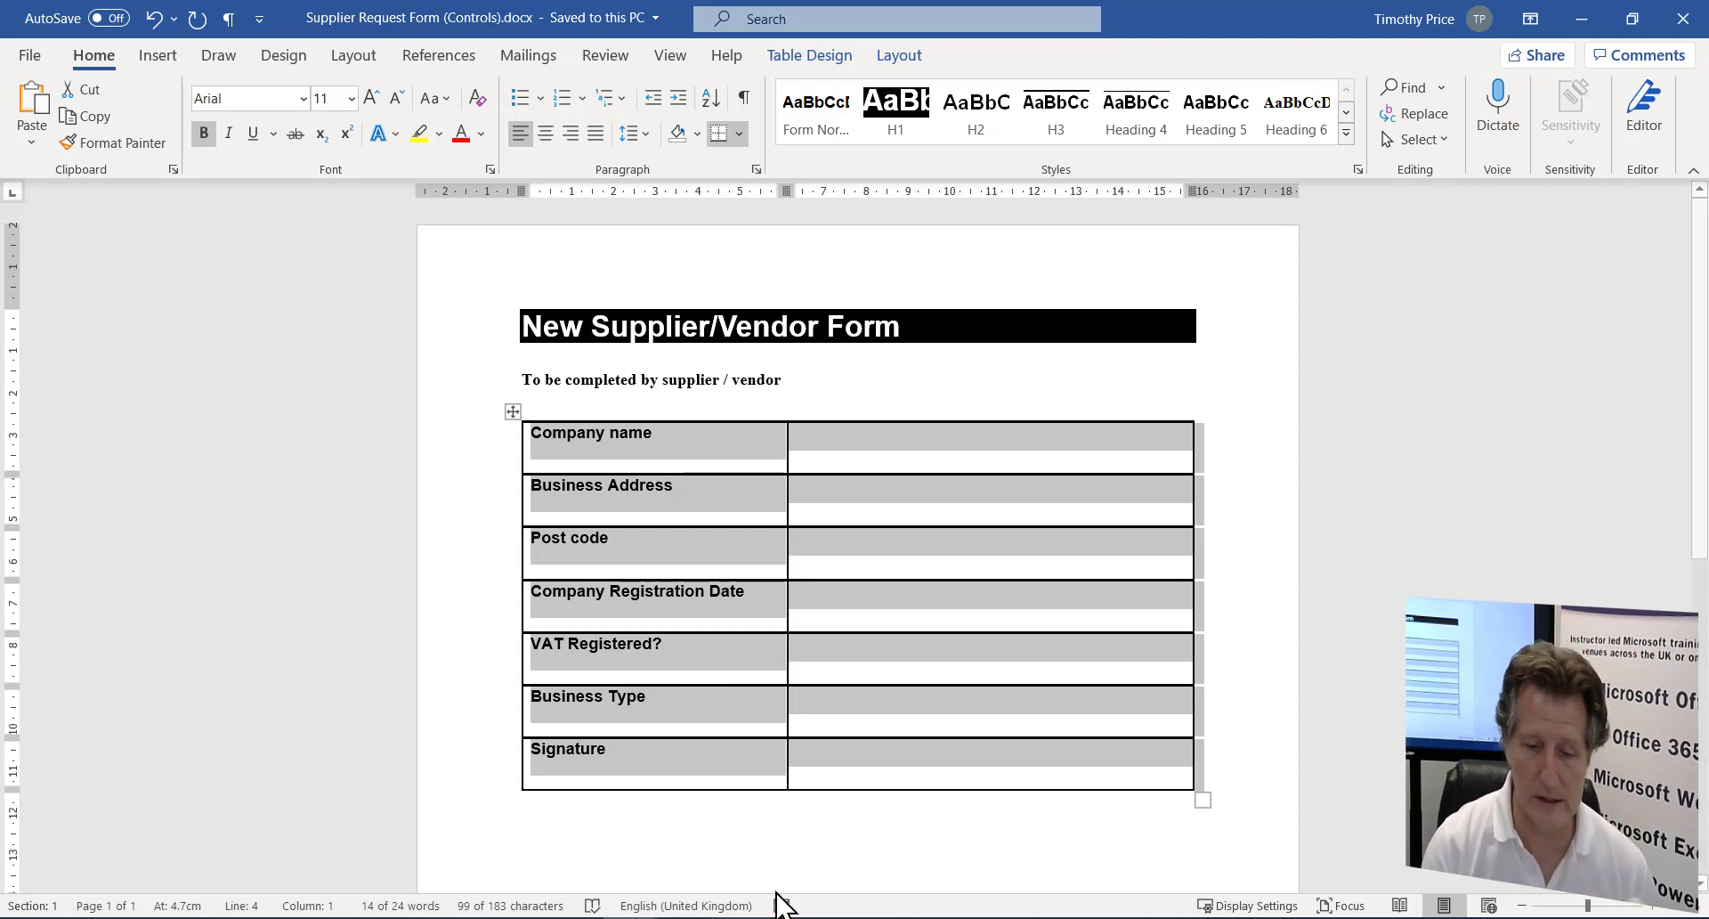
# - Create a new blank document and insert a 2x1 table with two columns and one row
pyautogui.click(788, 824)
pyautogui.hotkey('ctrl', 'n')
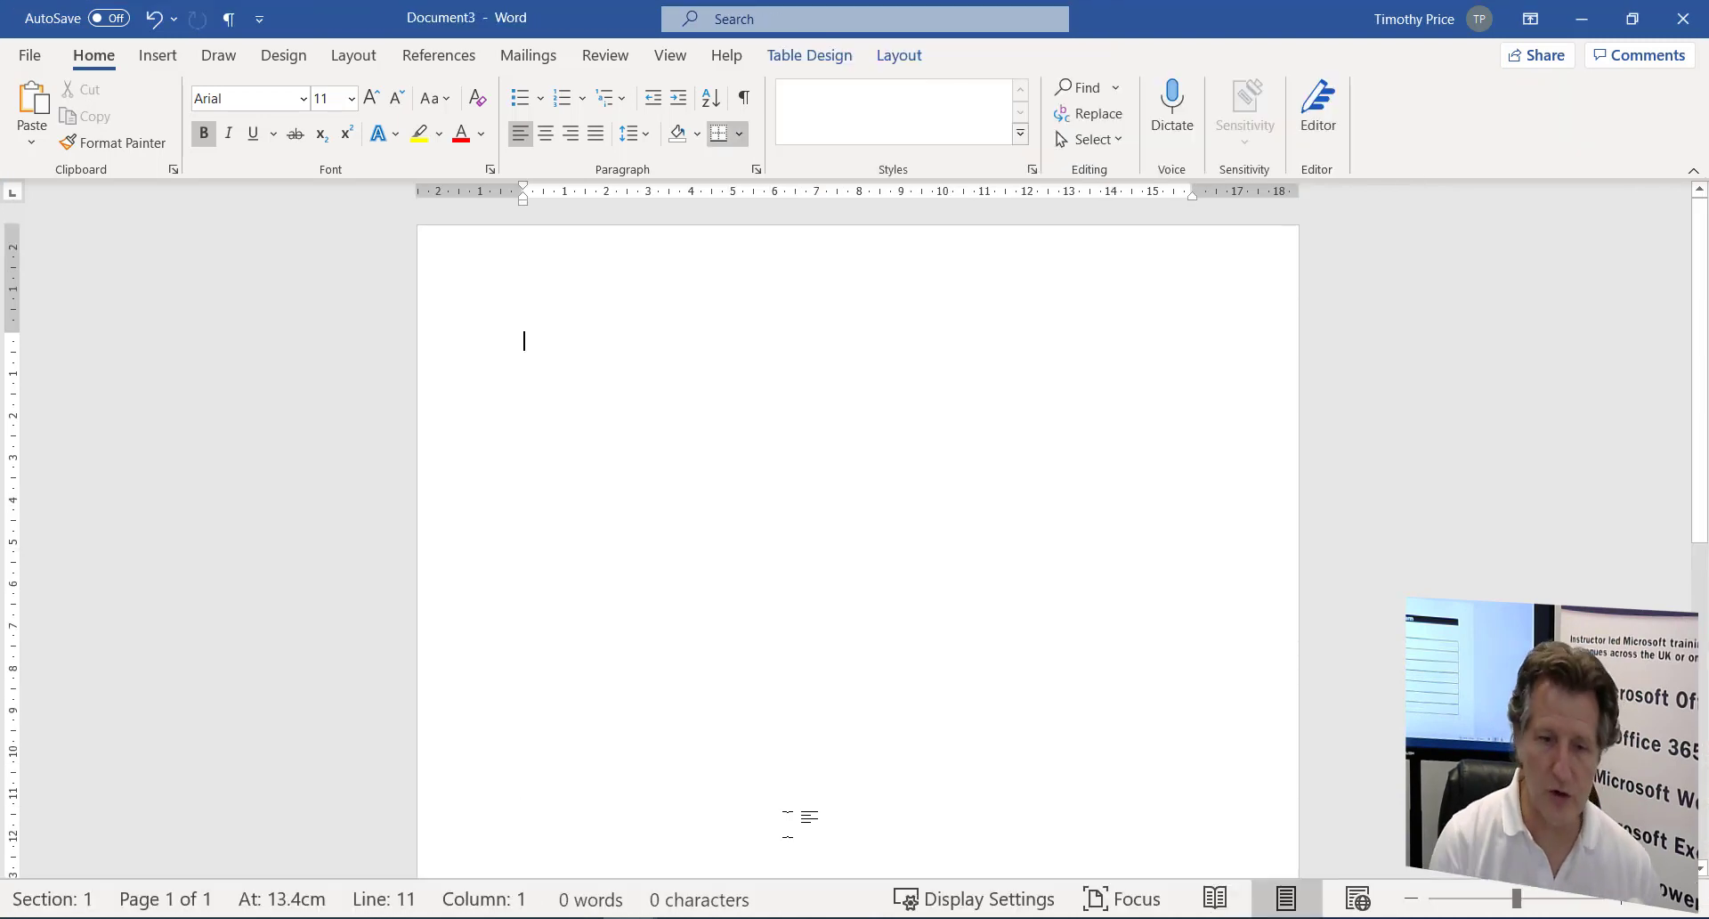
pyautogui.scroll(2, 709, 675)
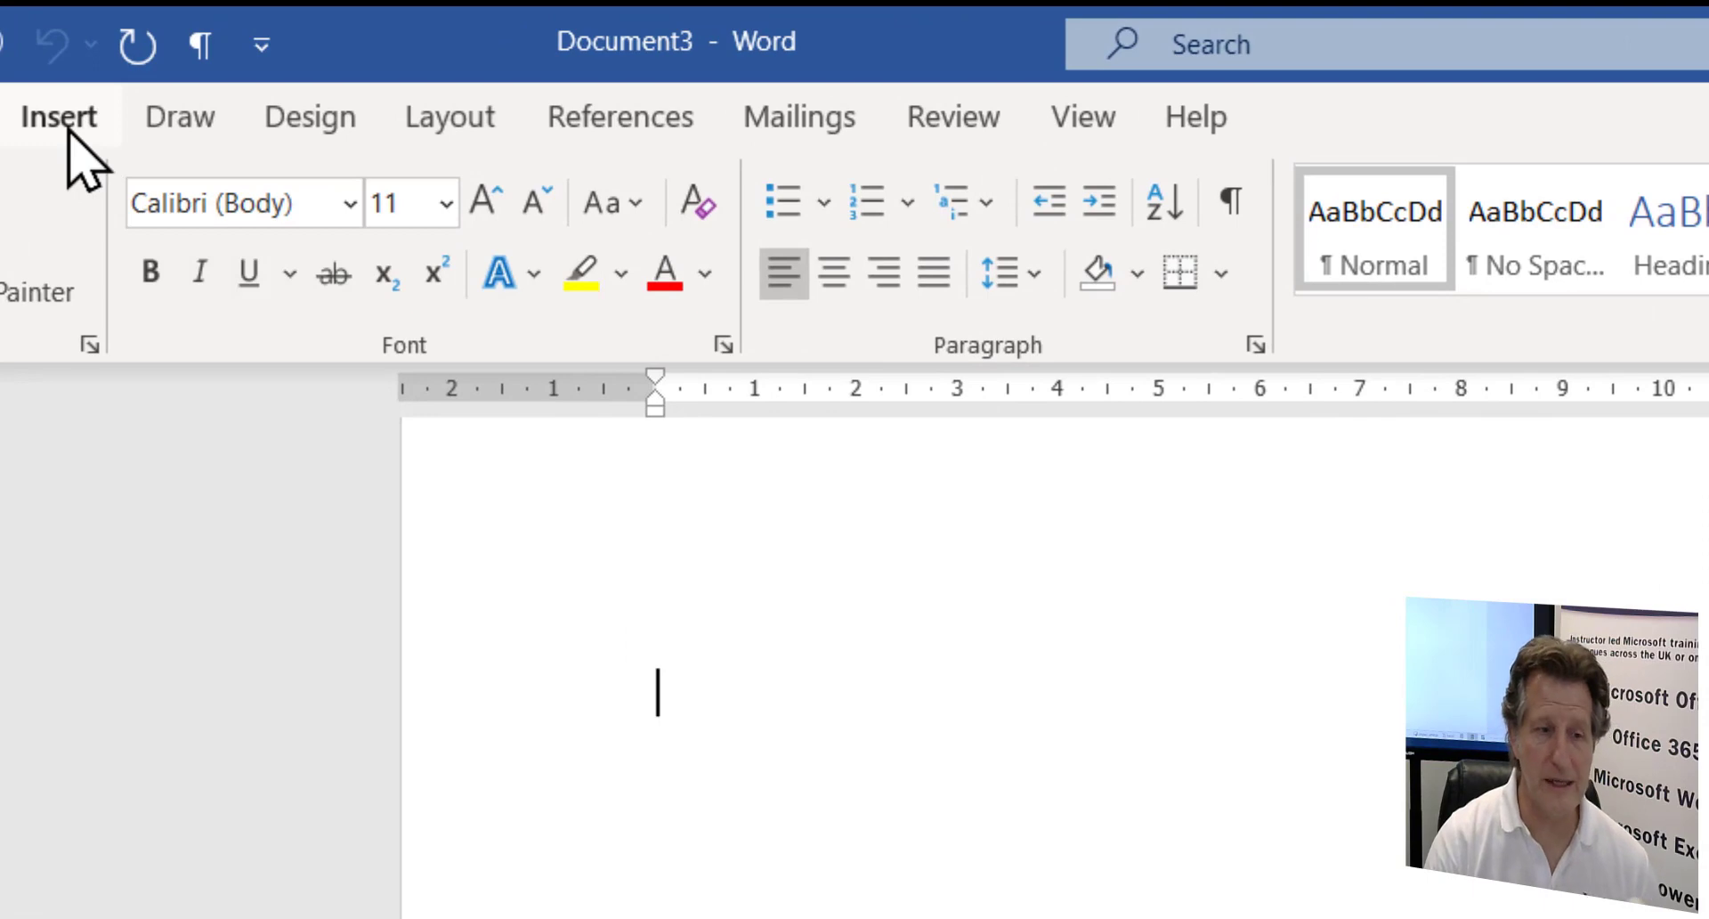
pyautogui.click(62, 121)
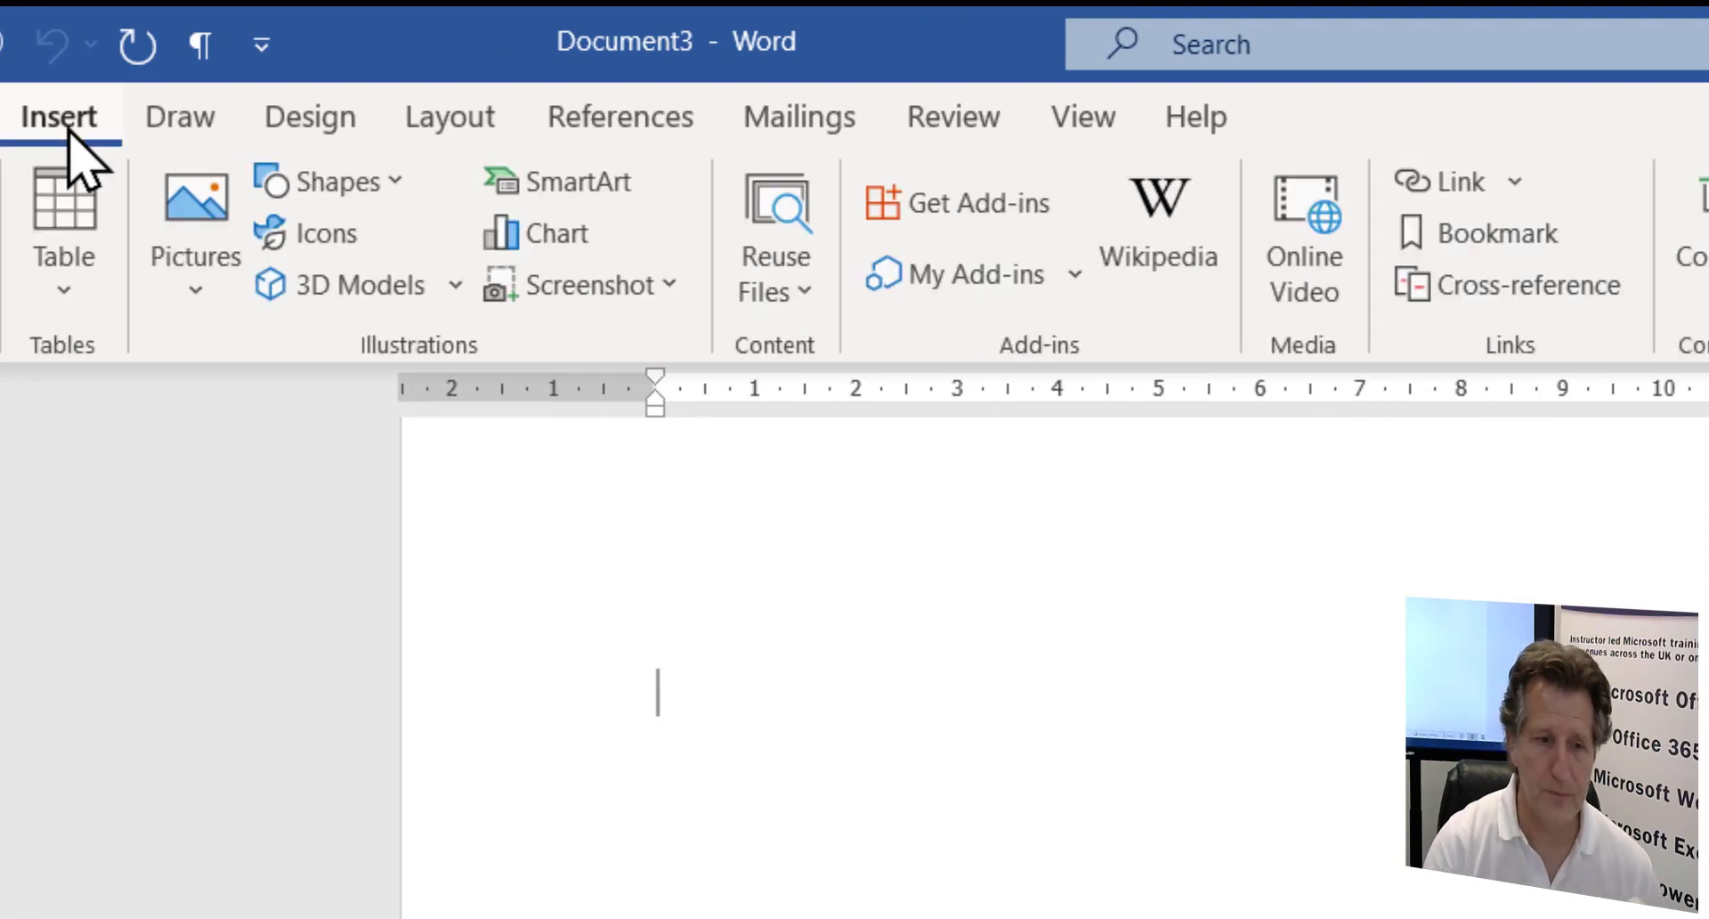
pyautogui.click(60, 301)
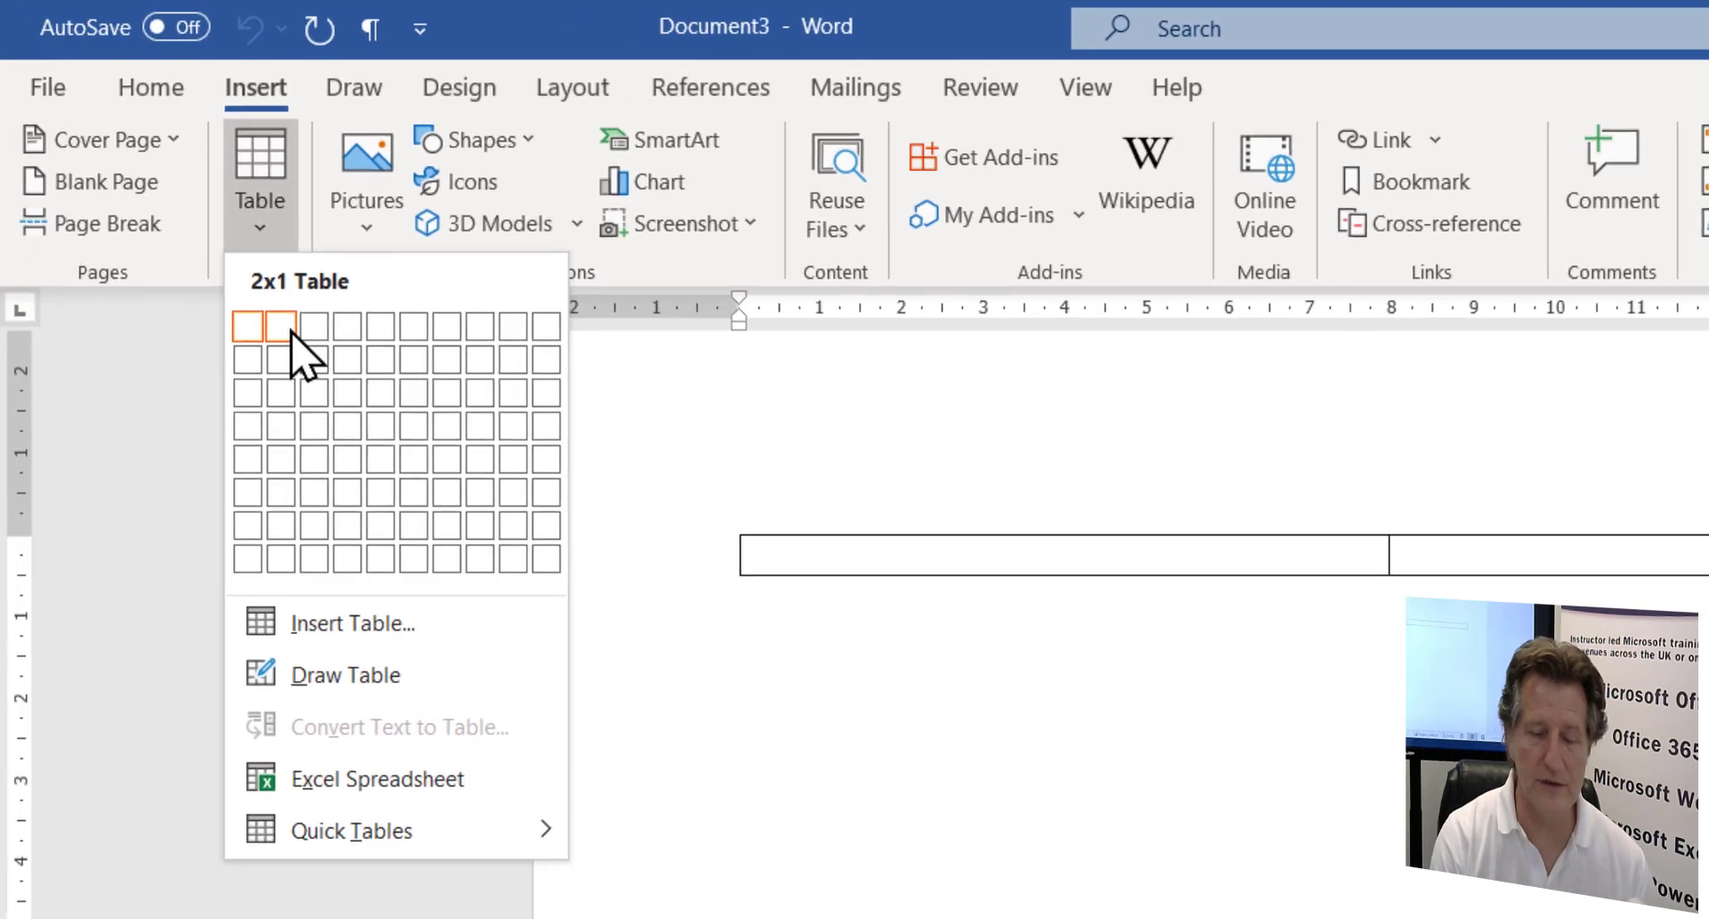
pyautogui.click(291, 332)
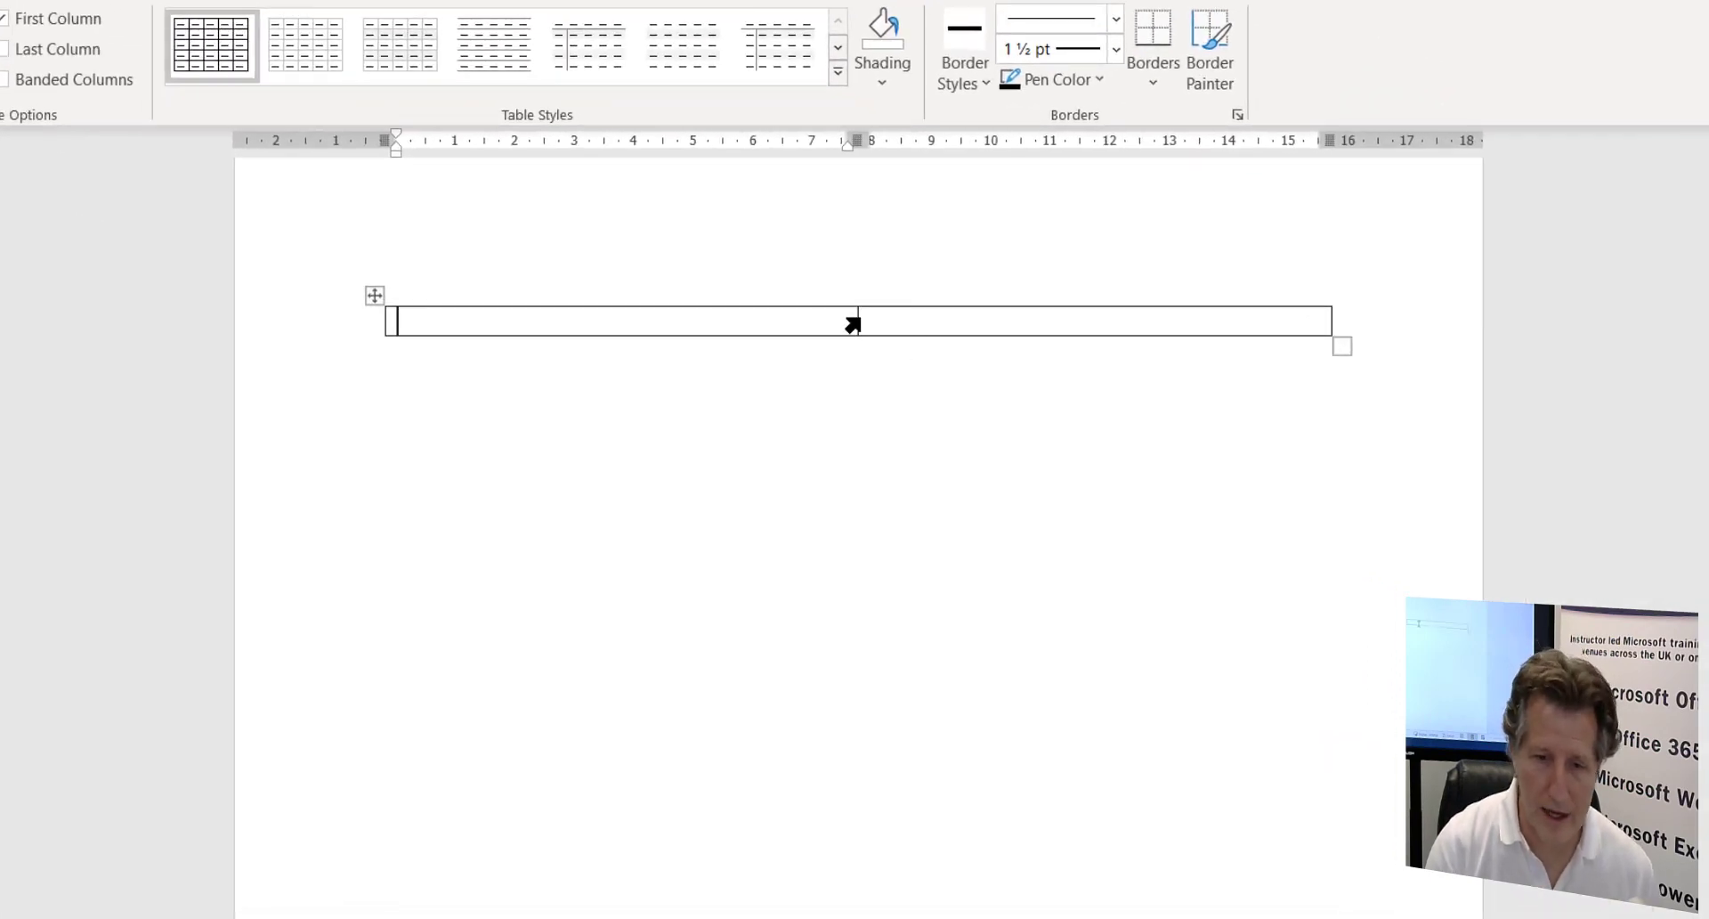
# - Narrow the first column to about 6 cm, label the first row 'Company Name' and add a row
pyautogui.moveTo(857, 319); pyautogui.dragTo(727, 317)
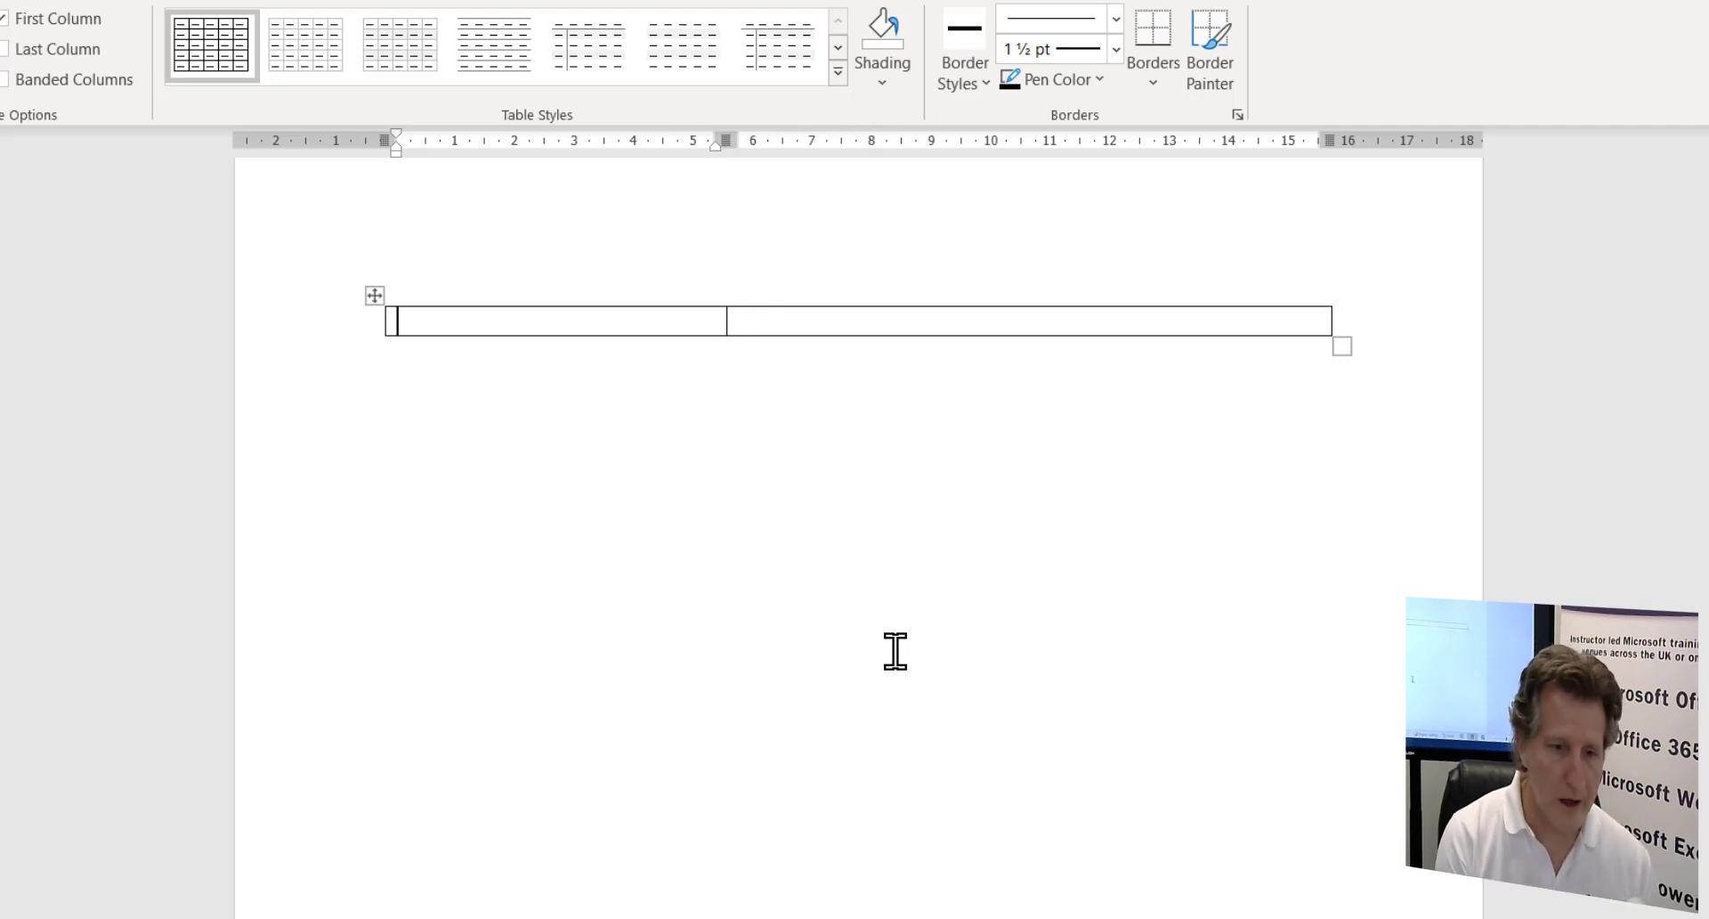
pyautogui.write('C')
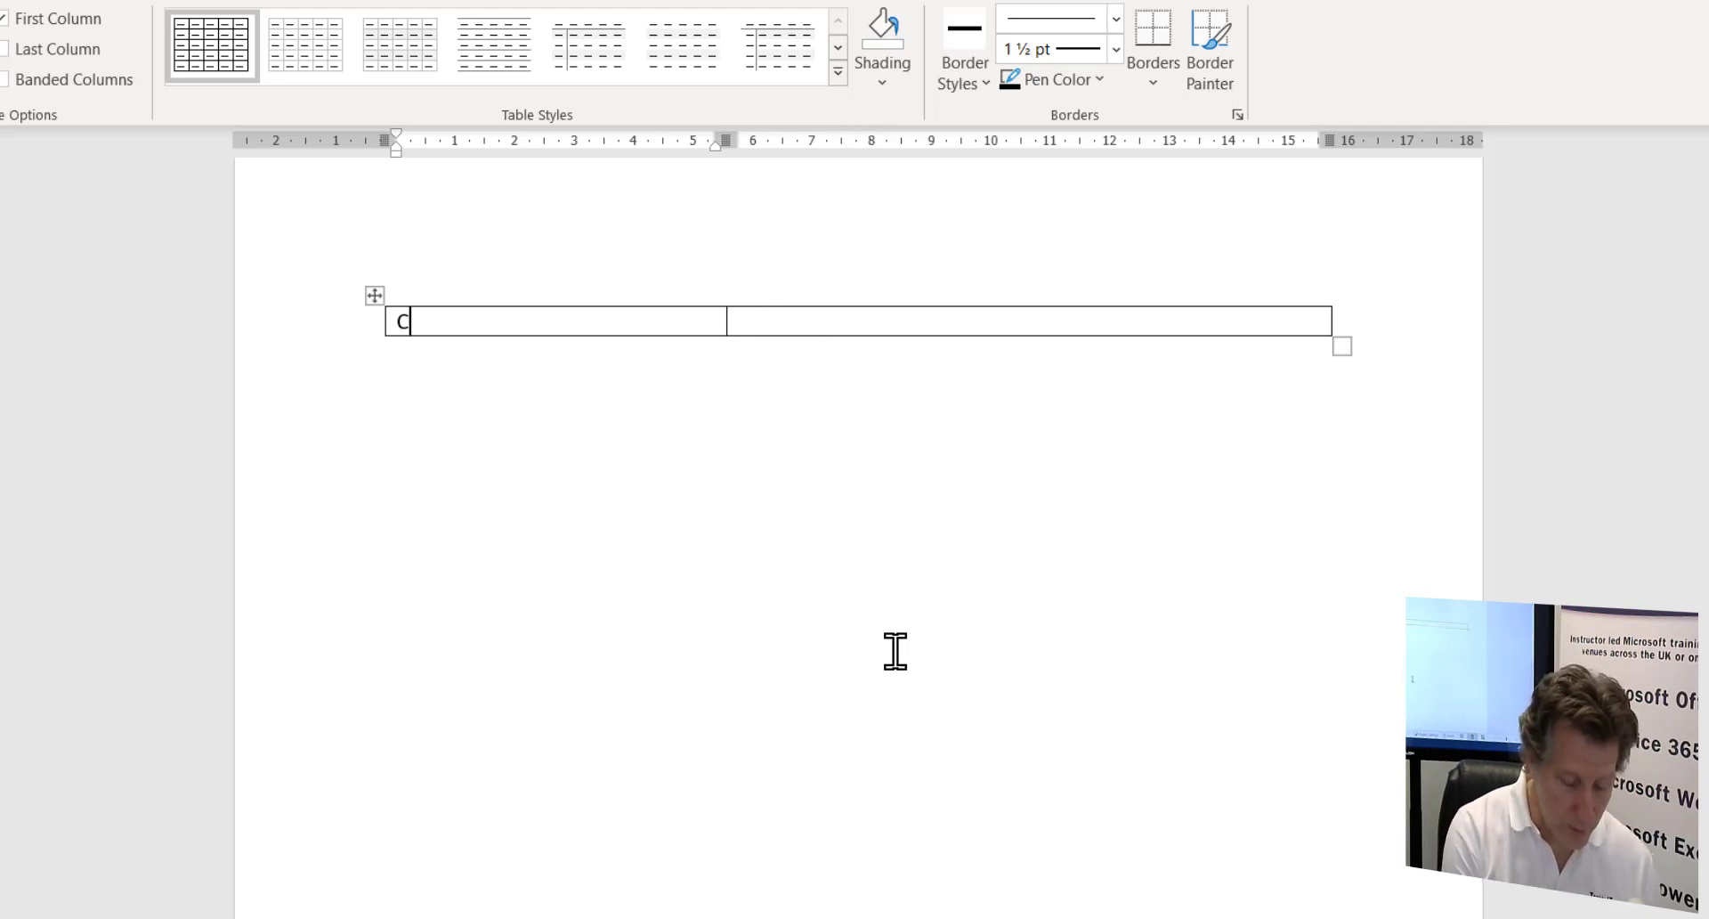
pyautogui.write('ompany Name')
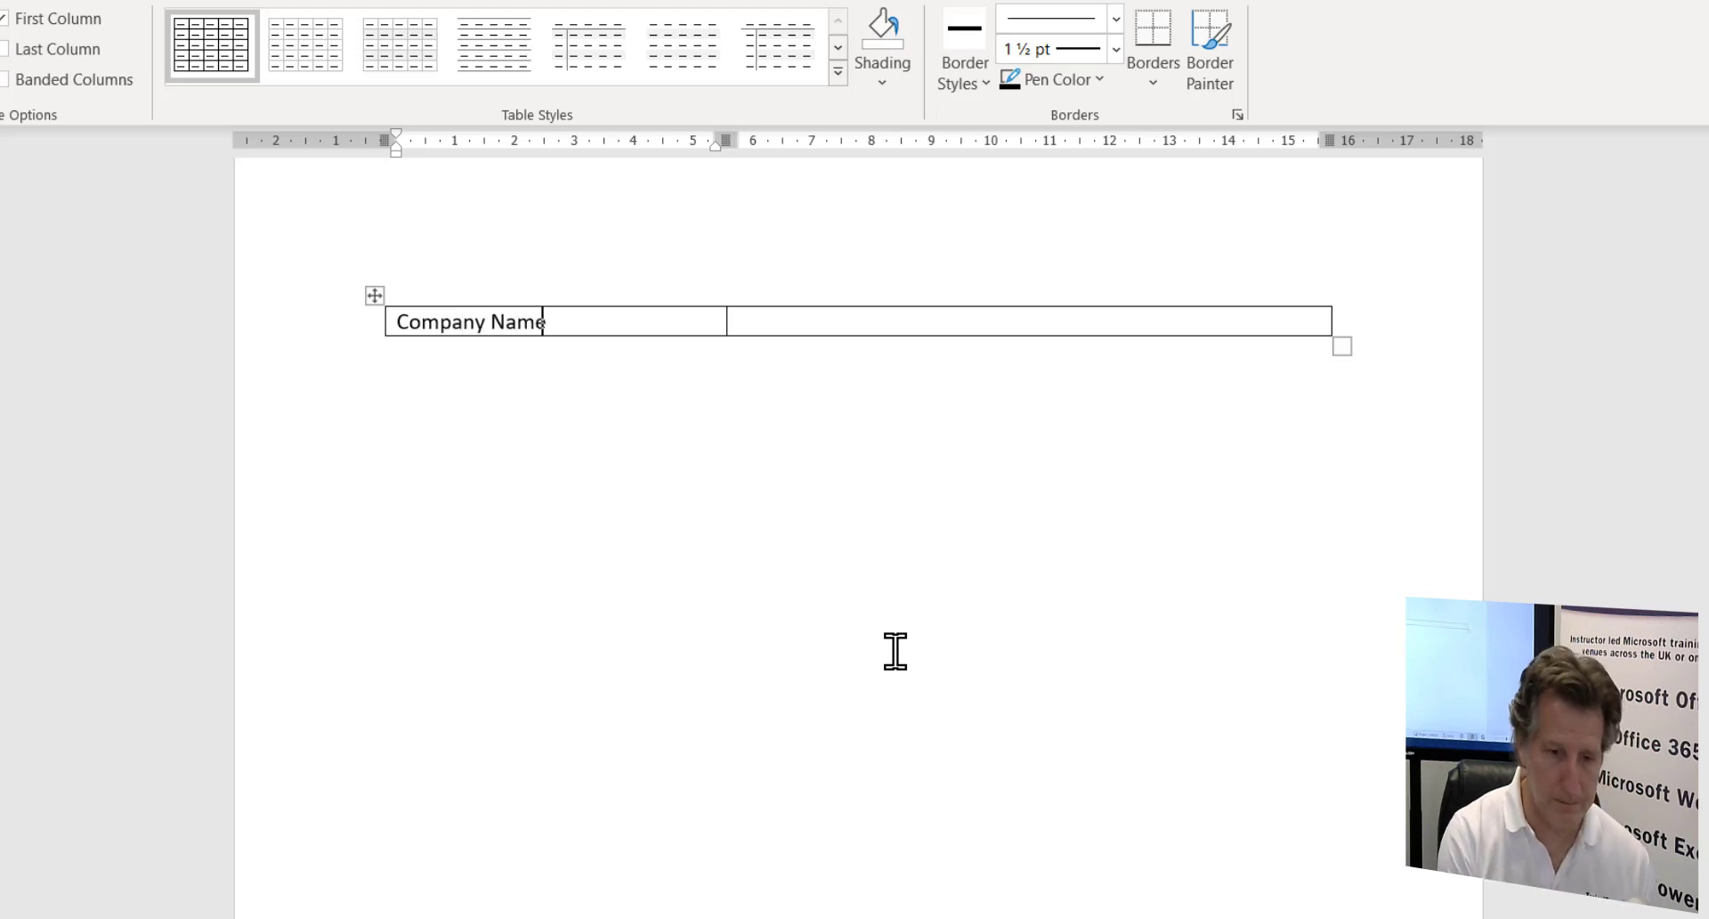
pyautogui.press('Tab')
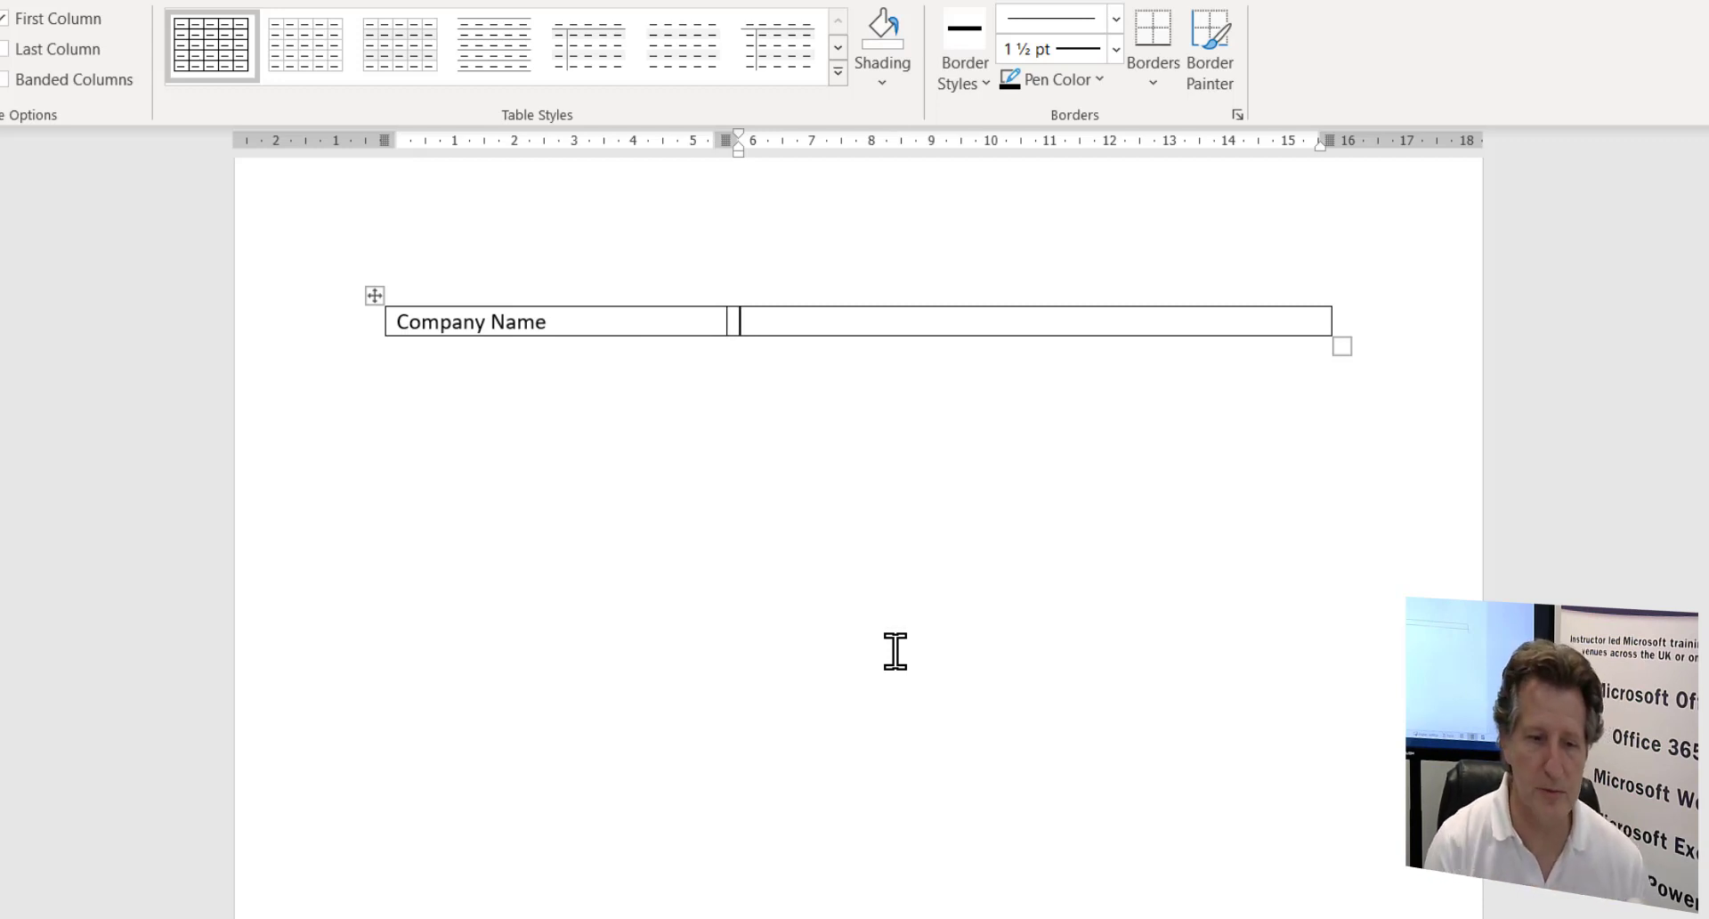
pyautogui.press('Tab')
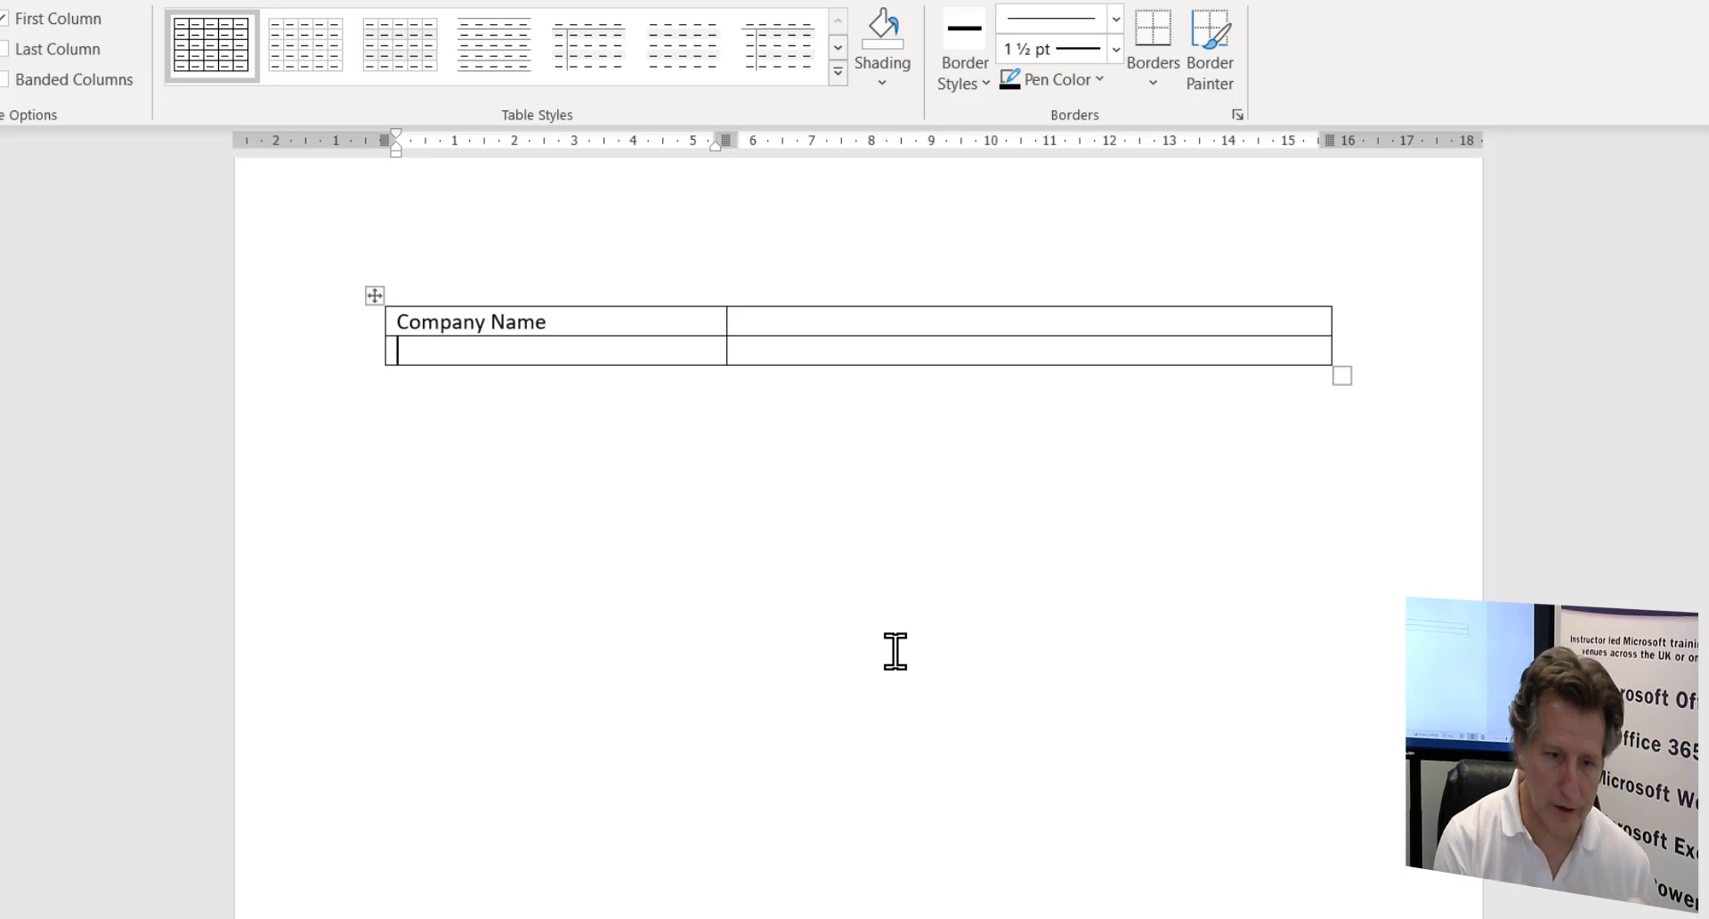
# - Add 'Name' and 'Address' label rows, followed by extra empty rows
pyautogui.write('Name')
pyautogui.press('Tab')
pyautogui.press('Tab')
pyautogui.write('Addresss')
pyautogui.press('BackSpace')
pyautogui.press('Tab')
pyautogui.press('Tab')
pyautogui.press('Tab')
pyautogui.press('Tab')
pyautogui.press('Tab')
pyautogui.press('Tab')
pyautogui.press('Tab')
pyautogui.press('Tab')
pyautogui.press('Tab')
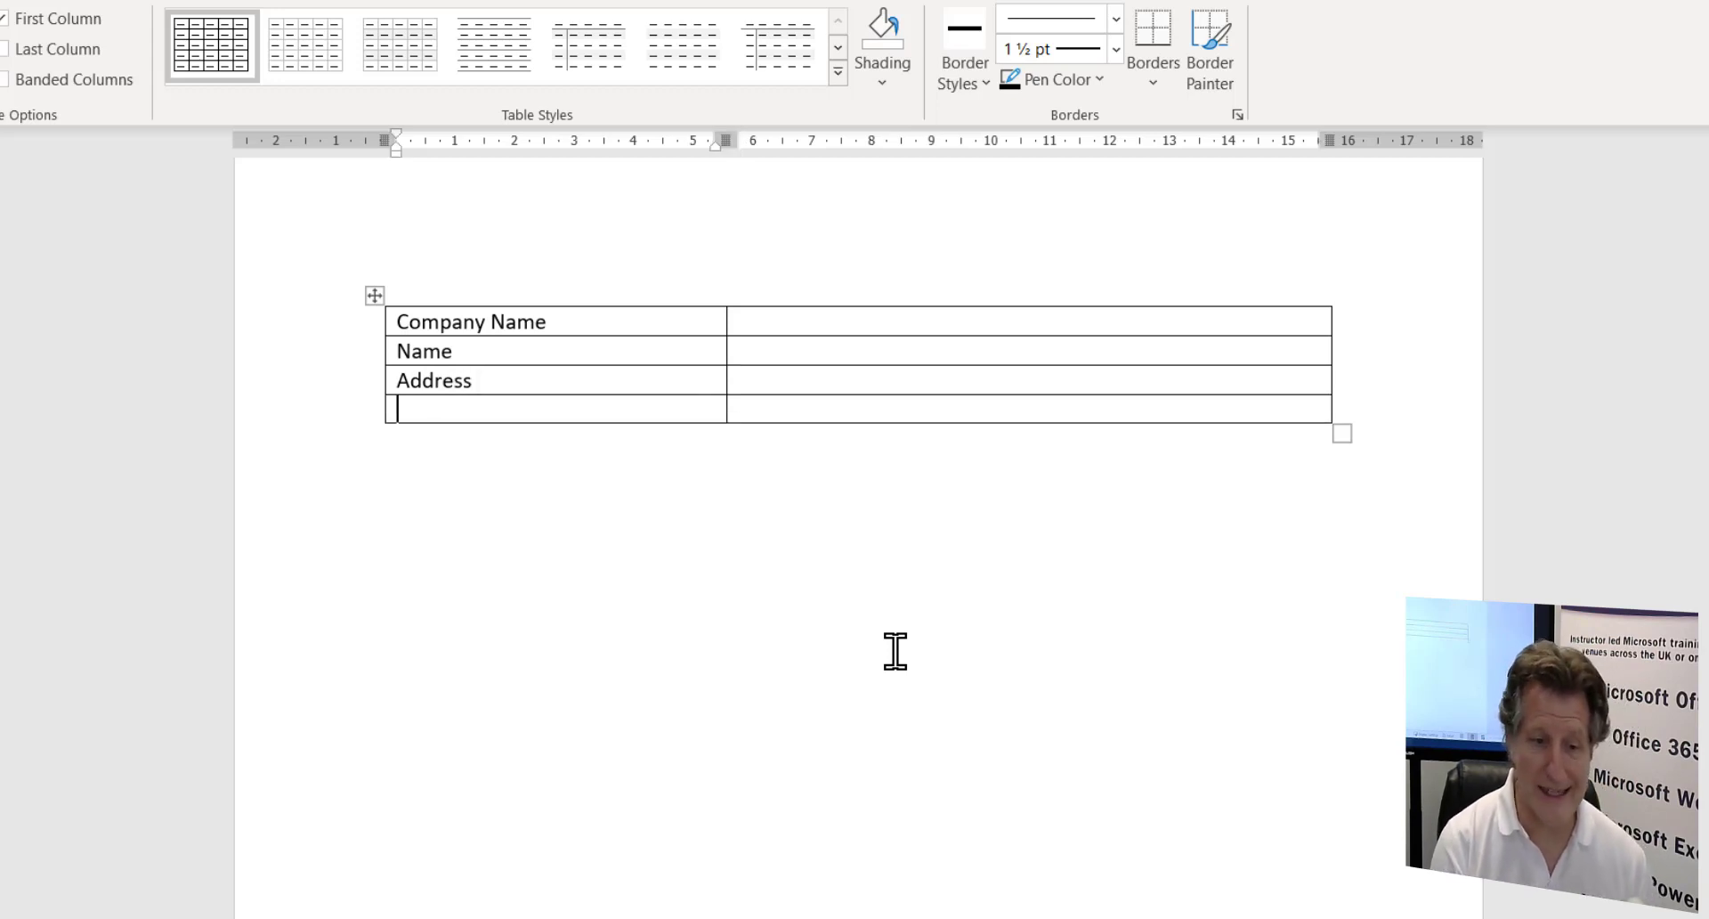
pyautogui.press('Tab')
pyautogui.press('Tab')
pyautogui.press('Tab')
pyautogui.press('Tab')
pyautogui.press('Tab')
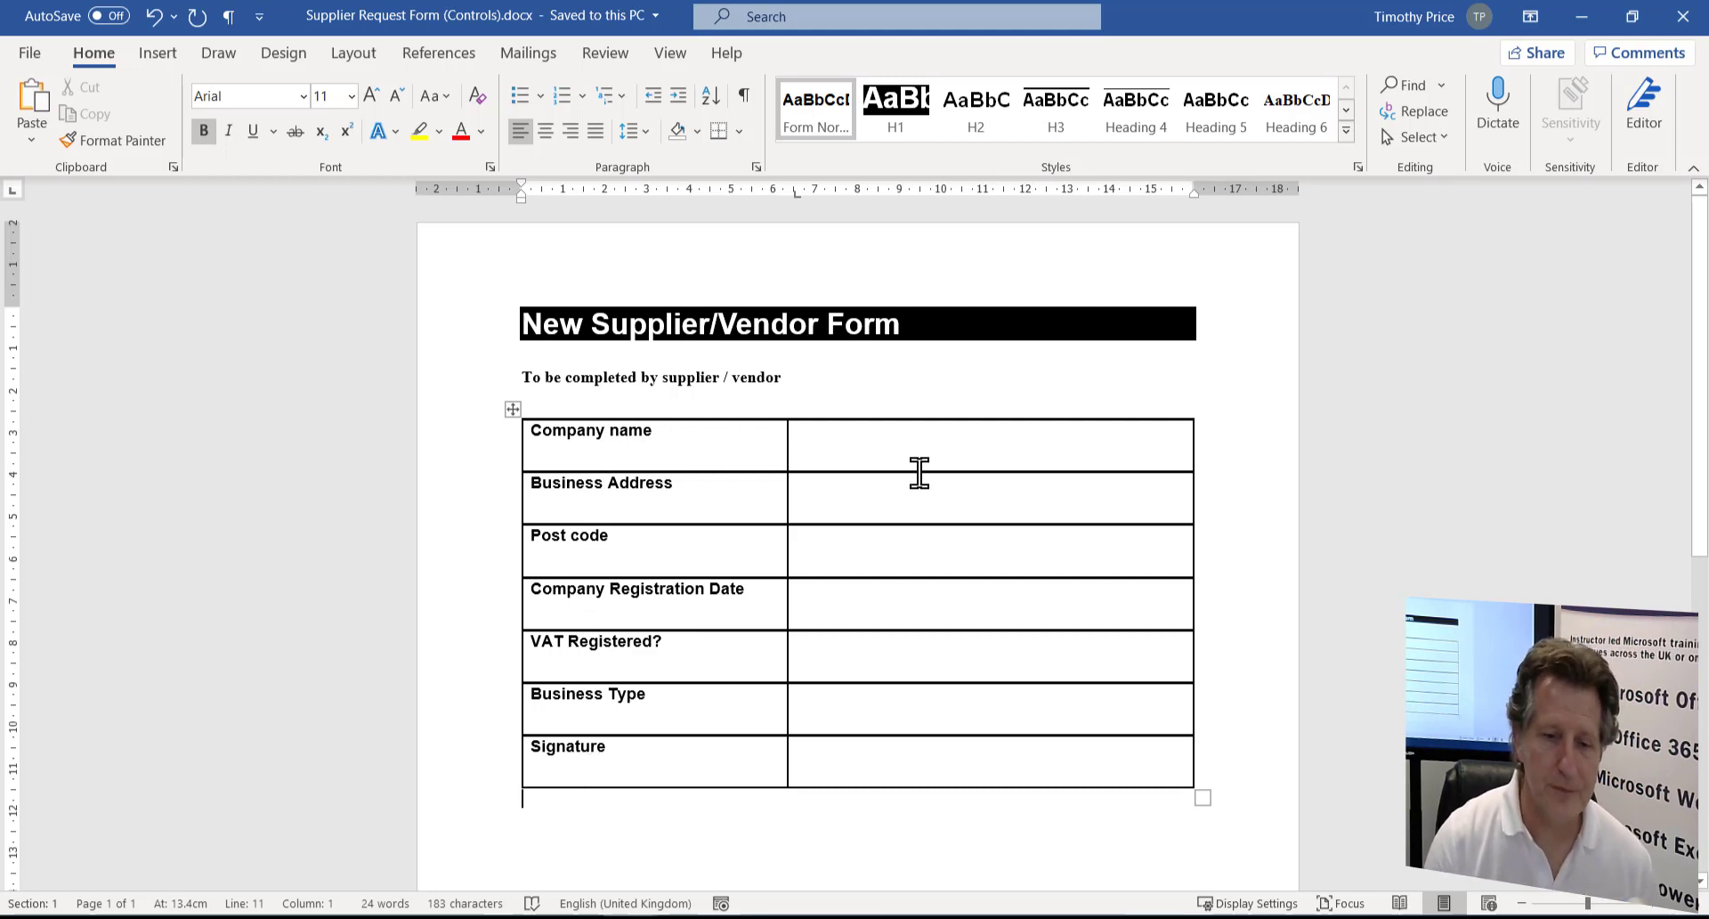
pyautogui.click(889, 445)
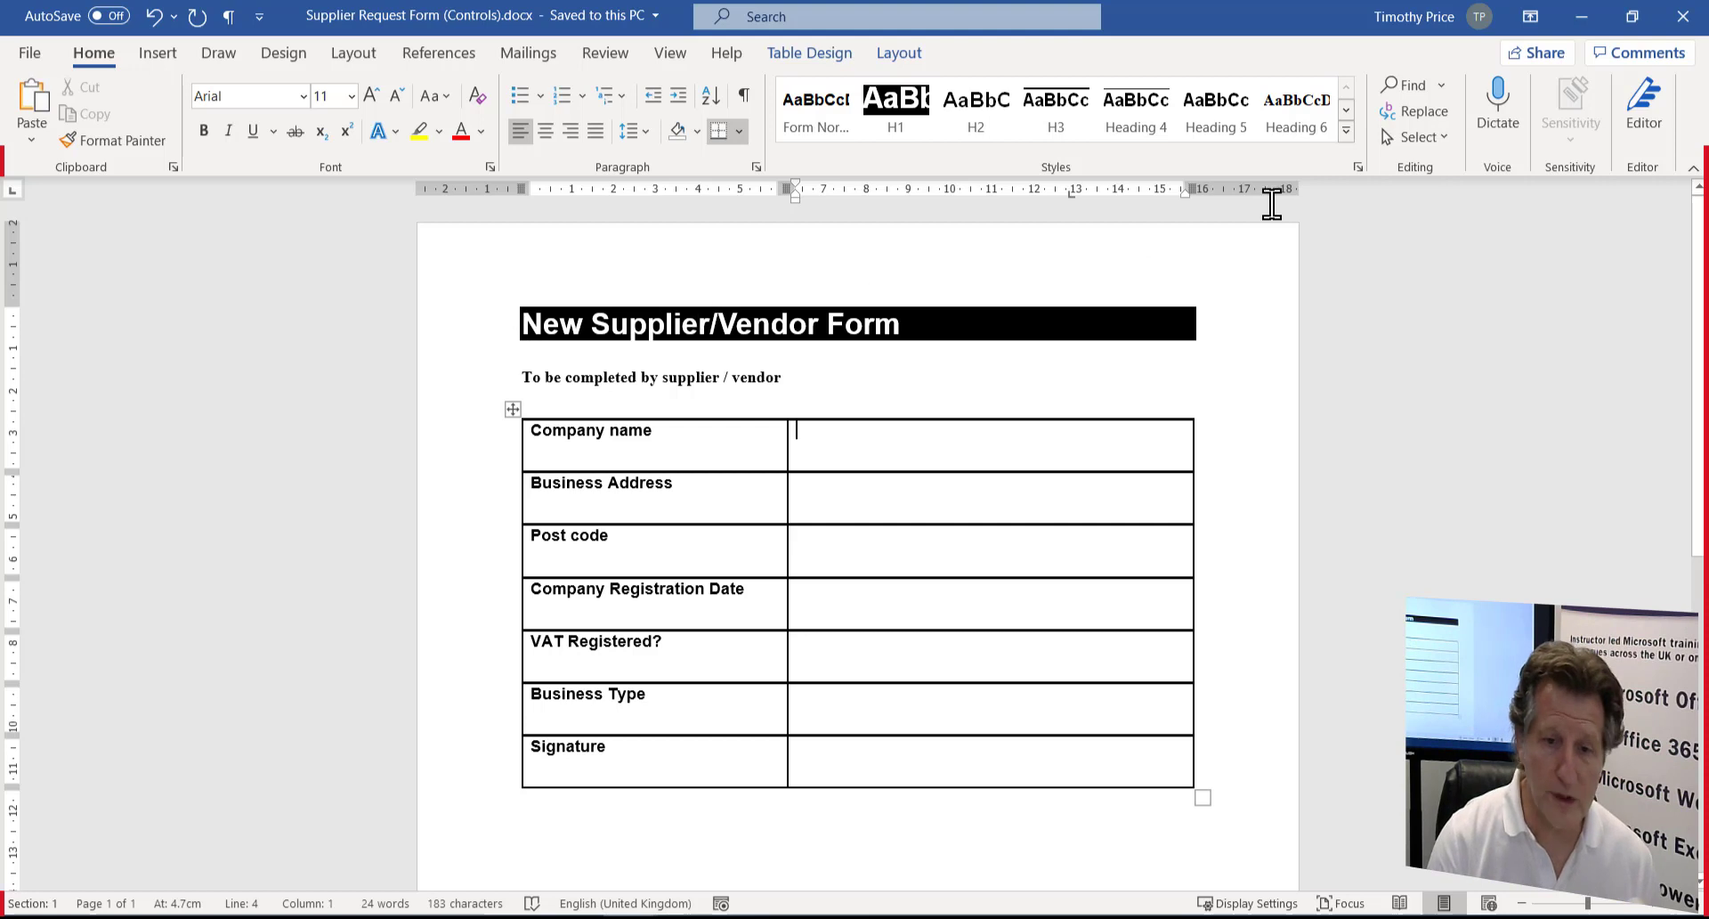
pyautogui.click(1346, 133)
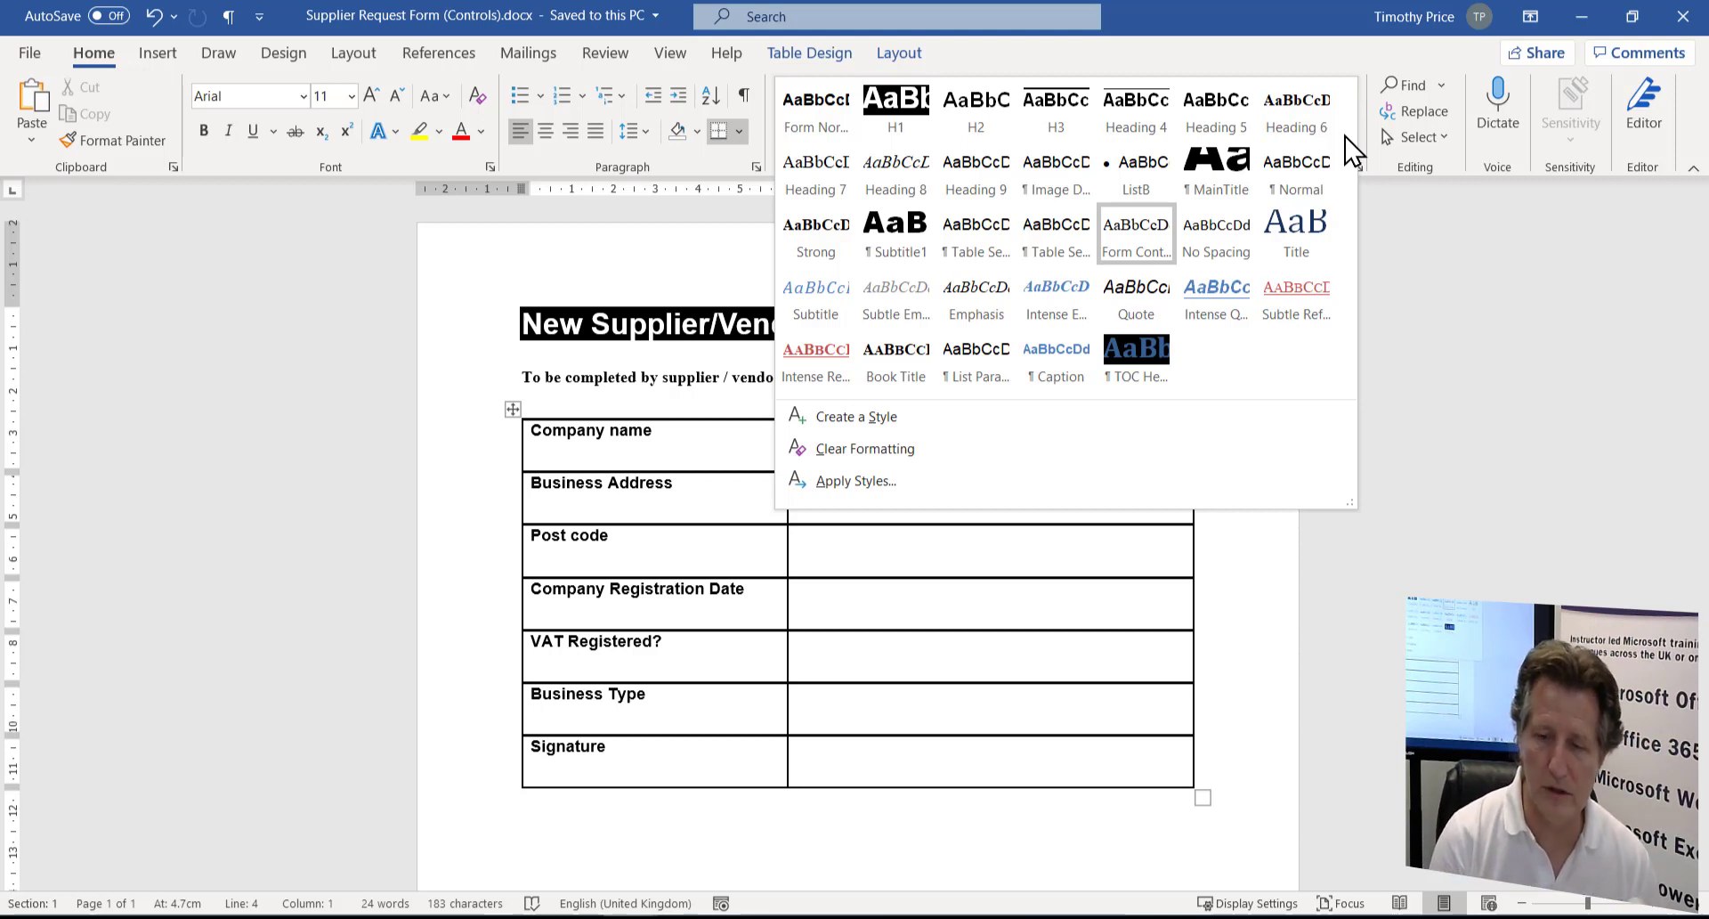
pyautogui.click(1474, 481)
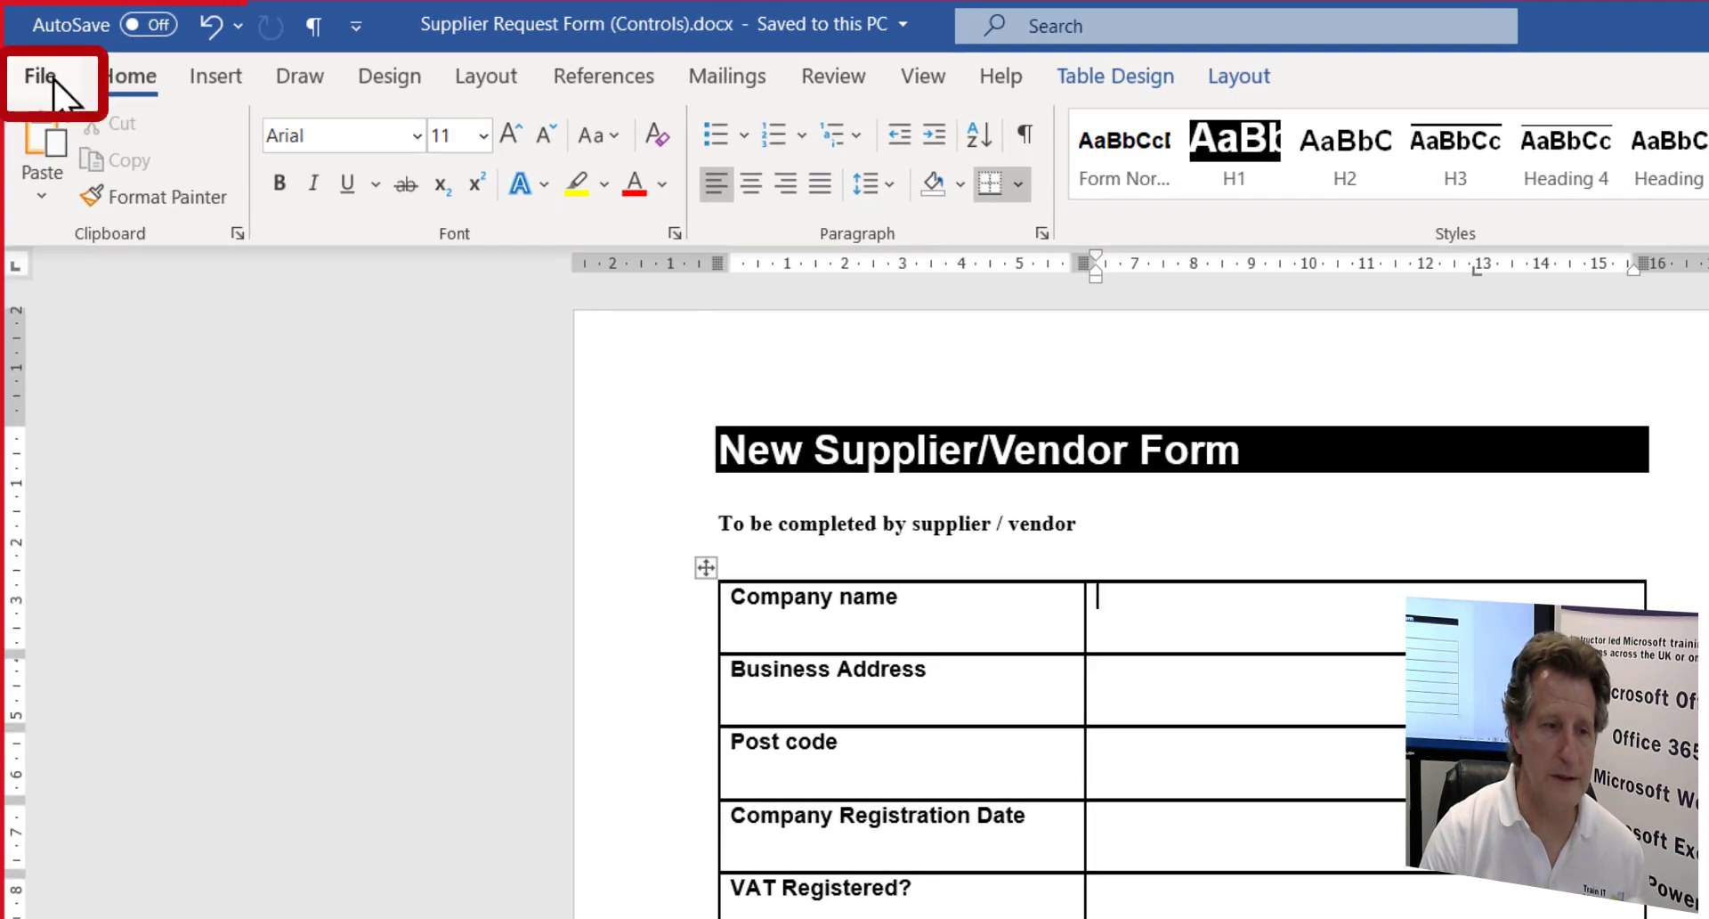
# - Tick Developer under Main Tabs in Word Options' Customize Ribbon and show the Developer tab
pyautogui.click(53, 79)
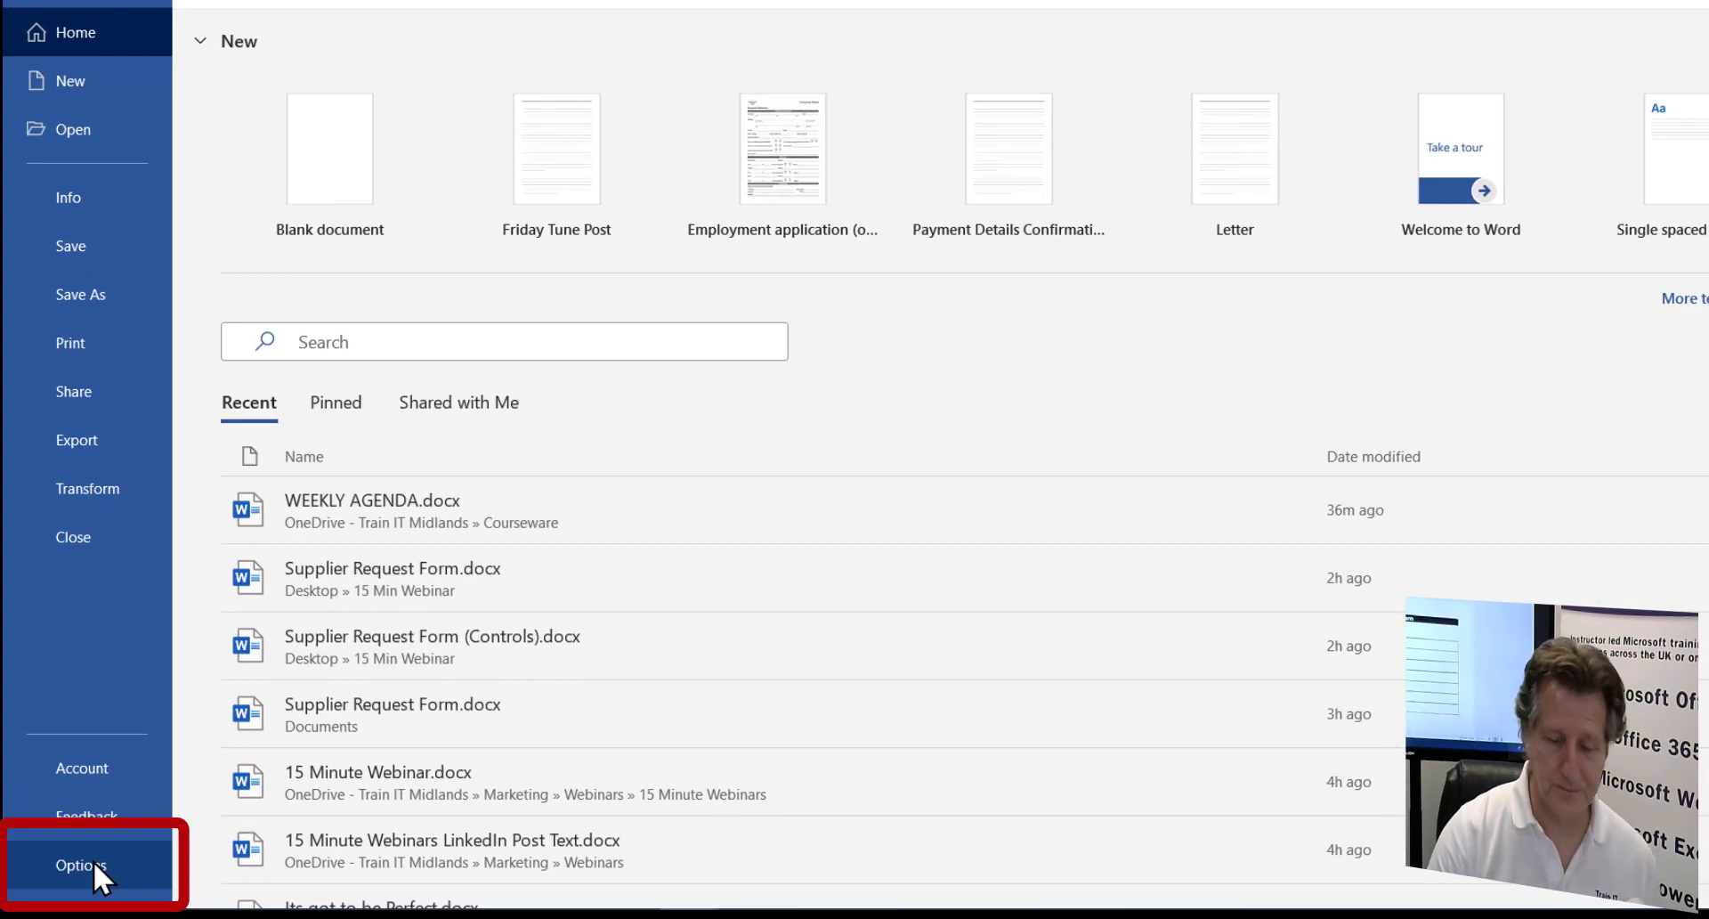
pyautogui.click(93, 860)
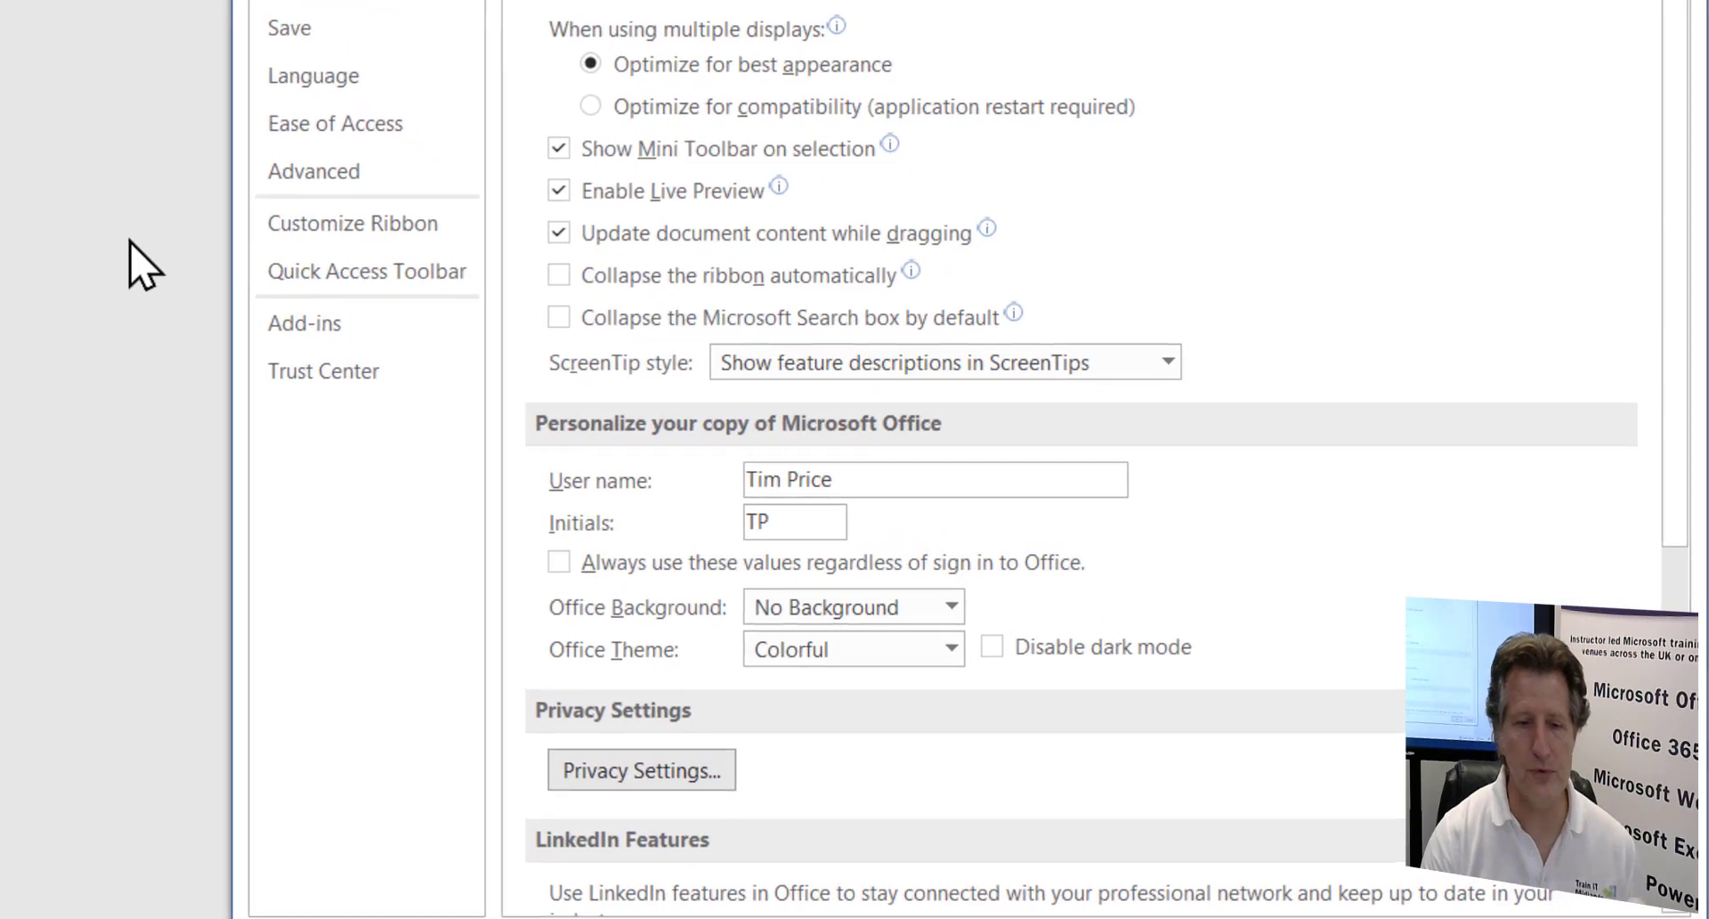
pyautogui.click(403, 267)
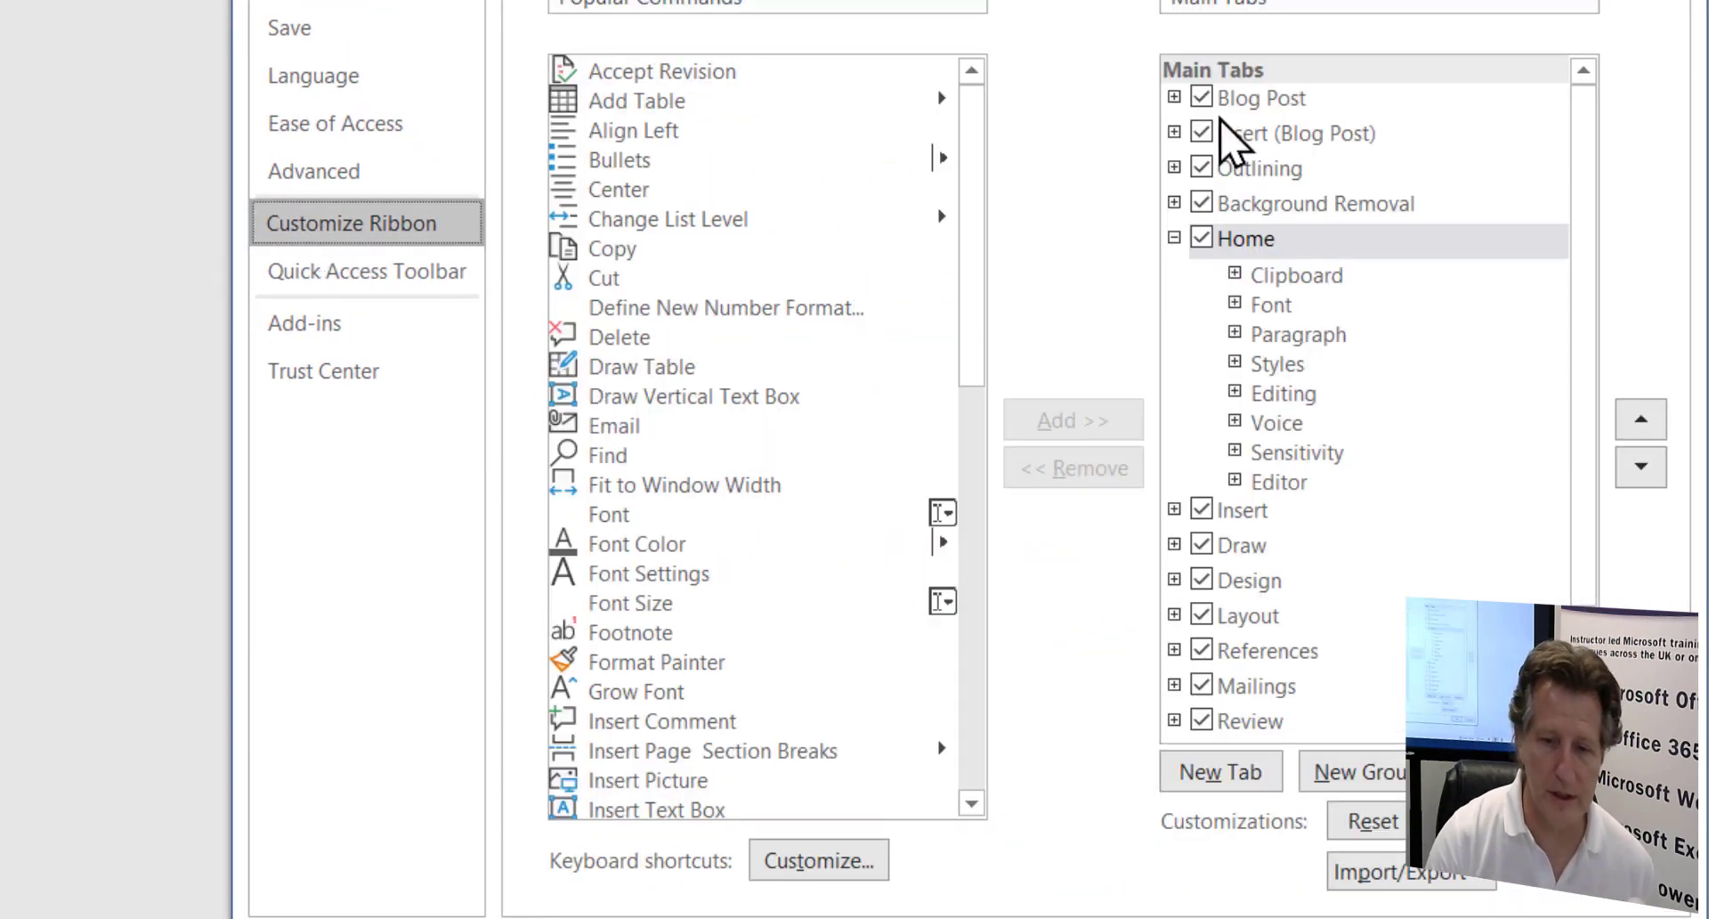
pyautogui.click(1174, 237)
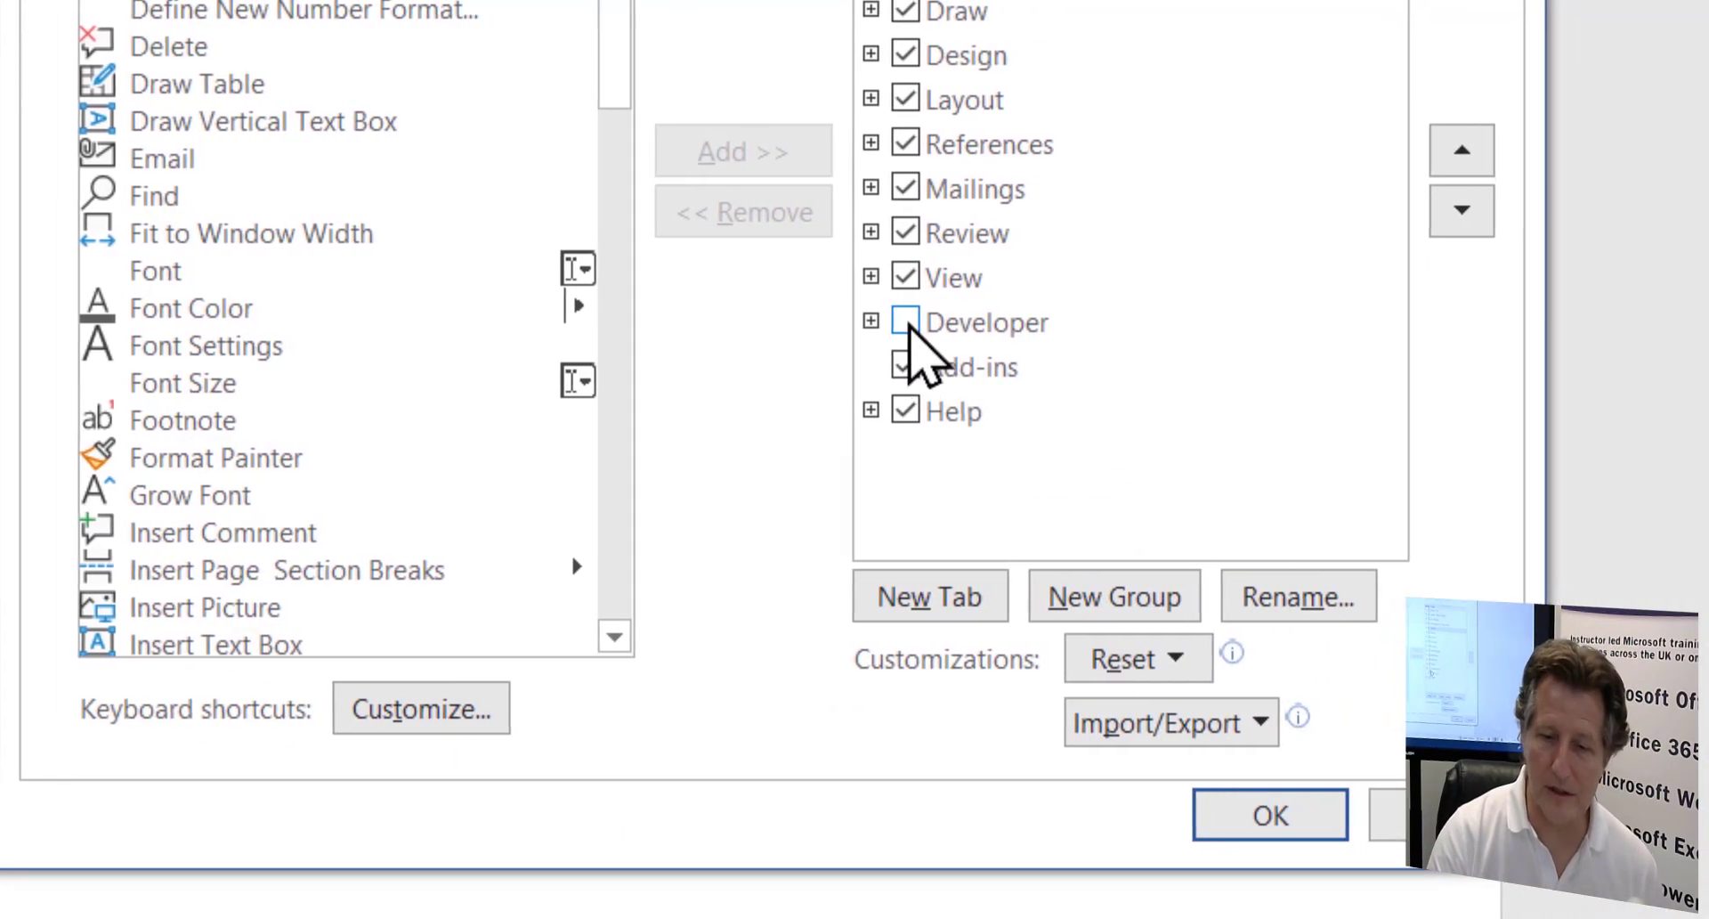
pyautogui.click(907, 326)
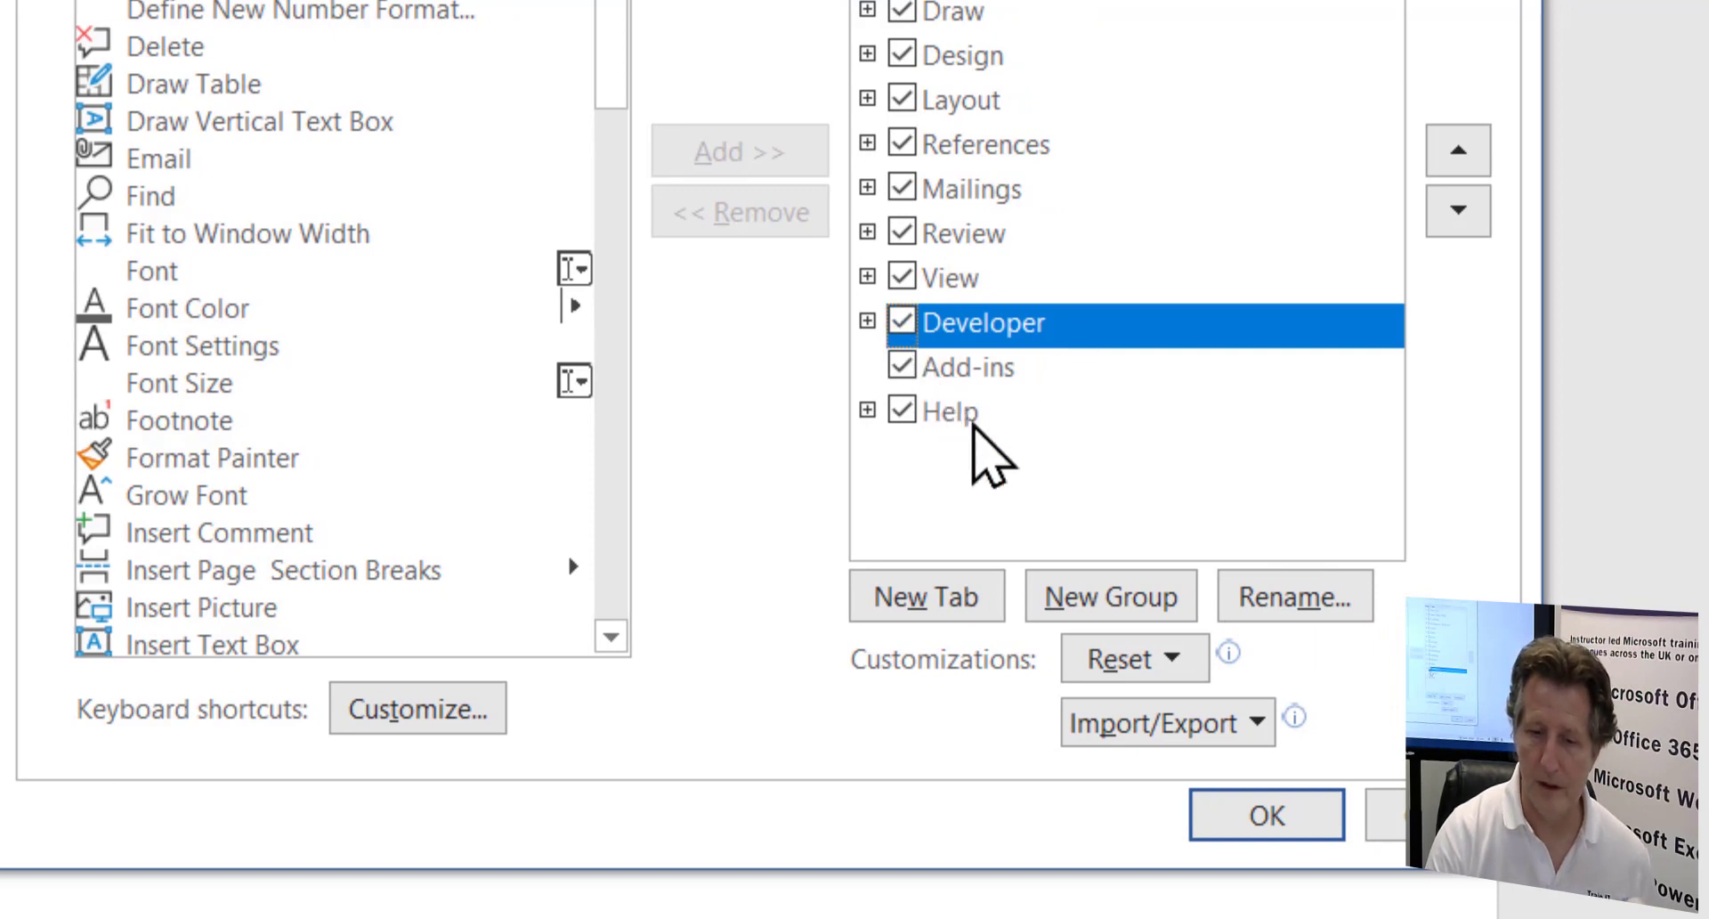
pyautogui.click(1242, 817)
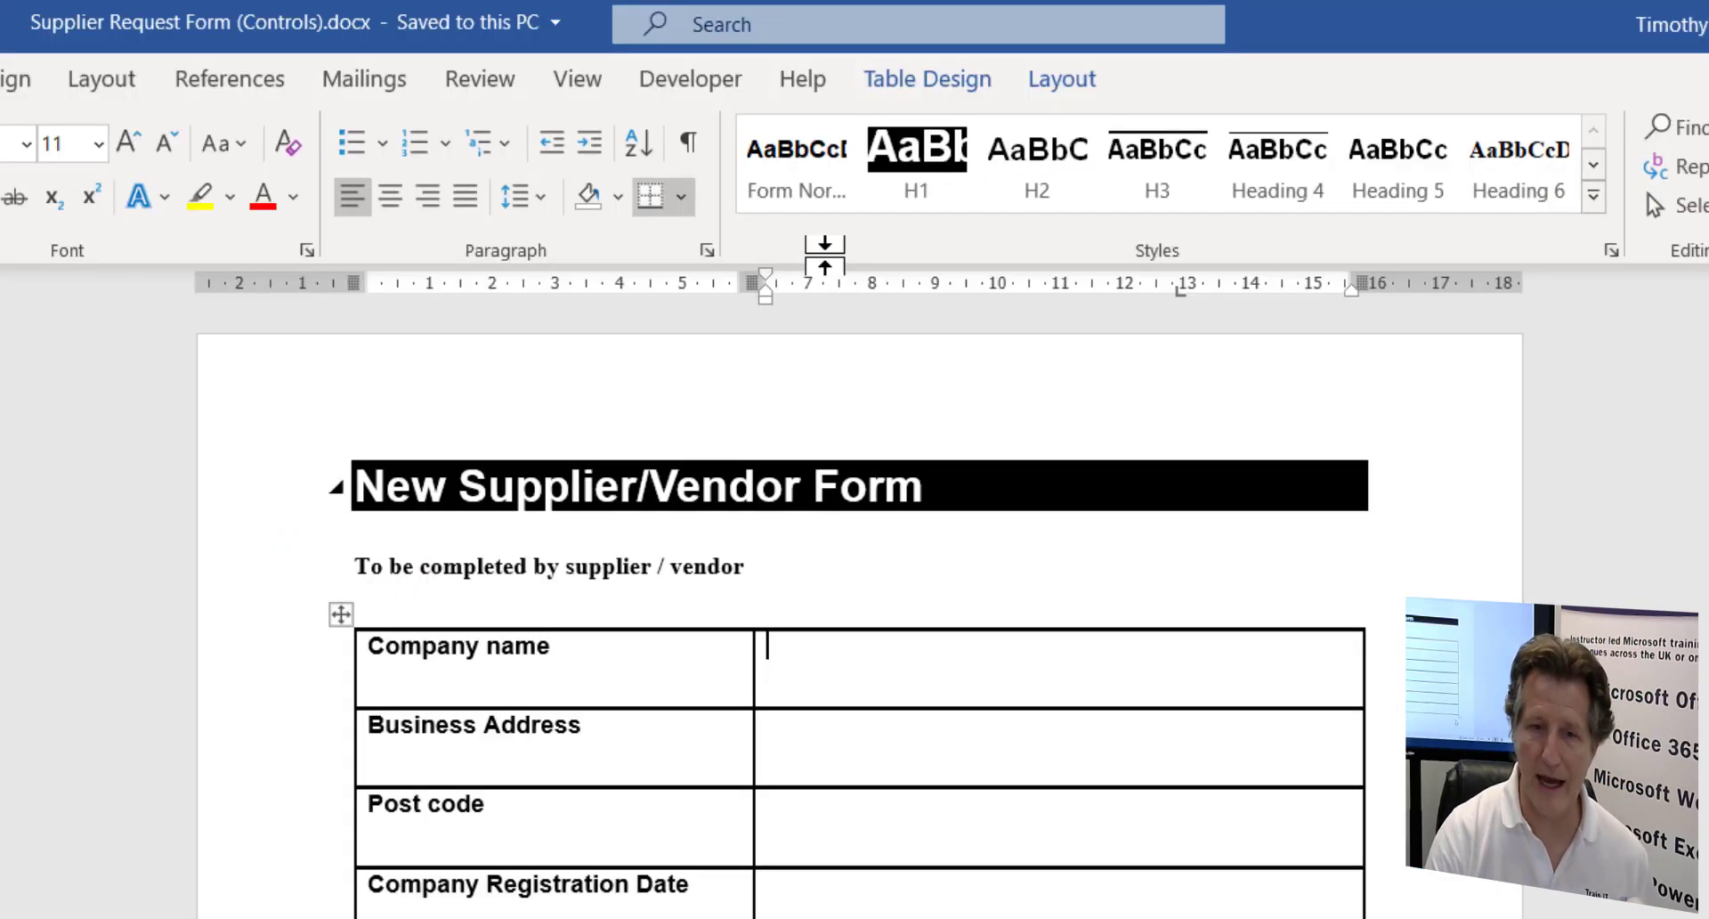
pyautogui.click(715, 82)
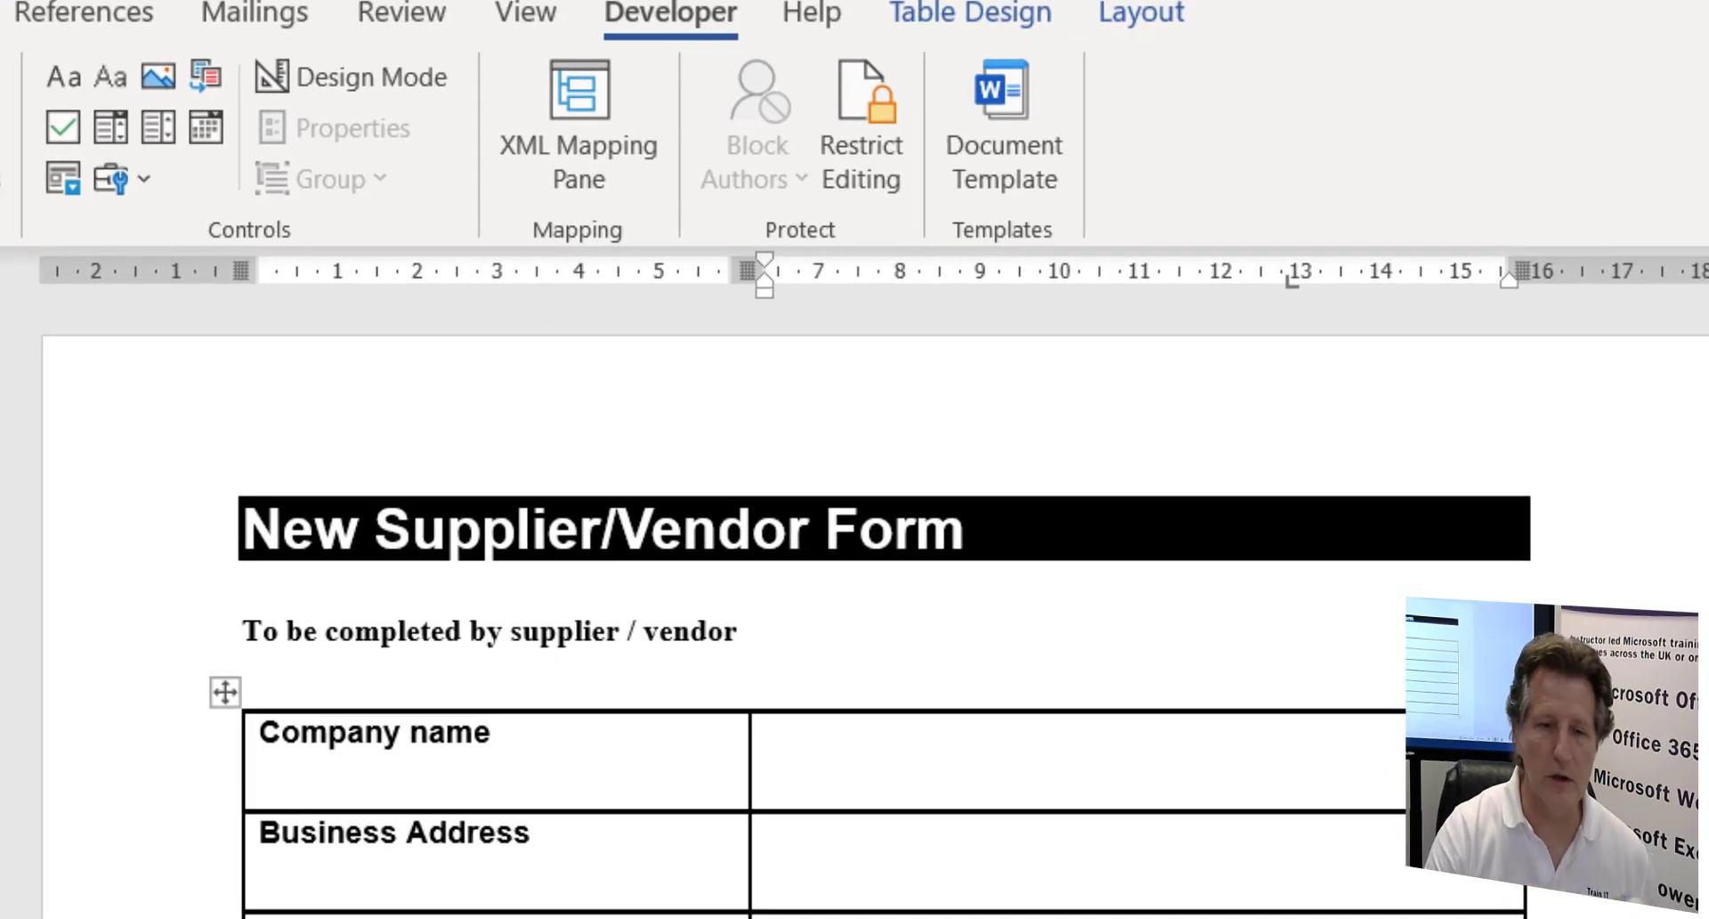
# - Insert a Plain Text content control in the Company name cell and turn on Design Mode
pyautogui.click(108, 78)
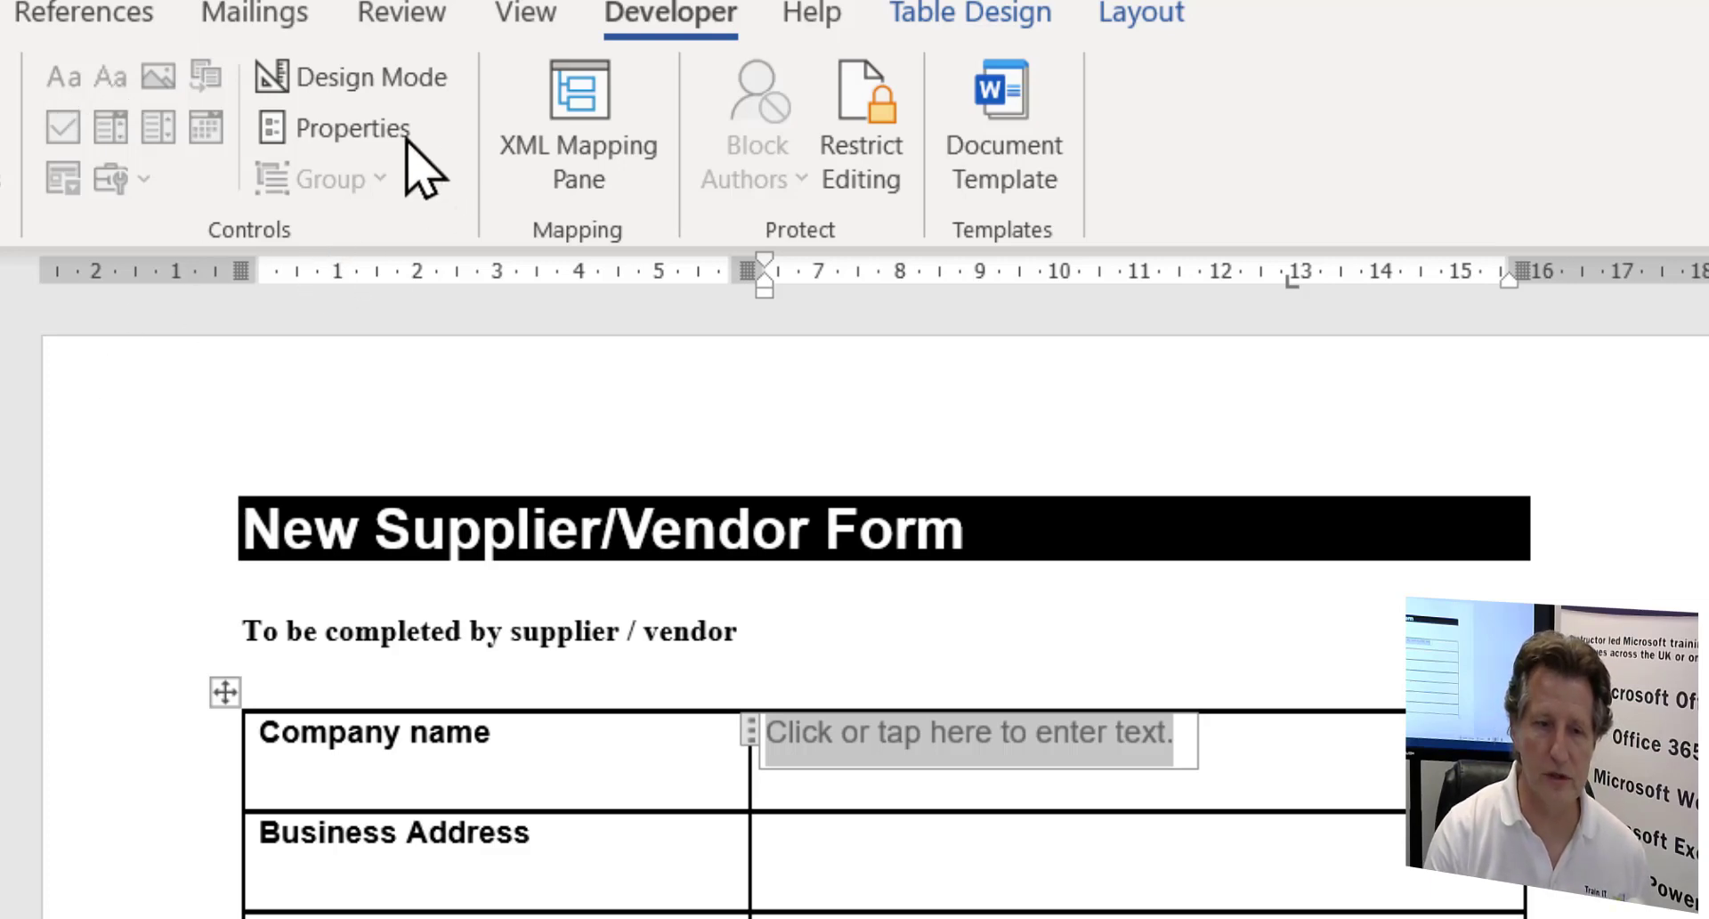
pyautogui.click(414, 89)
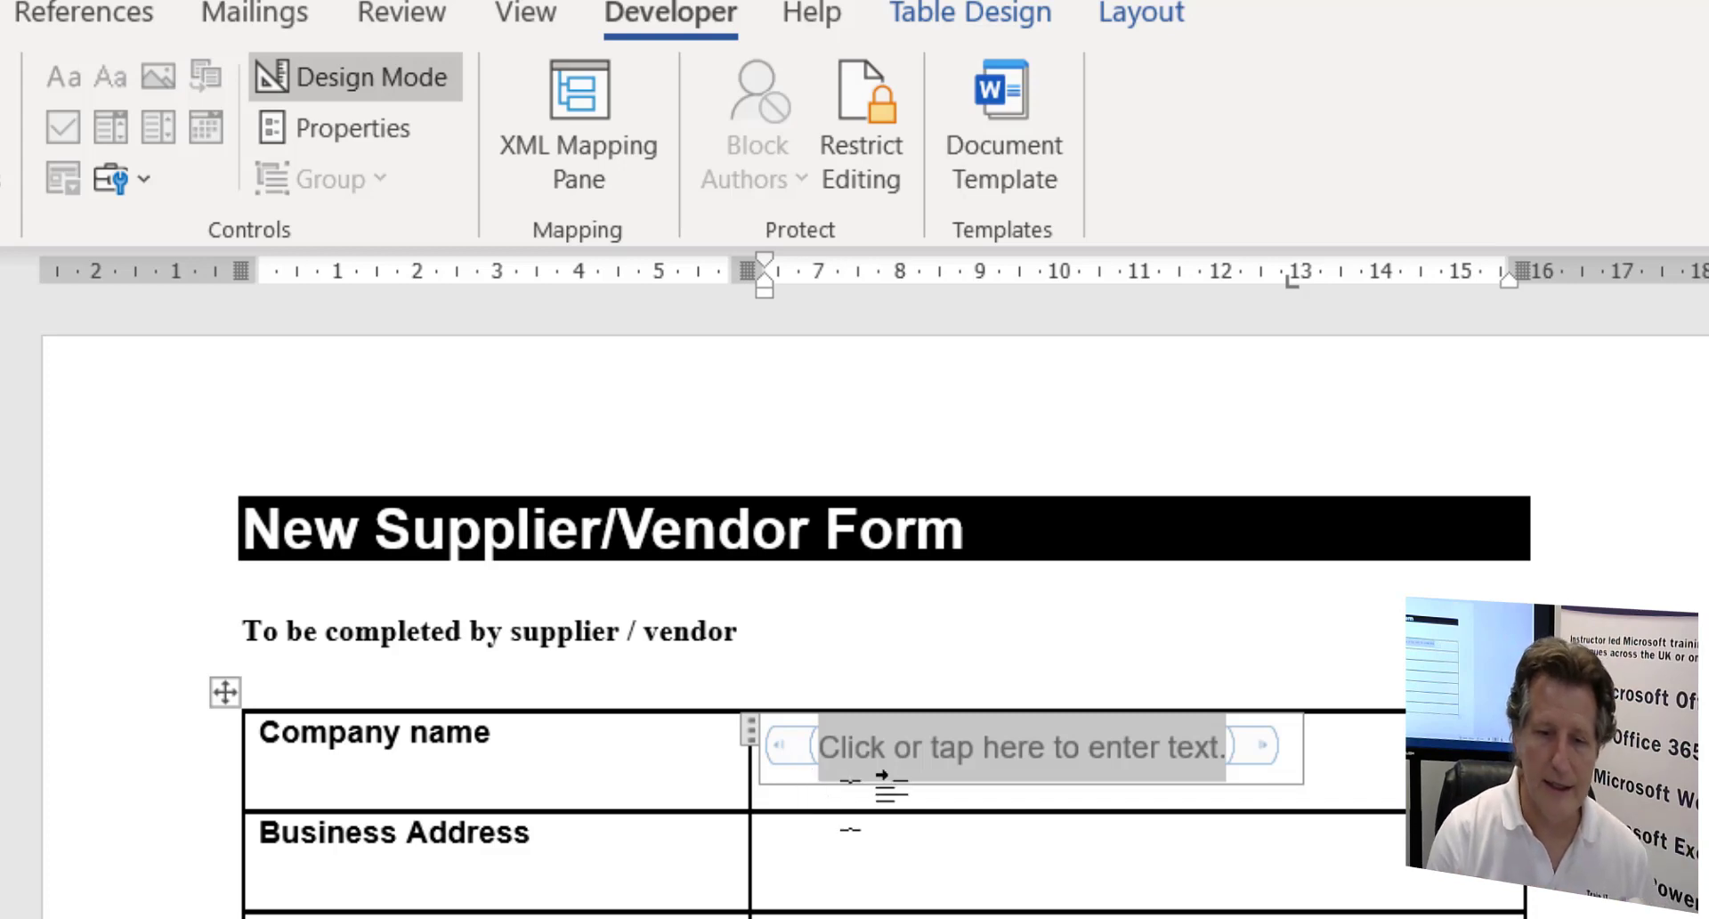
# - Reword the placeholder to 'Click here to enter Company Name.', removing 'or tap' and 'text'
pyautogui.click(871, 748)
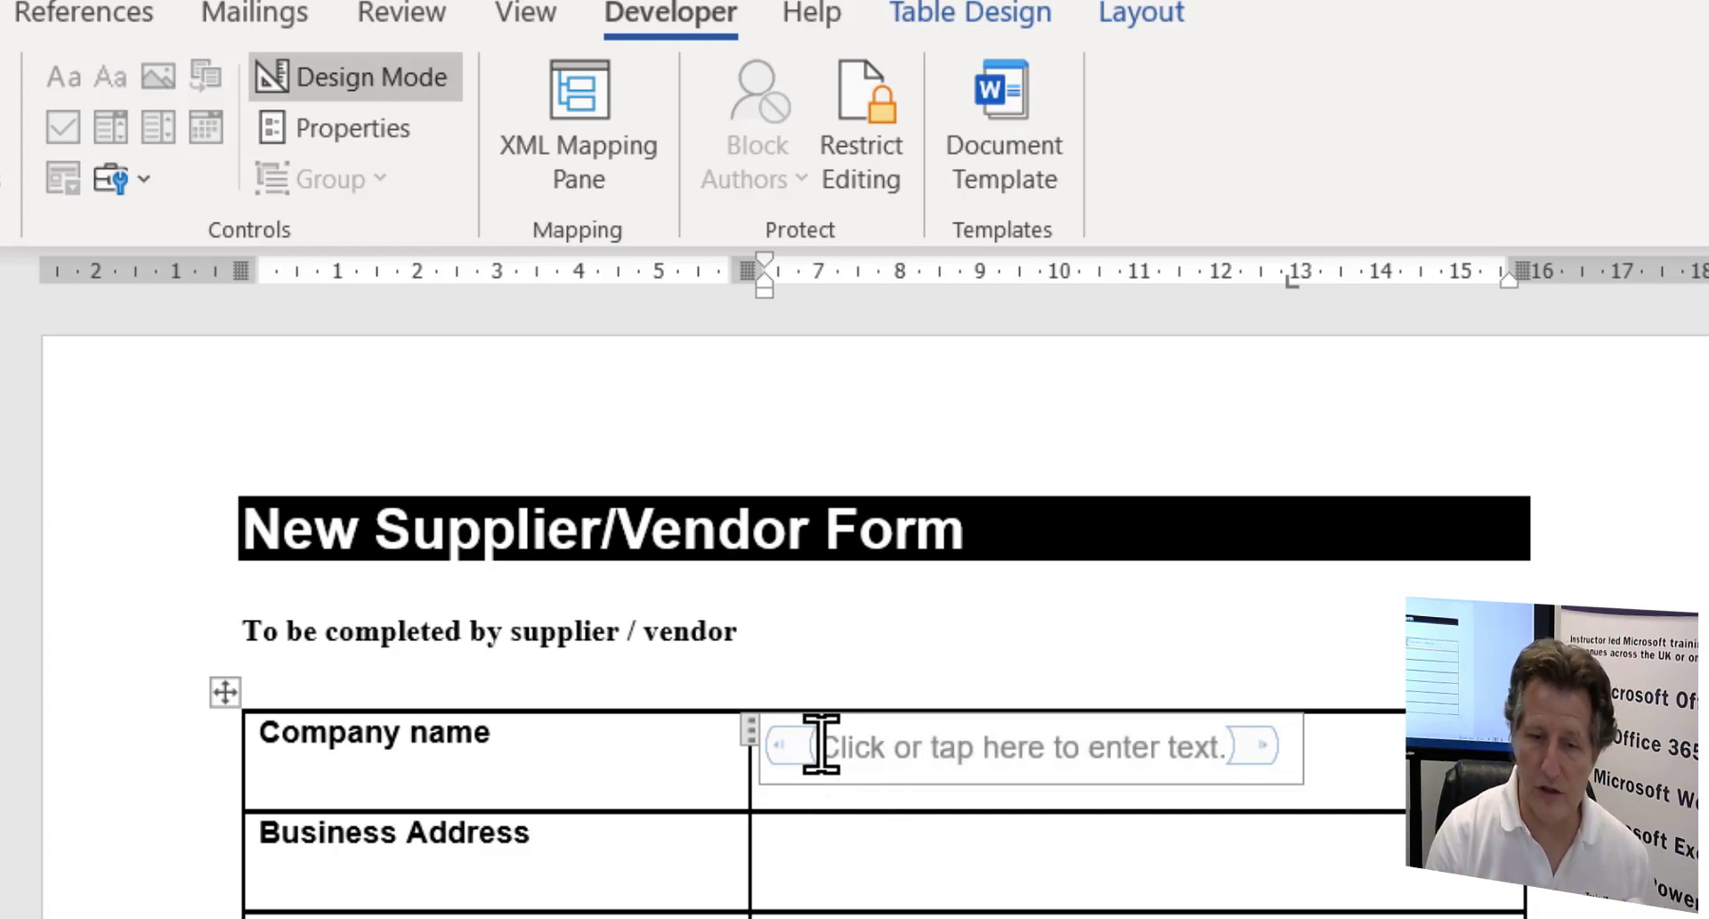
pyautogui.click(1055, 753)
pyautogui.moveTo(892, 750); pyautogui.dragTo(959, 755)
pyautogui.click(958, 757)
pyautogui.click(901, 748)
pyautogui.press('Delete')
pyautogui.press('Delete')
pyautogui.press('Delete')
pyautogui.press('Delete')
pyautogui.press('Delete')
pyautogui.press('Delete')
pyautogui.press('Delete')
pyautogui.hotkey('ctrl', 'Right')
pyautogui.hotkey('ctrl', 'Right')
pyautogui.hotkey('ctrl', 'Right')
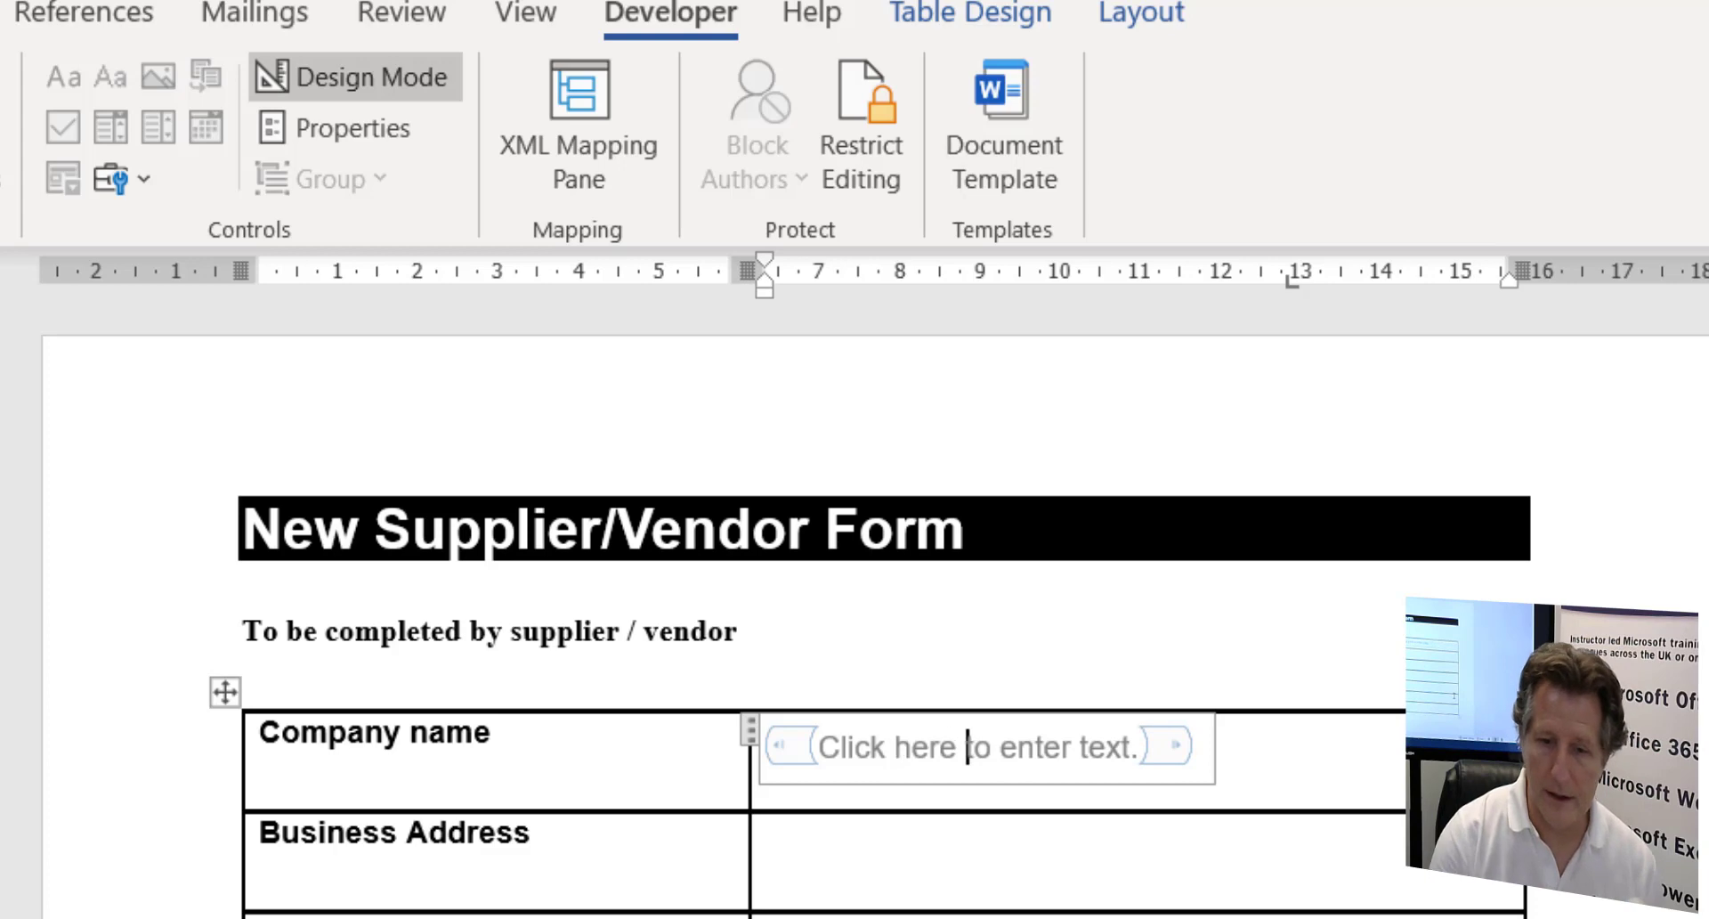
pyautogui.write('nam')
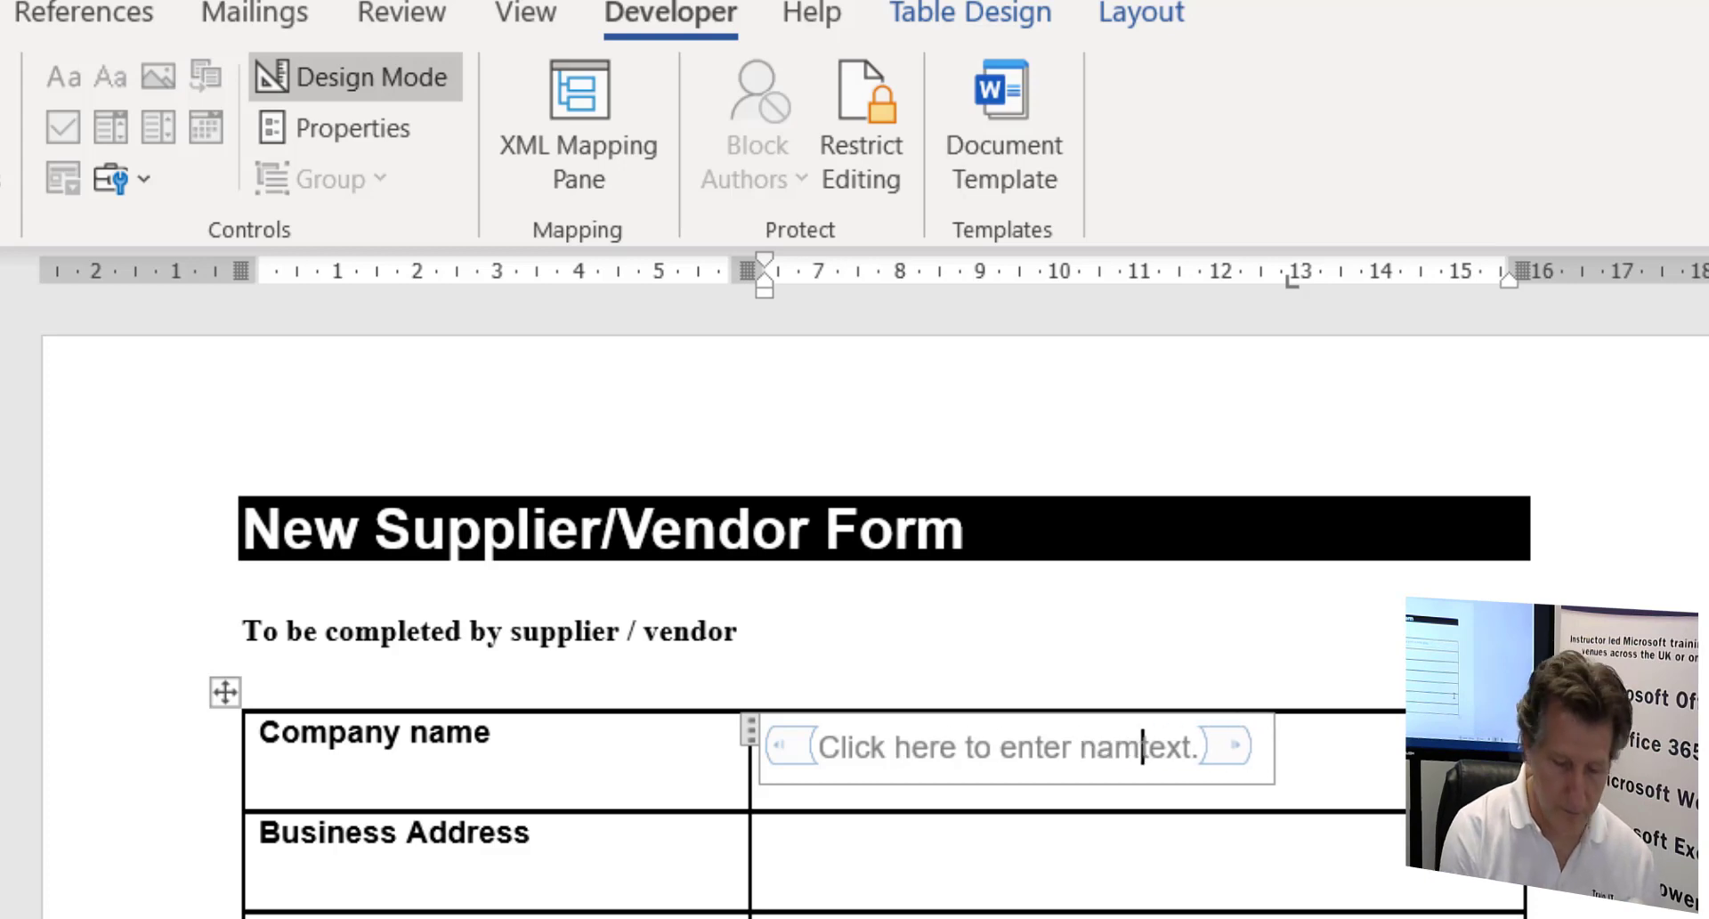
pyautogui.press('BackSpace')
pyautogui.press('BackSpace')
pyautogui.press('BackSpace')
pyautogui.write('Company ')
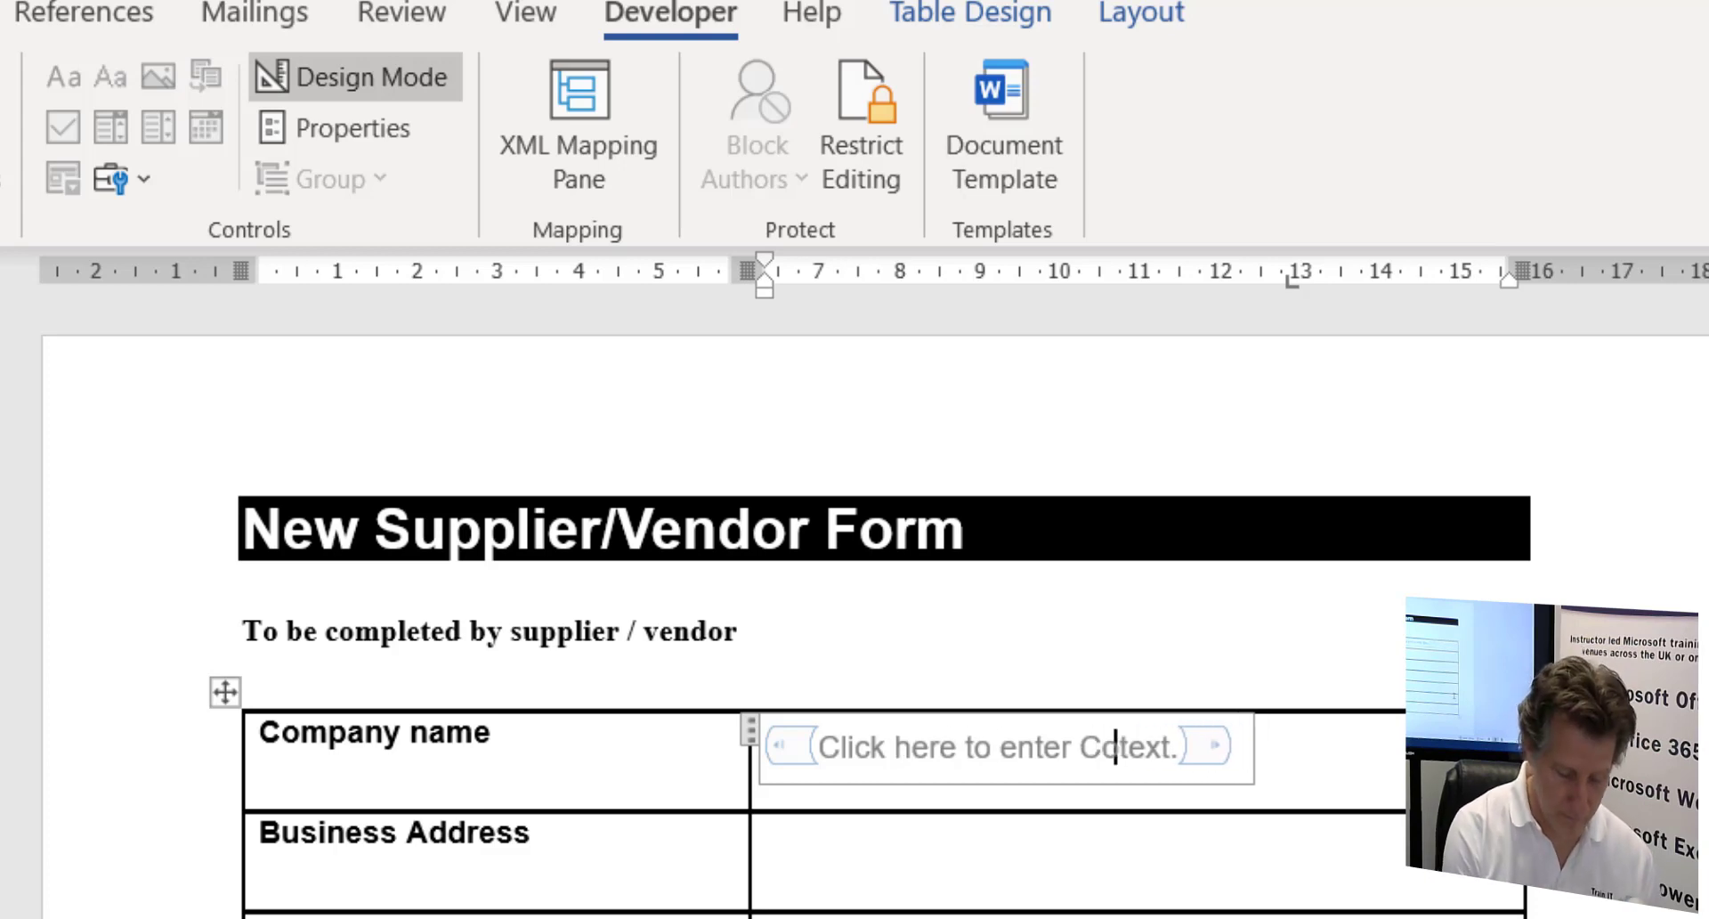
pyautogui.write('Name')
pyautogui.press('Delete')
pyautogui.press('Delete')
pyautogui.press('Delete')
pyautogui.press('Delete')
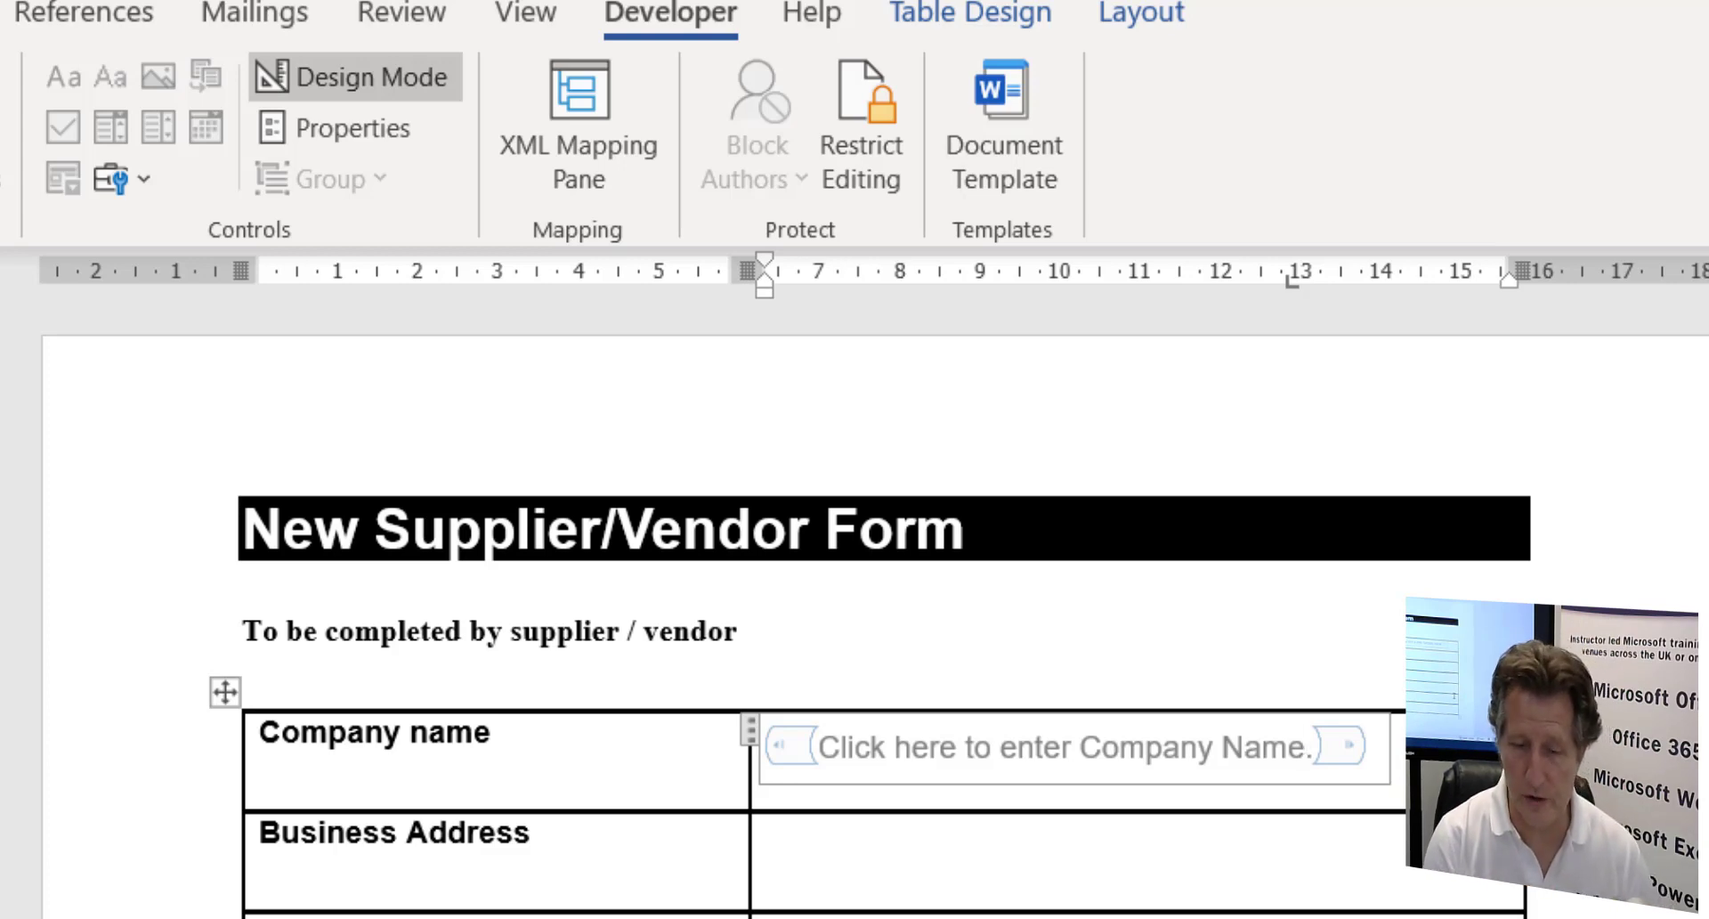
# - In the Company Name control's properties, format entered text with the Form Content Input style
pyautogui.click(331, 133)
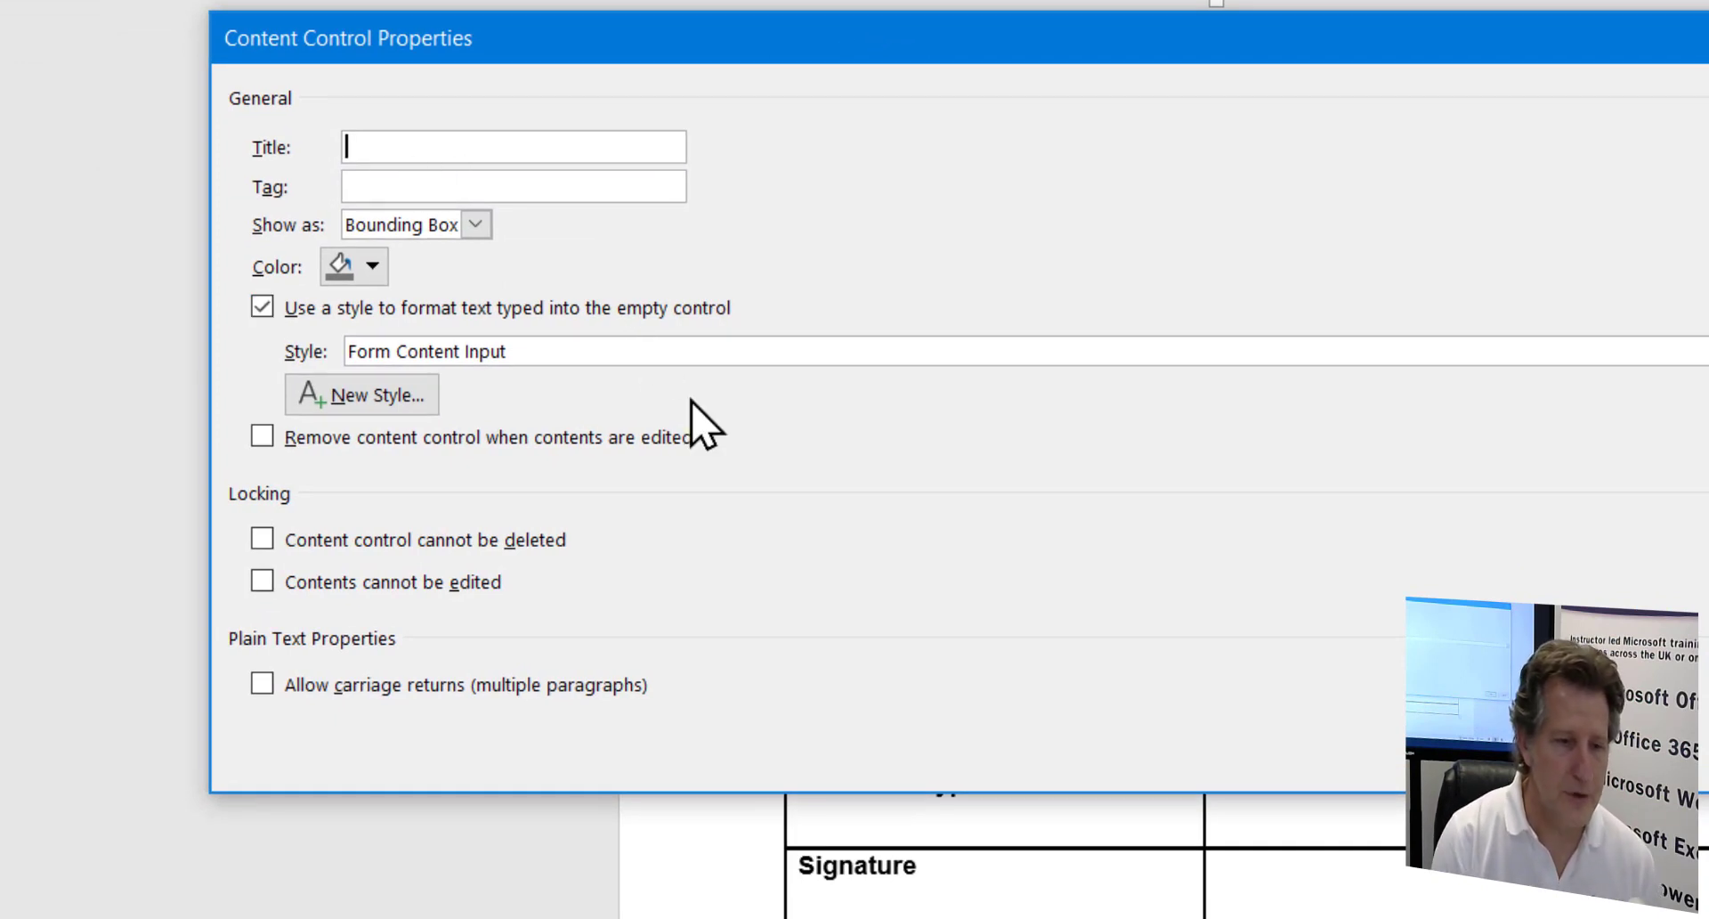
pyautogui.click(548, 352)
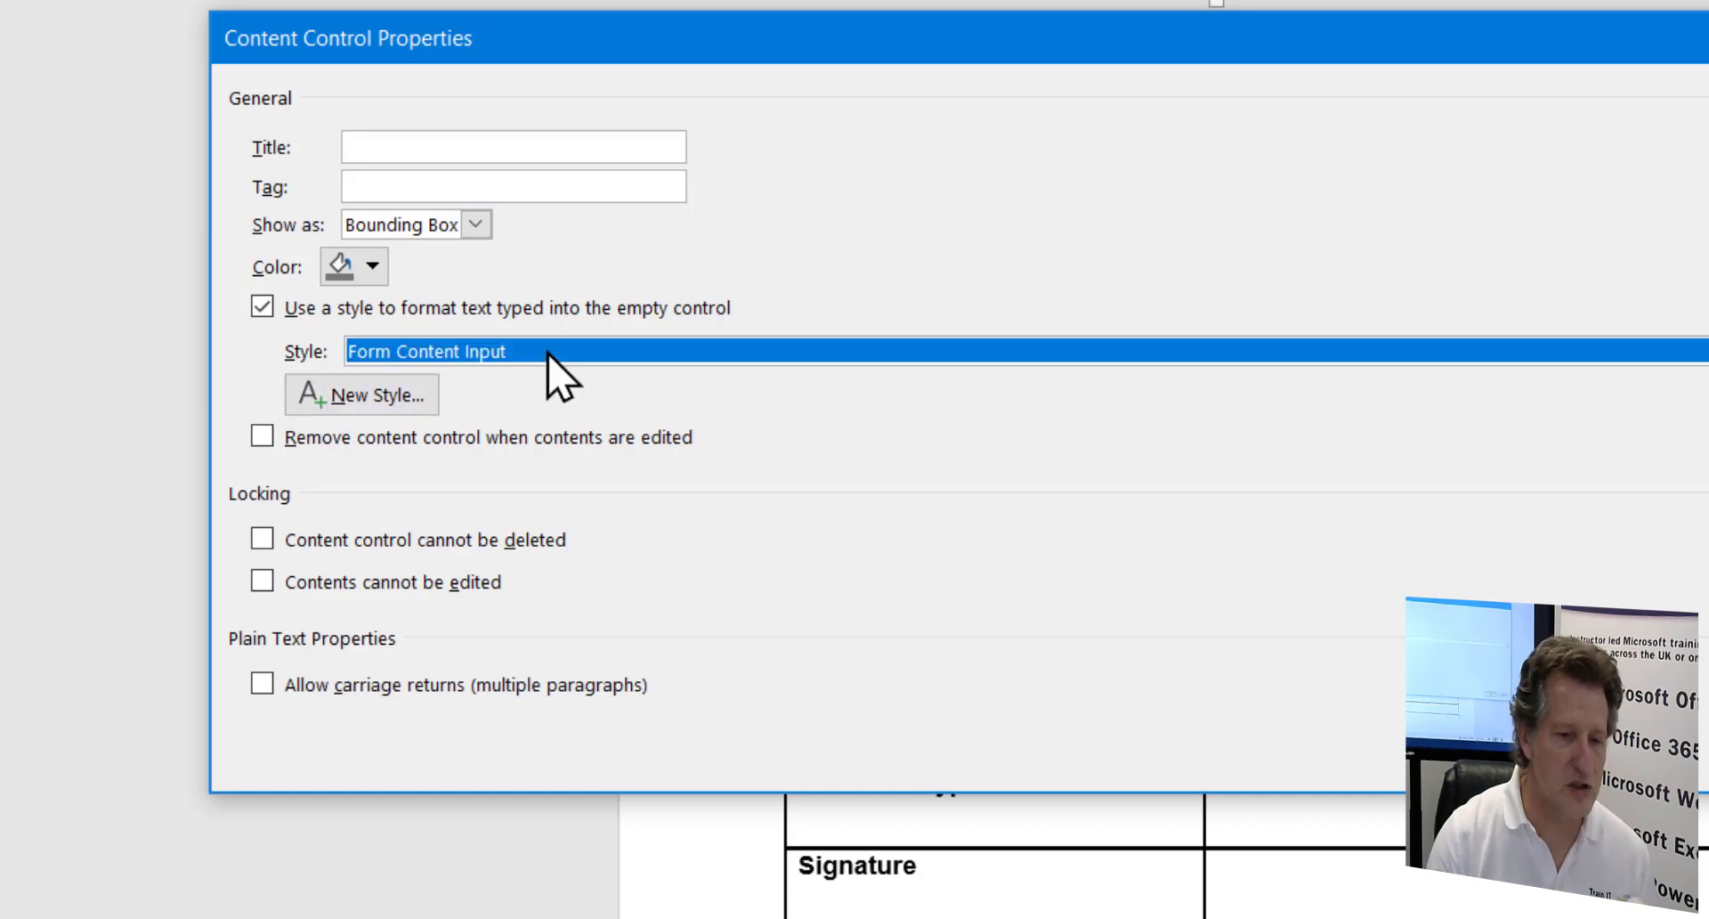
pyautogui.click(548, 353)
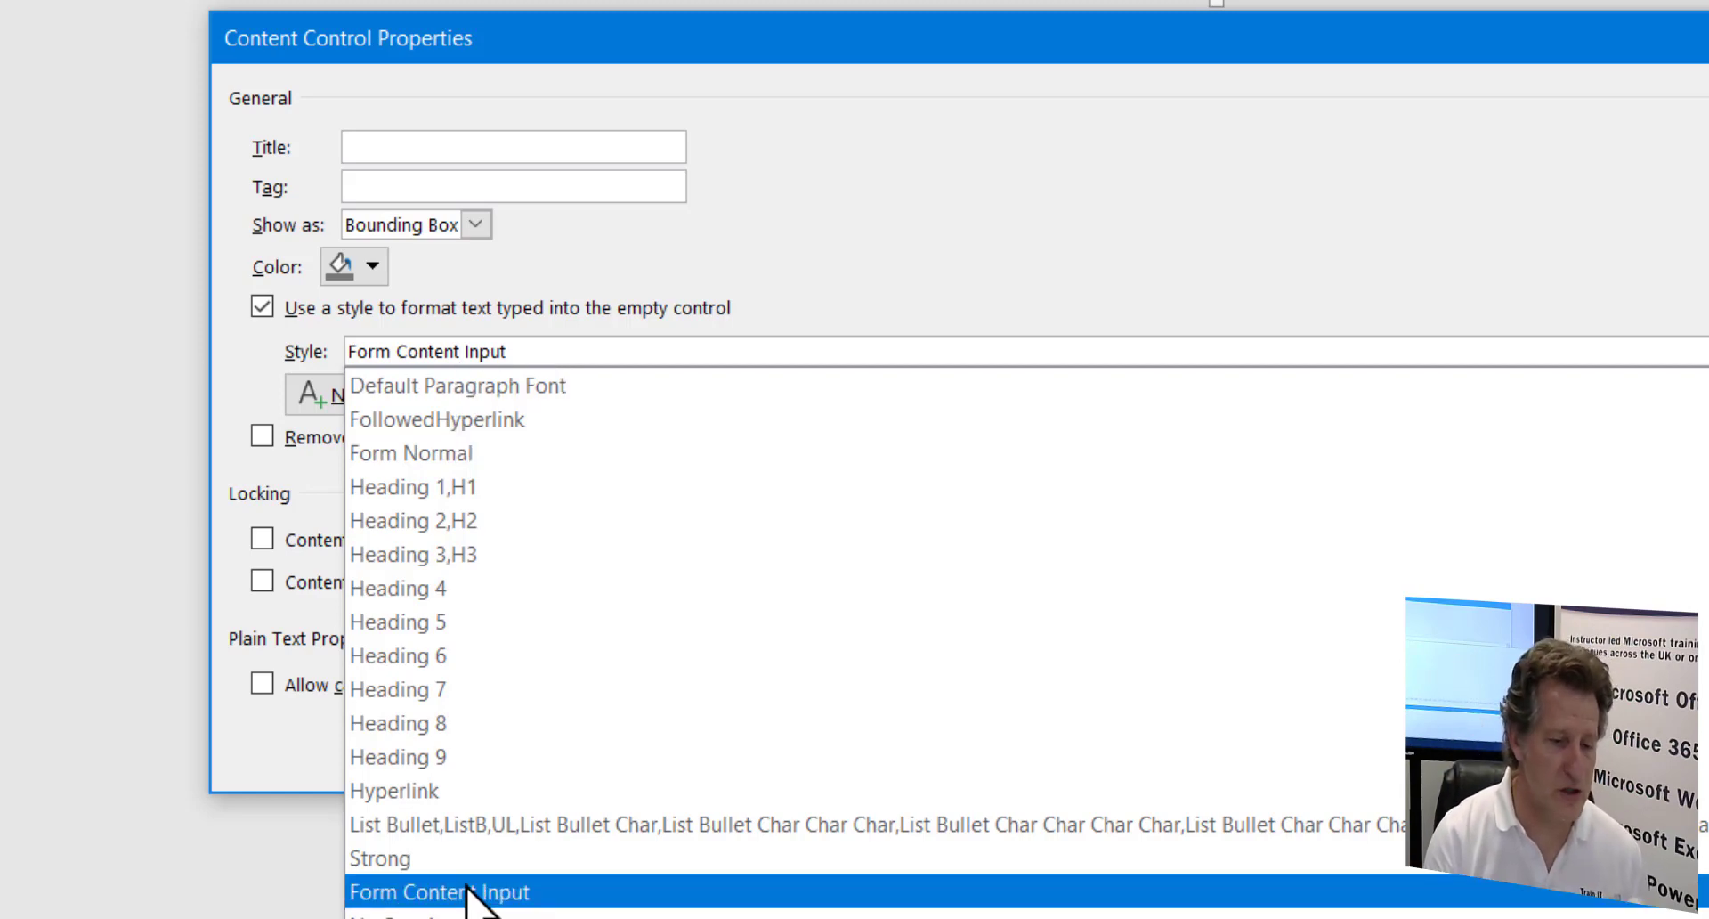
pyautogui.click(870, 195)
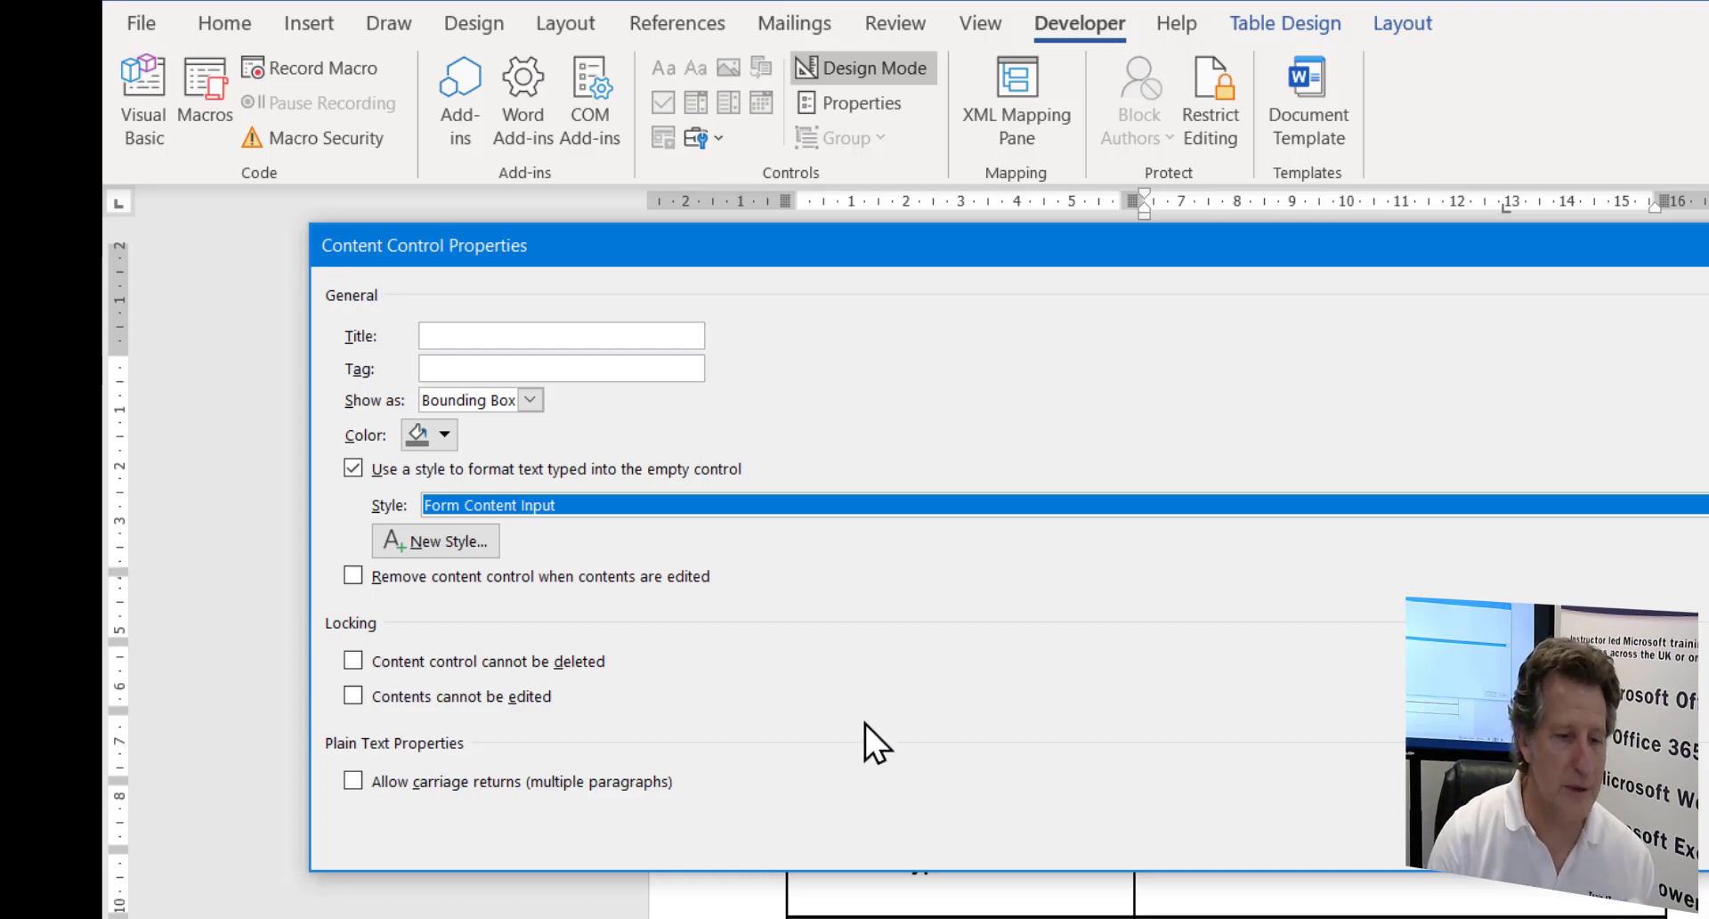
pyautogui.press('Return')
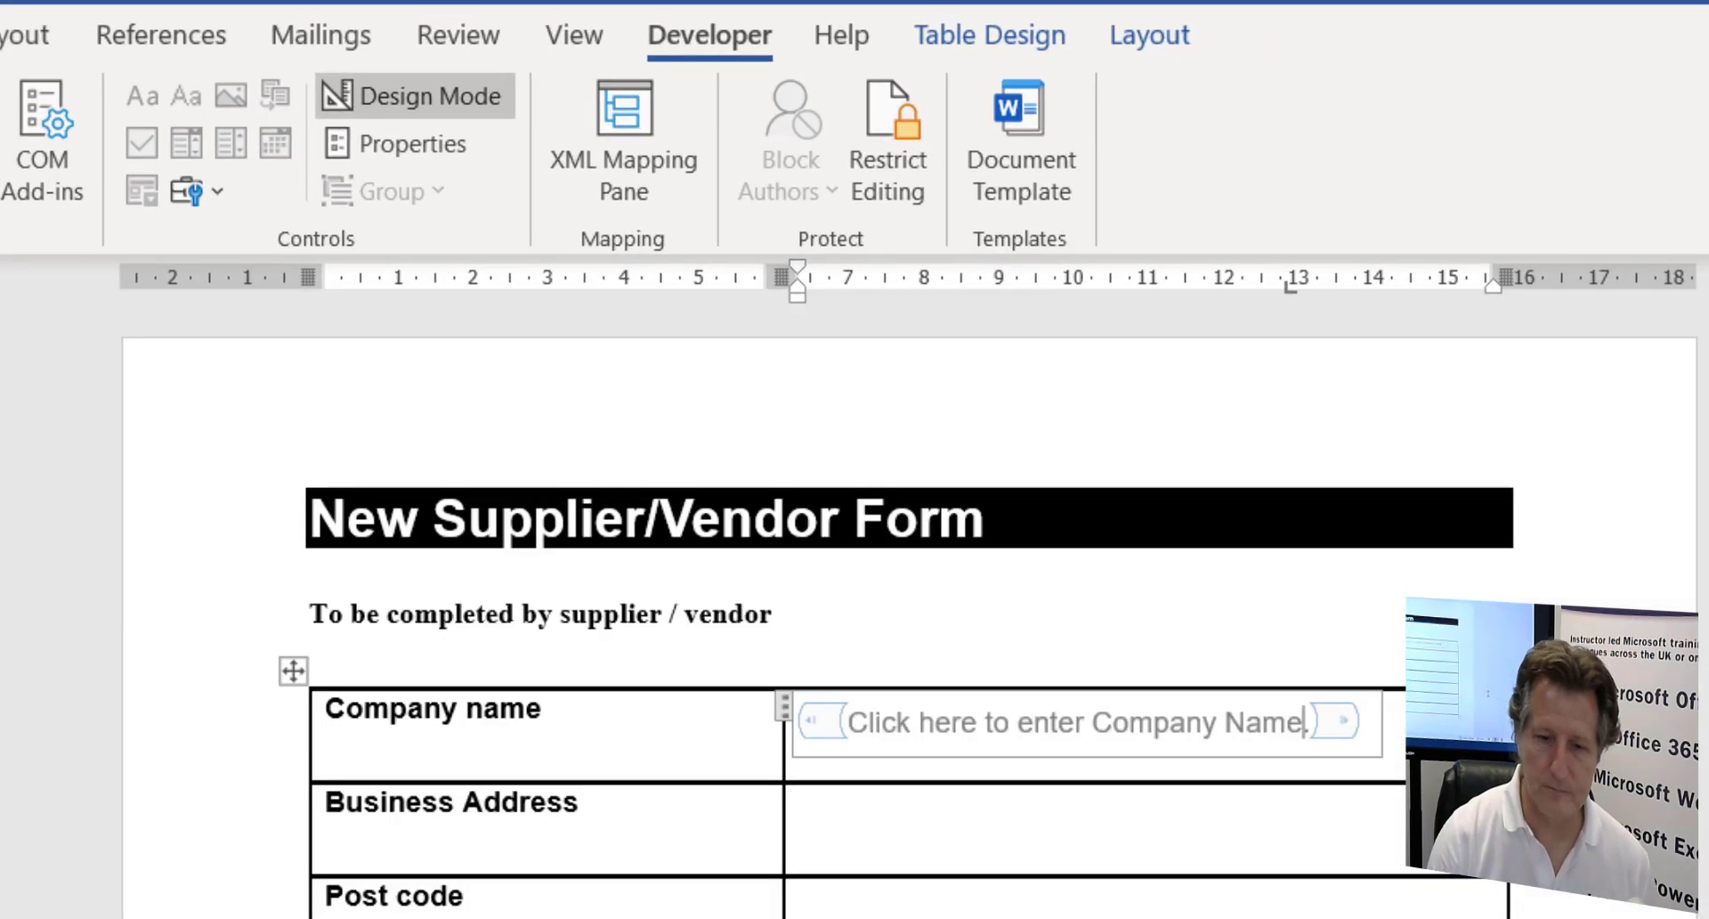
# - Add a plain text control to the Business Address cell with carriage returns allowed
pyautogui.click(922, 821)
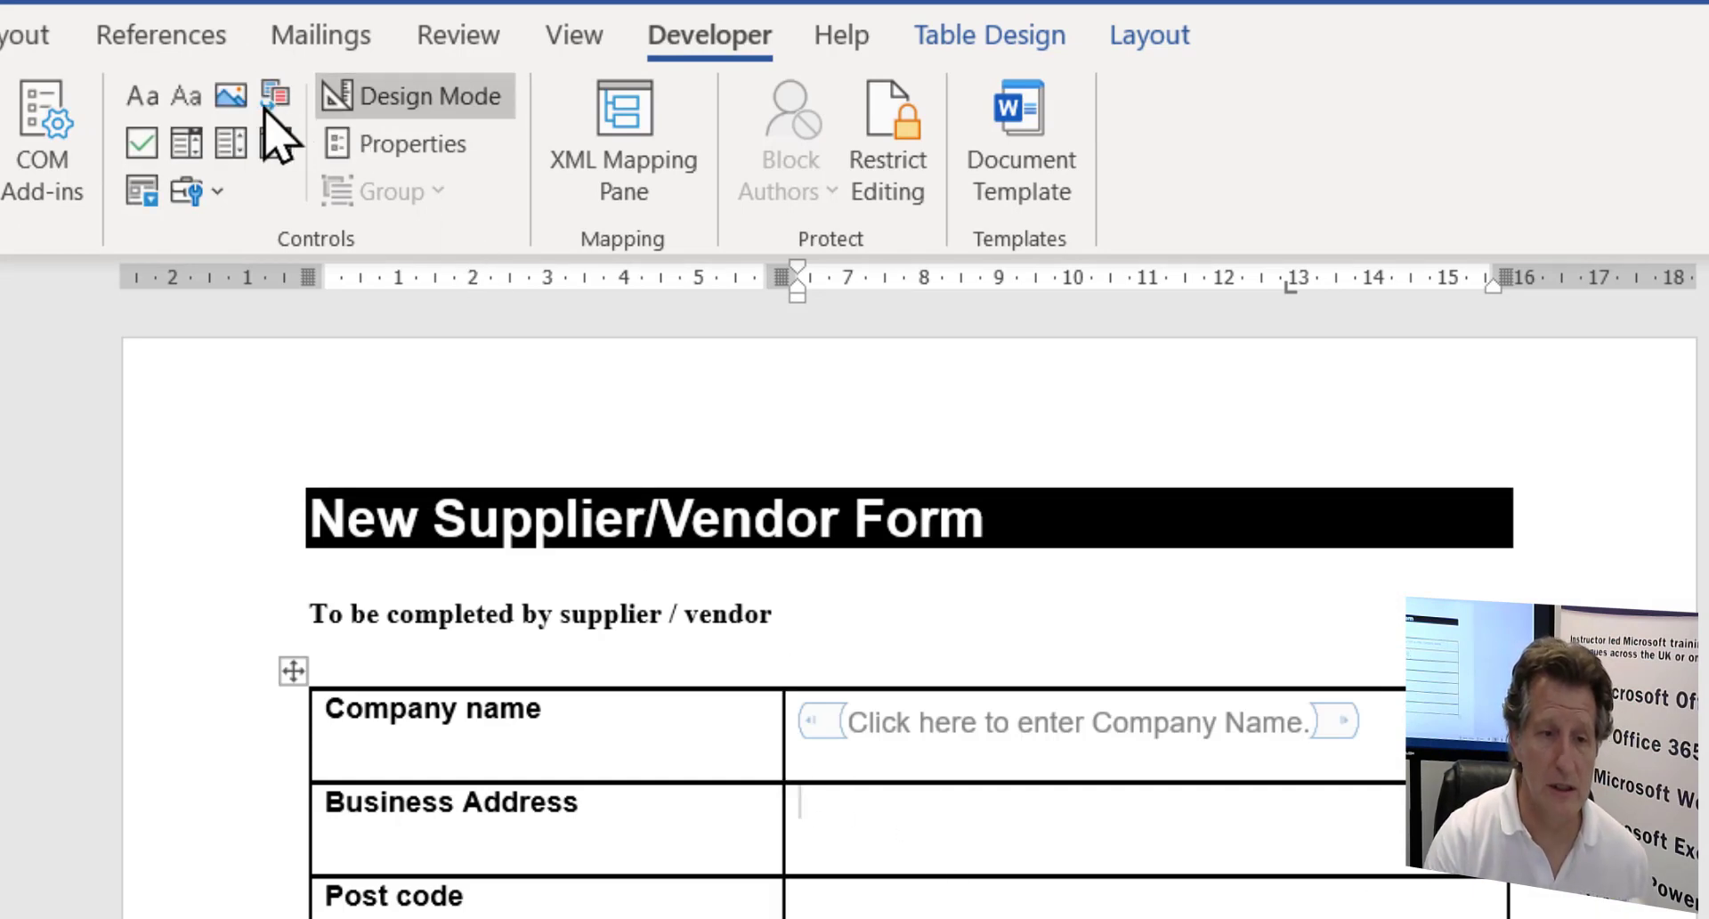
pyautogui.click(187, 95)
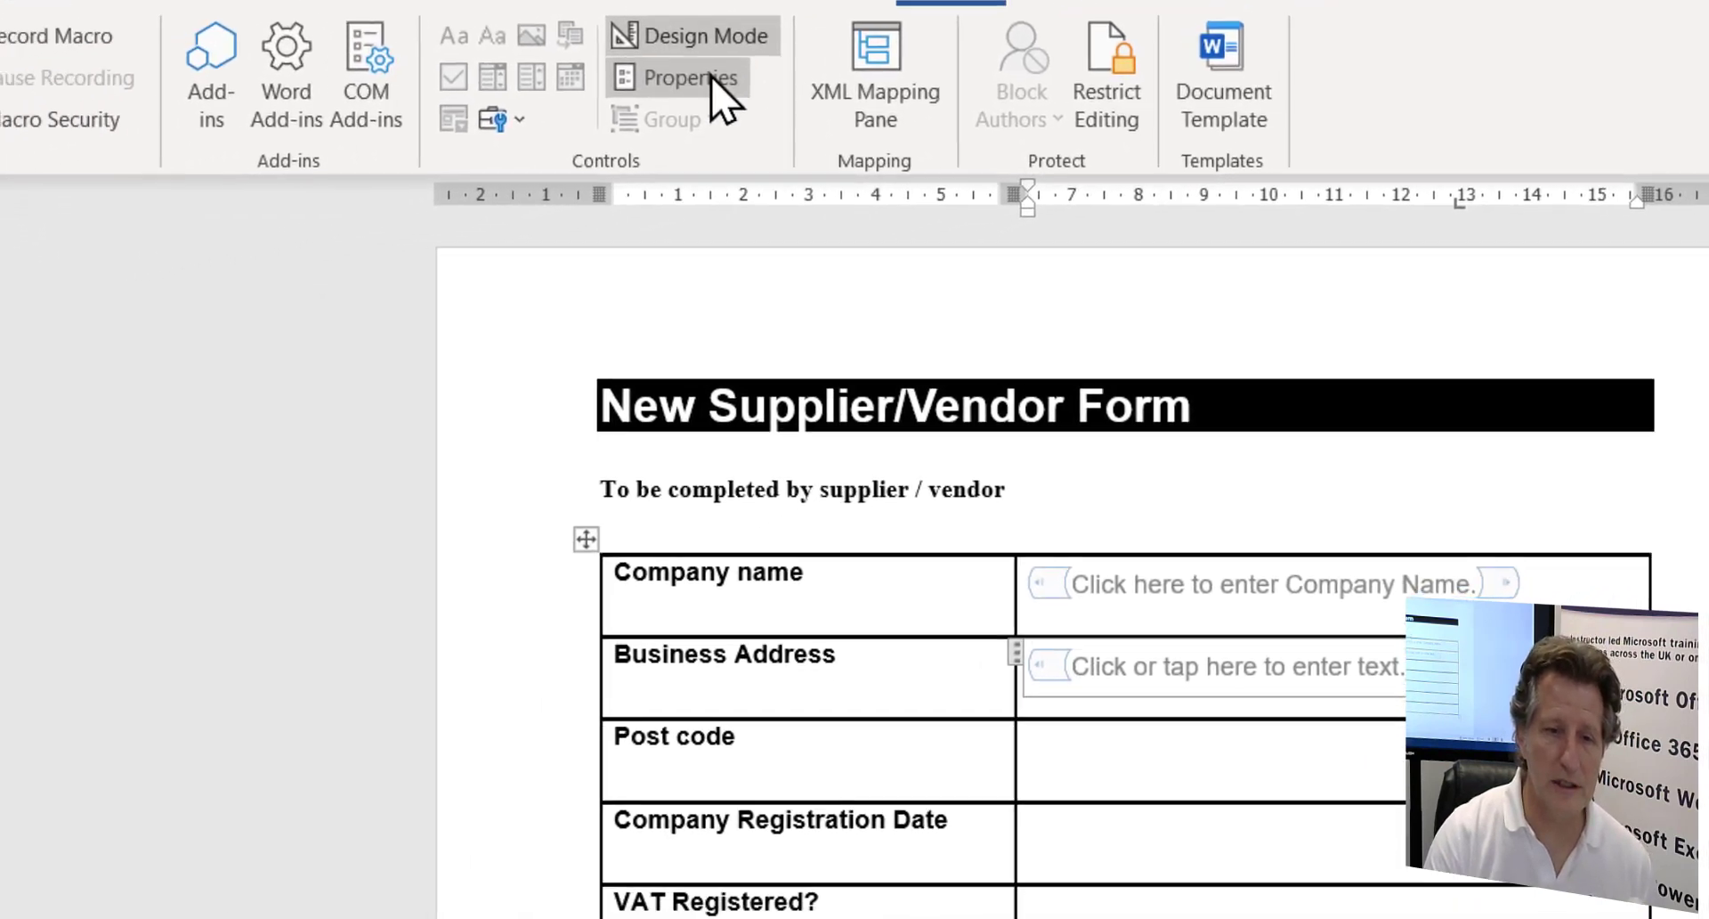
pyautogui.click(434, 143)
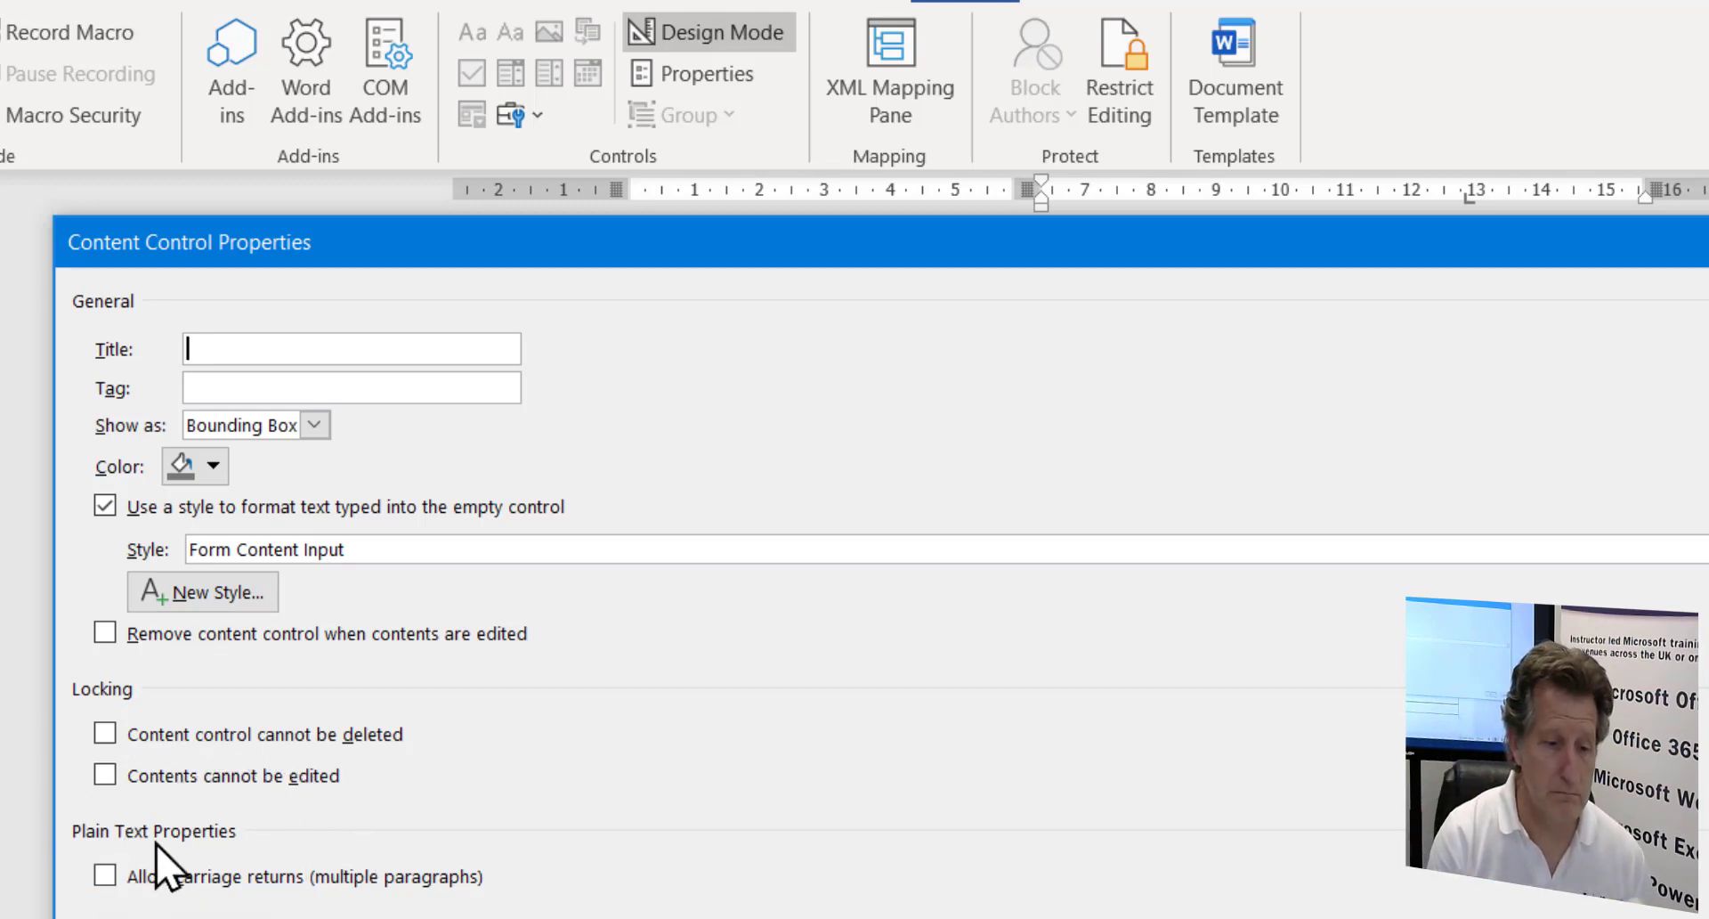
pyautogui.click(105, 878)
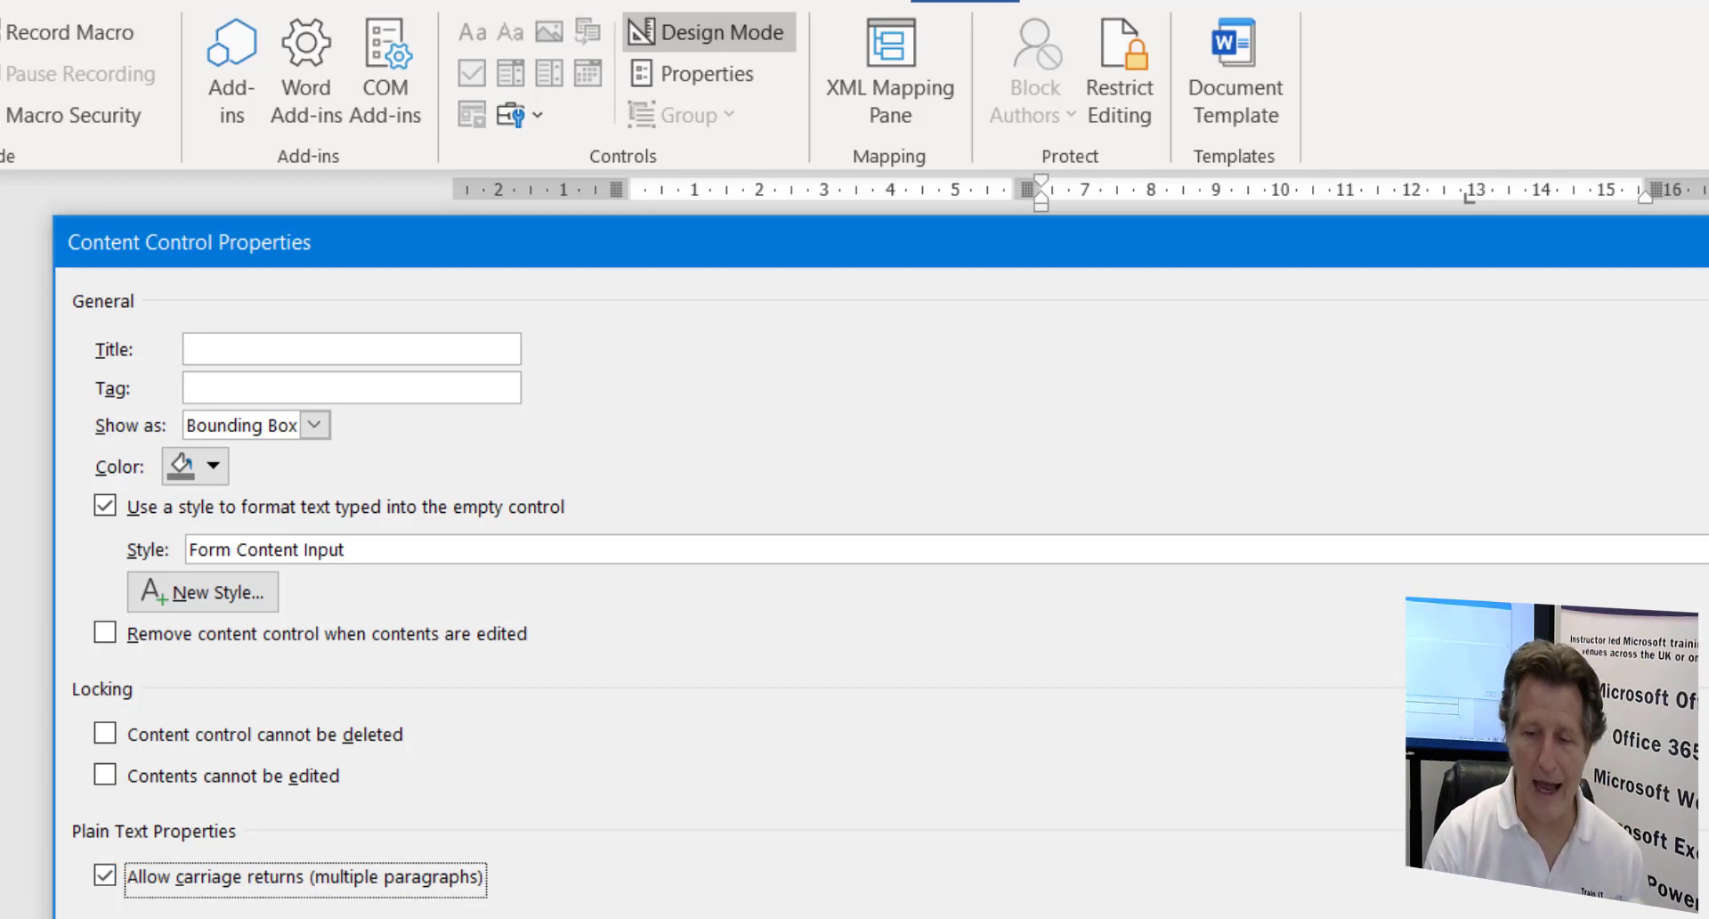
pyautogui.press('Return')
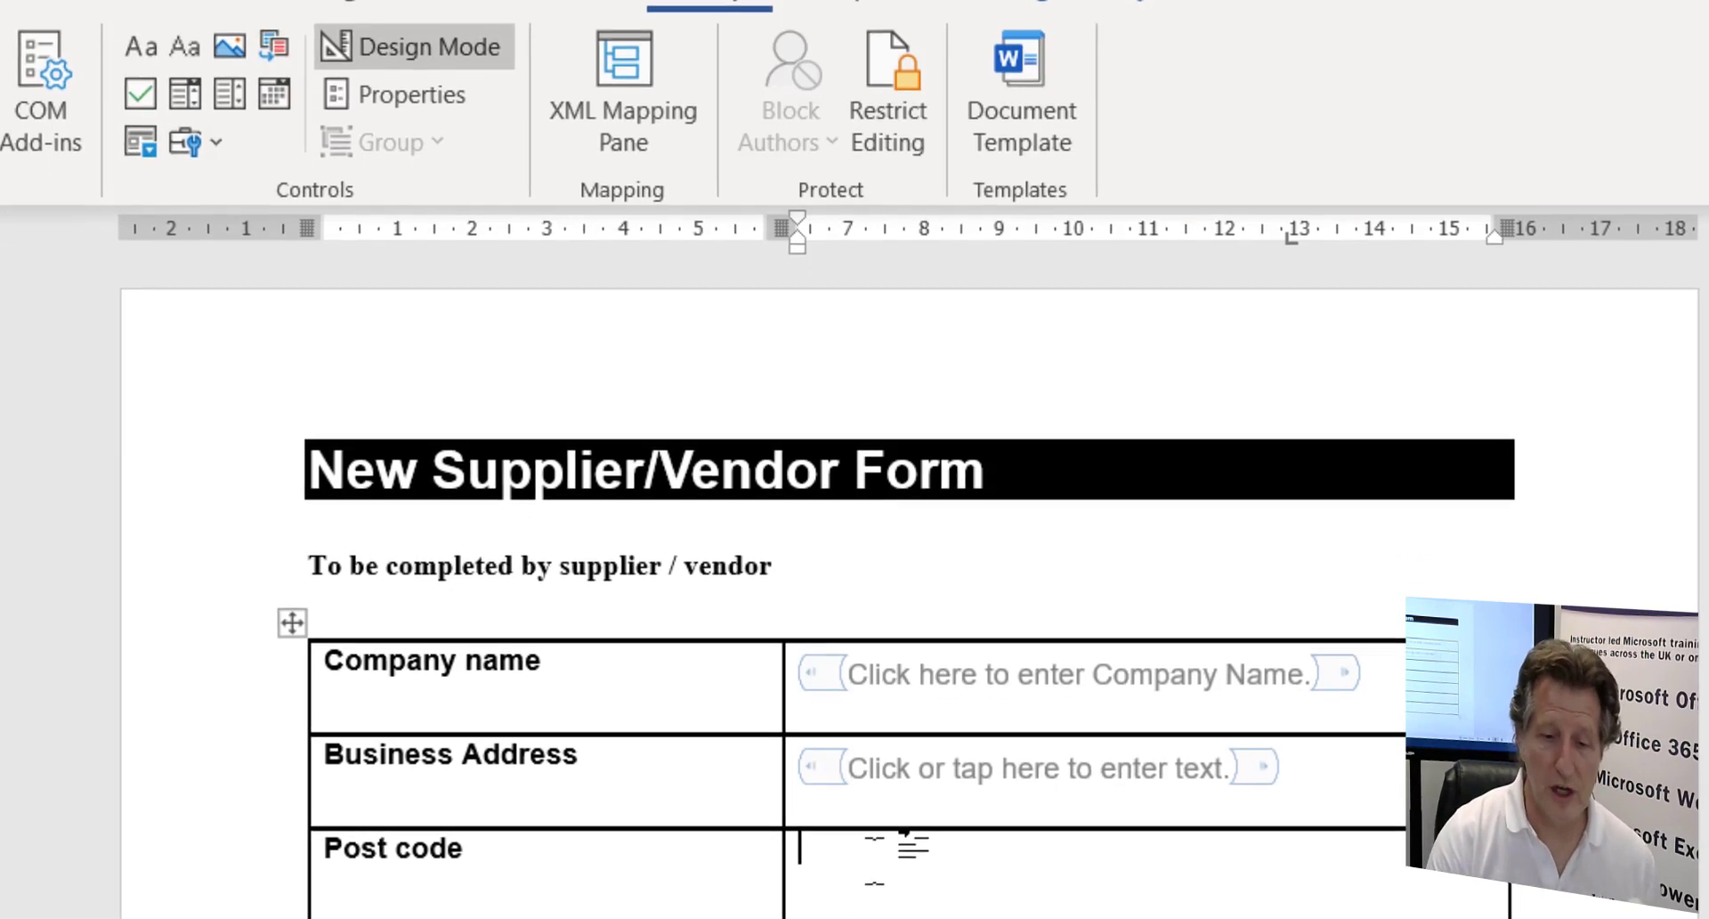
# - Add a plain text control to the Post code cell and check its properties
pyautogui.click(188, 32)
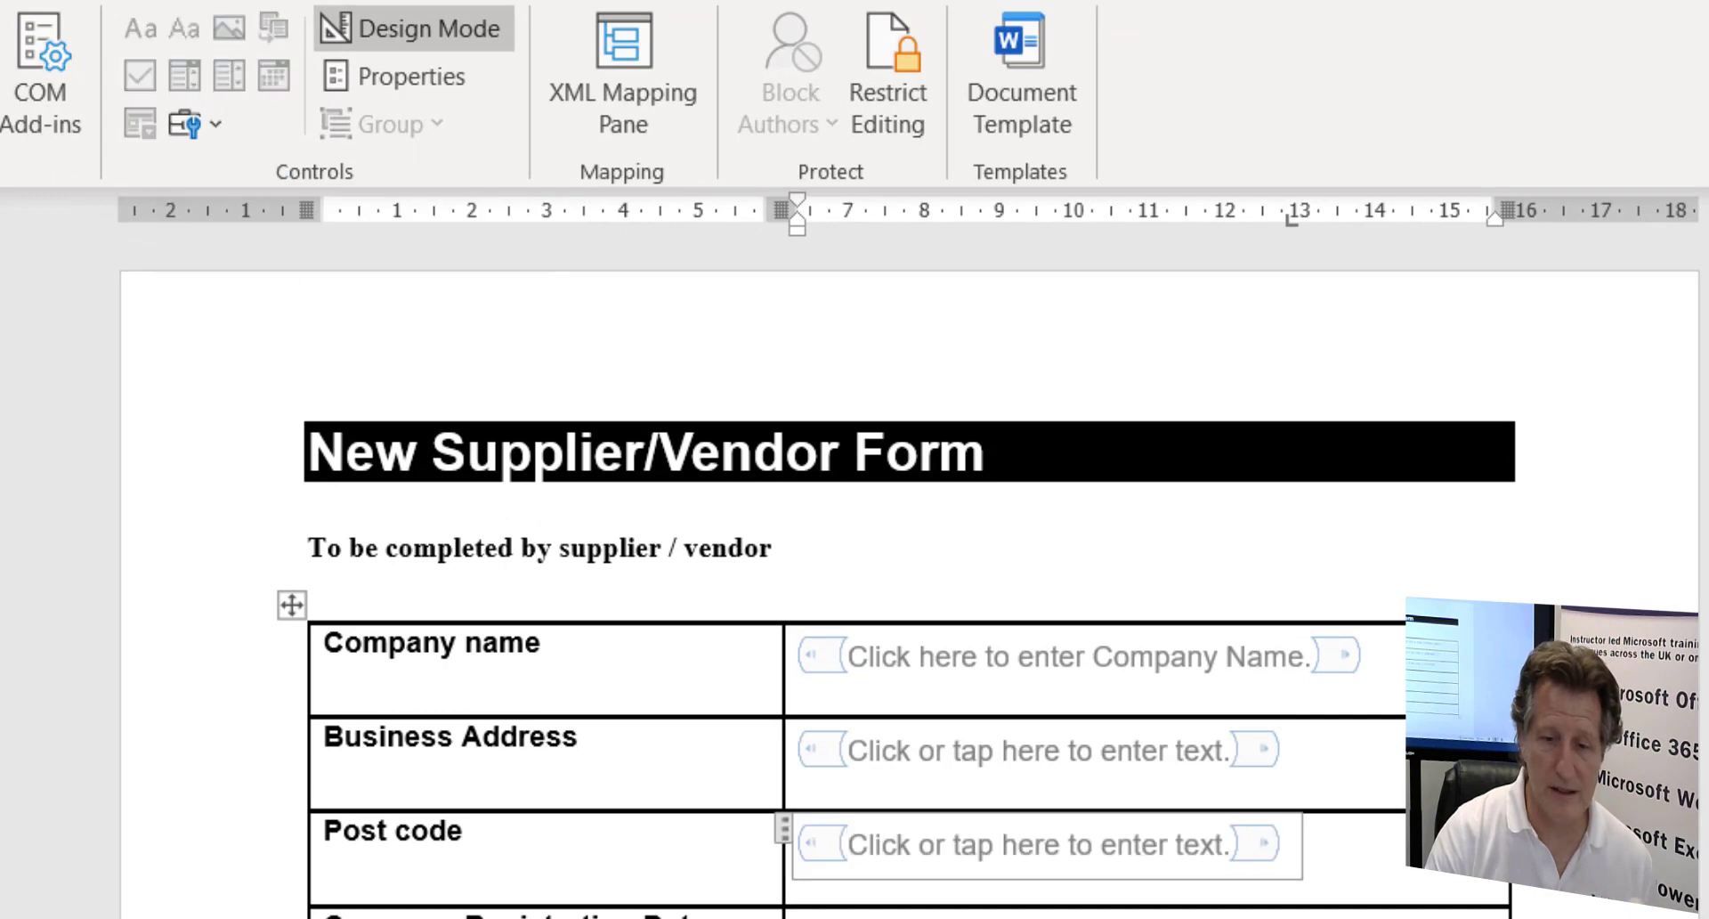
pyautogui.click(412, 77)
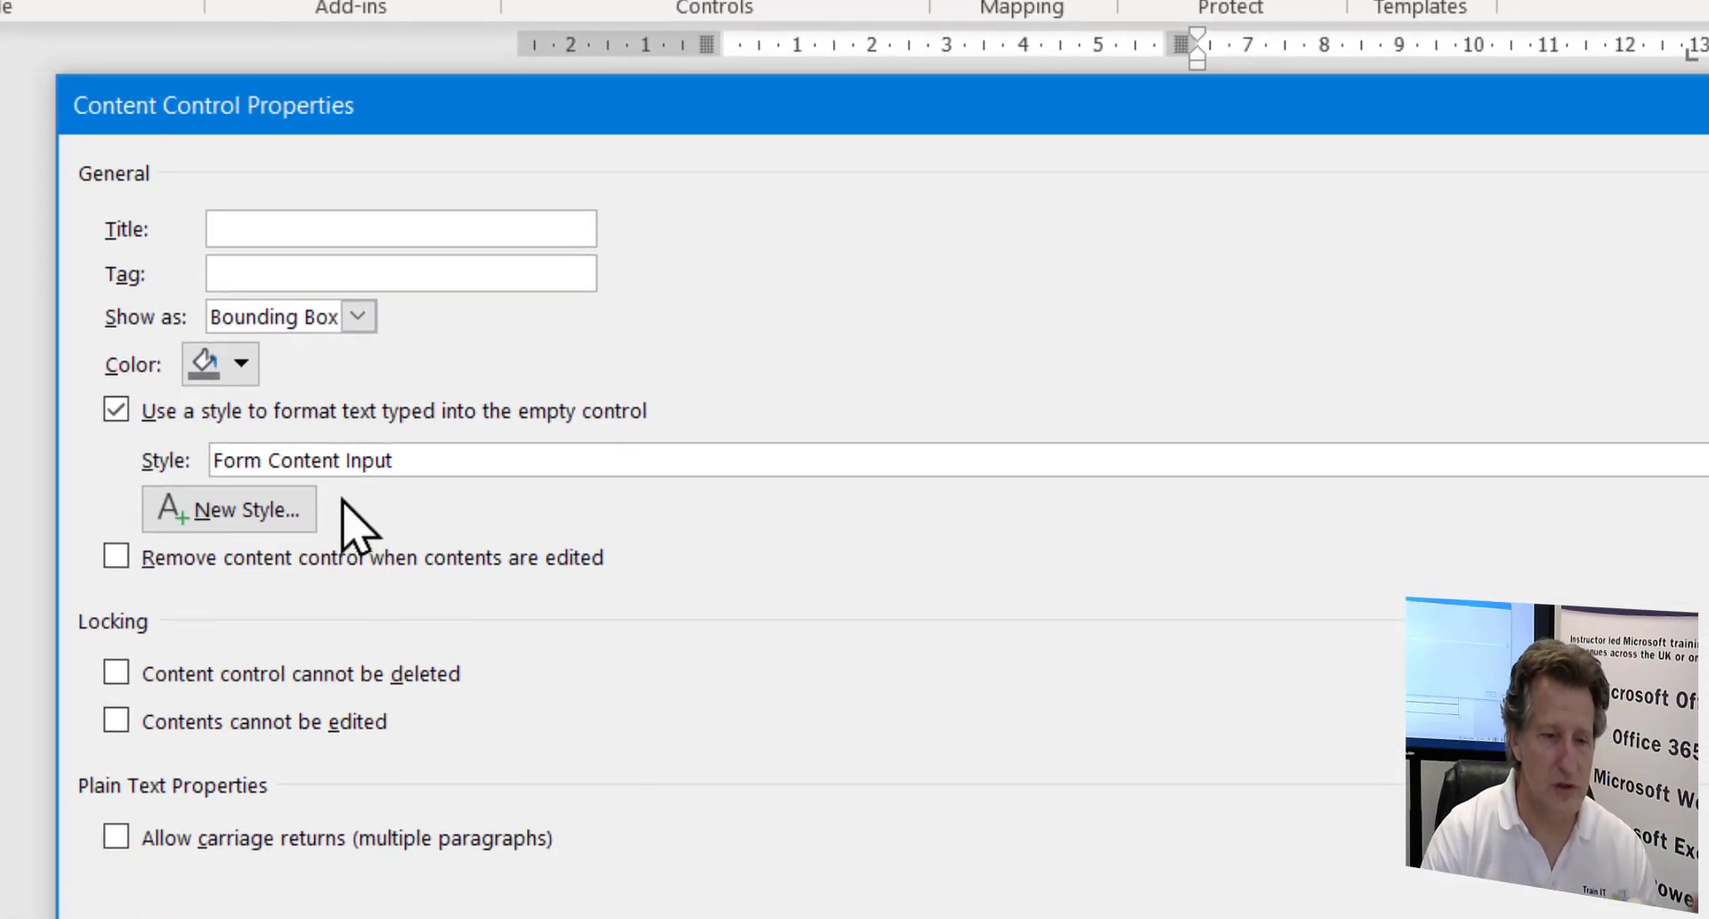
pyautogui.press('Escape')
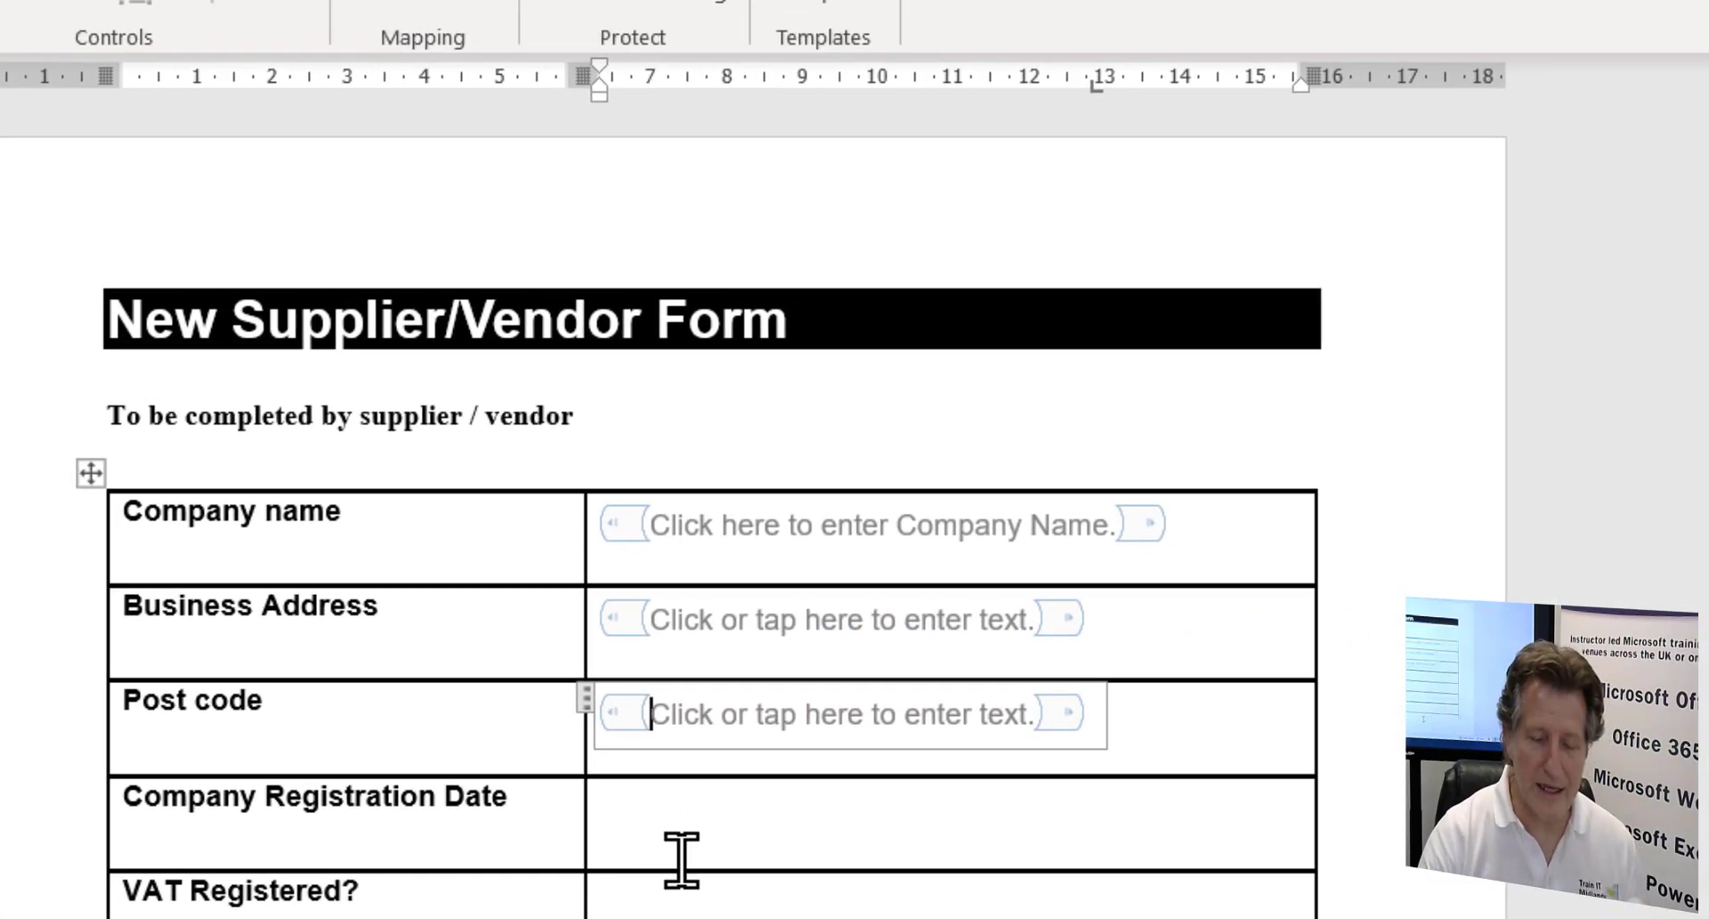
pyautogui.click(700, 820)
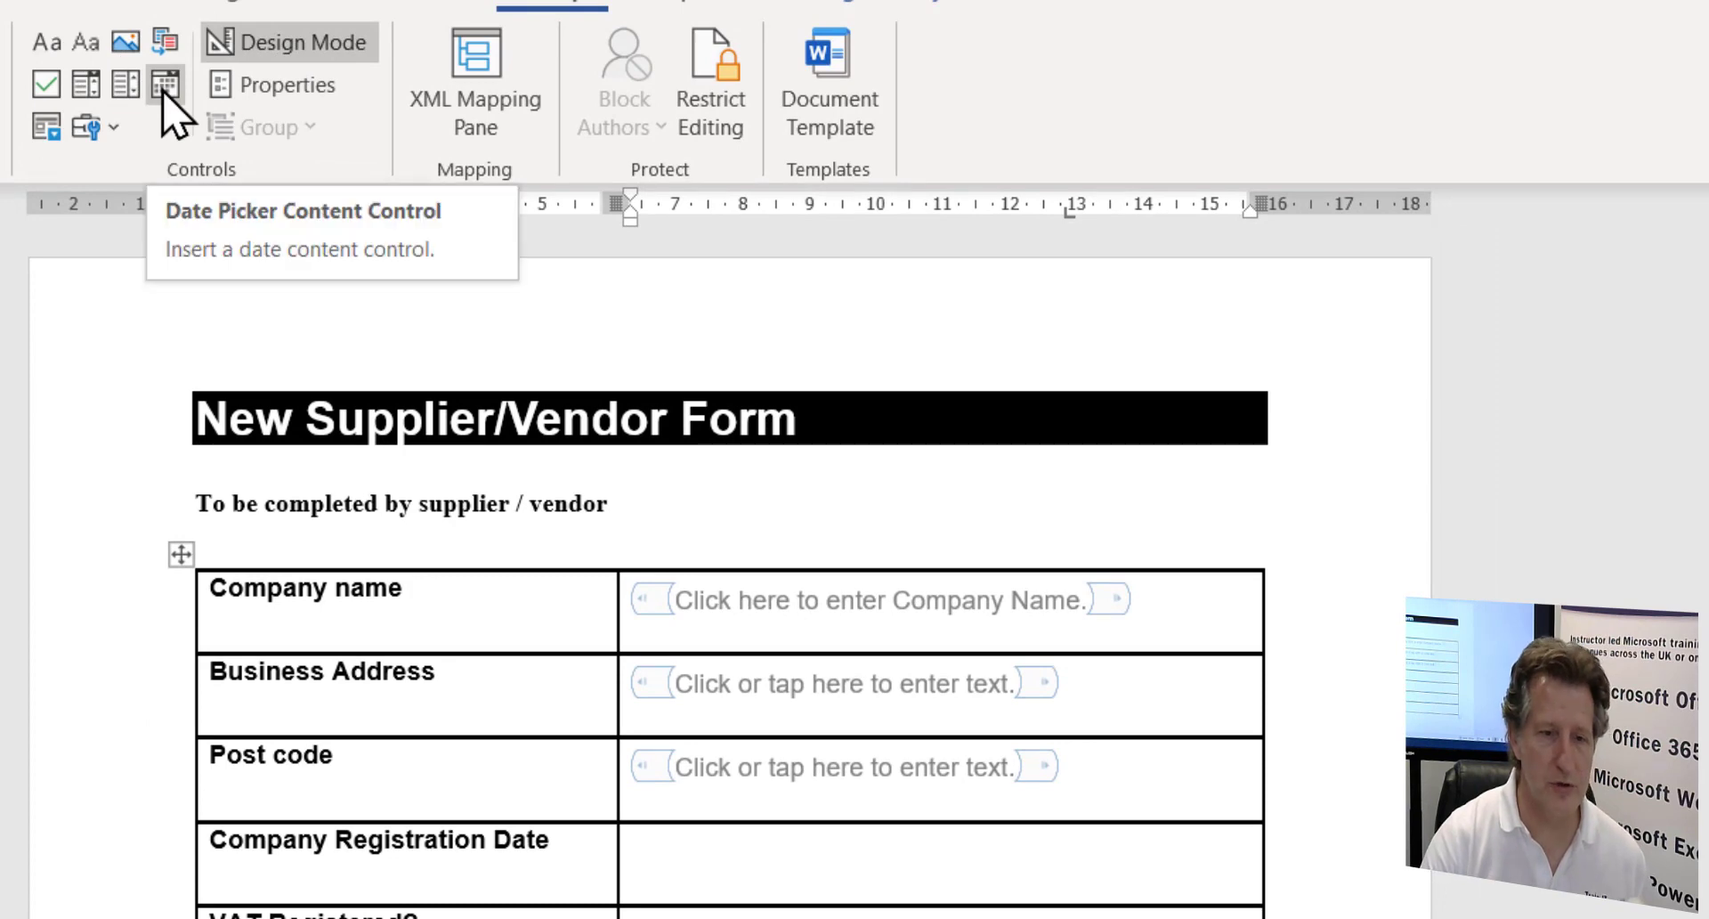
# - Insert a date picker in the Company Registration Date cell using the 'dddd, dd MMMM yyyy' format
pyautogui.click(164, 84)
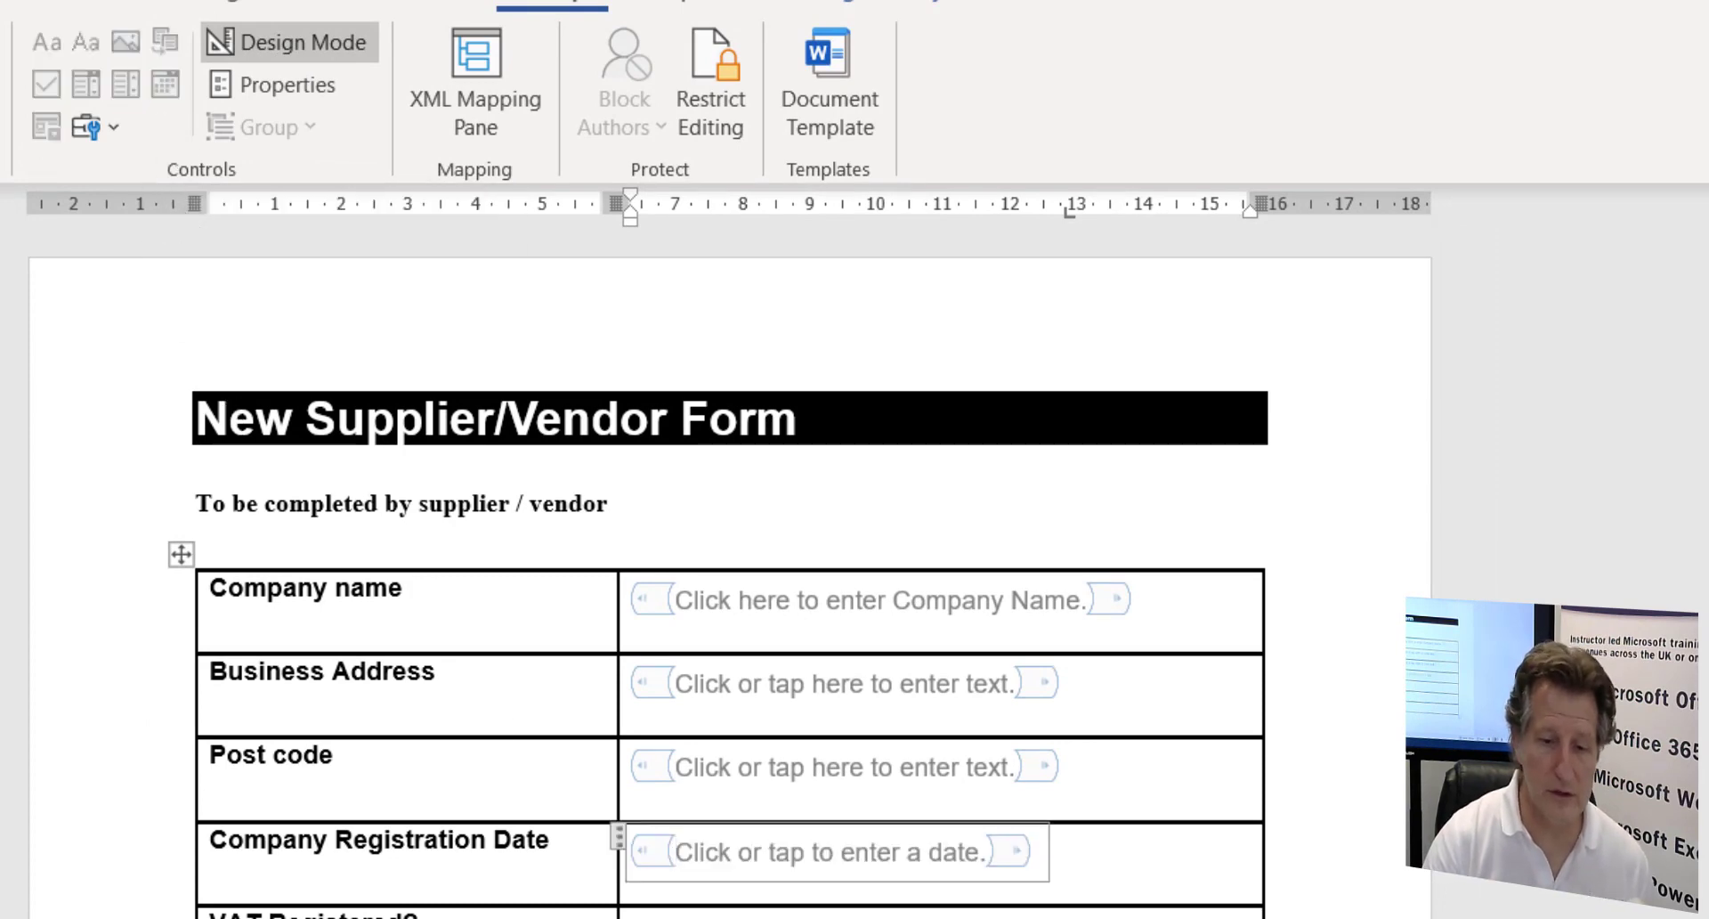
pyautogui.click(294, 85)
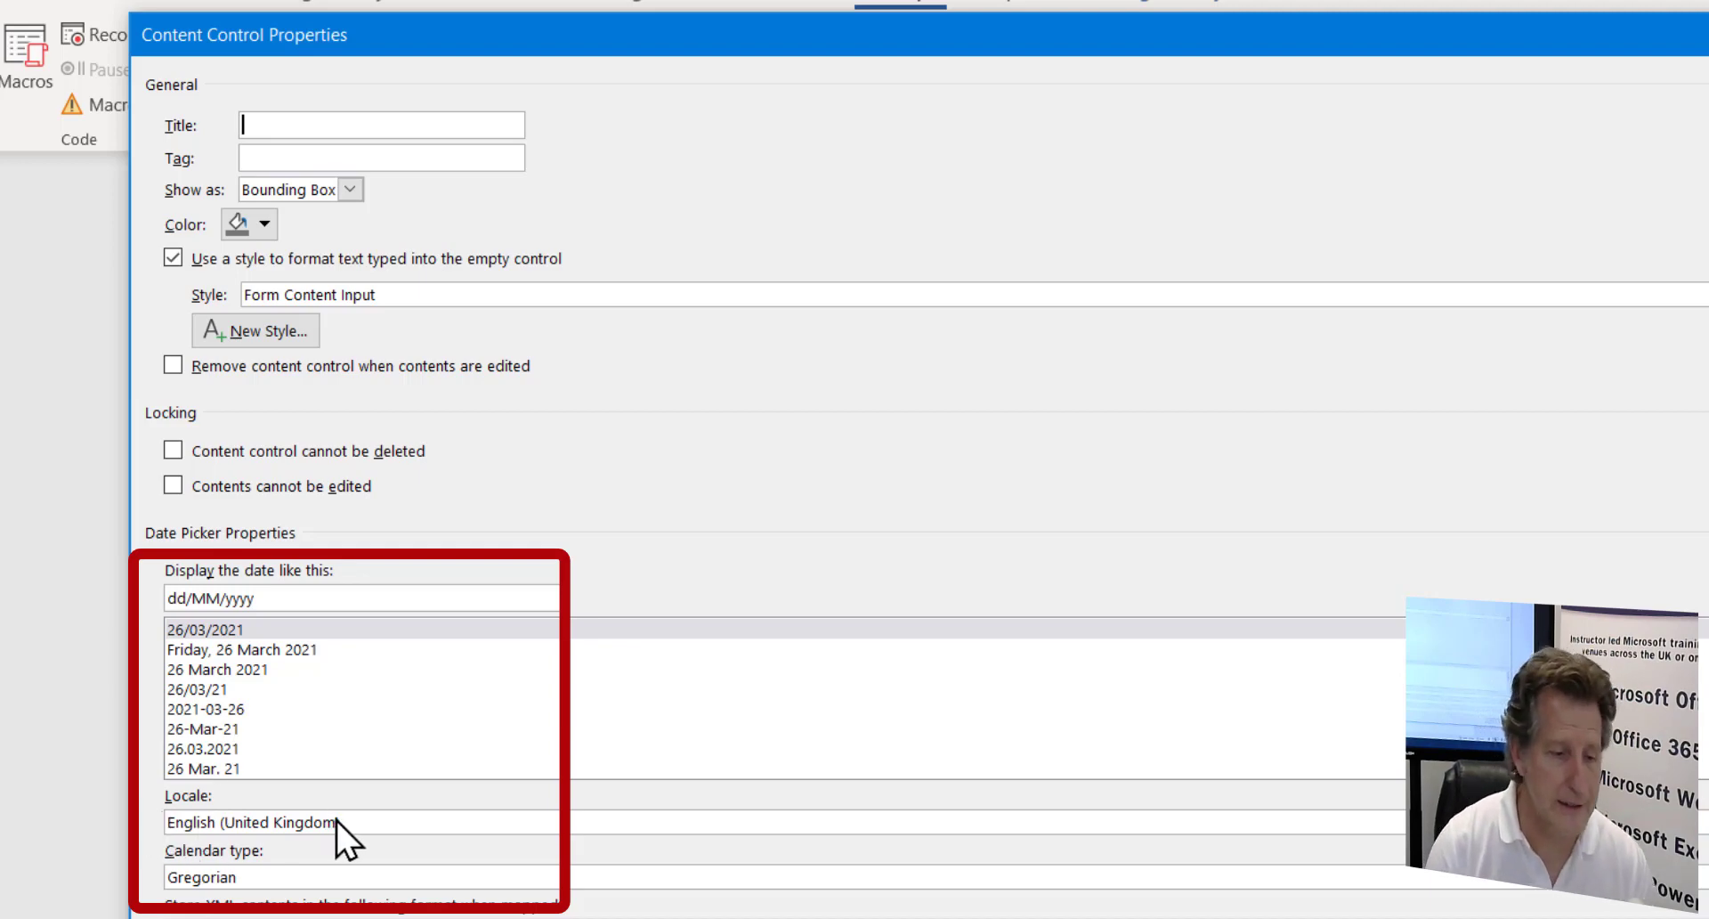
pyautogui.click(237, 649)
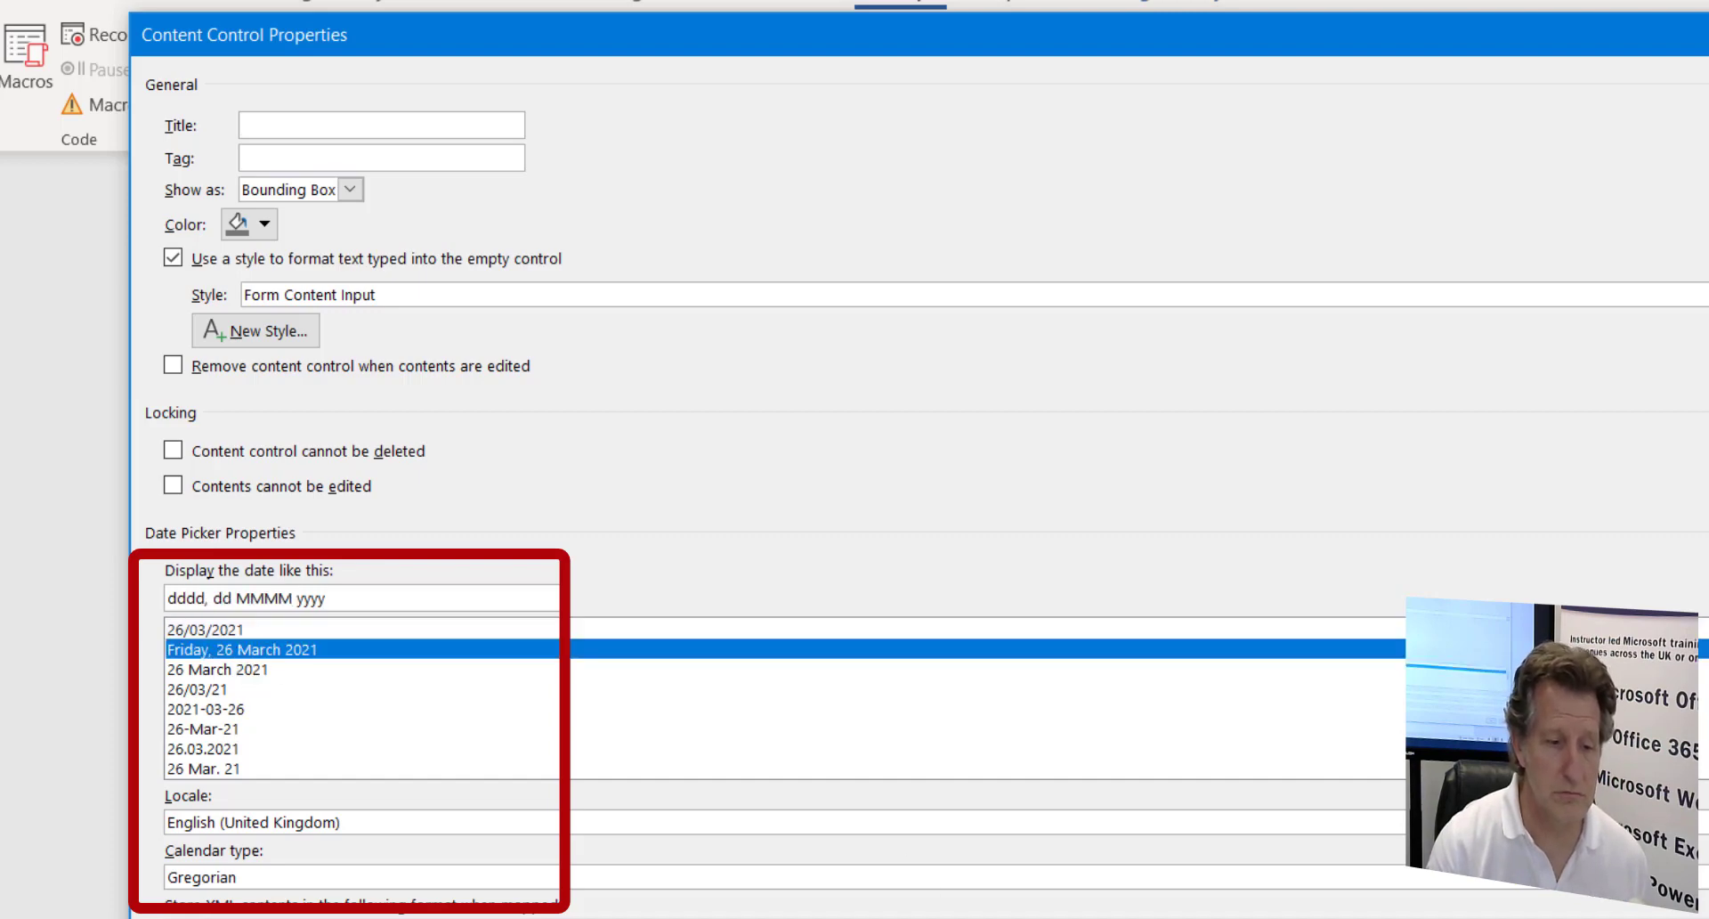
pyautogui.press('Return')
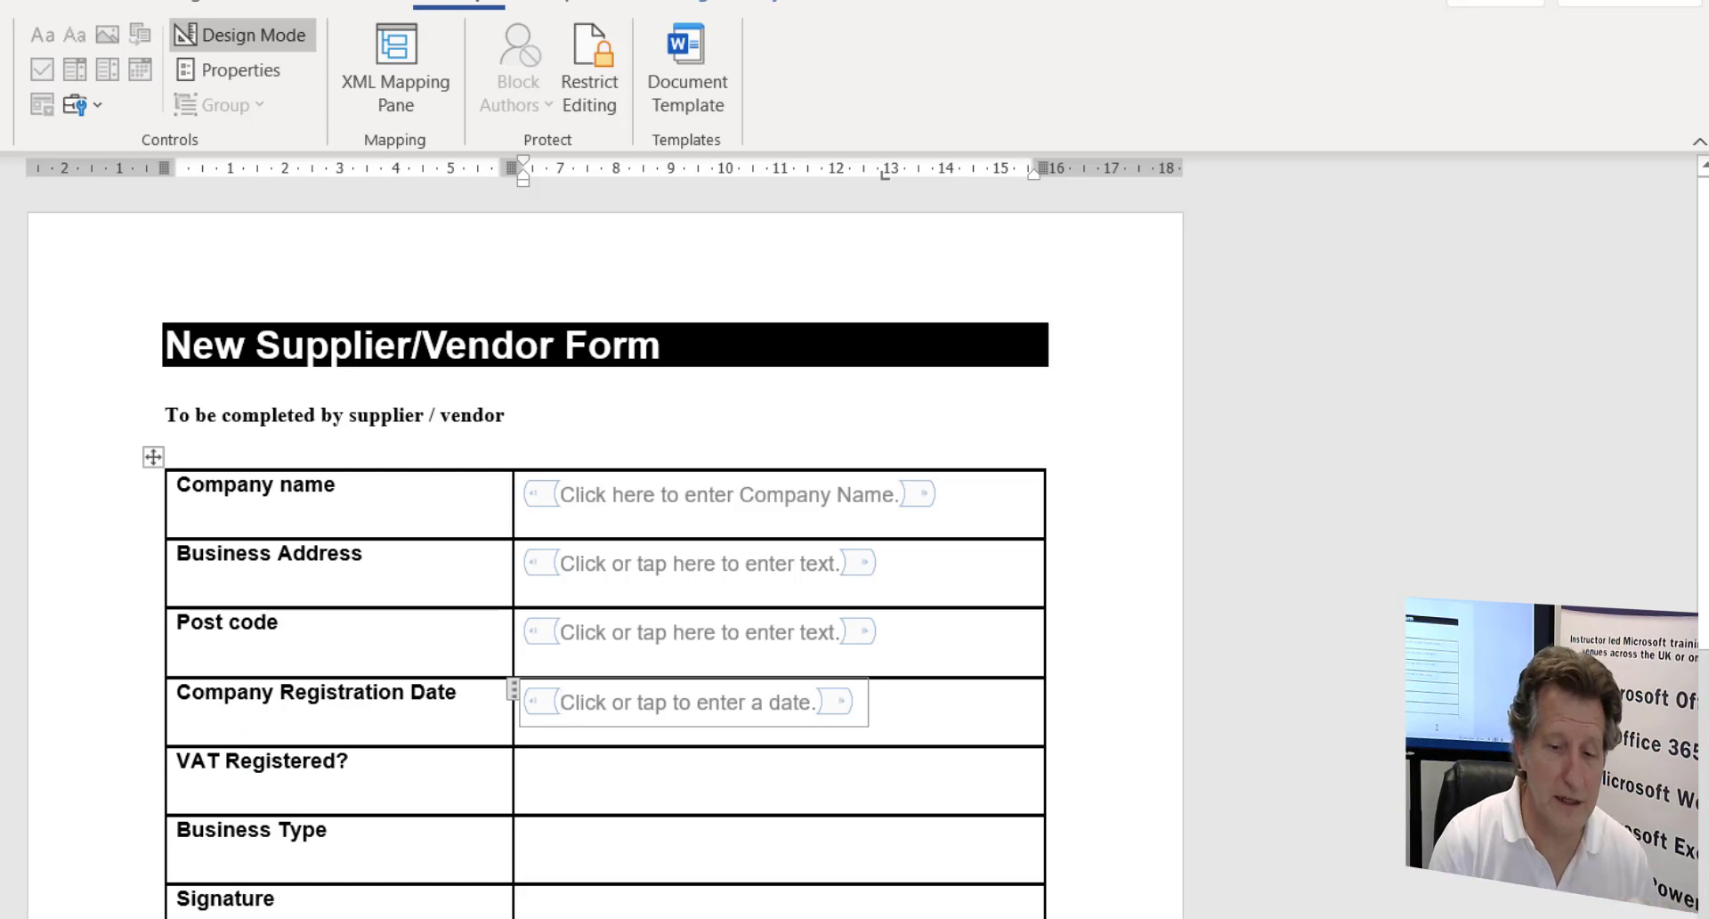
# - Insert a check box in the VAT Registered cell with a Wingdings 2 tick as its checked symbol
pyautogui.click(616, 786)
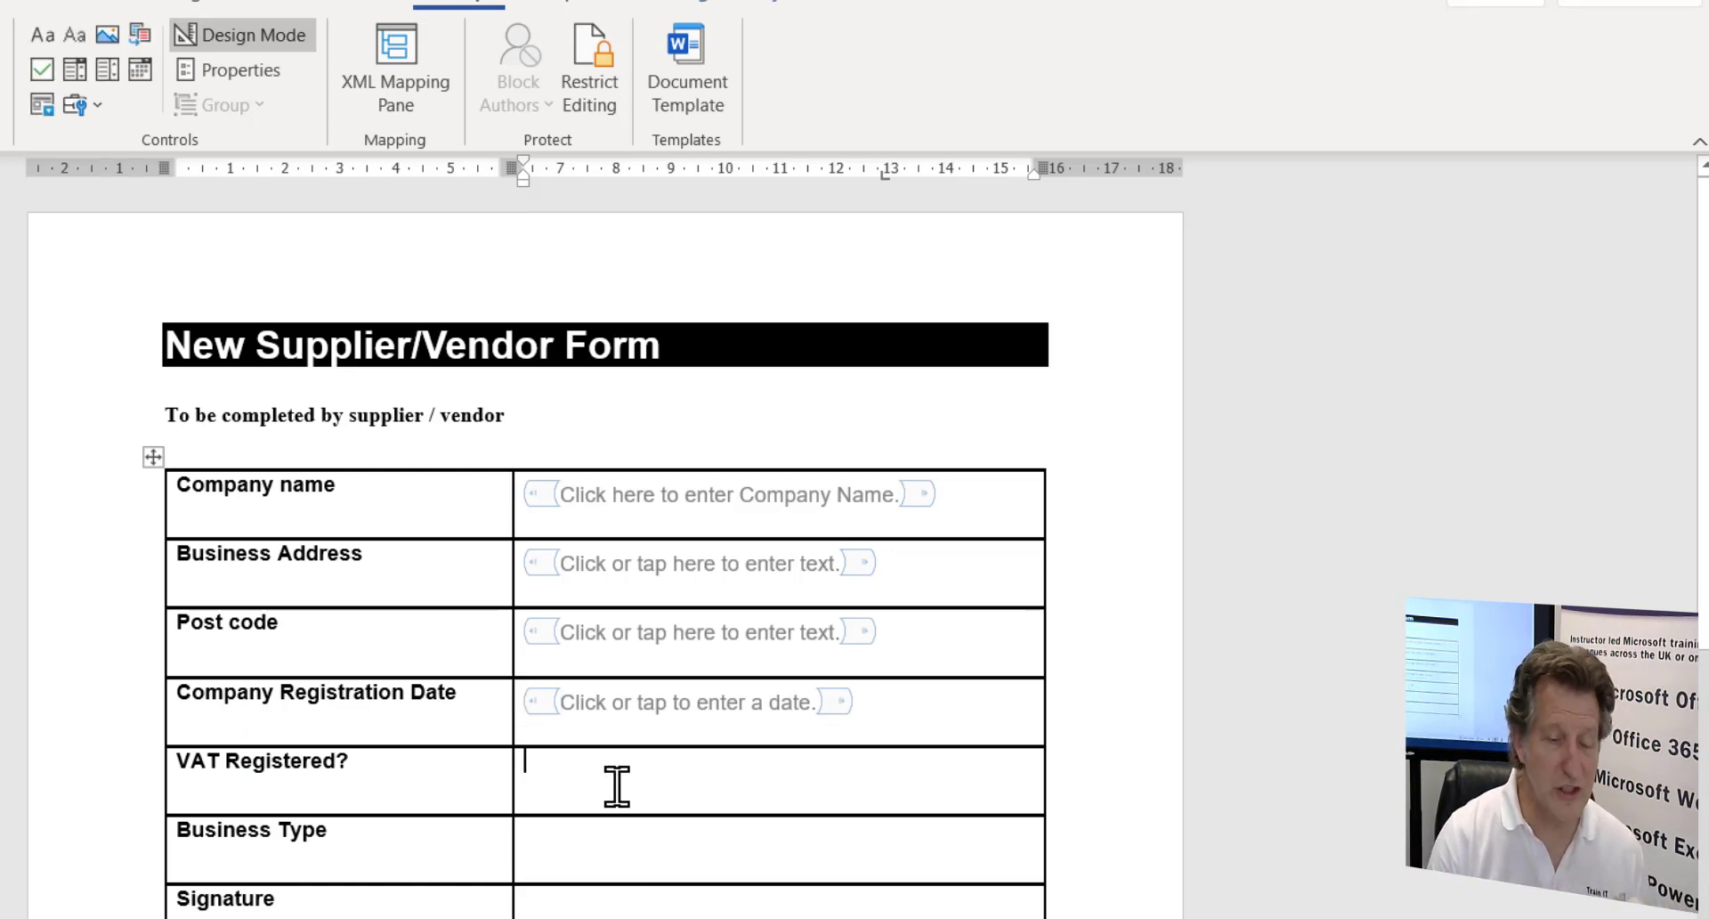
pyautogui.click(41, 71)
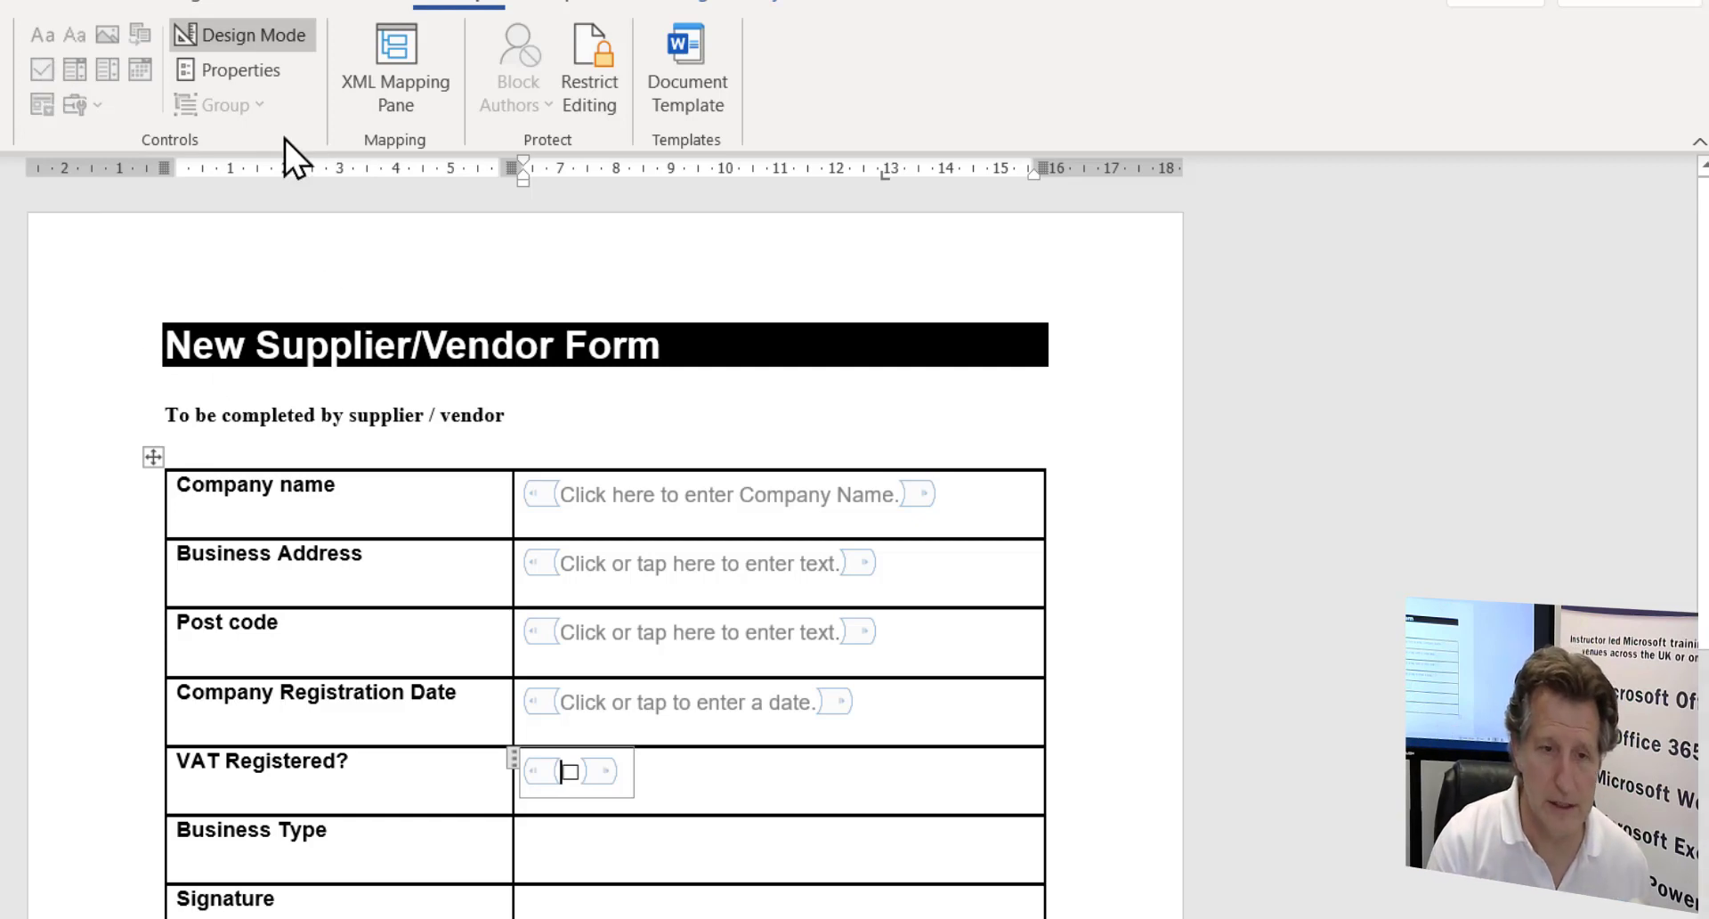
pyautogui.click(236, 67)
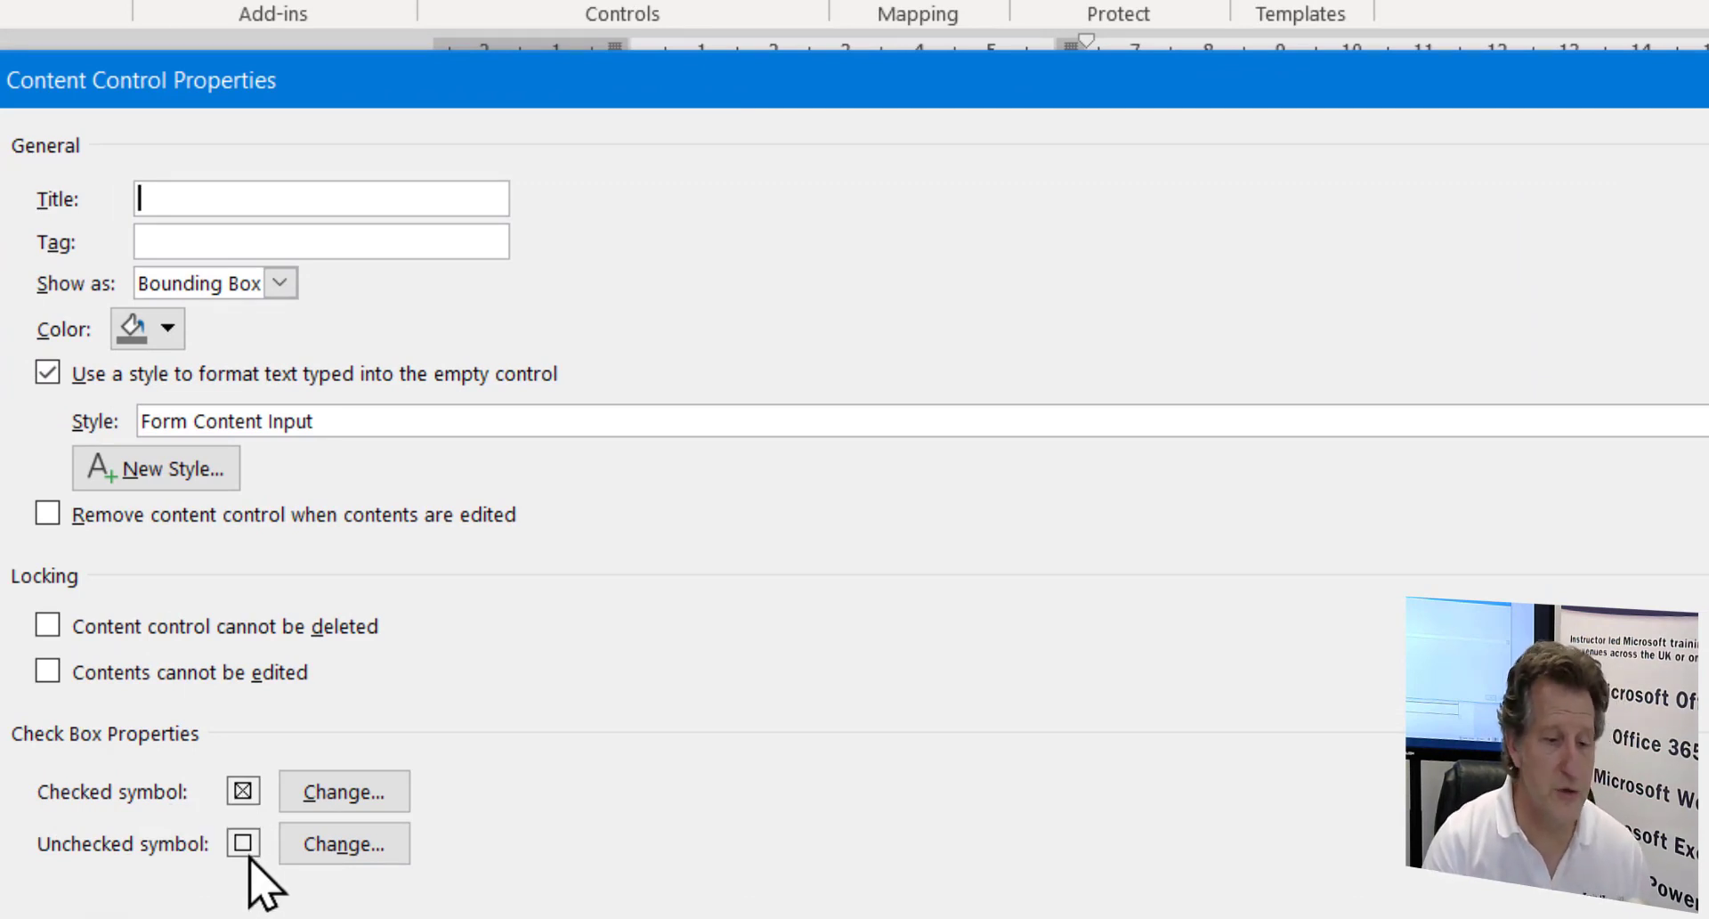
pyautogui.click(351, 805)
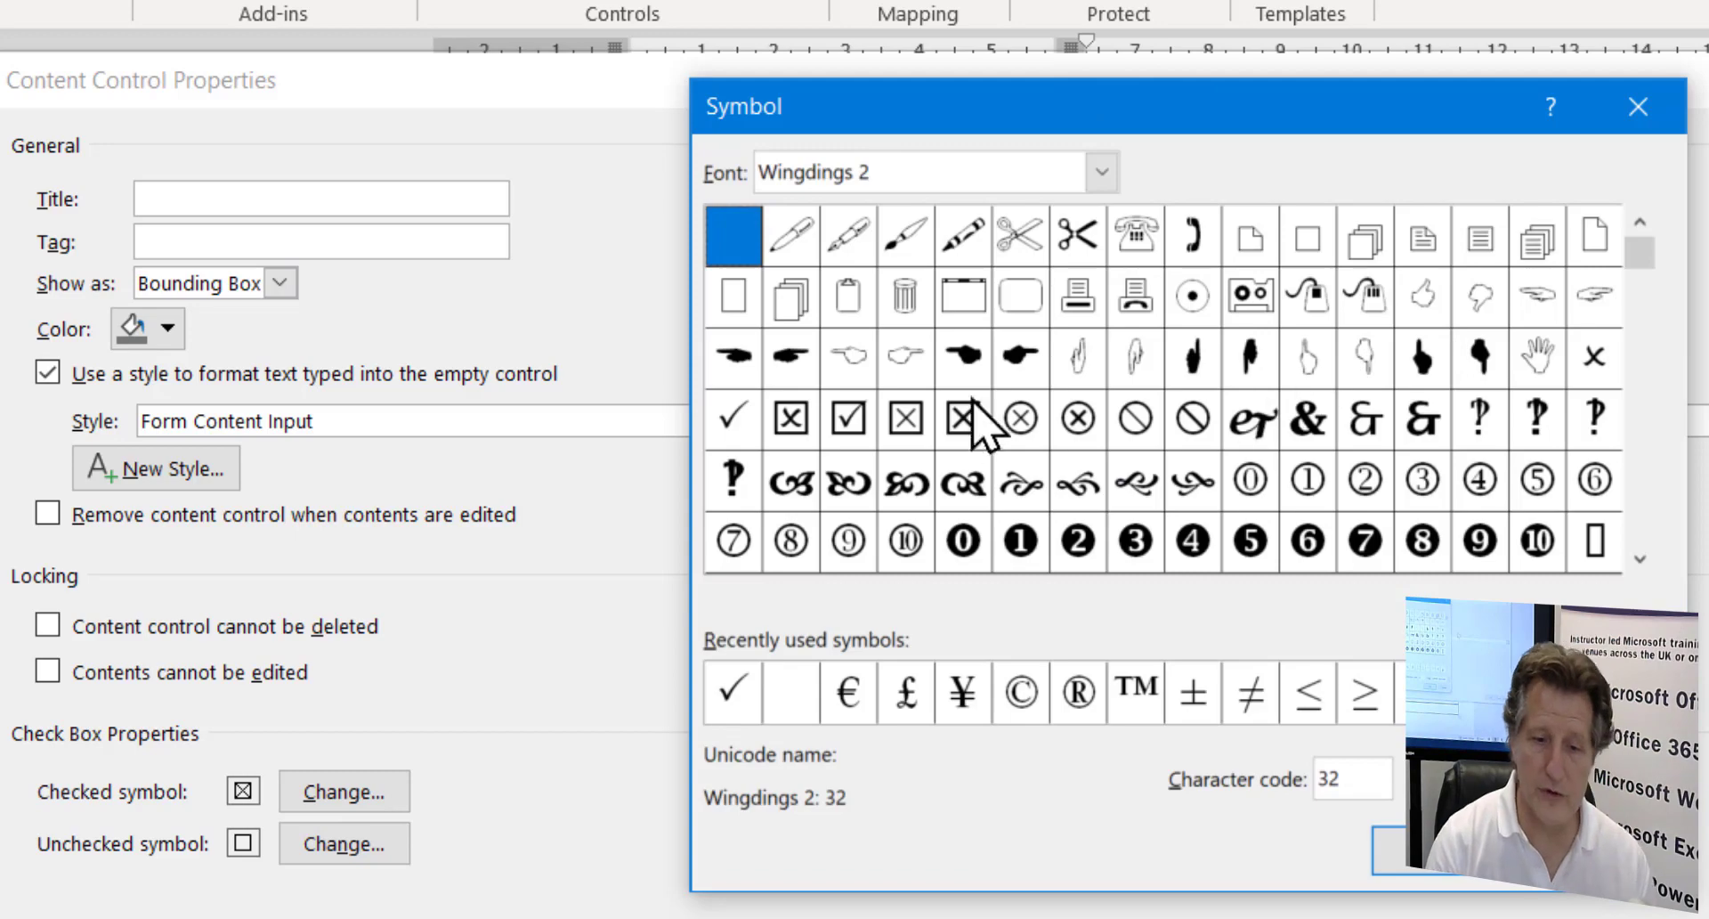
pyautogui.click(744, 693)
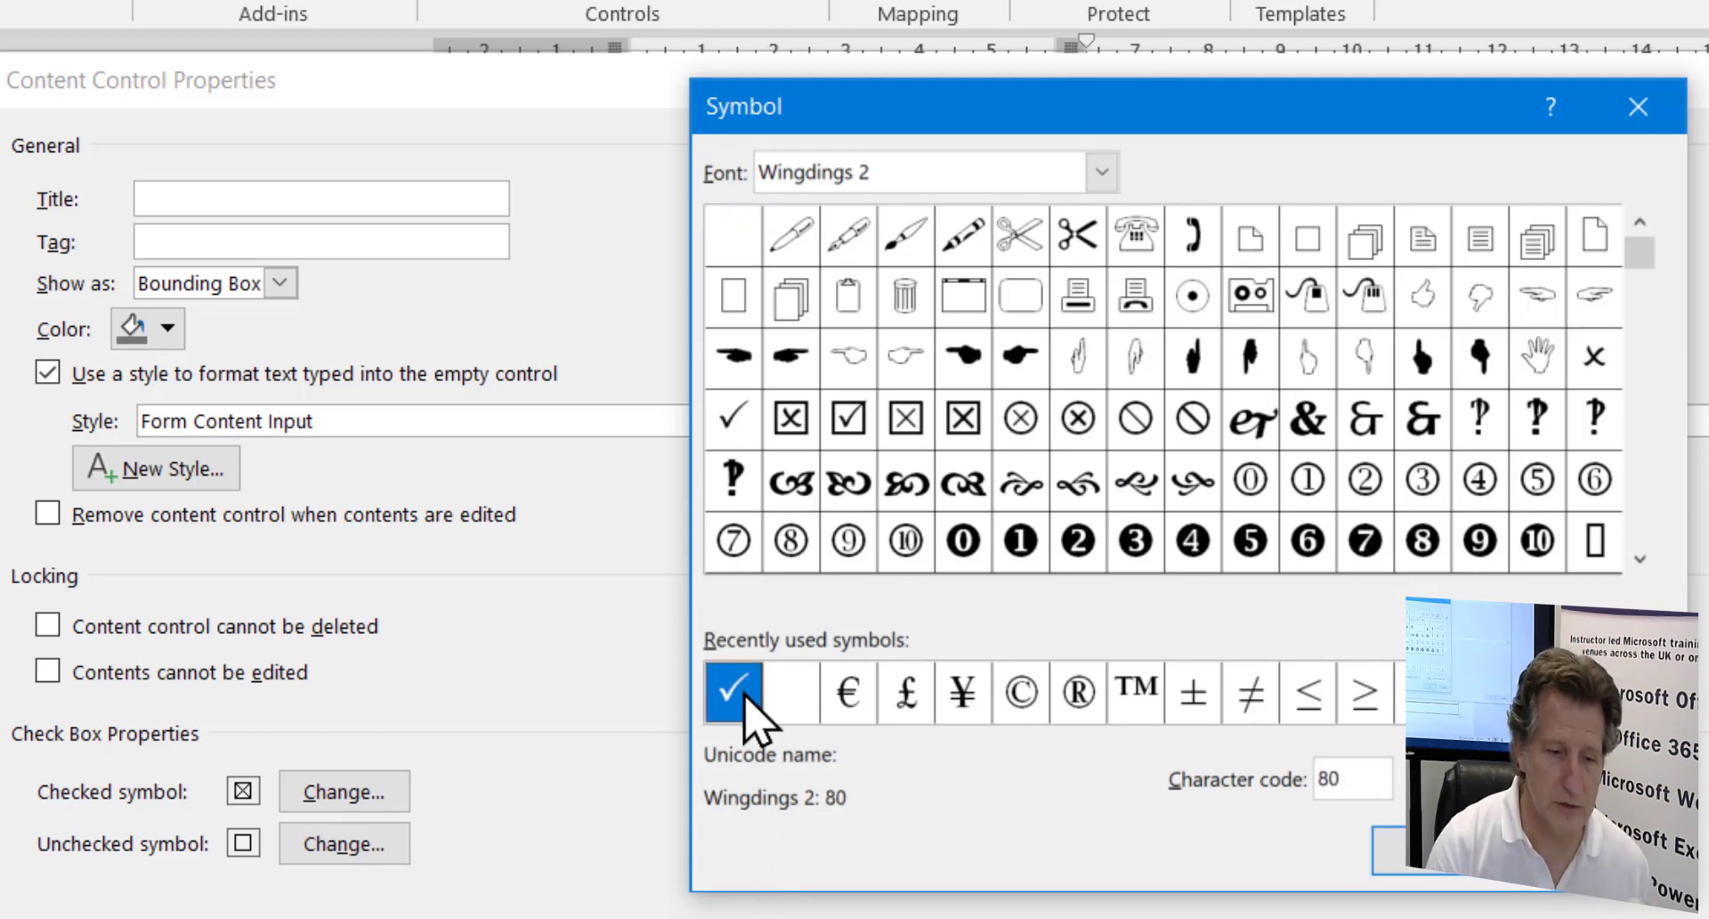
pyautogui.click(1453, 871)
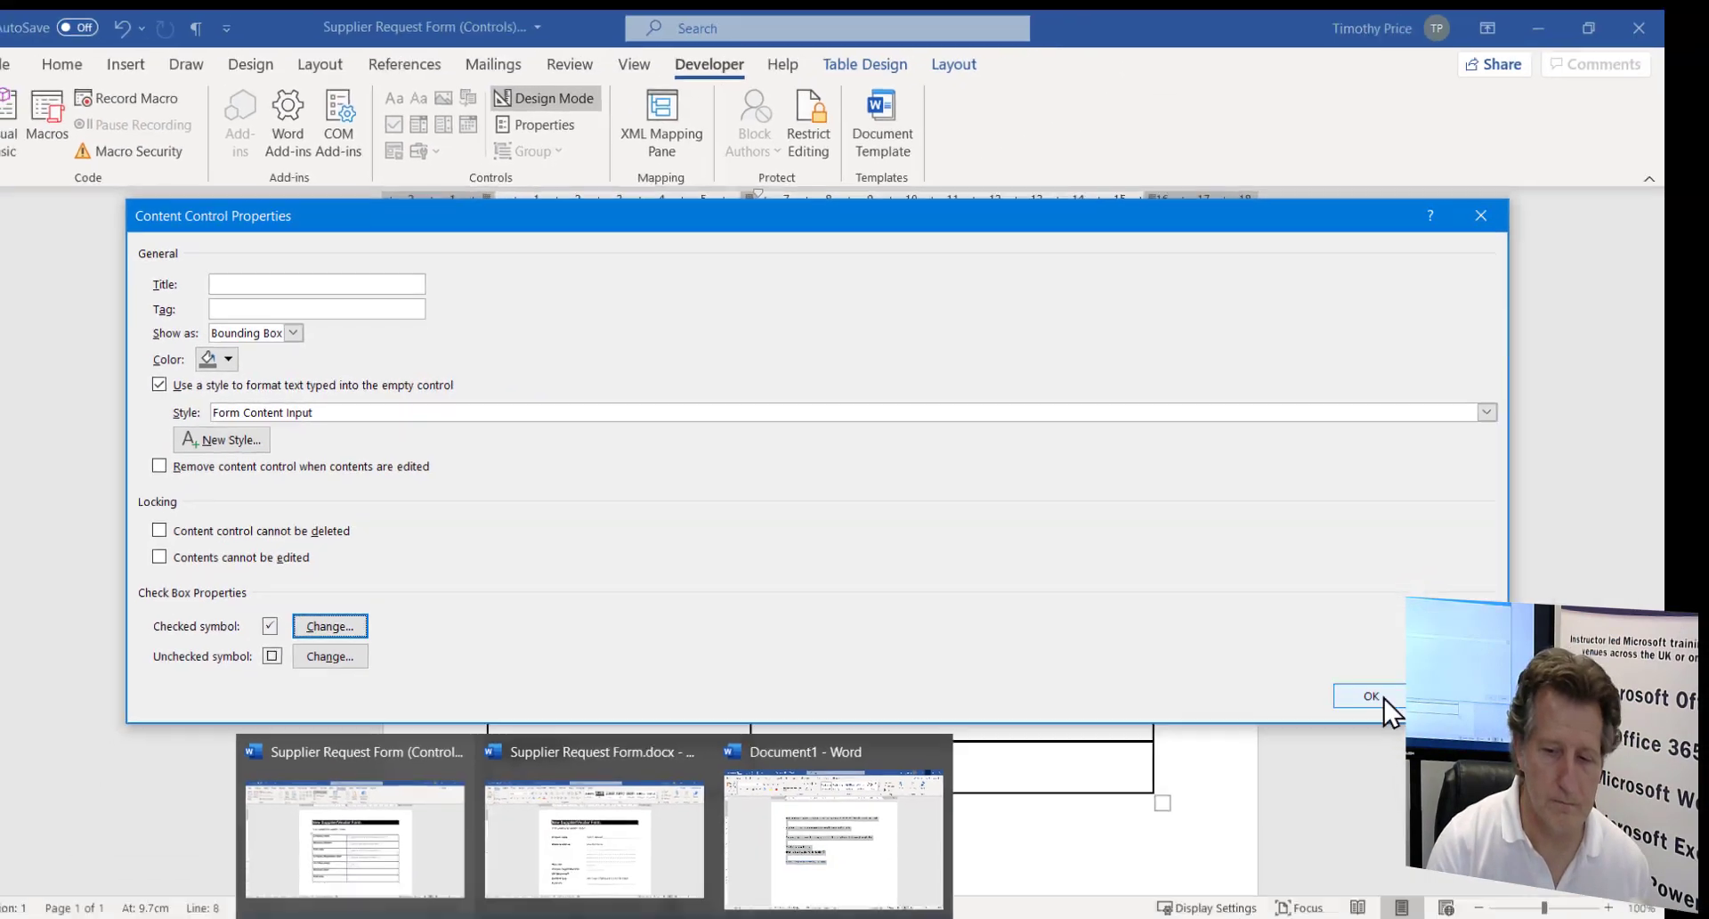
pyautogui.click(1371, 695)
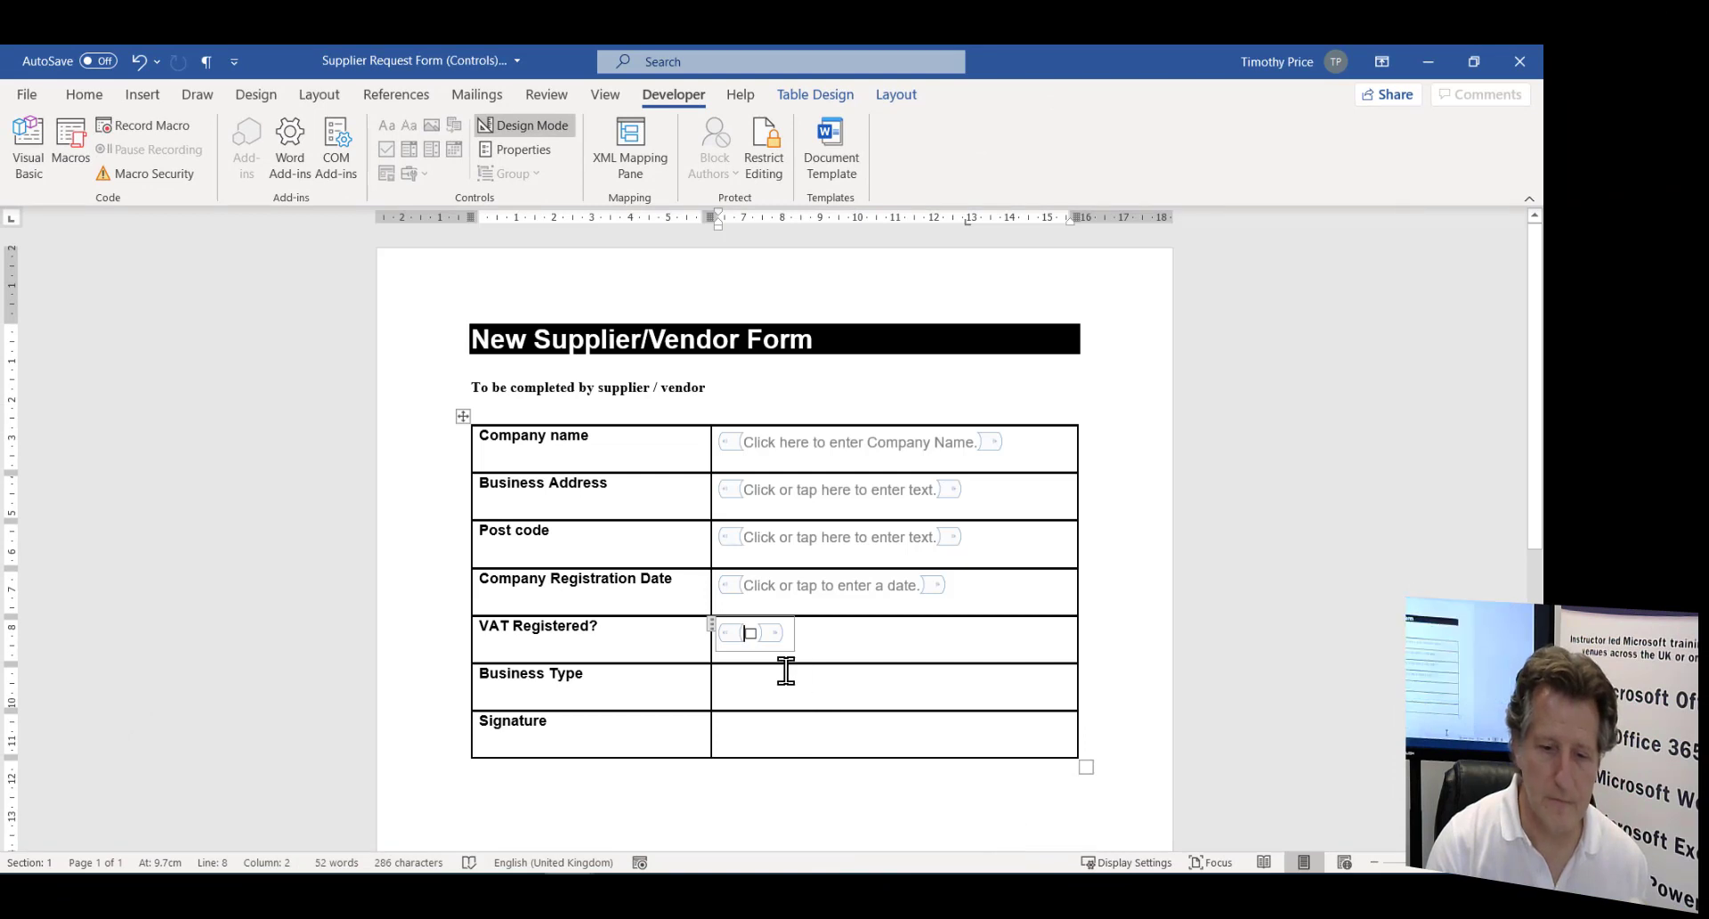
pyautogui.click(831, 706)
pyautogui.press('Down')
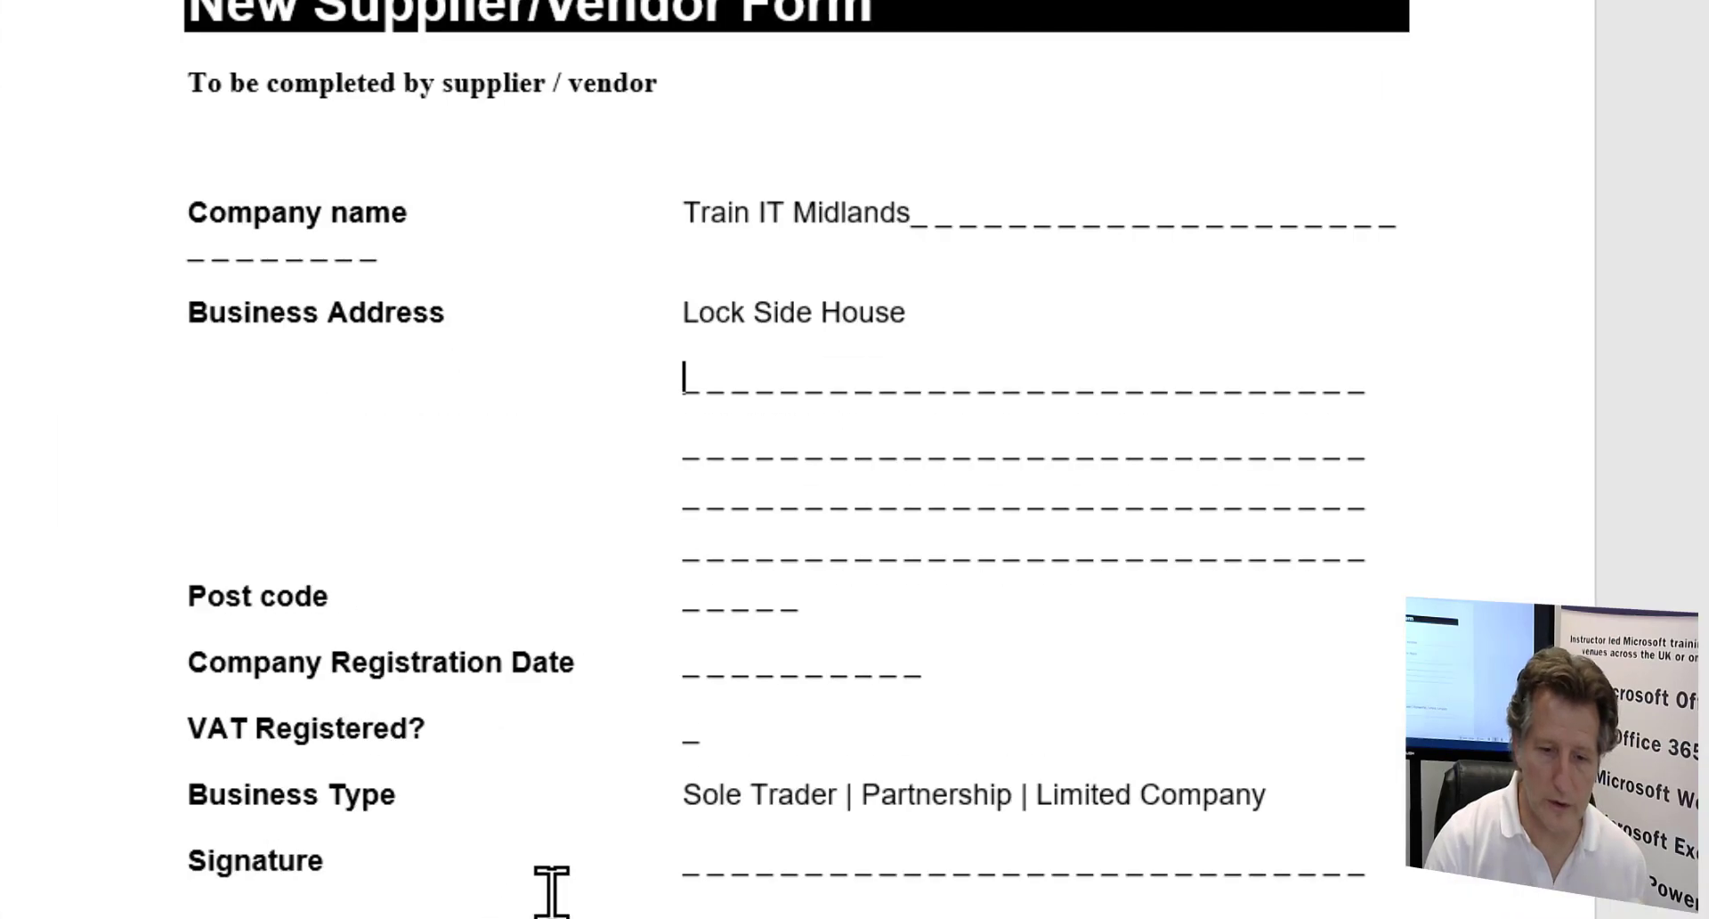
# - Copy 'Sole Trader | Partnership | Limited Company' from the original form and return to the controls document
pyautogui.moveTo(695, 755); pyautogui.dragTo(1037, 749)
pyautogui.moveTo(1137, 780); pyautogui.dragTo(1316, 793)
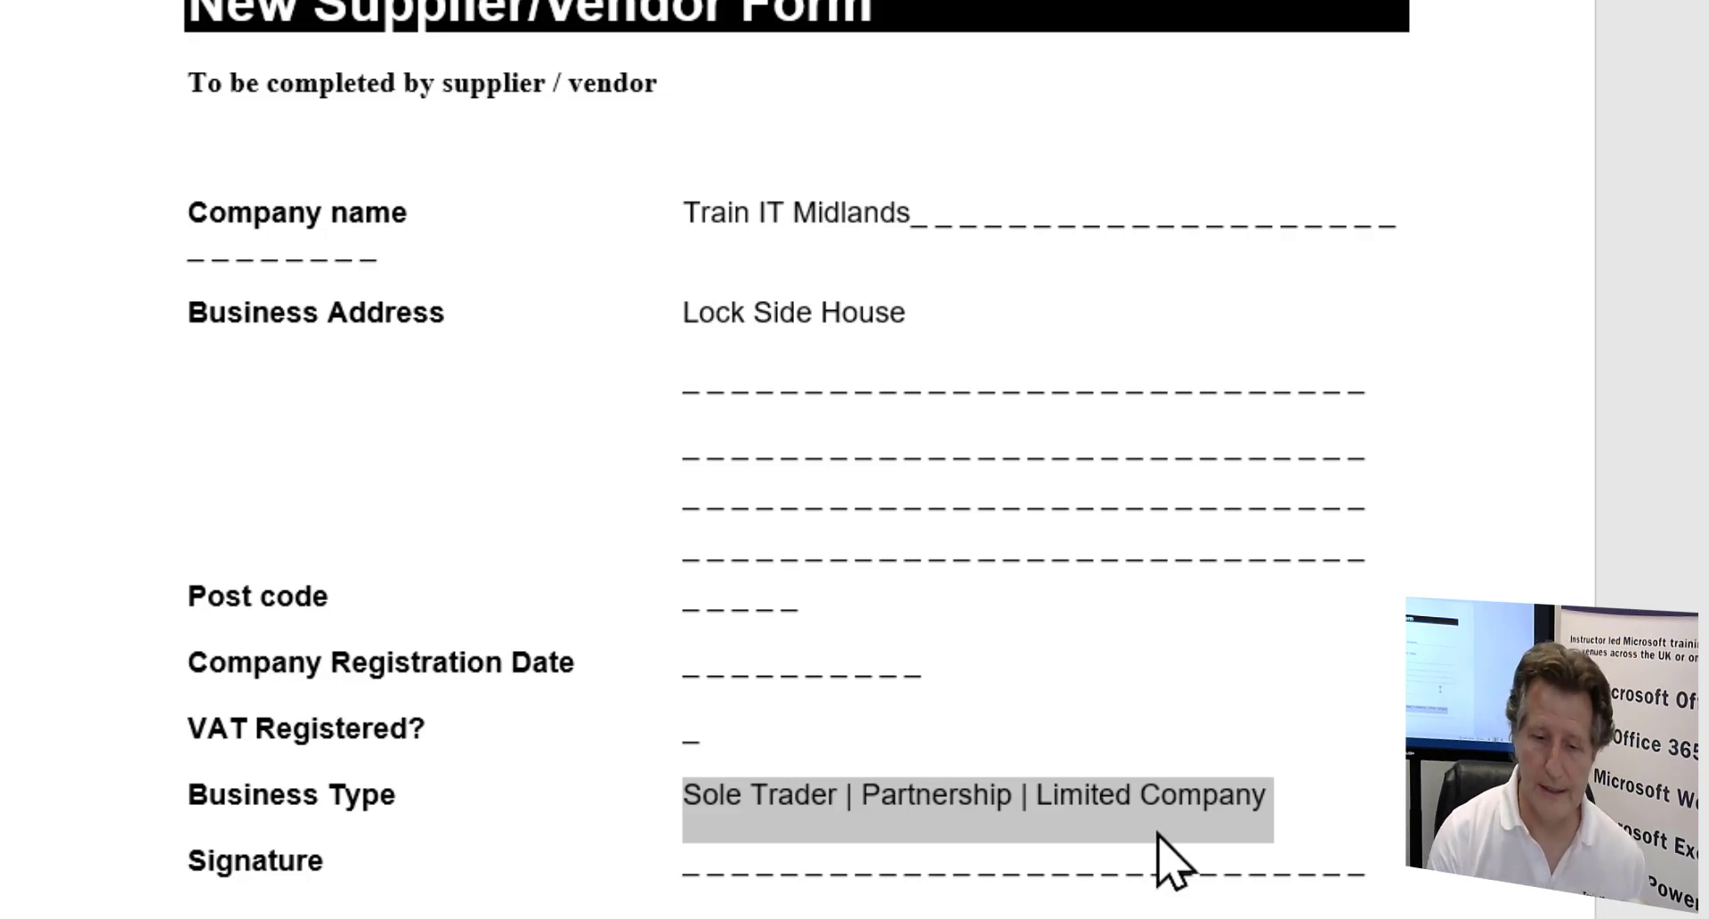
pyautogui.rightClick(1093, 815)
pyautogui.click(1222, 171)
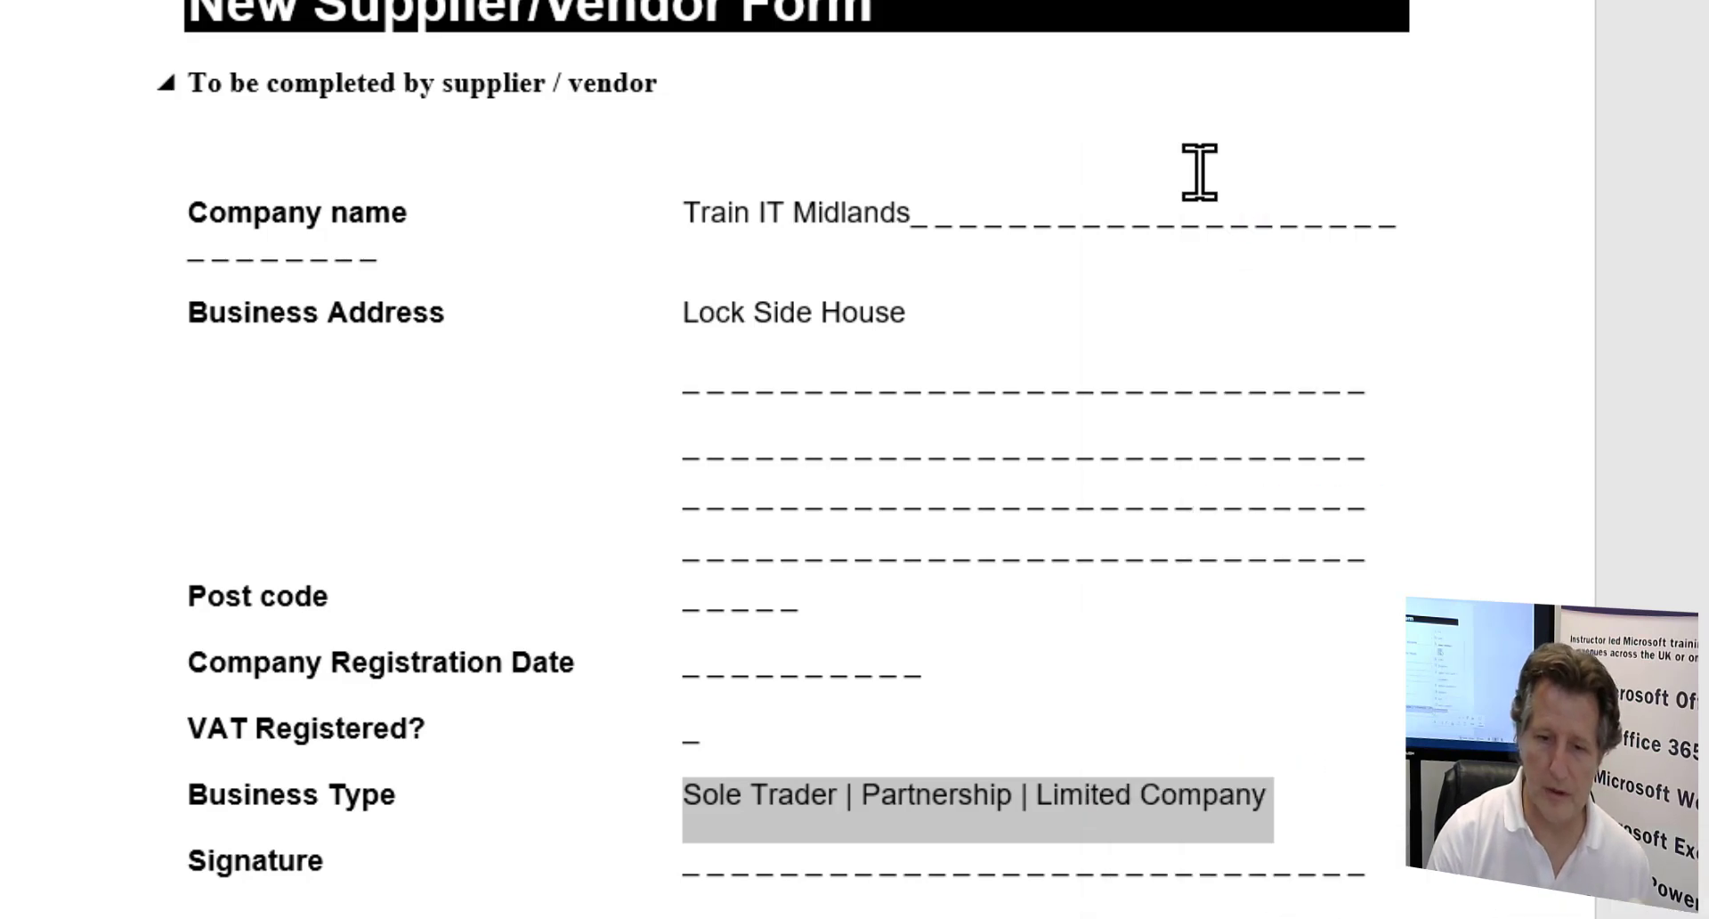
pyautogui.hotkey('alt', 'Tab')
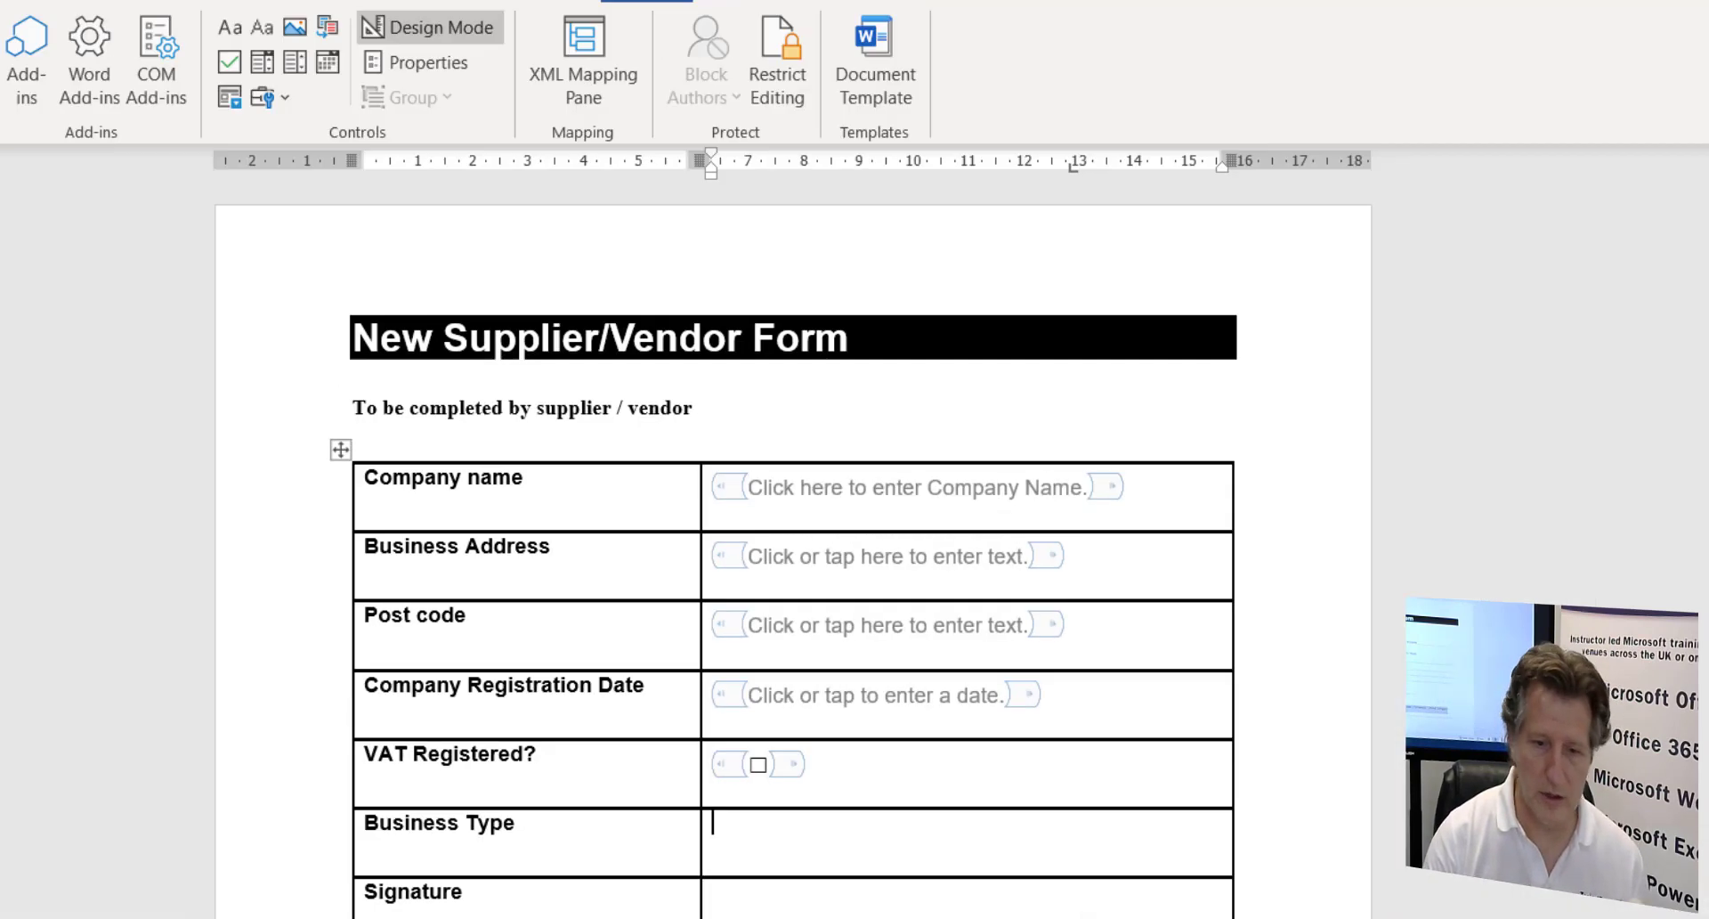
# - Insert a drop-down list in the Business Type cell and add Sole Trader as its first choice
pyautogui.click(297, 64)
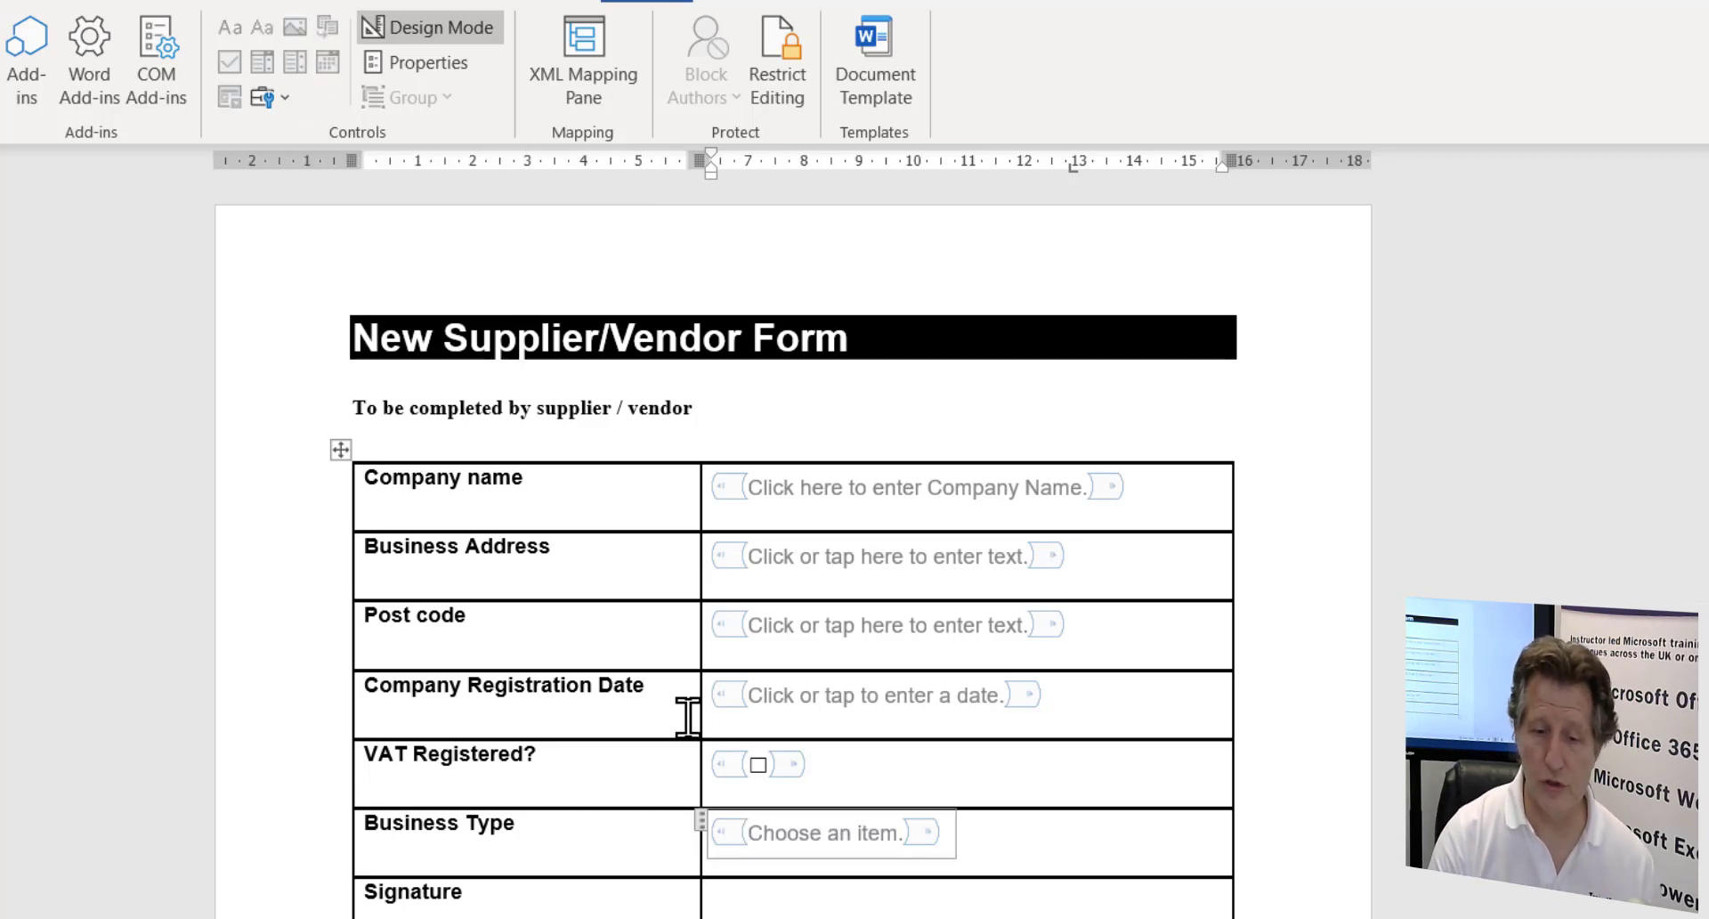
pyautogui.click(438, 69)
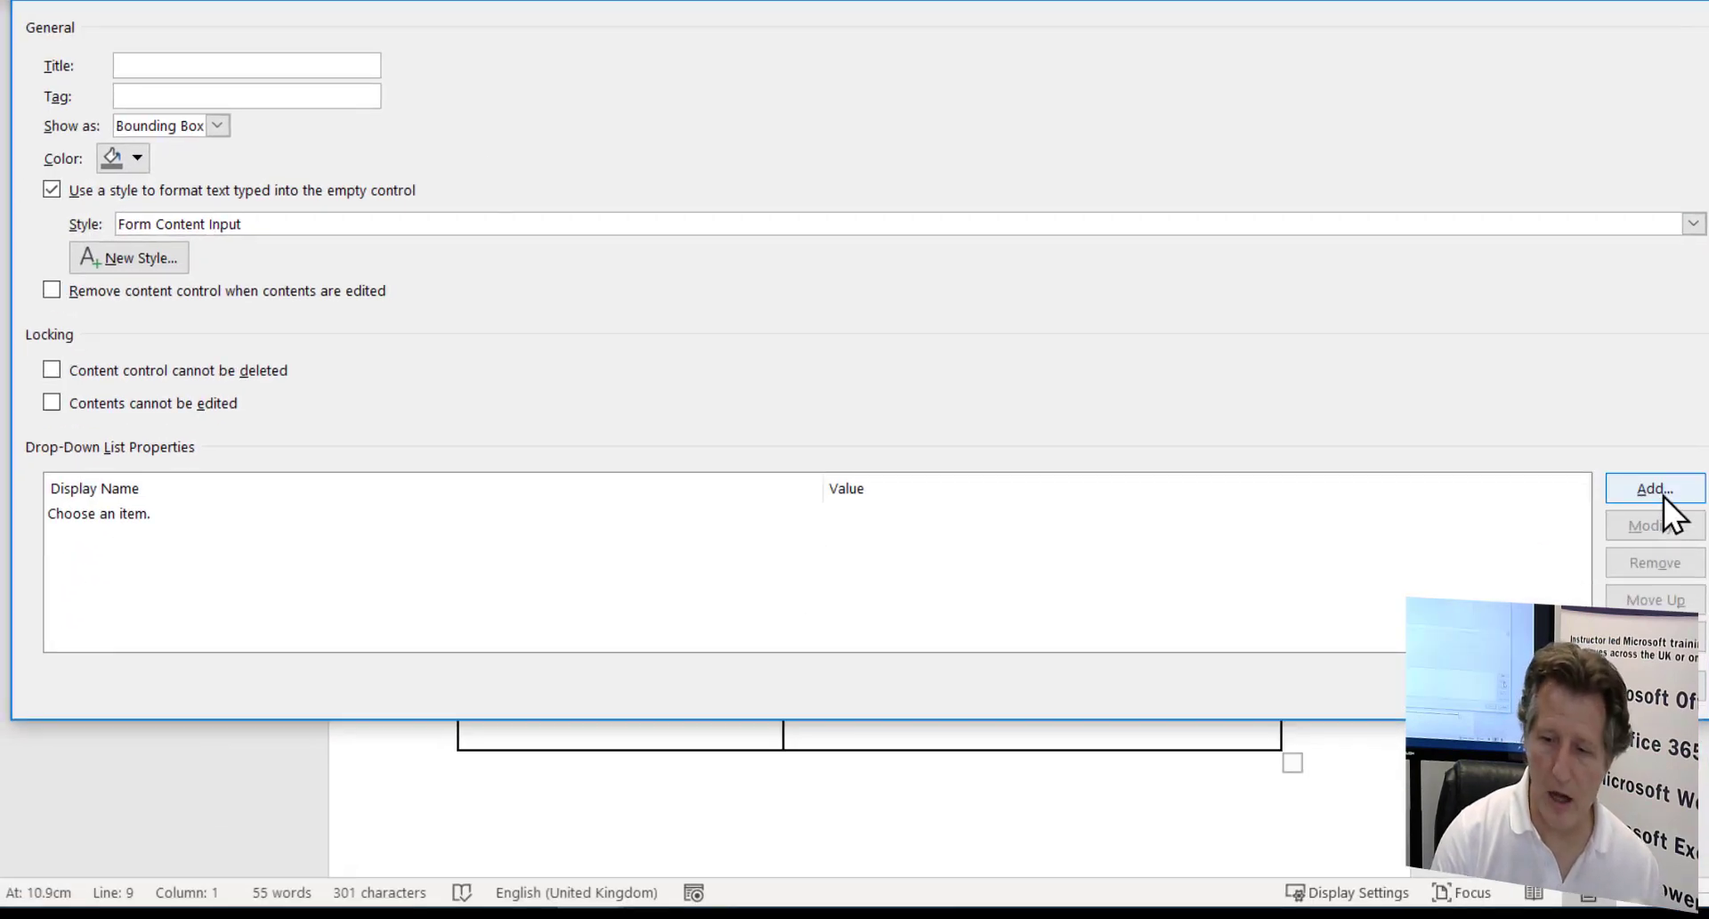
pyautogui.click(1655, 489)
pyautogui.hotkey('ctrl', 'v')
pyautogui.press('BackSpace')
pyautogui.press('BackSpace')
pyautogui.press('BackSpace')
pyautogui.press('BackSpace')
pyautogui.press('BackSpace')
pyautogui.press('BackSpace')
pyautogui.press('BackSpace')
pyautogui.press('BackSpace')
pyautogui.press('BackSpace')
pyautogui.press('BackSpace')
pyautogui.press('BackSpace')
pyautogui.press('BackSpace')
pyautogui.press('BackSpace')
pyautogui.press('BackSpace')
pyautogui.press('BackSpace')
pyautogui.press('BackSpace')
pyautogui.press('BackSpace')
pyautogui.press('BackSpace')
pyautogui.press('BackSpace')
pyautogui.press('BackSpace')
pyautogui.press('BackSpace')
pyautogui.press('BackSpace')
pyautogui.press('BackSpace')
pyautogui.press('BackSpace')
pyautogui.press('BackSpace')
pyautogui.press('BackSpace')
pyautogui.press('BackSpace')
pyautogui.press('BackSpace')
pyautogui.press('BackSpace')
pyautogui.press('BackSpace')
pyautogui.press('BackSpace')
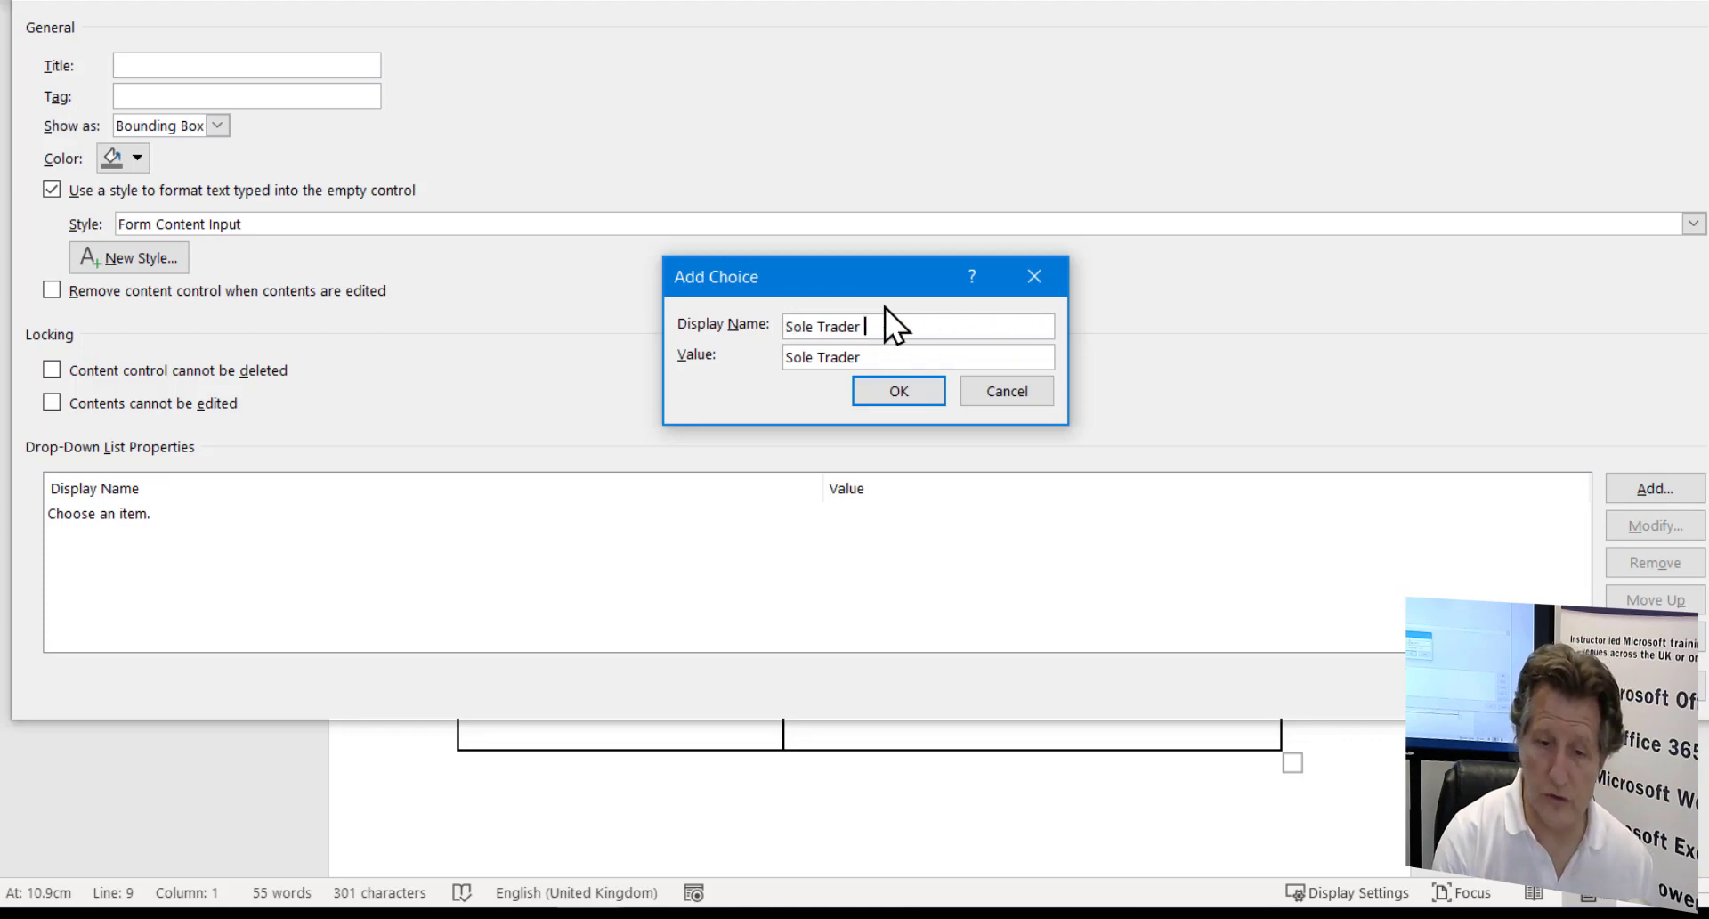
pyautogui.press('Return')
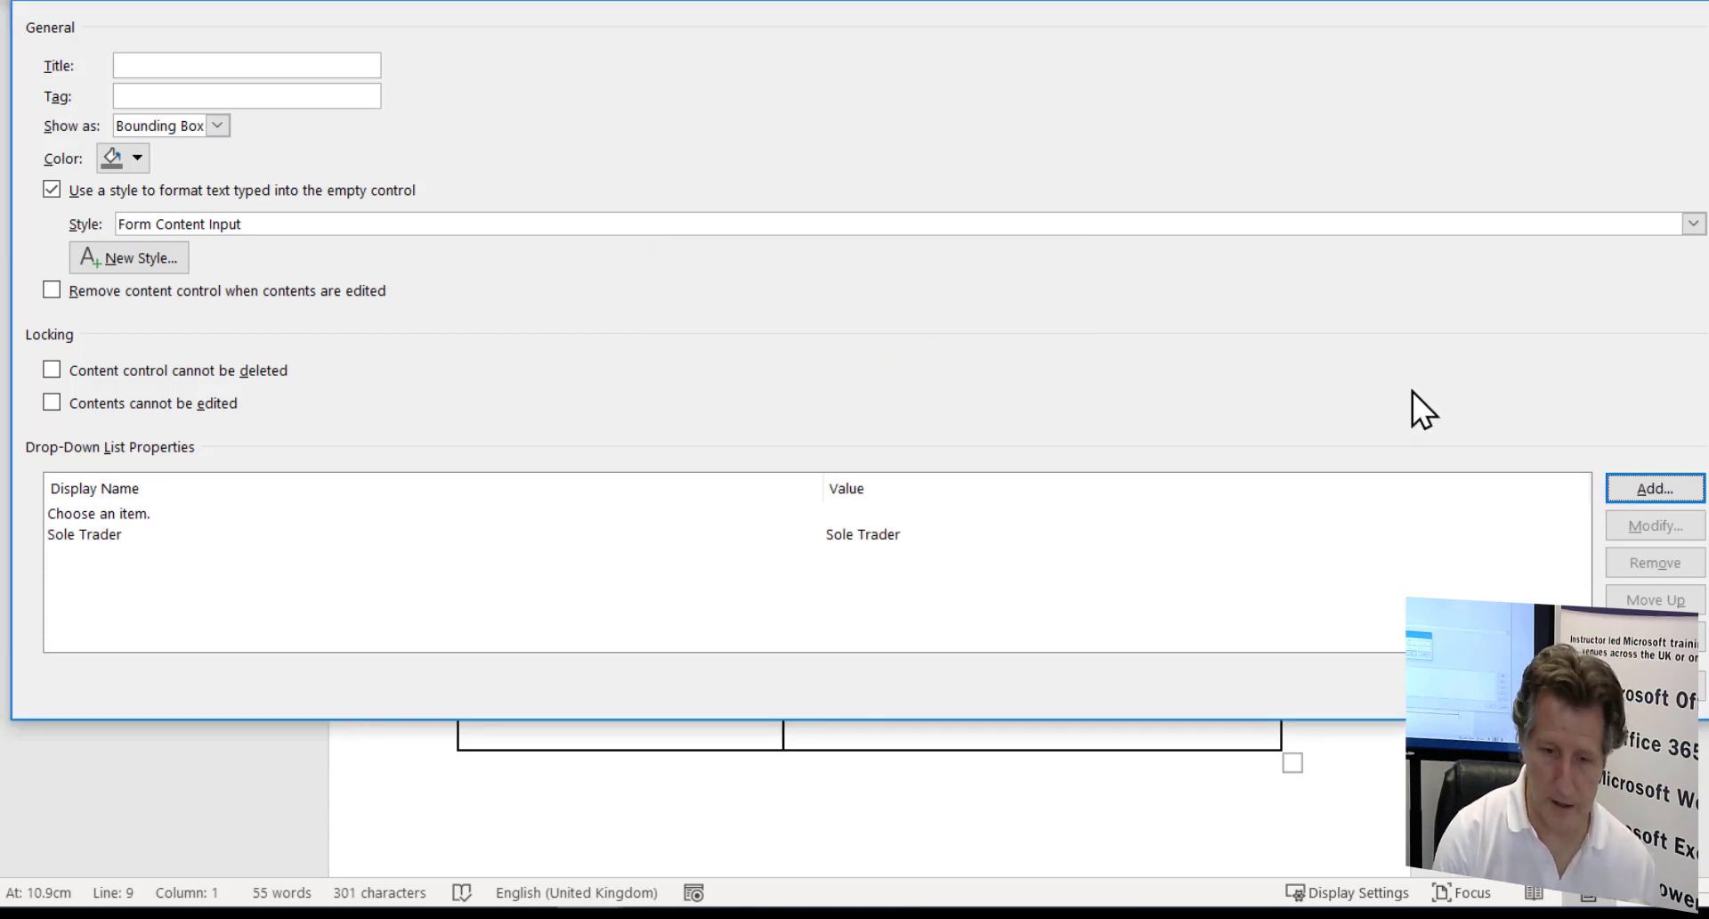
# - Add Partnership as a second drop-down choice, trimmed from the pasted options text
pyautogui.click(1649, 489)
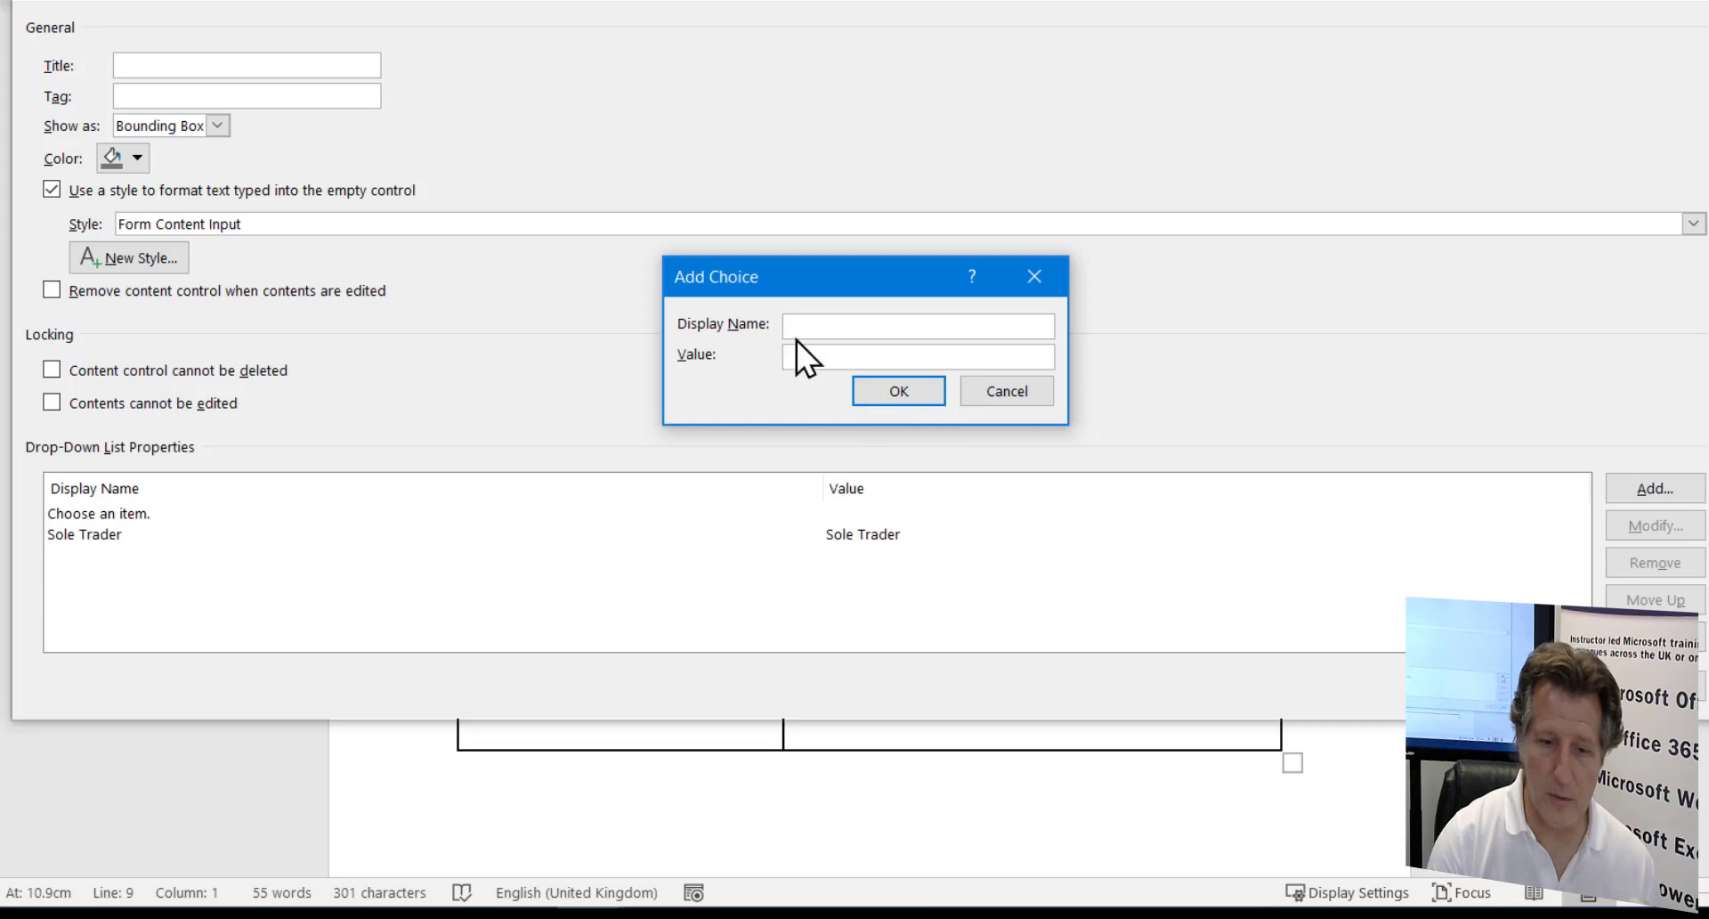
pyautogui.hotkey('ctrl', 'v')
pyautogui.press('BackSpace')
pyautogui.press('BackSpace')
pyautogui.press('BackSpace')
pyautogui.press('BackSpace')
pyautogui.press('BackSpace')
pyautogui.press('BackSpace')
pyautogui.press('BackSpace')
pyautogui.press('BackSpace')
pyautogui.press('BackSpace')
pyautogui.press('BackSpace')
pyautogui.press('BackSpace')
pyautogui.press('BackSpace')
pyautogui.press('BackSpace')
pyautogui.press('BackSpace')
pyautogui.press('BackSpace')
pyautogui.press('BackSpace')
pyautogui.press('BackSpace')
pyautogui.press('BackSpace')
pyautogui.press('BackSpace')
pyautogui.press('BackSpace')
pyautogui.hotkey('ctrl', 'Left')
pyautogui.press('Left')
pyautogui.press('BackSpace')
pyautogui.press('BackSpace')
pyautogui.press('BackSpace')
pyautogui.press('BackSpace')
pyautogui.press('BackSpace')
pyautogui.press('BackSpace')
pyautogui.press('BackSpace')
pyautogui.press('BackSpace')
pyautogui.press('BackSpace')
pyautogui.press('BackSpace')
pyautogui.press('BackSpace')
pyautogui.press('BackSpace')
pyautogui.press('BackSpace')
pyautogui.press('Delete')
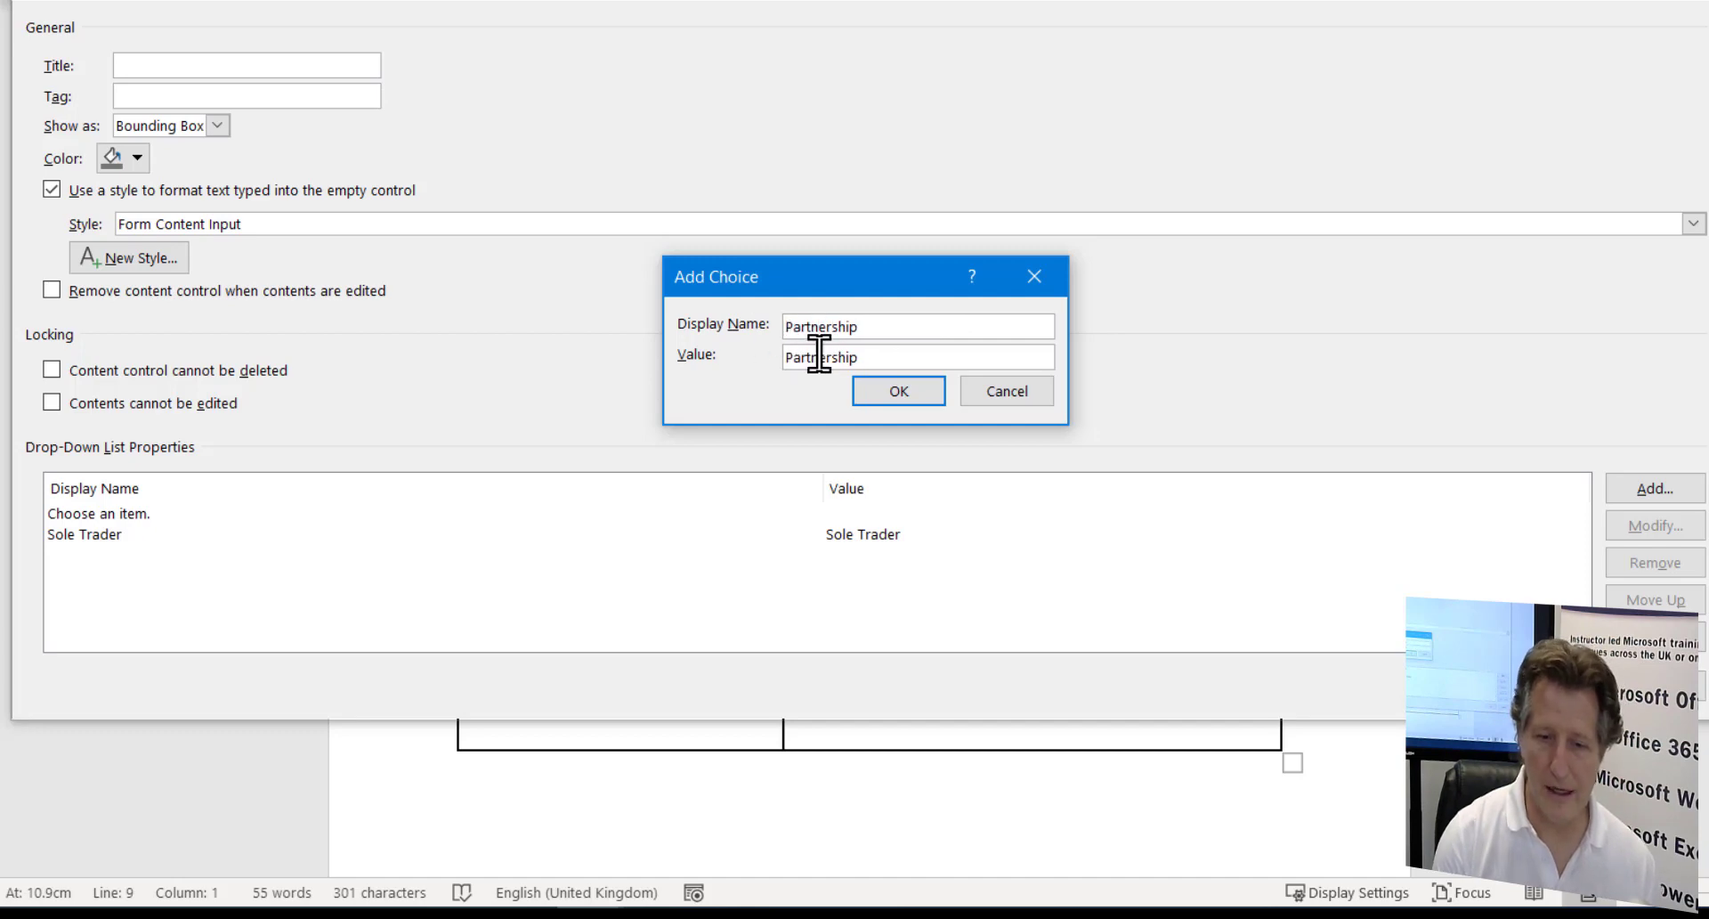
pyautogui.click(899, 392)
# - Add Limited Company as the third choice and close the drop-down properties
pyautogui.click(1655, 488)
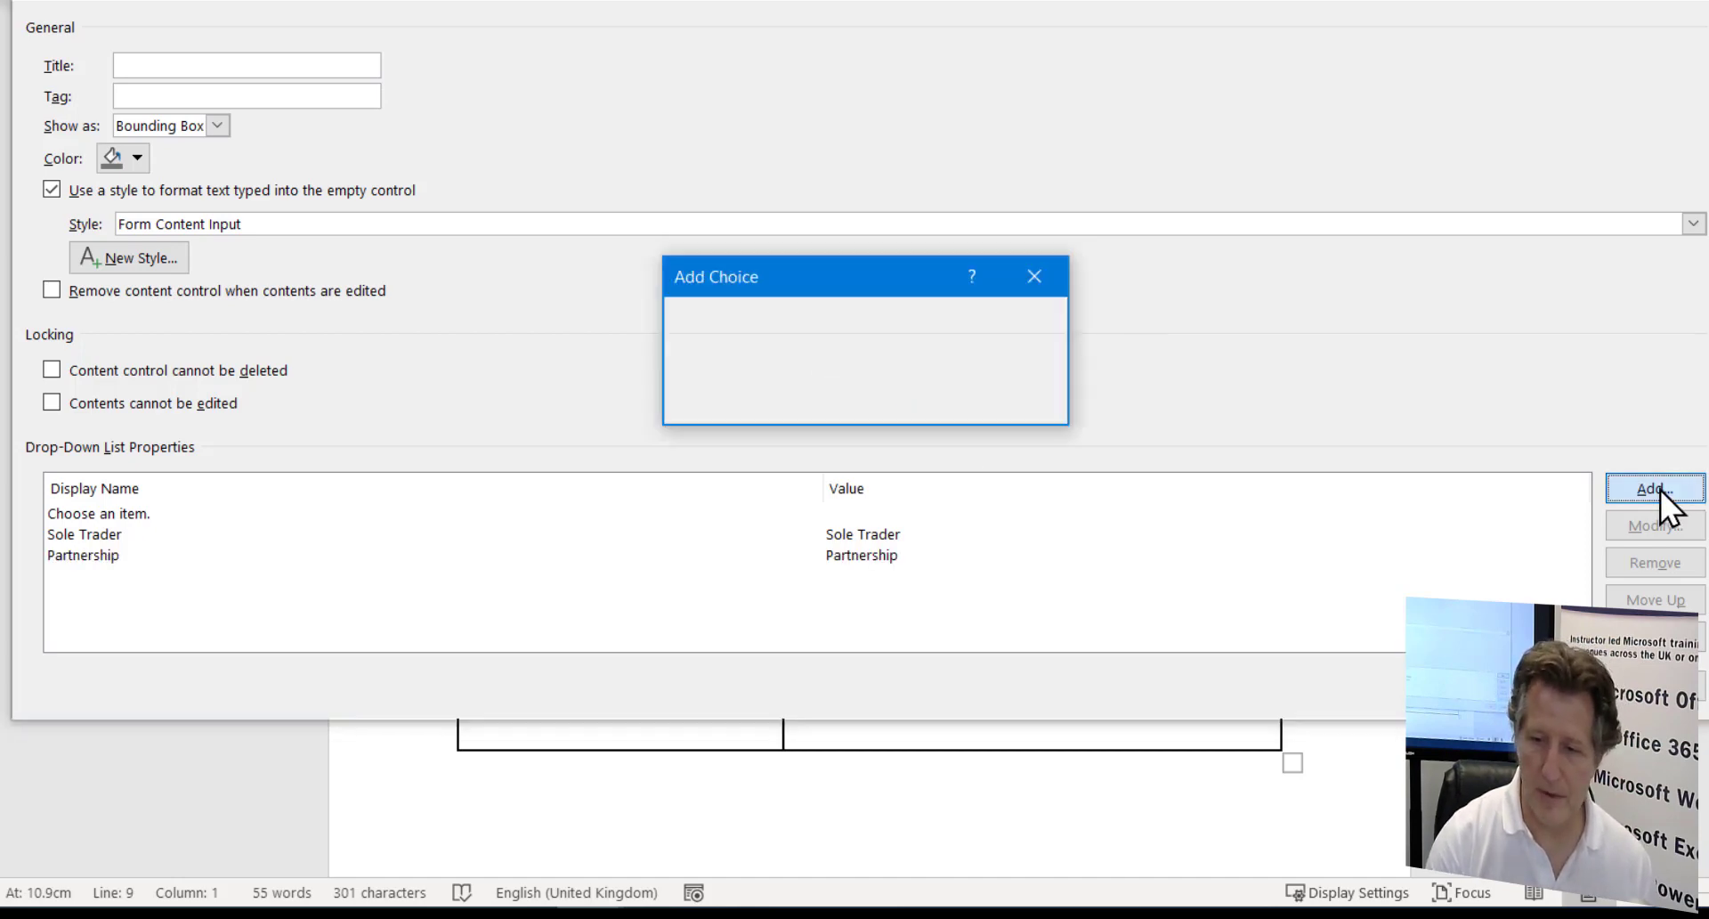
pyautogui.hotkey('ctrl', 'v')
pyautogui.click(929, 325)
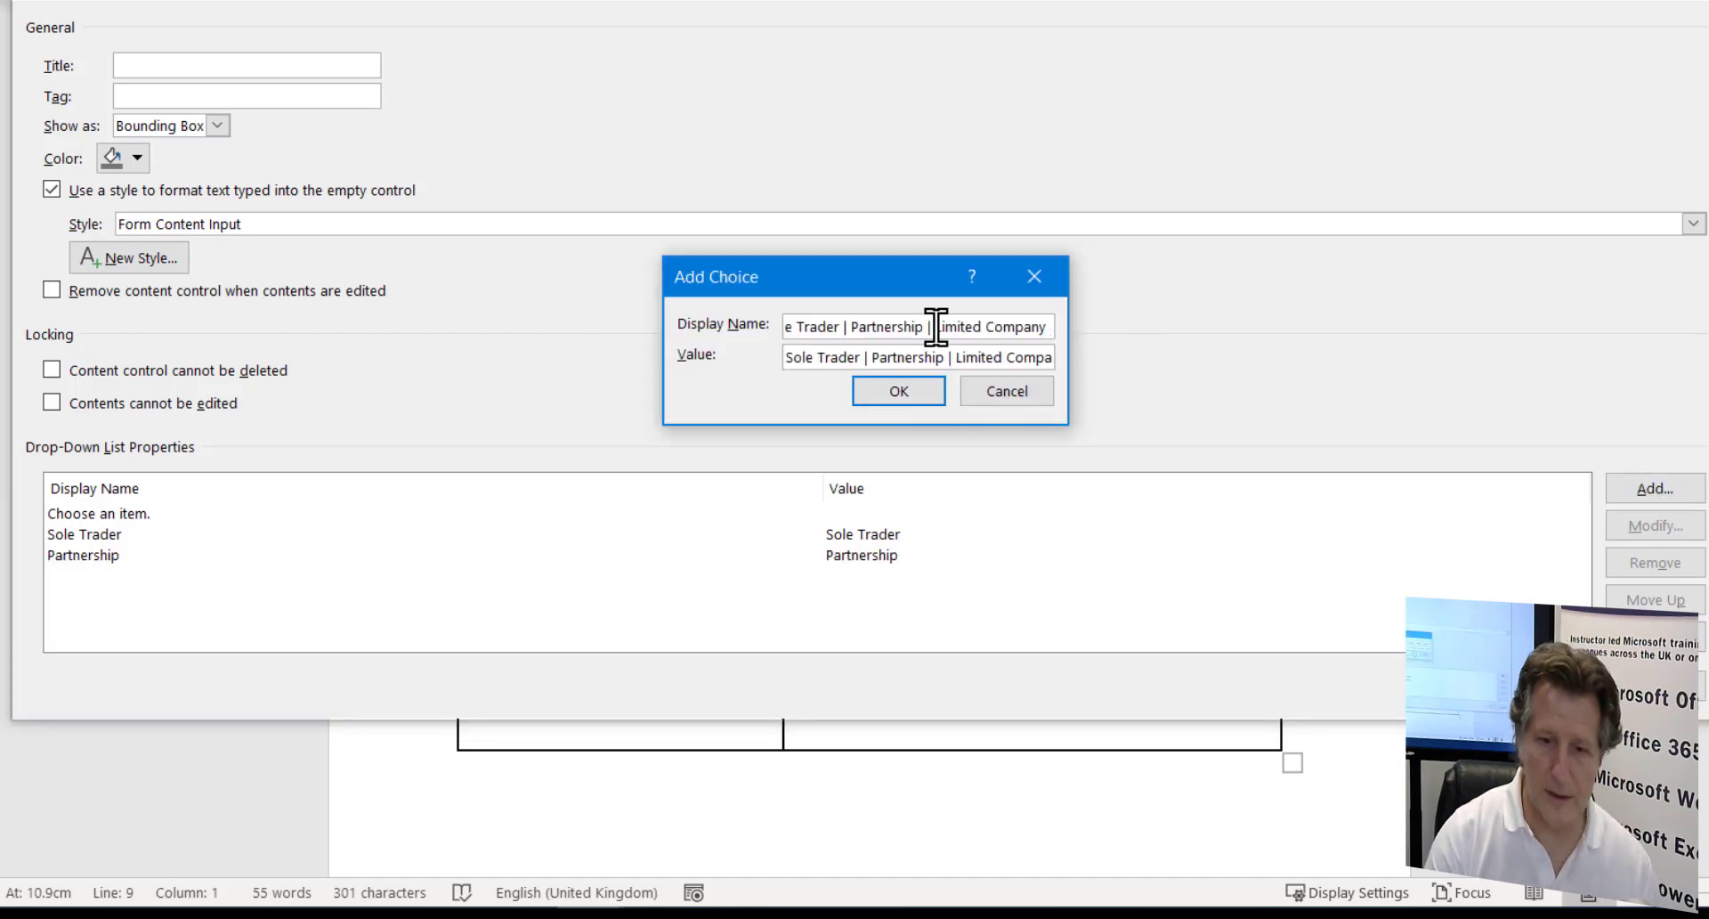
pyautogui.press('Delete')
pyautogui.press('BackSpace')
pyautogui.press('BackSpace')
pyautogui.press('BackSpace')
pyautogui.press('BackSpace')
pyautogui.press('BackSpace')
pyautogui.press('BackSpace')
pyautogui.press('BackSpace')
pyautogui.press('BackSpace')
pyautogui.press('BackSpace')
pyautogui.press('BackSpace')
pyautogui.press('BackSpace')
pyautogui.press('BackSpace')
pyautogui.press('BackSpace')
pyautogui.press('BackSpace')
pyautogui.press('BackSpace')
pyautogui.press('BackSpace')
pyautogui.press('BackSpace')
pyautogui.press('BackSpace')
pyautogui.press('BackSpace')
pyautogui.press('BackSpace')
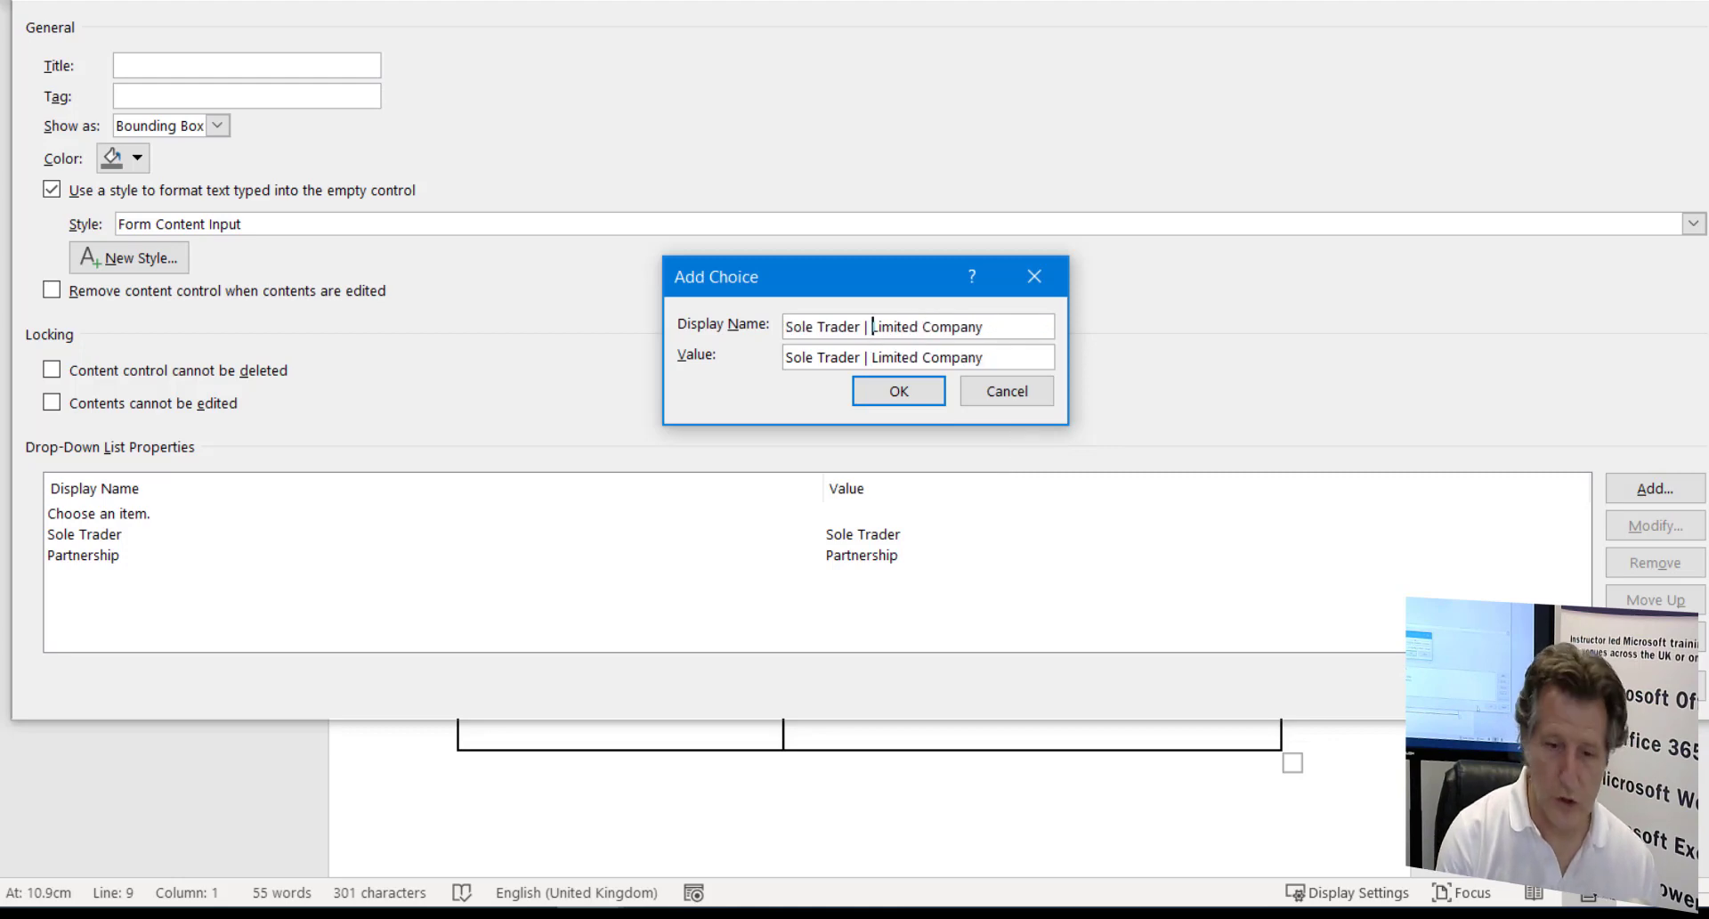
pyautogui.click(898, 389)
pyautogui.click(977, 580)
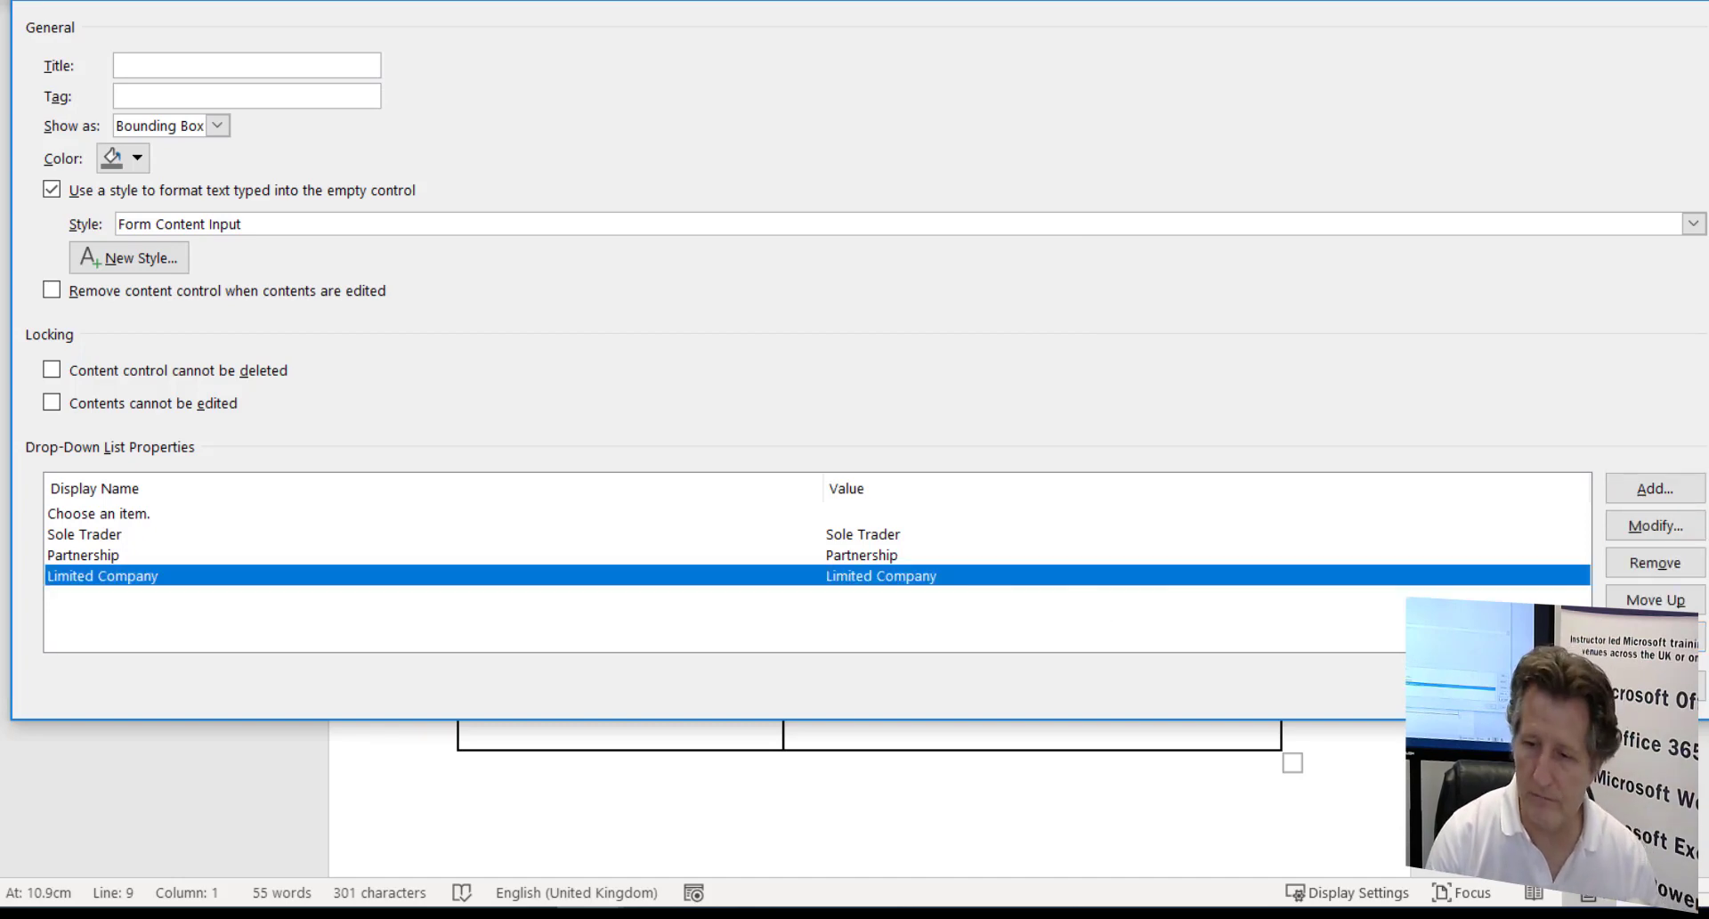
pyautogui.click(1550, 686)
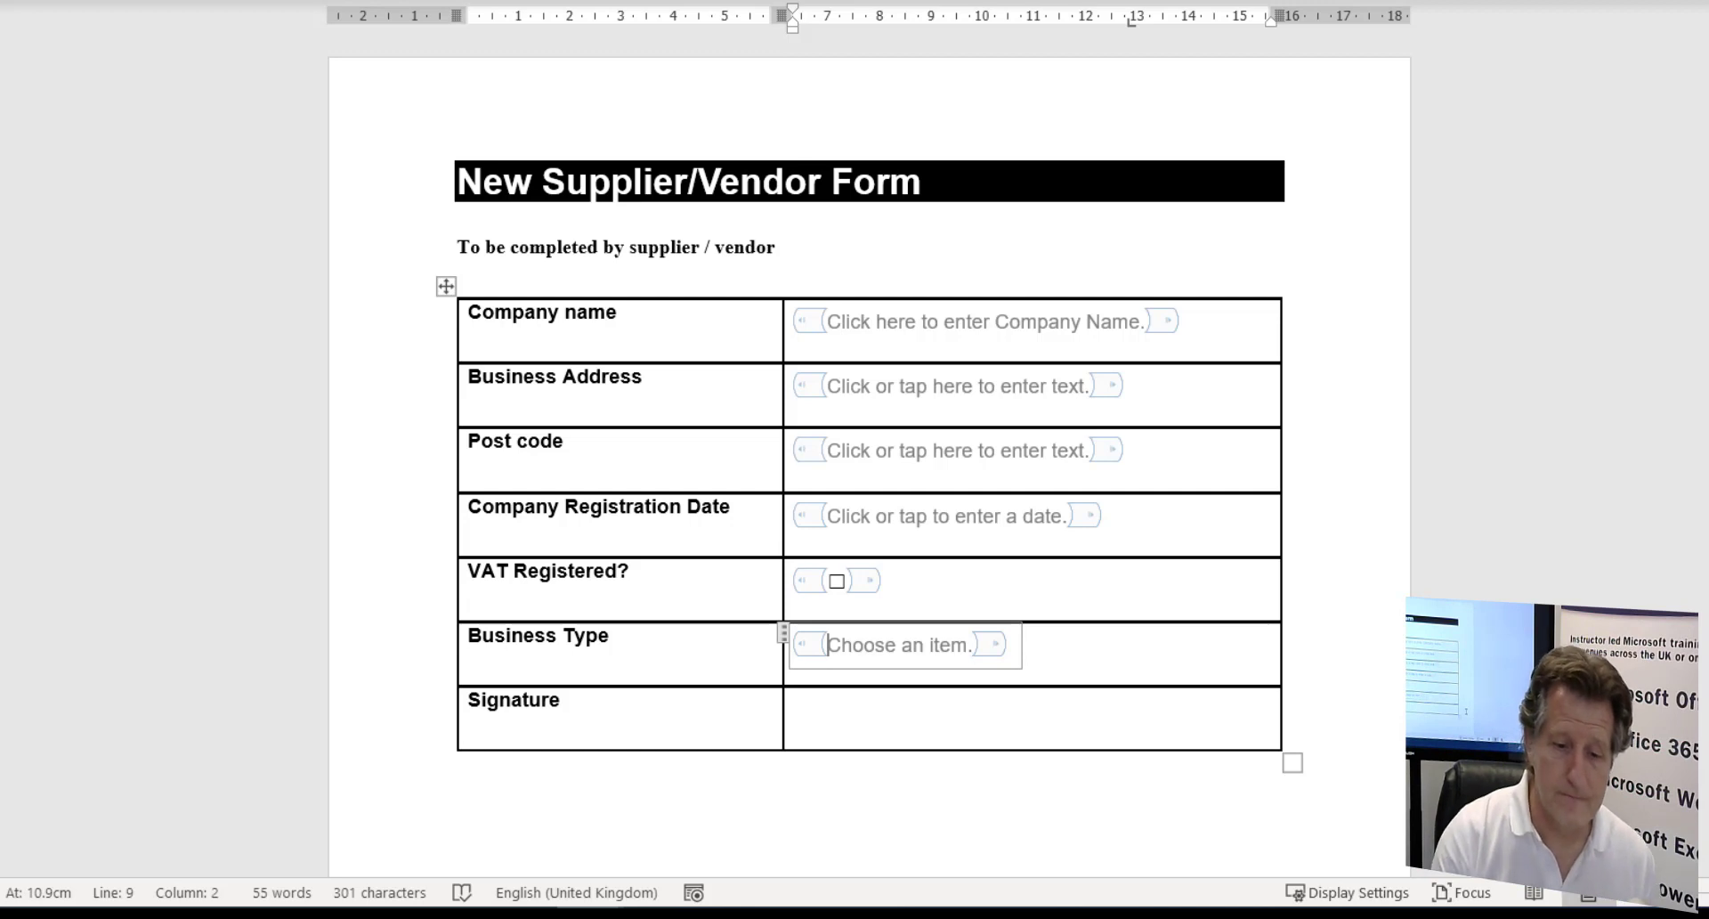
pyautogui.click(1081, 713)
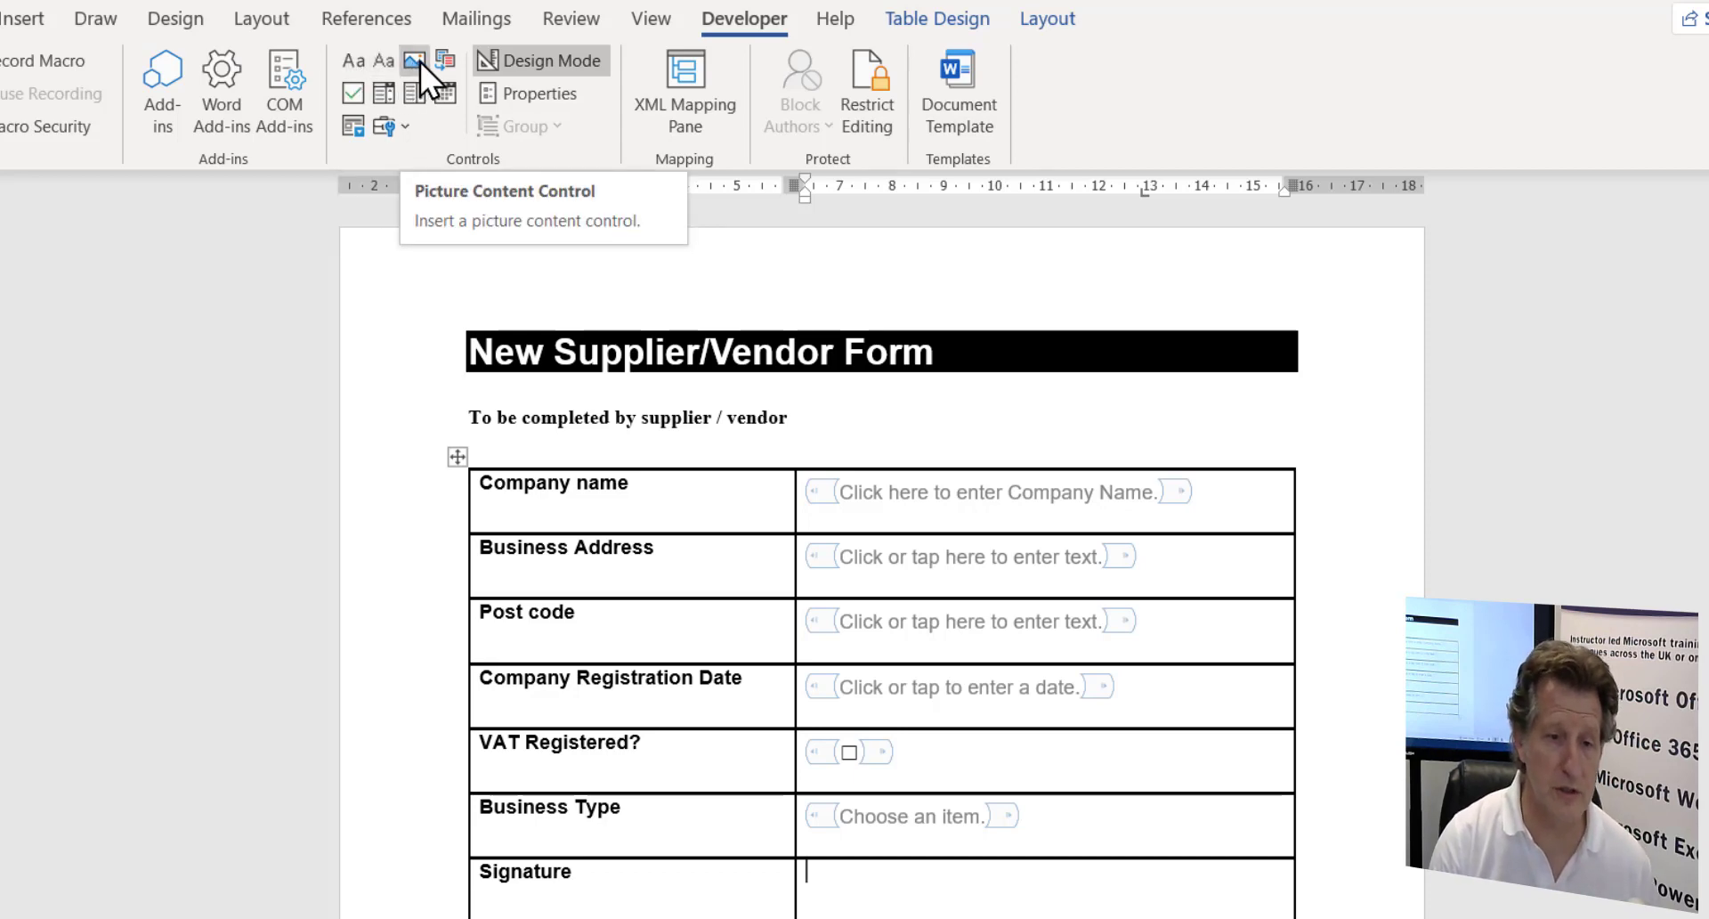
# - Insert a plain text content control in the Signature cell, viewing its properties without changes
pyautogui.click(354, 66)
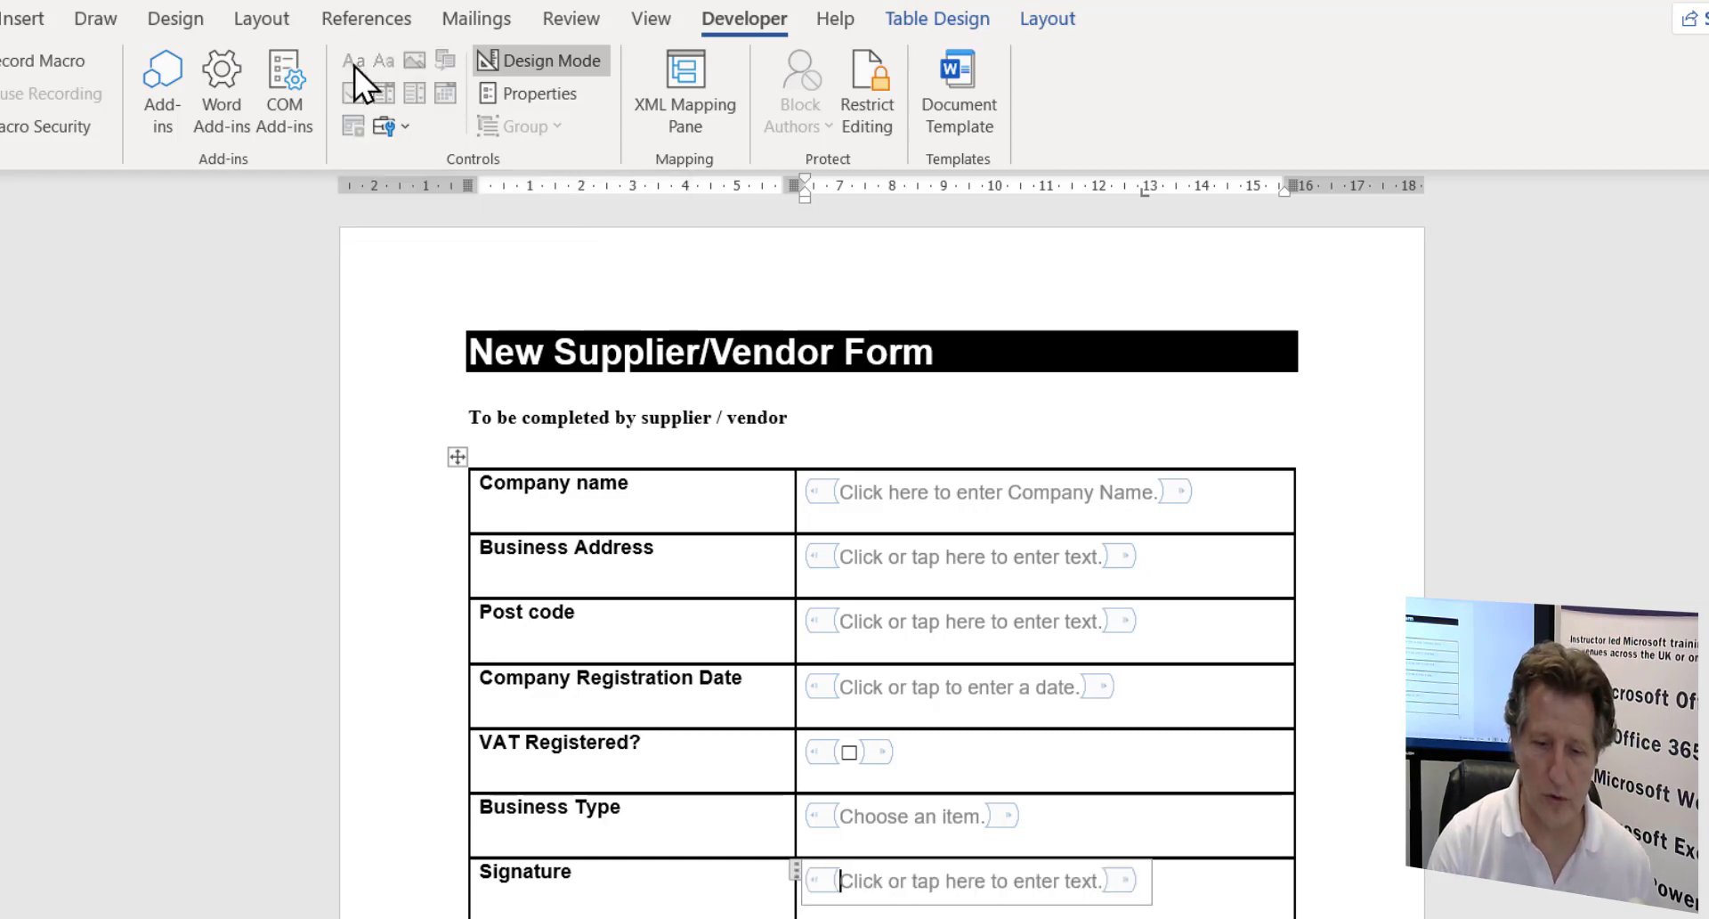
pyautogui.click(526, 92)
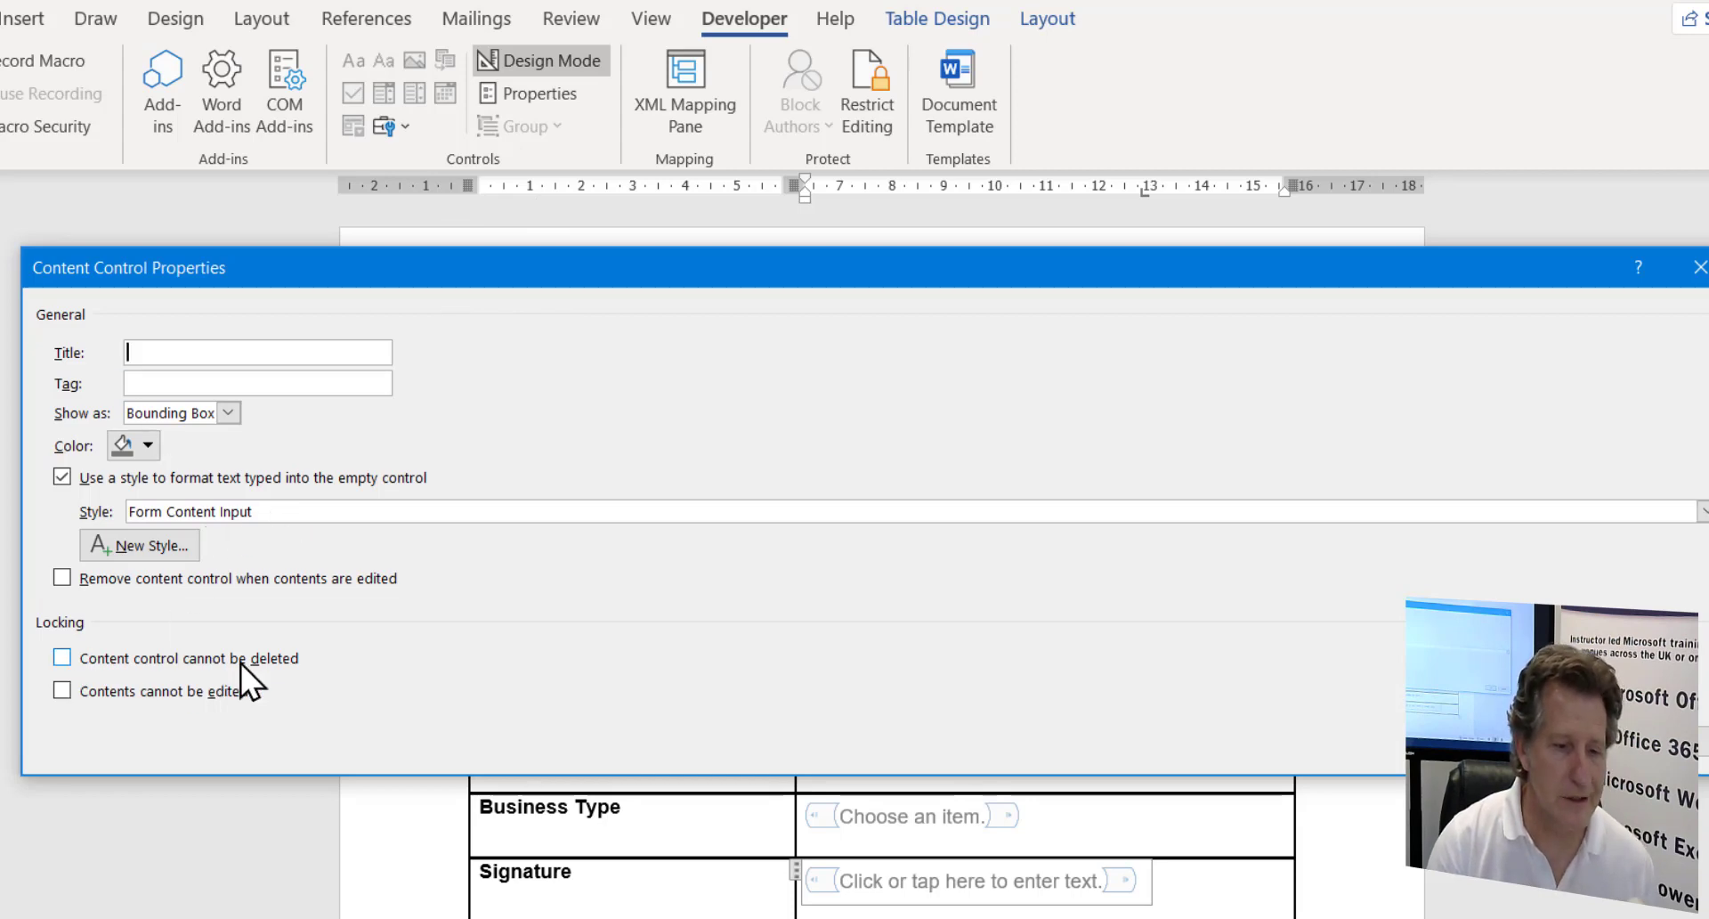
pyautogui.click(1572, 740)
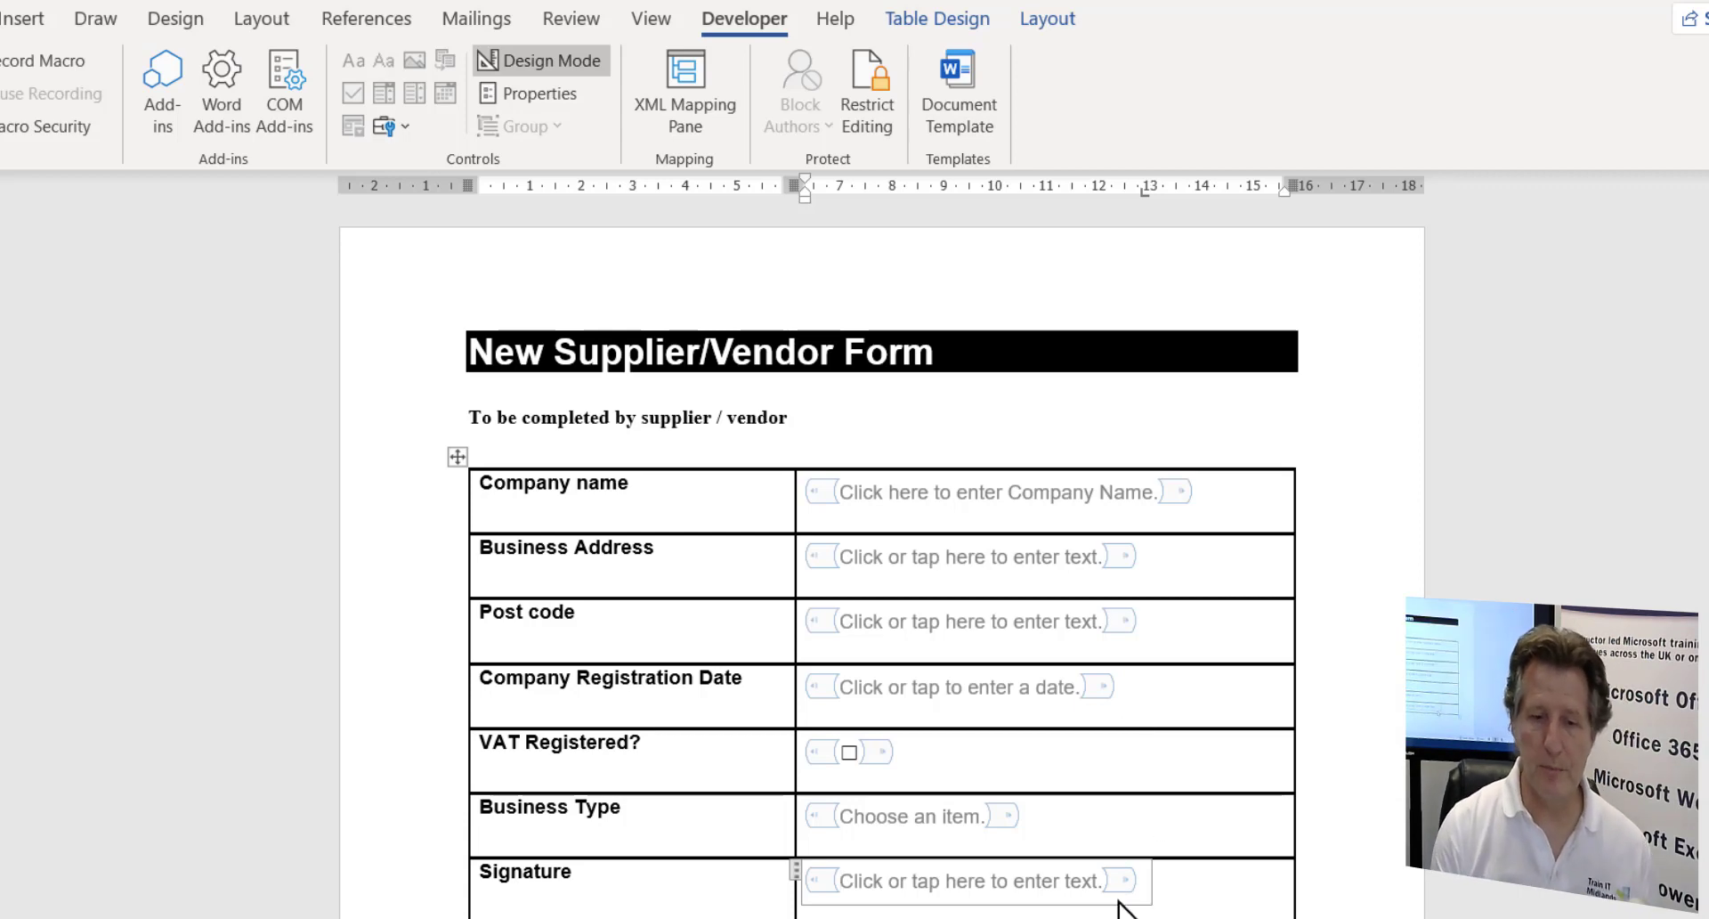
# - Switch off Design Mode and test the Company name, registration date picker and Business Type drop-down
pyautogui.click(552, 62)
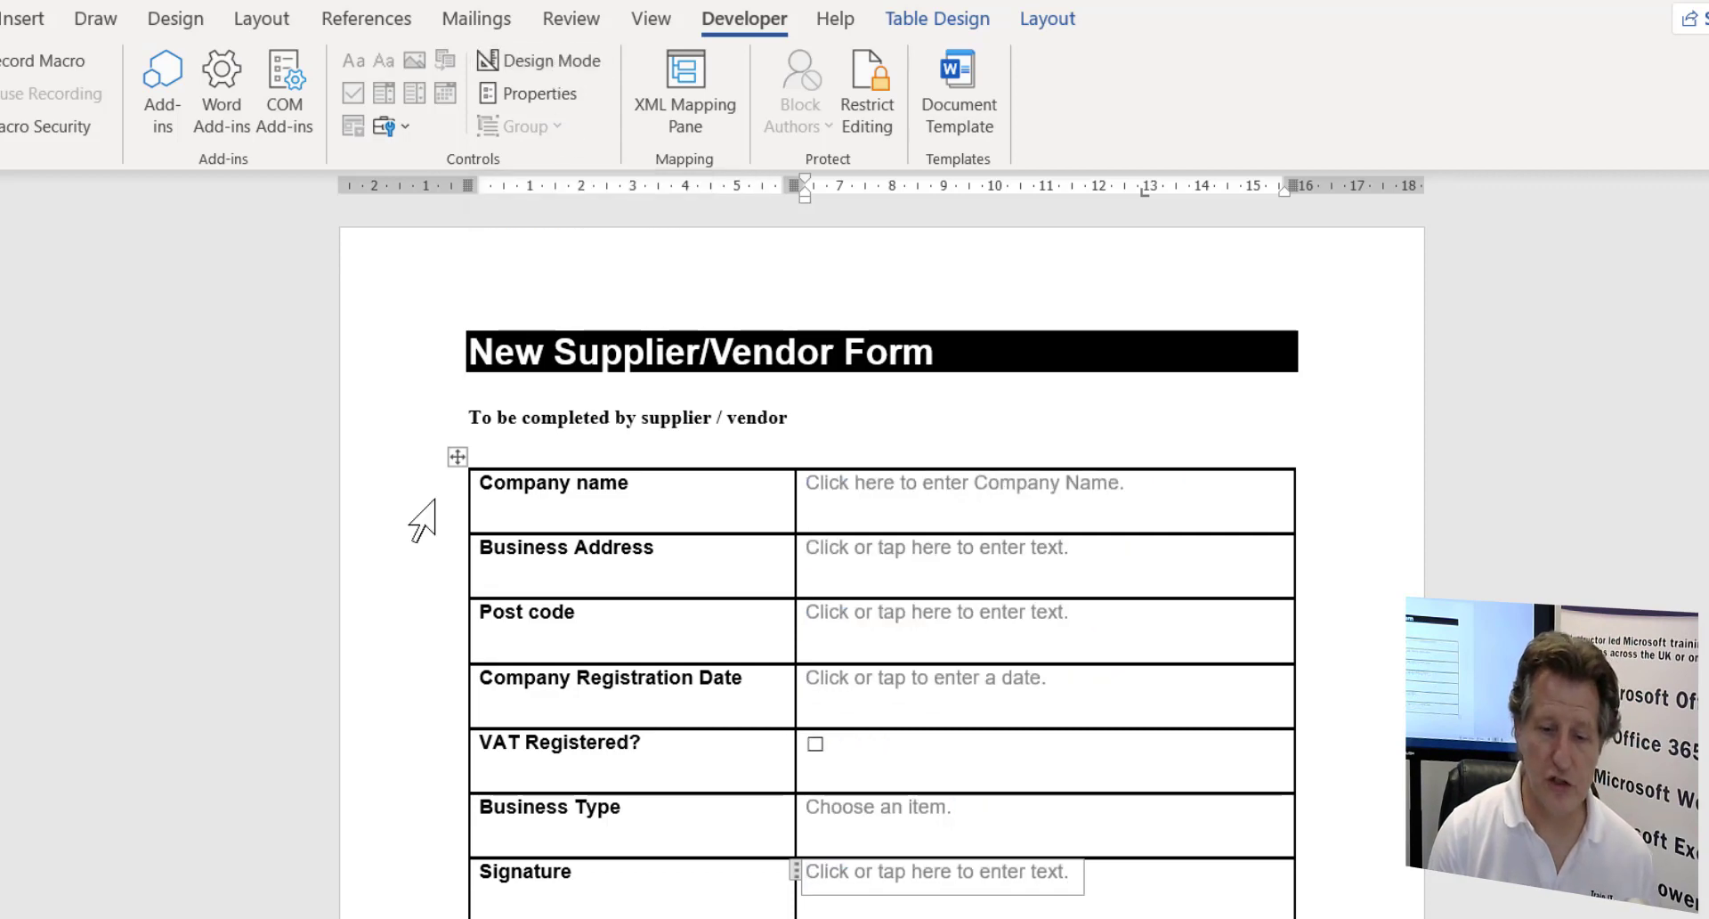
pyautogui.click(964, 491)
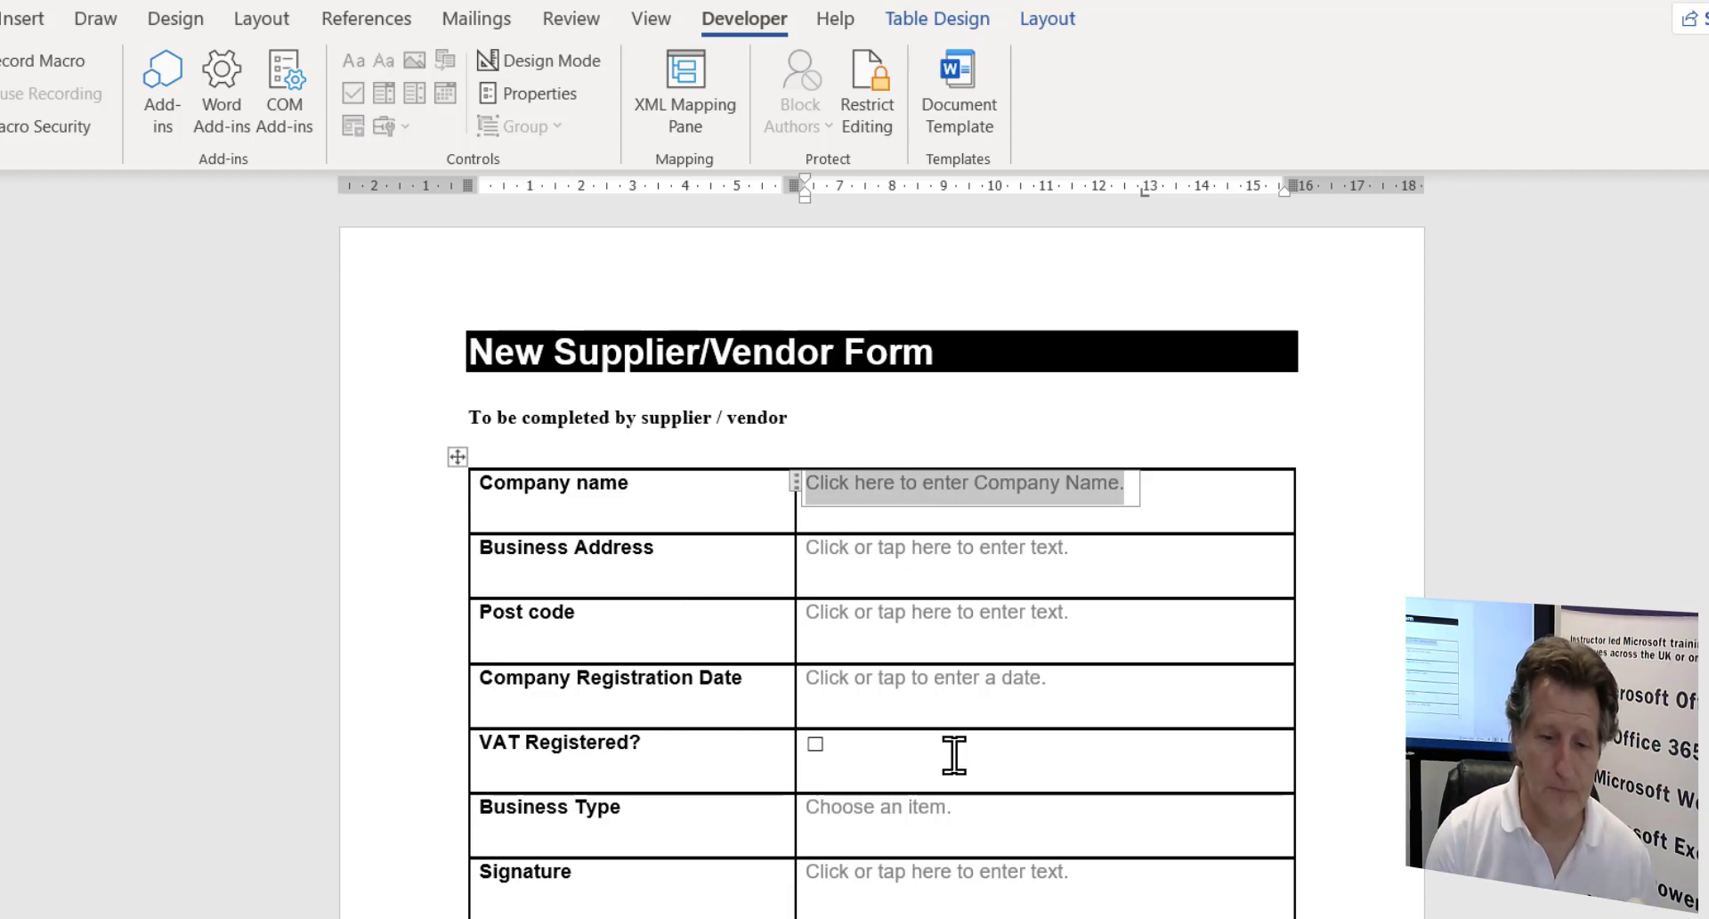
pyautogui.click(1054, 692)
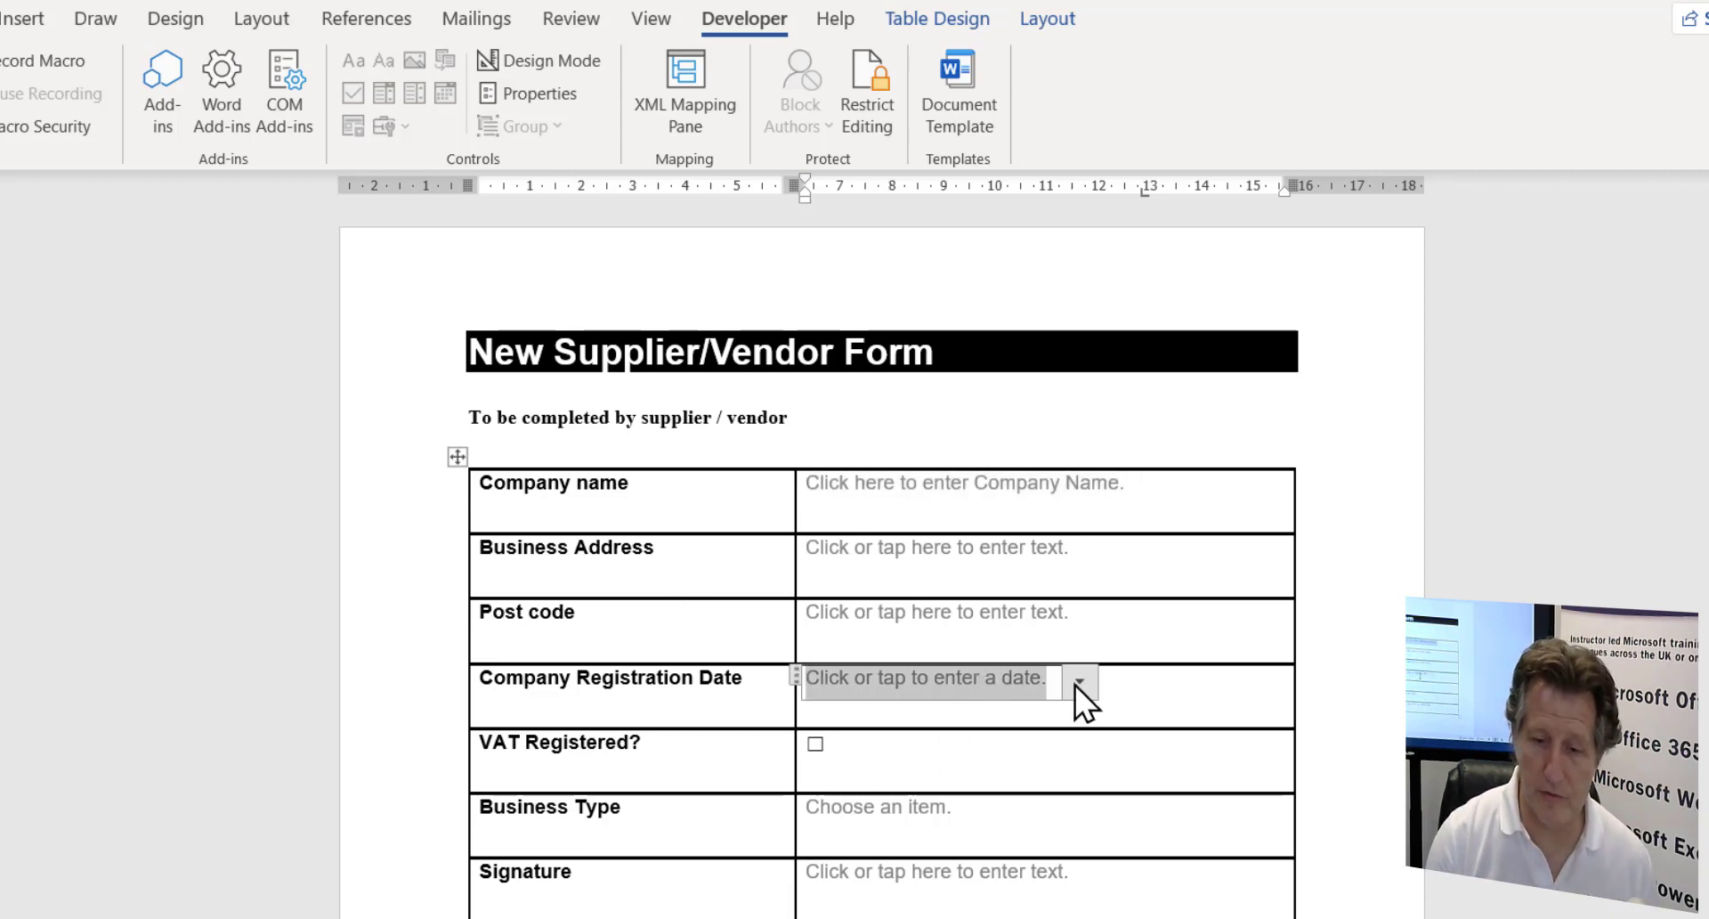
pyautogui.click(1075, 685)
pyautogui.click(1071, 688)
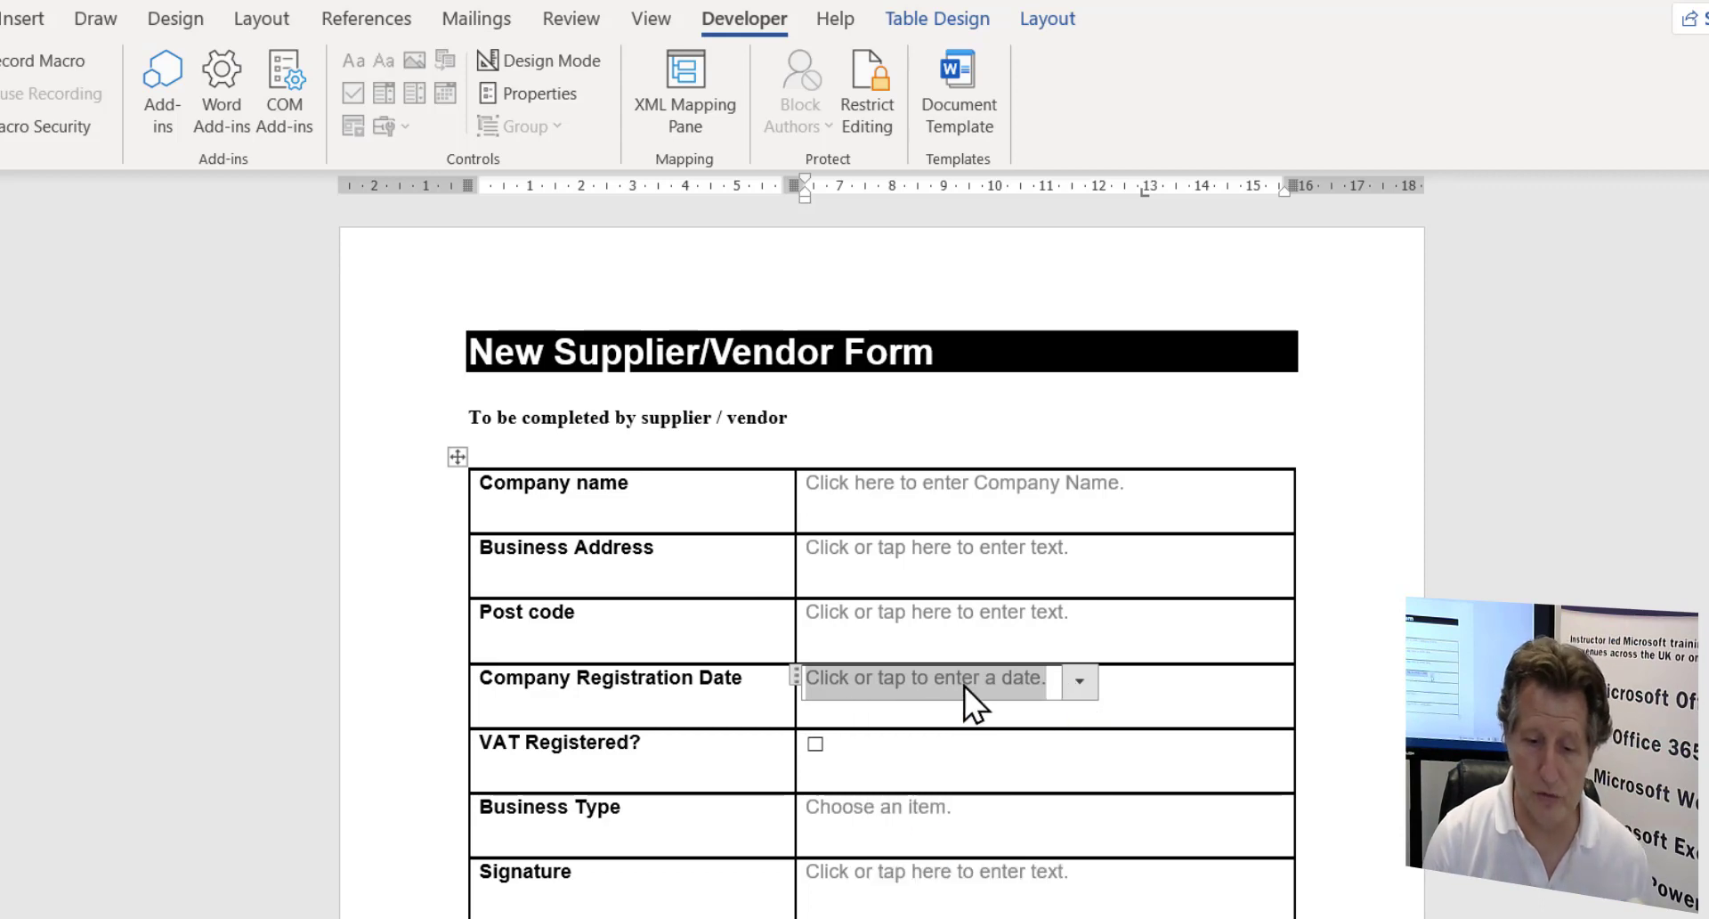
pyautogui.click(868, 809)
pyautogui.click(976, 812)
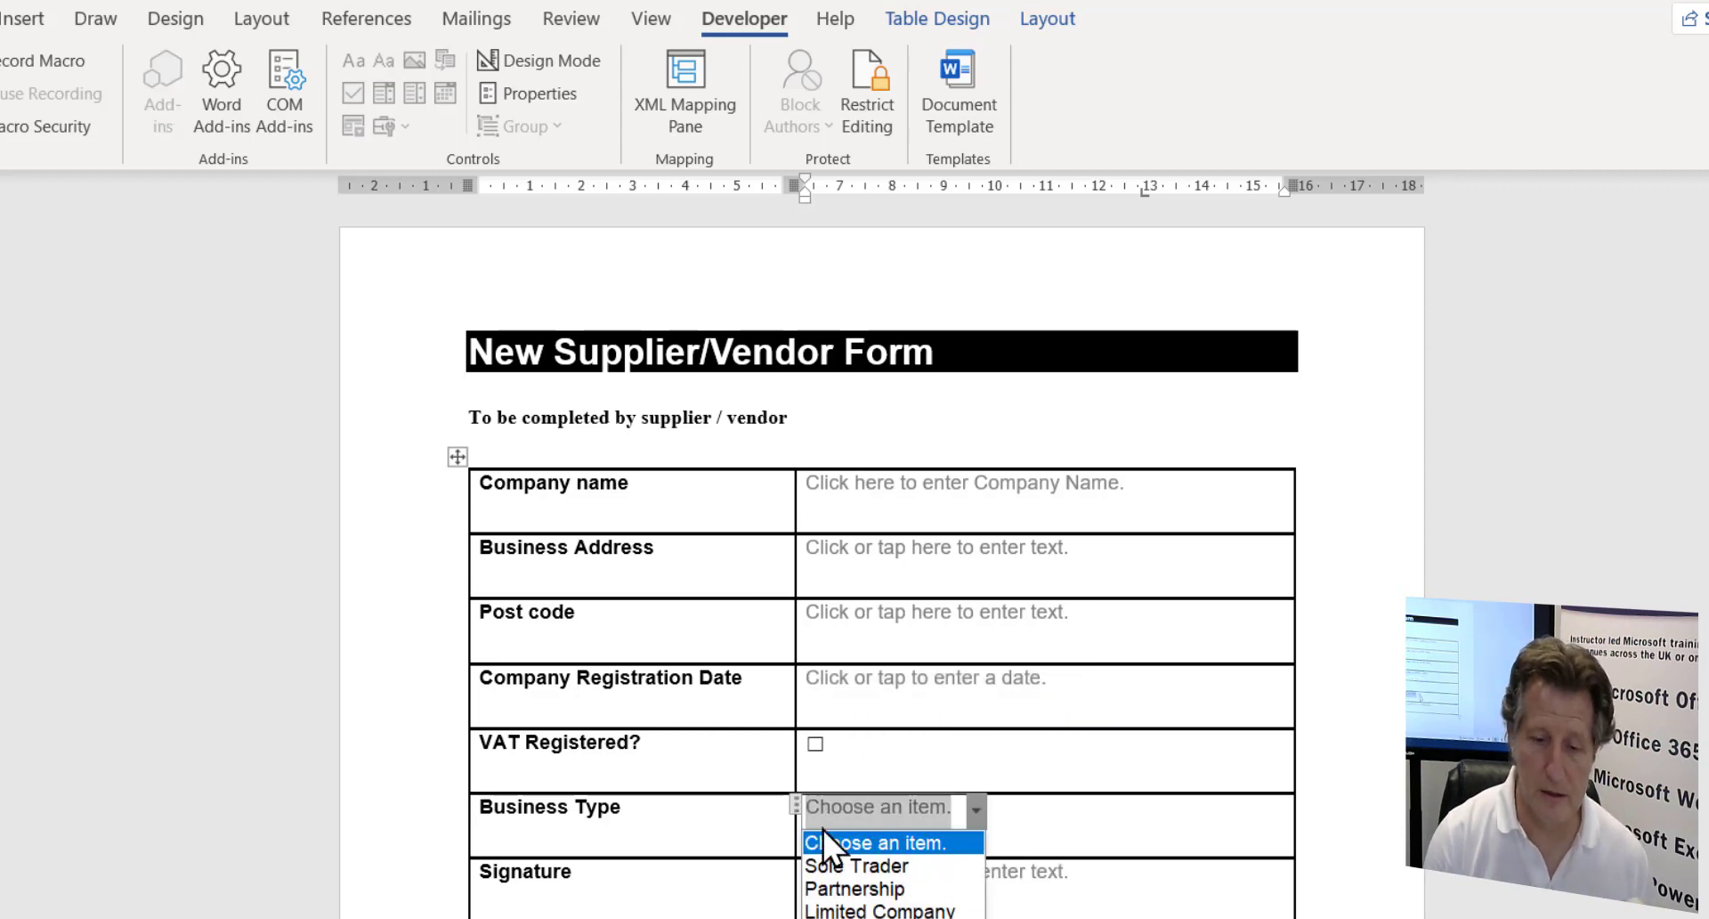
pyautogui.click(979, 812)
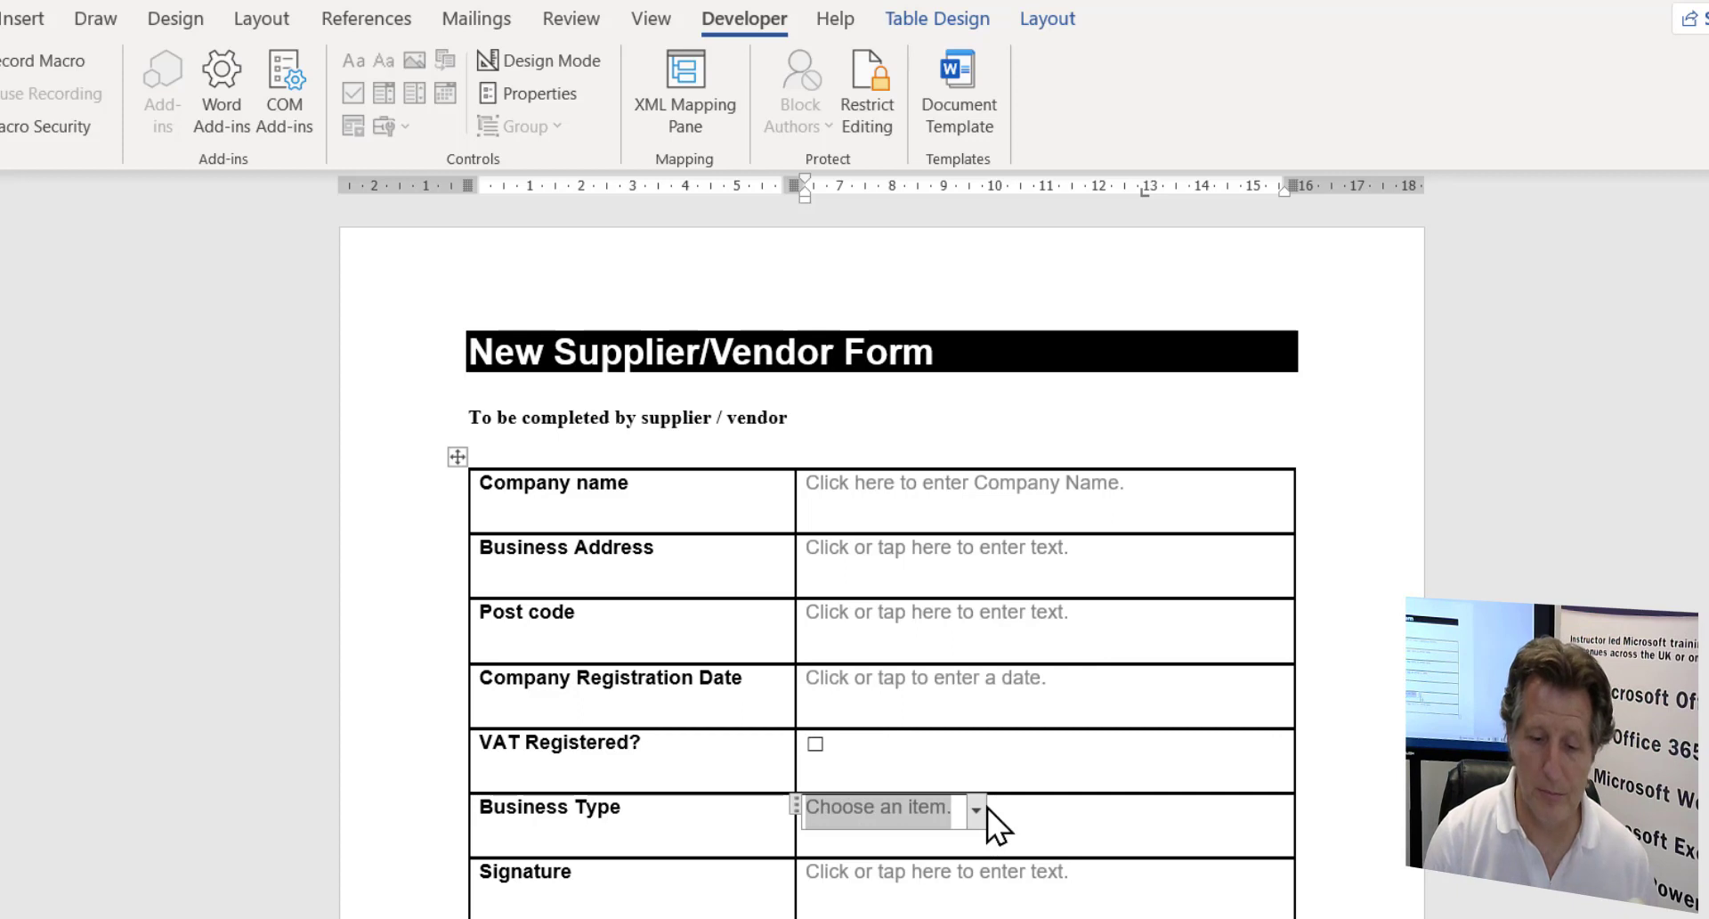
pyautogui.click(706, 752)
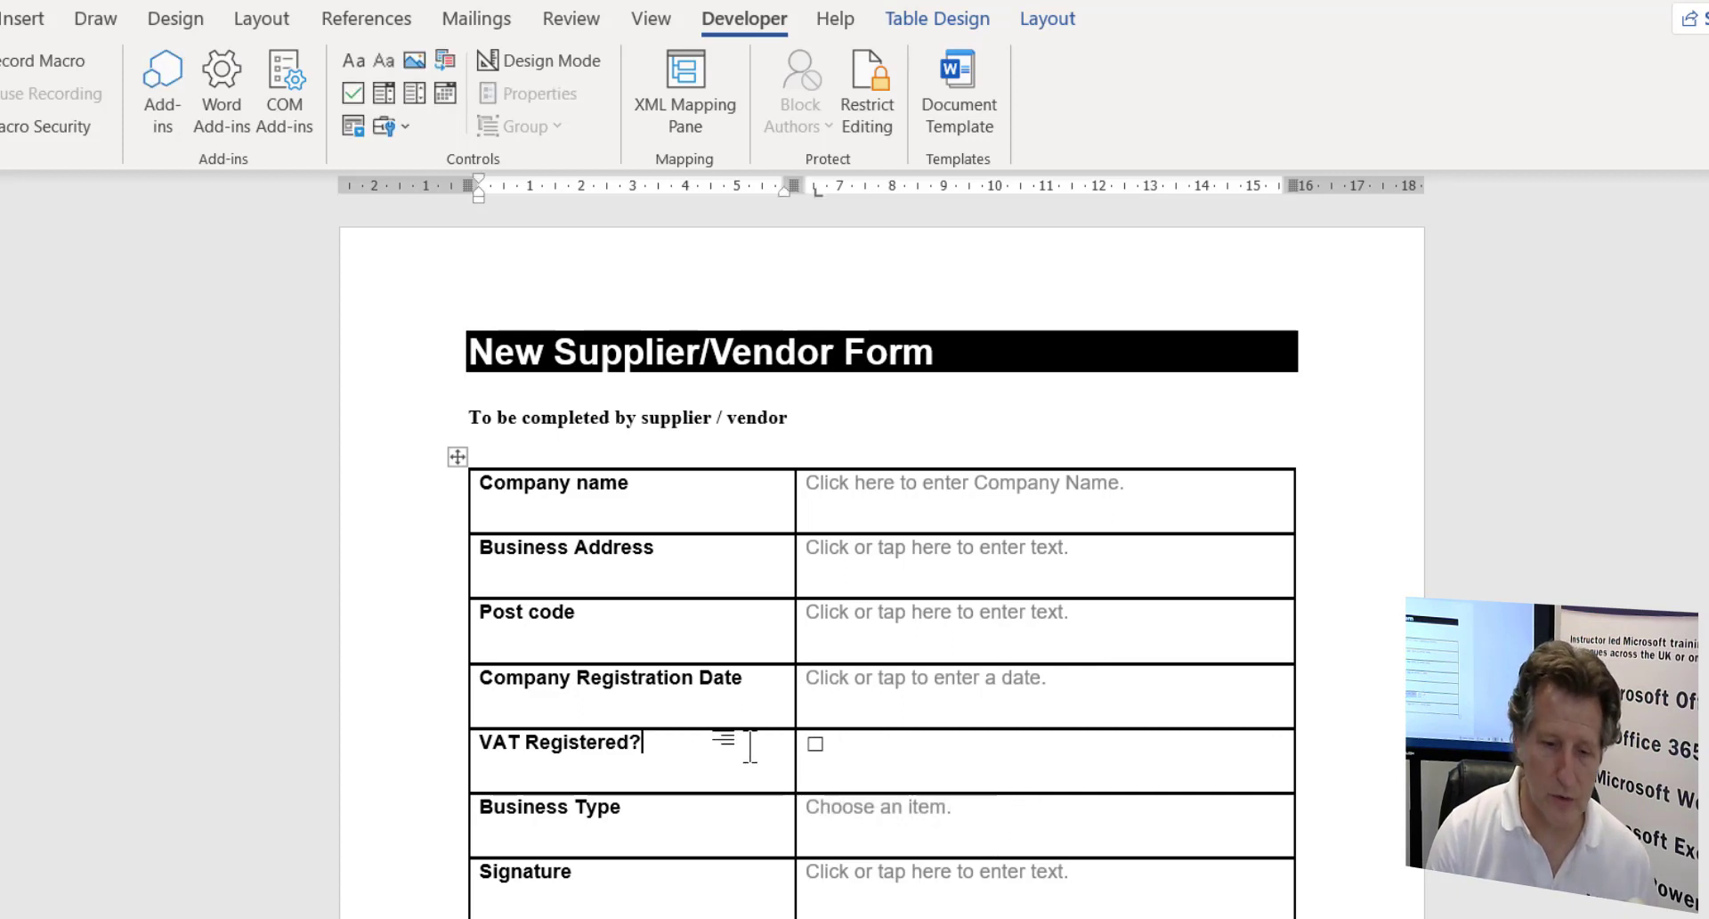
pyautogui.press('BackSpace')
pyautogui.press('BackSpace')
pyautogui.press('BackSpace')
pyautogui.press('BackSpace')
pyautogui.press('BackSpace')
pyautogui.press('BackSpace')
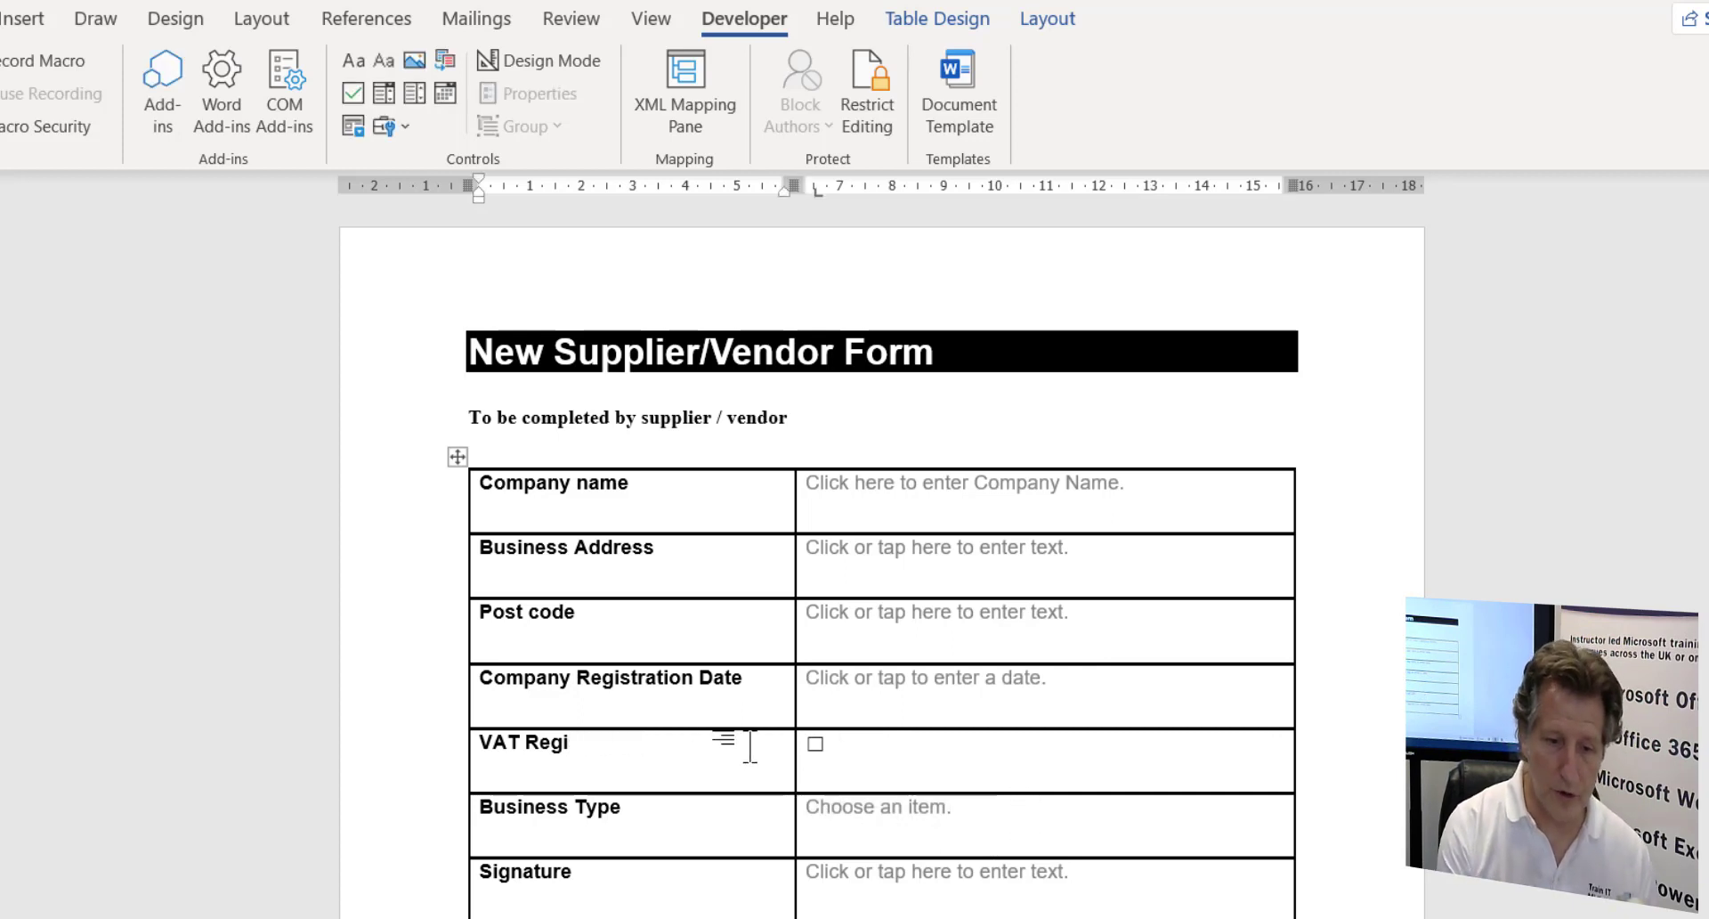
pyautogui.write('stere')
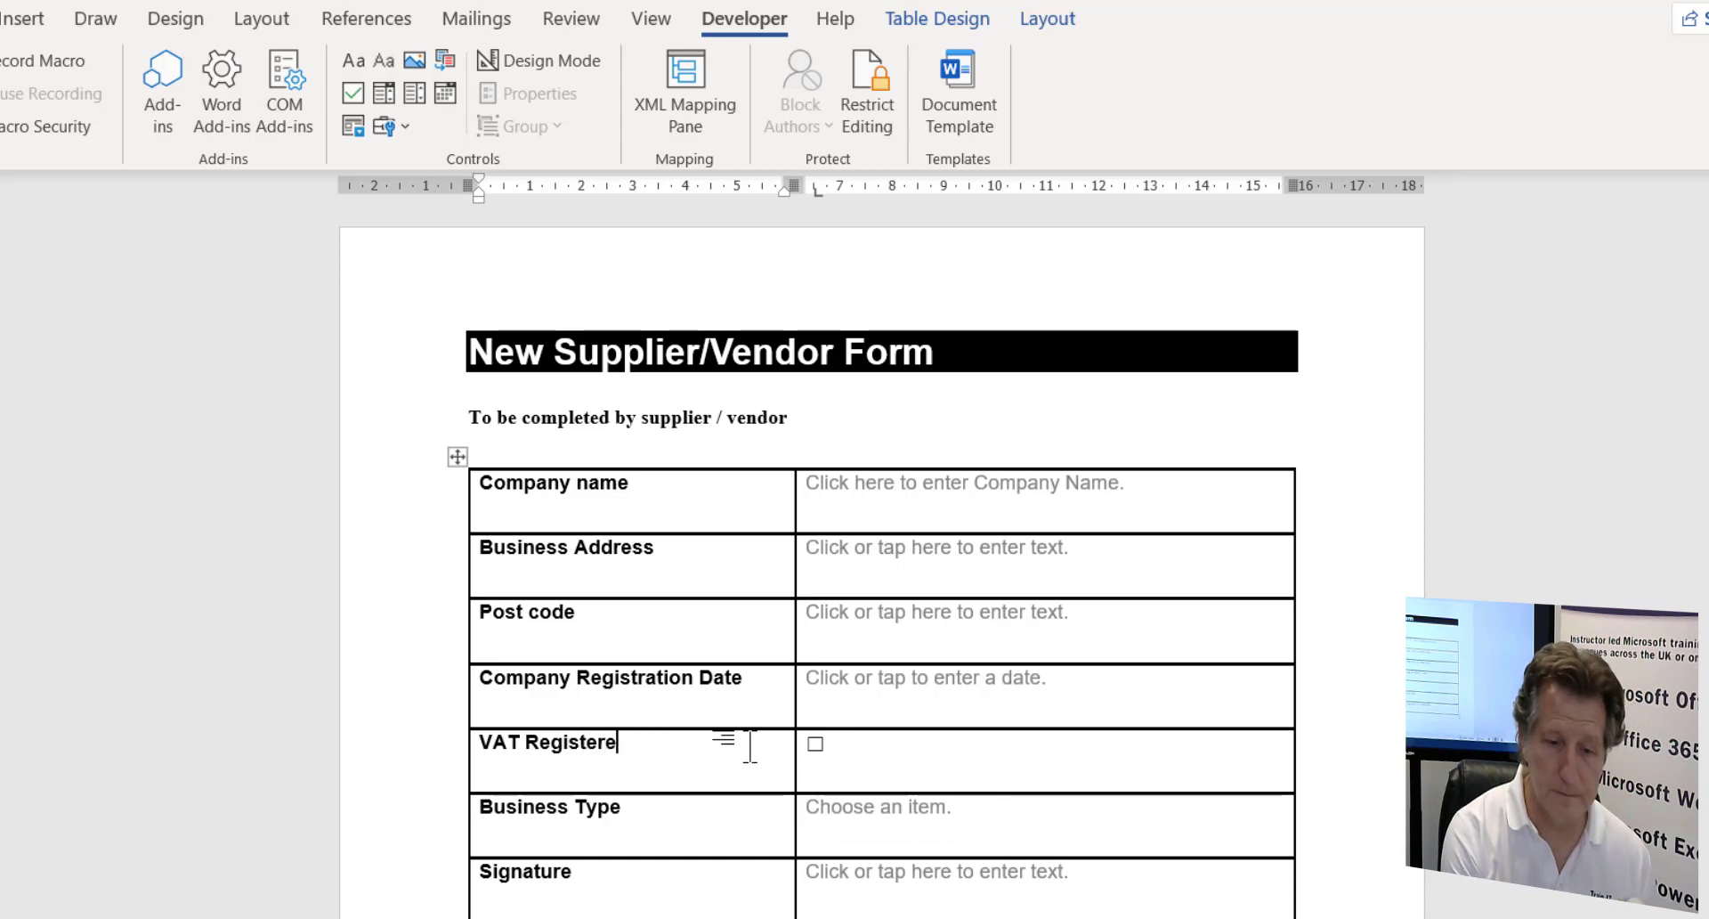
pyautogui.write('d?')
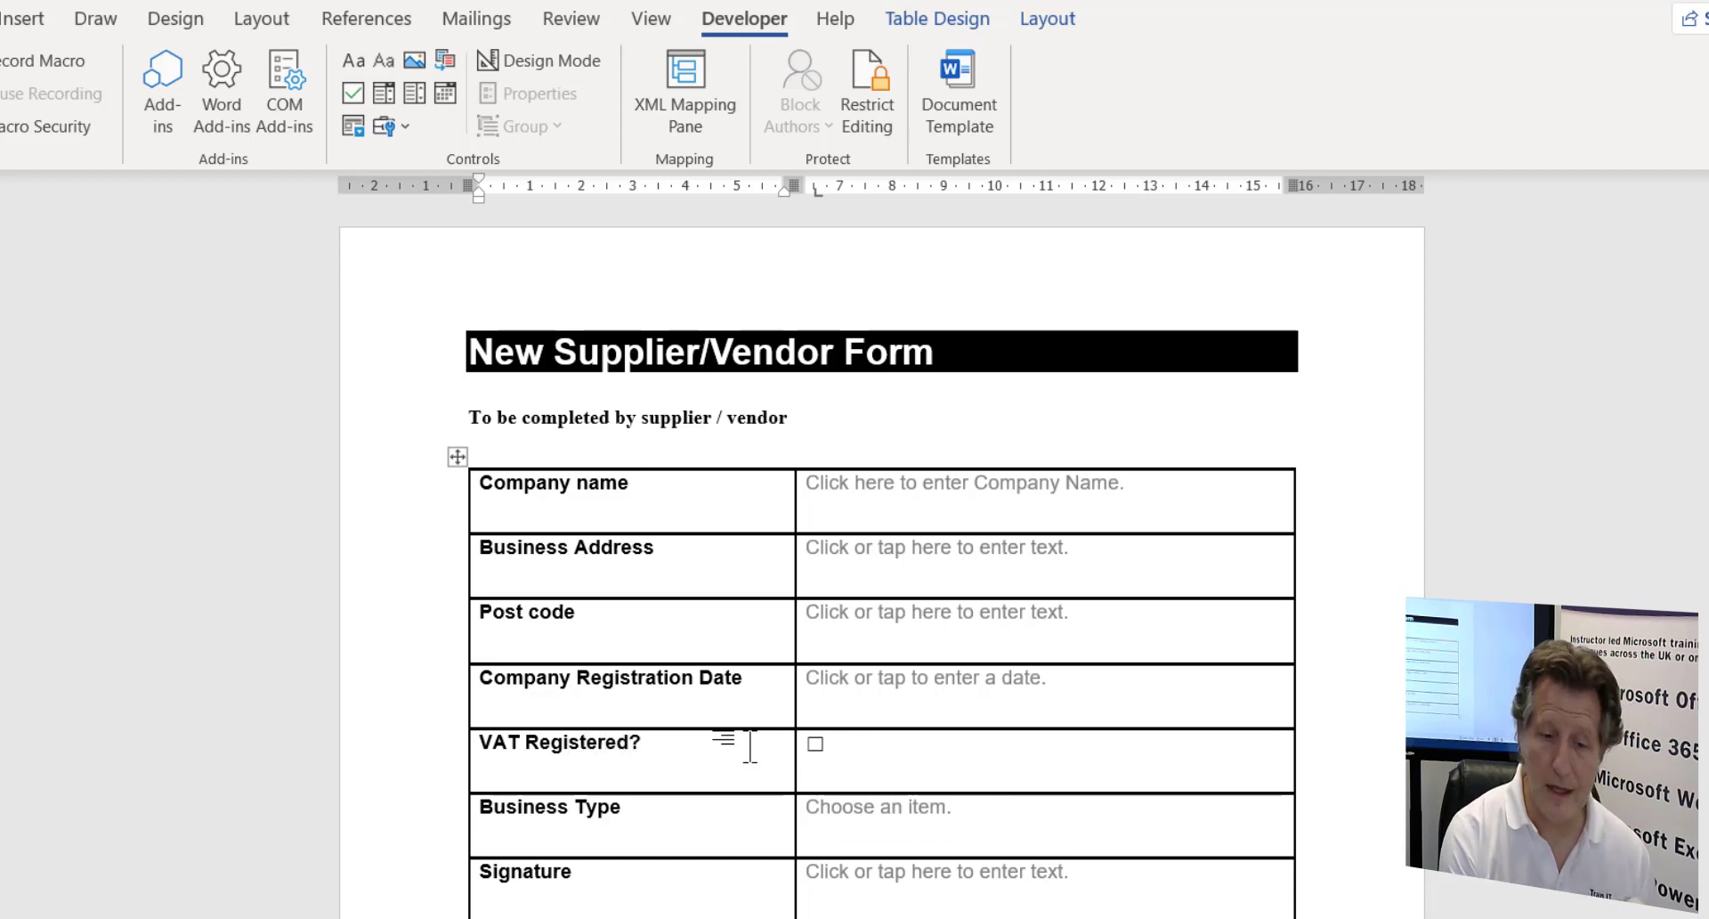
pyautogui.click(881, 871)
pyautogui.click(796, 869)
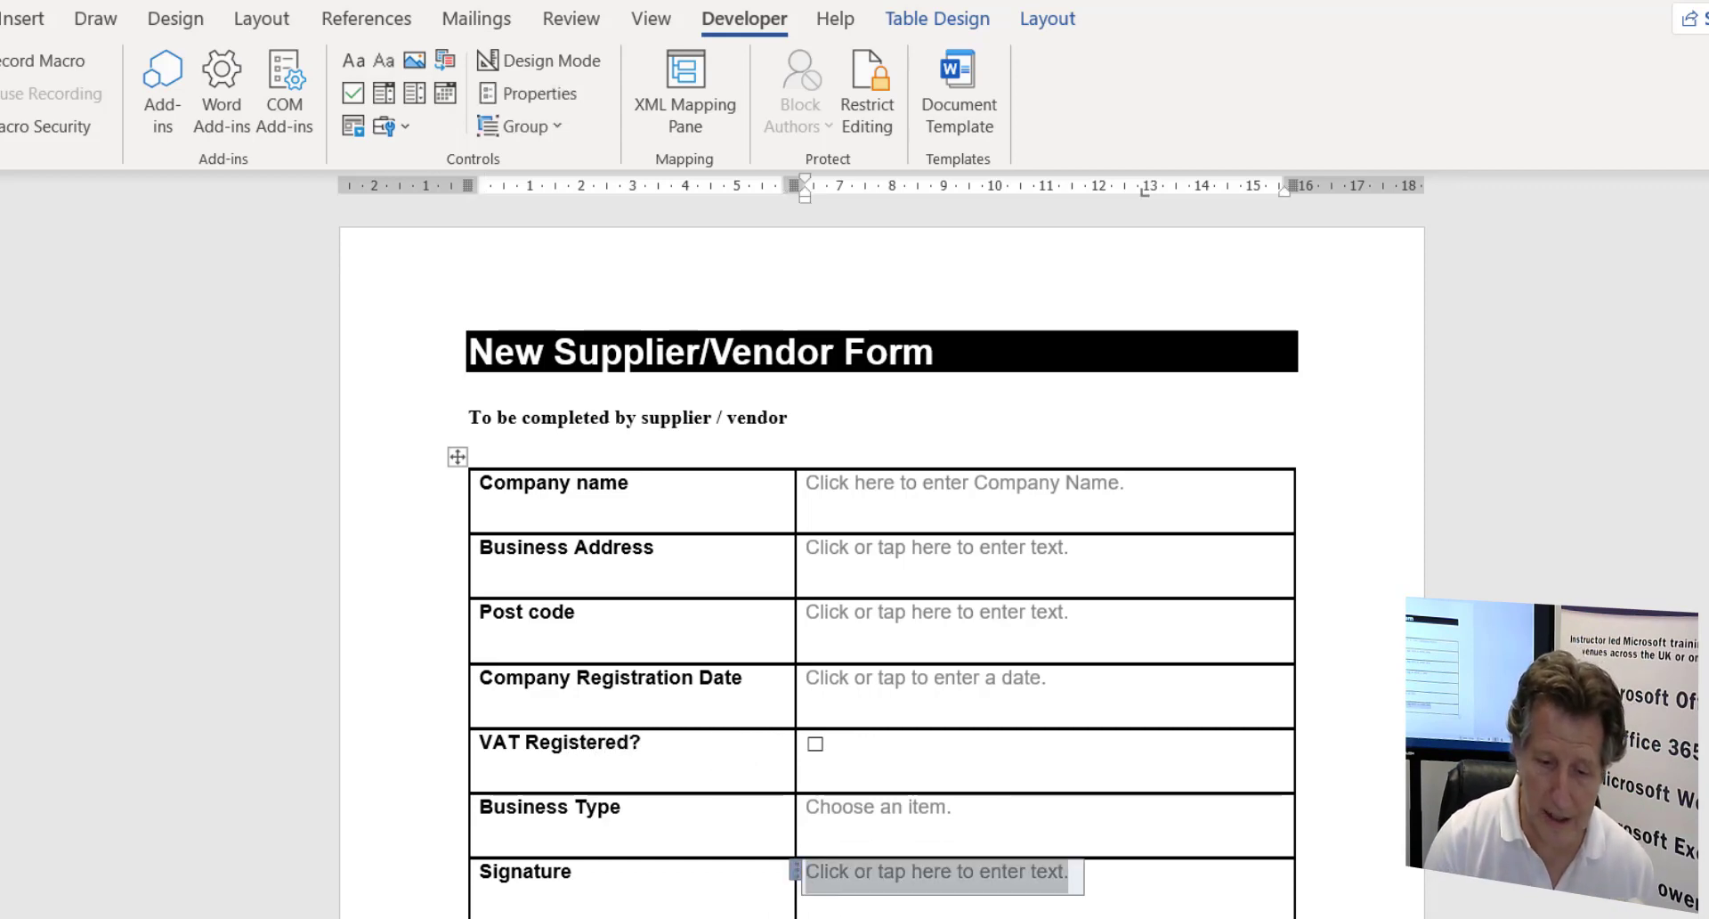
pyautogui.press('Delete')
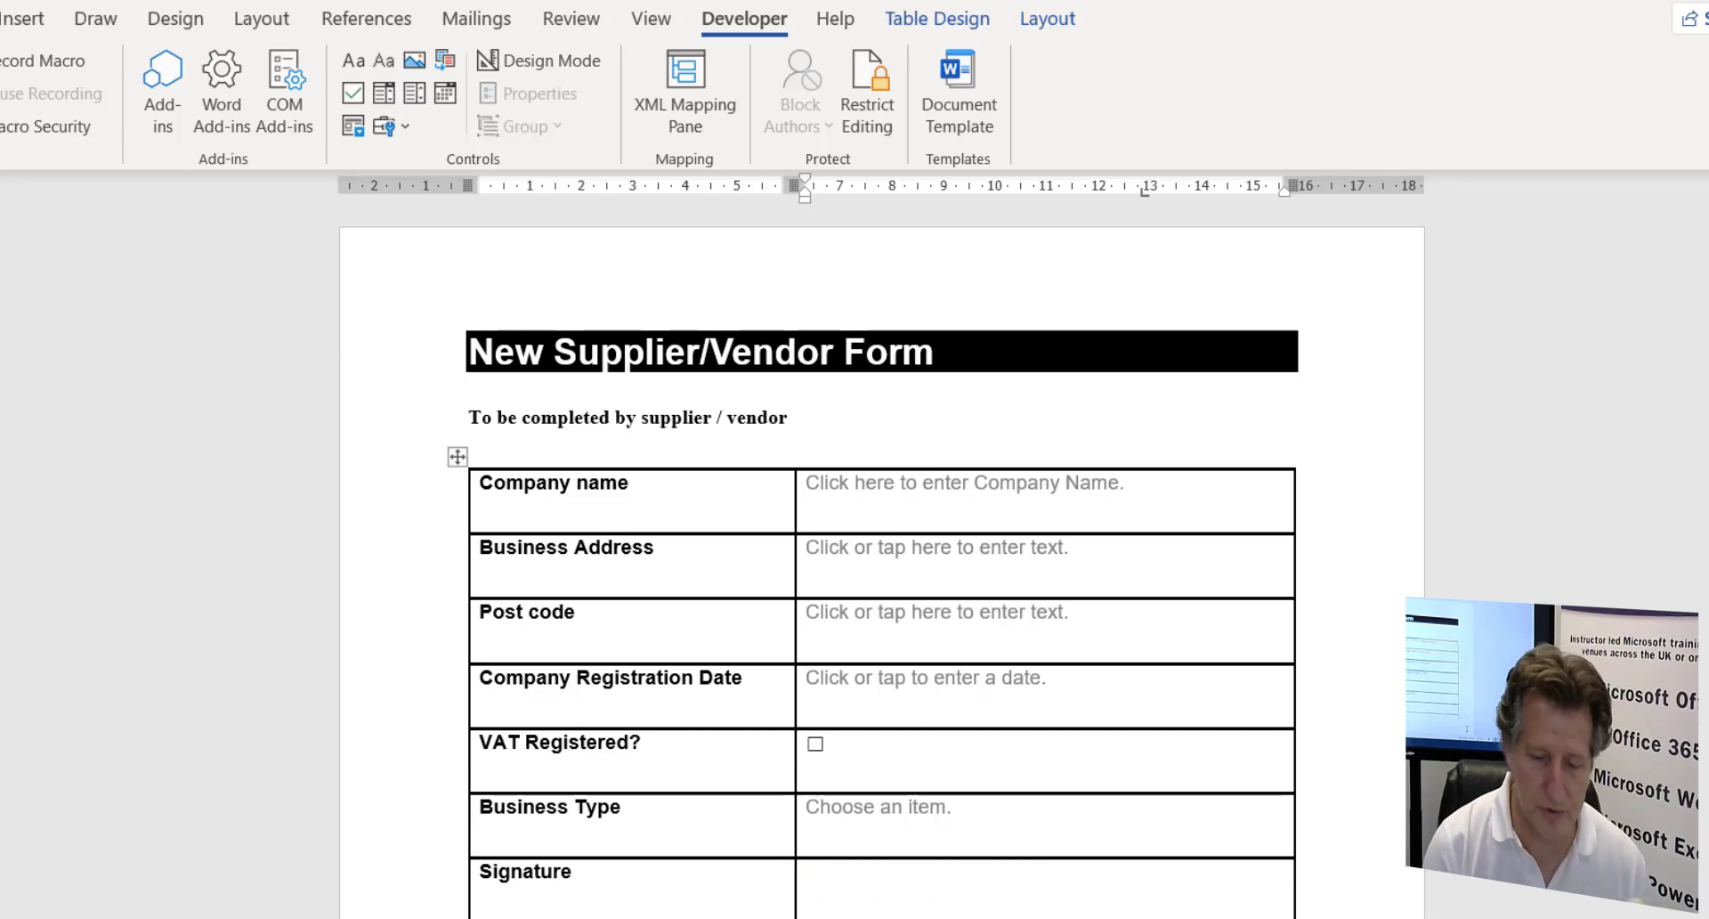
pyautogui.hotkey('ctrl', 'z')
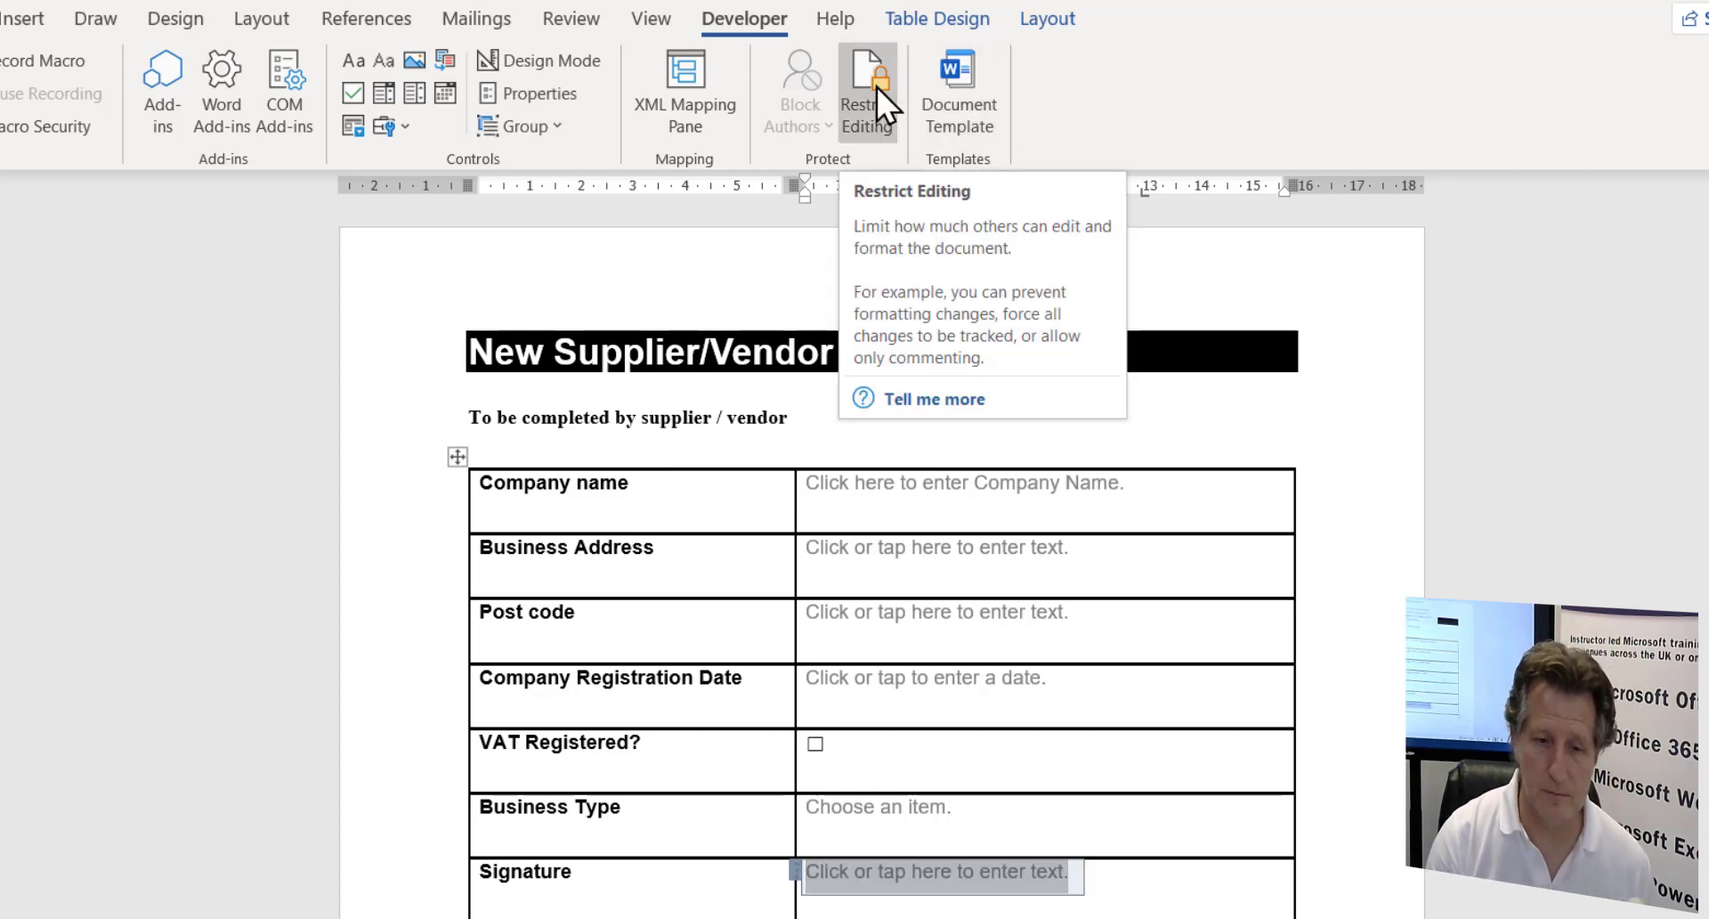
pyautogui.click(931, 916)
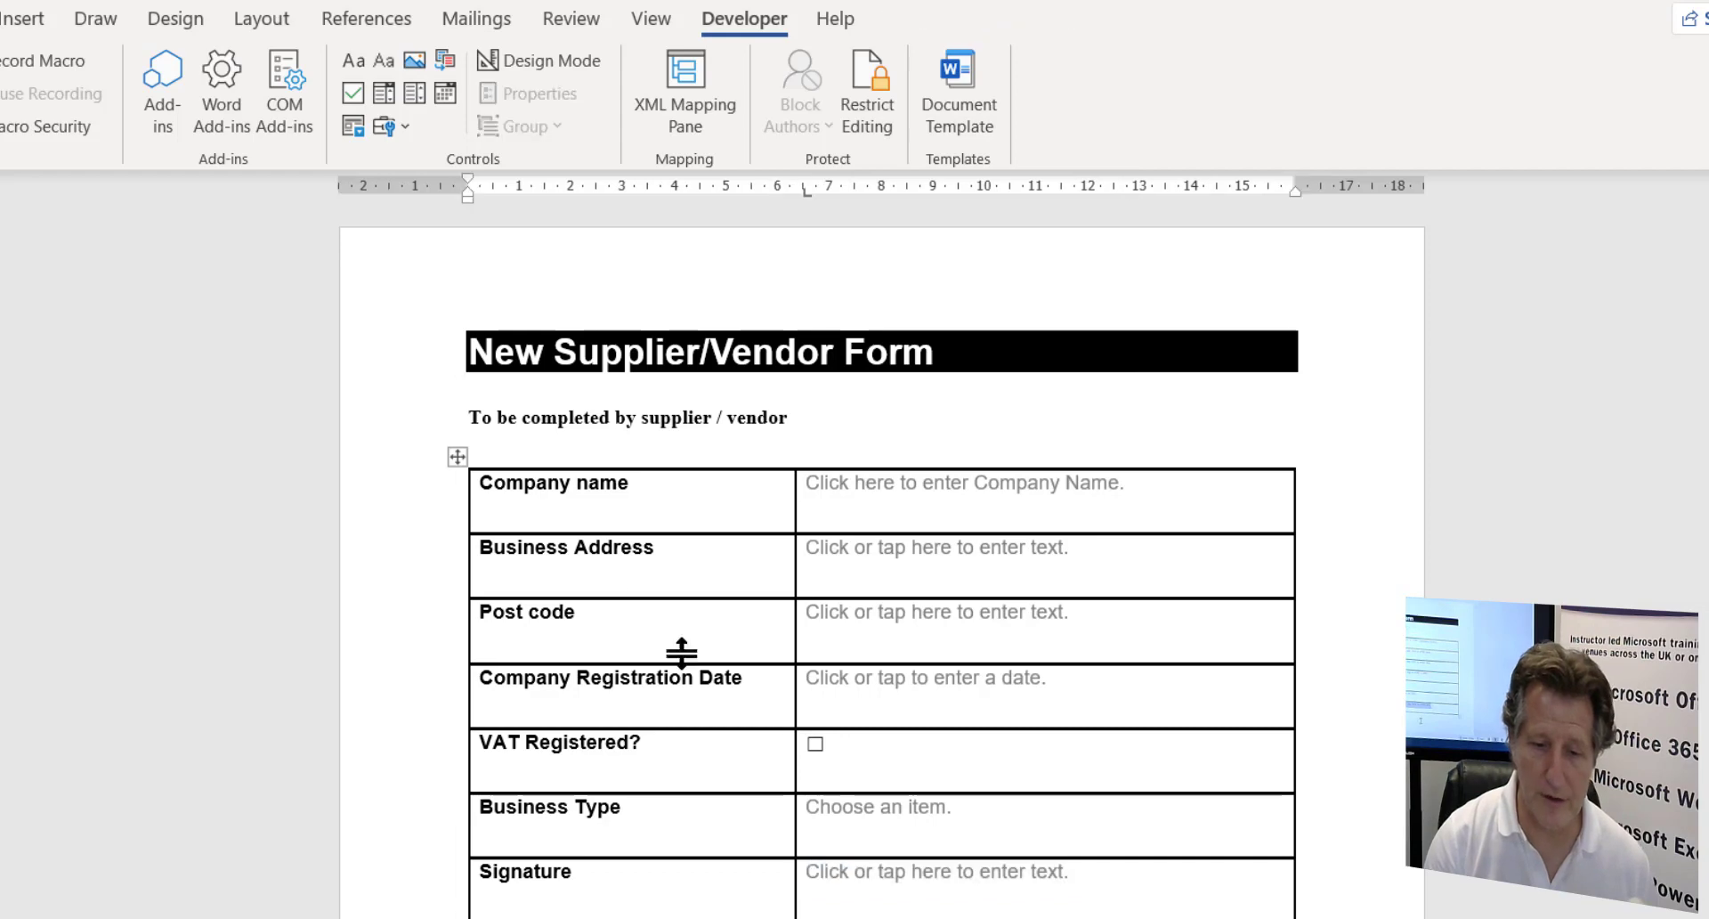
# - Select the whole form table and apply No Border from Table Design > Borders
pyautogui.click(458, 454)
pyautogui.click(458, 454)
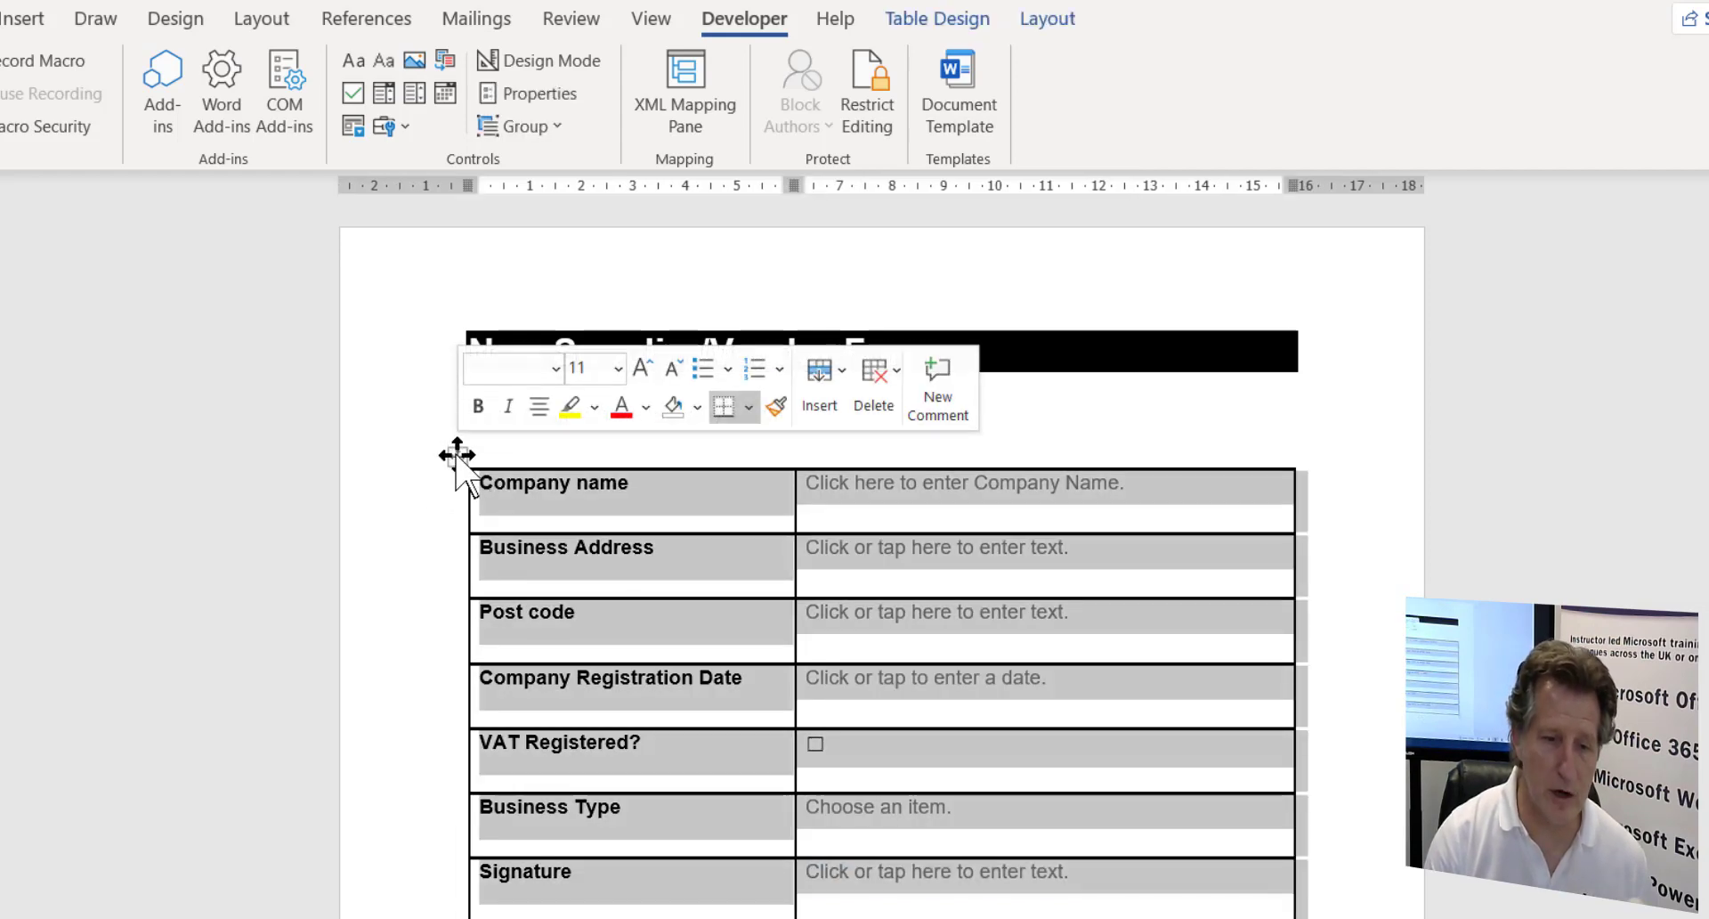
pyautogui.click(944, 13)
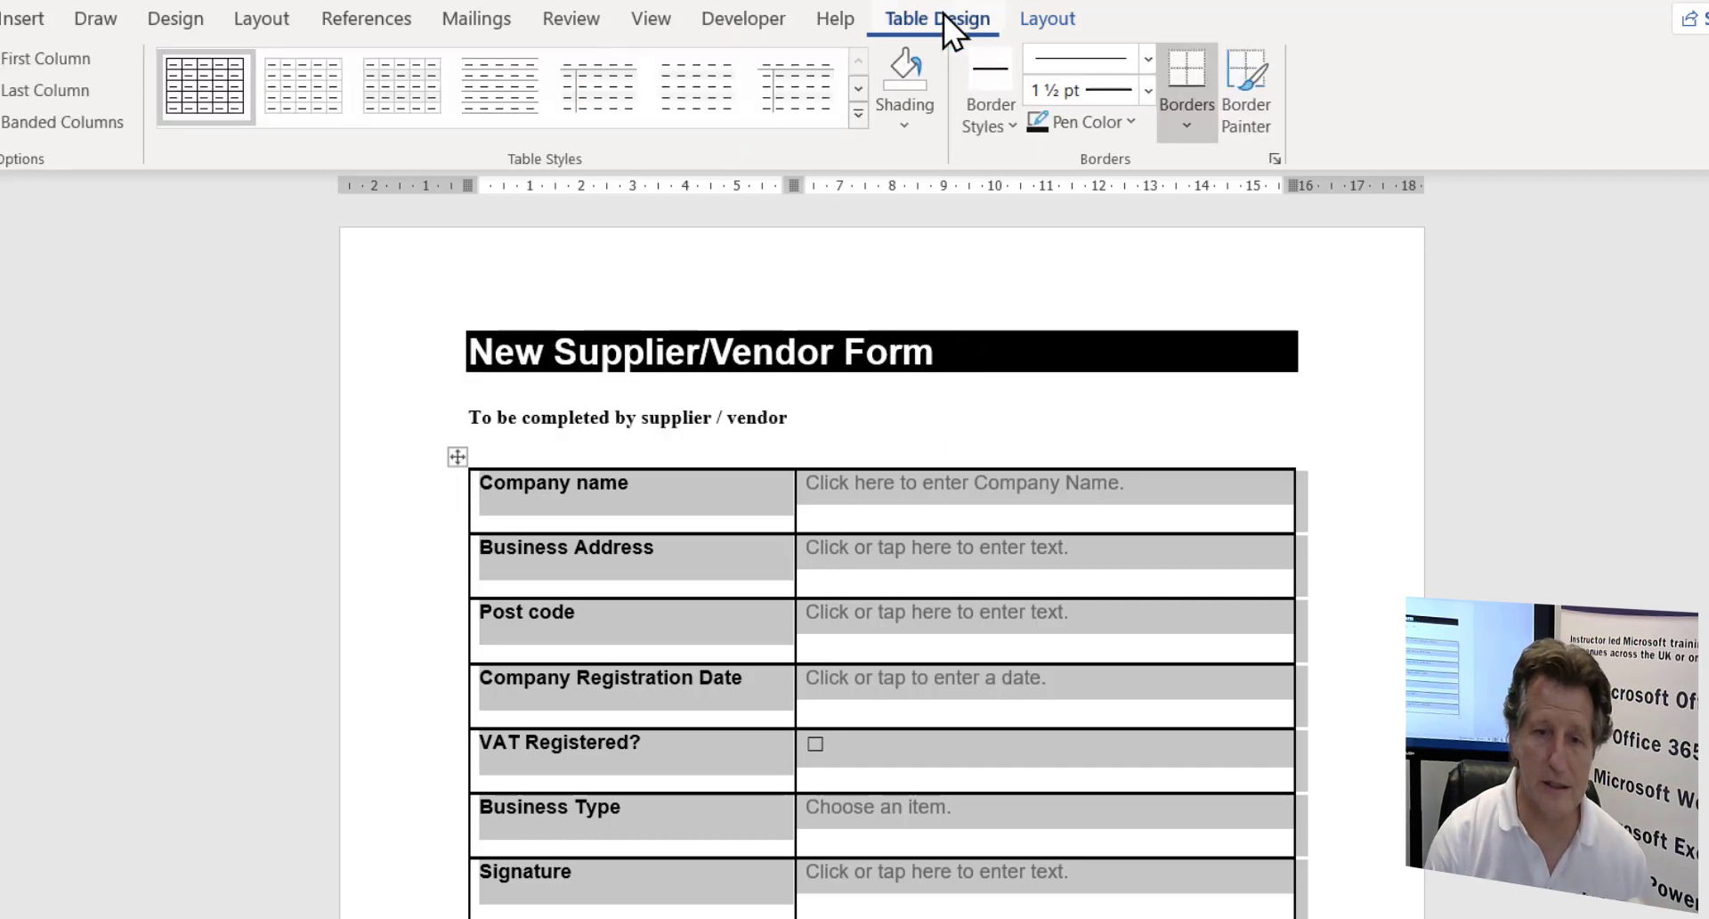
pyautogui.click(1187, 119)
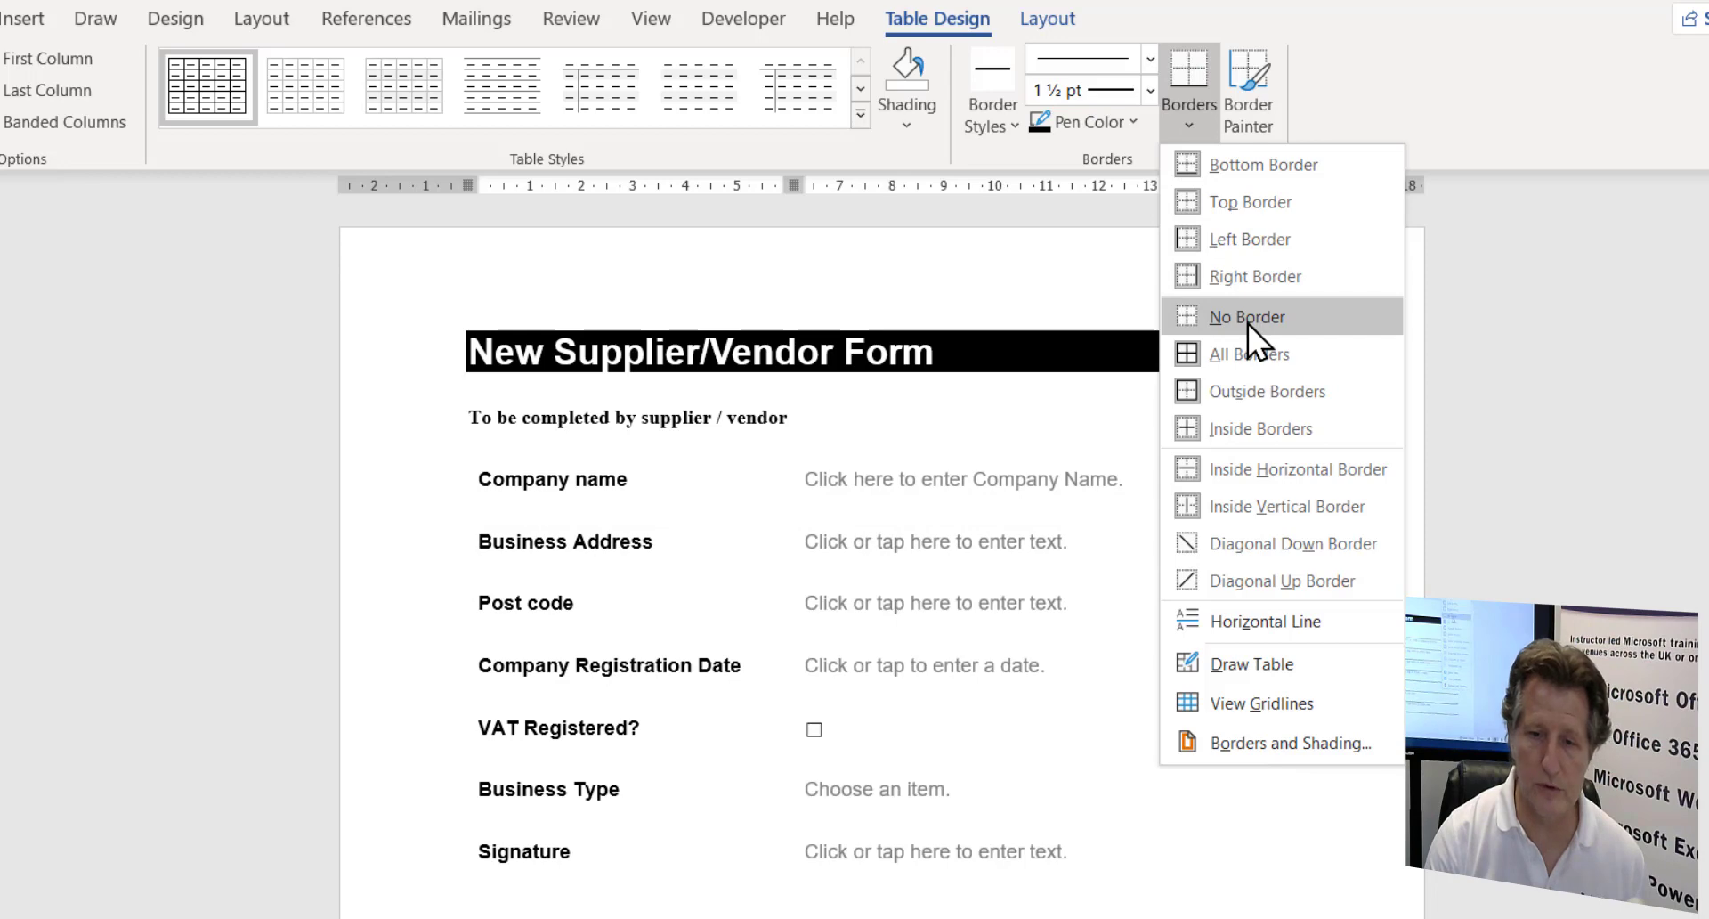
pyautogui.click(1242, 320)
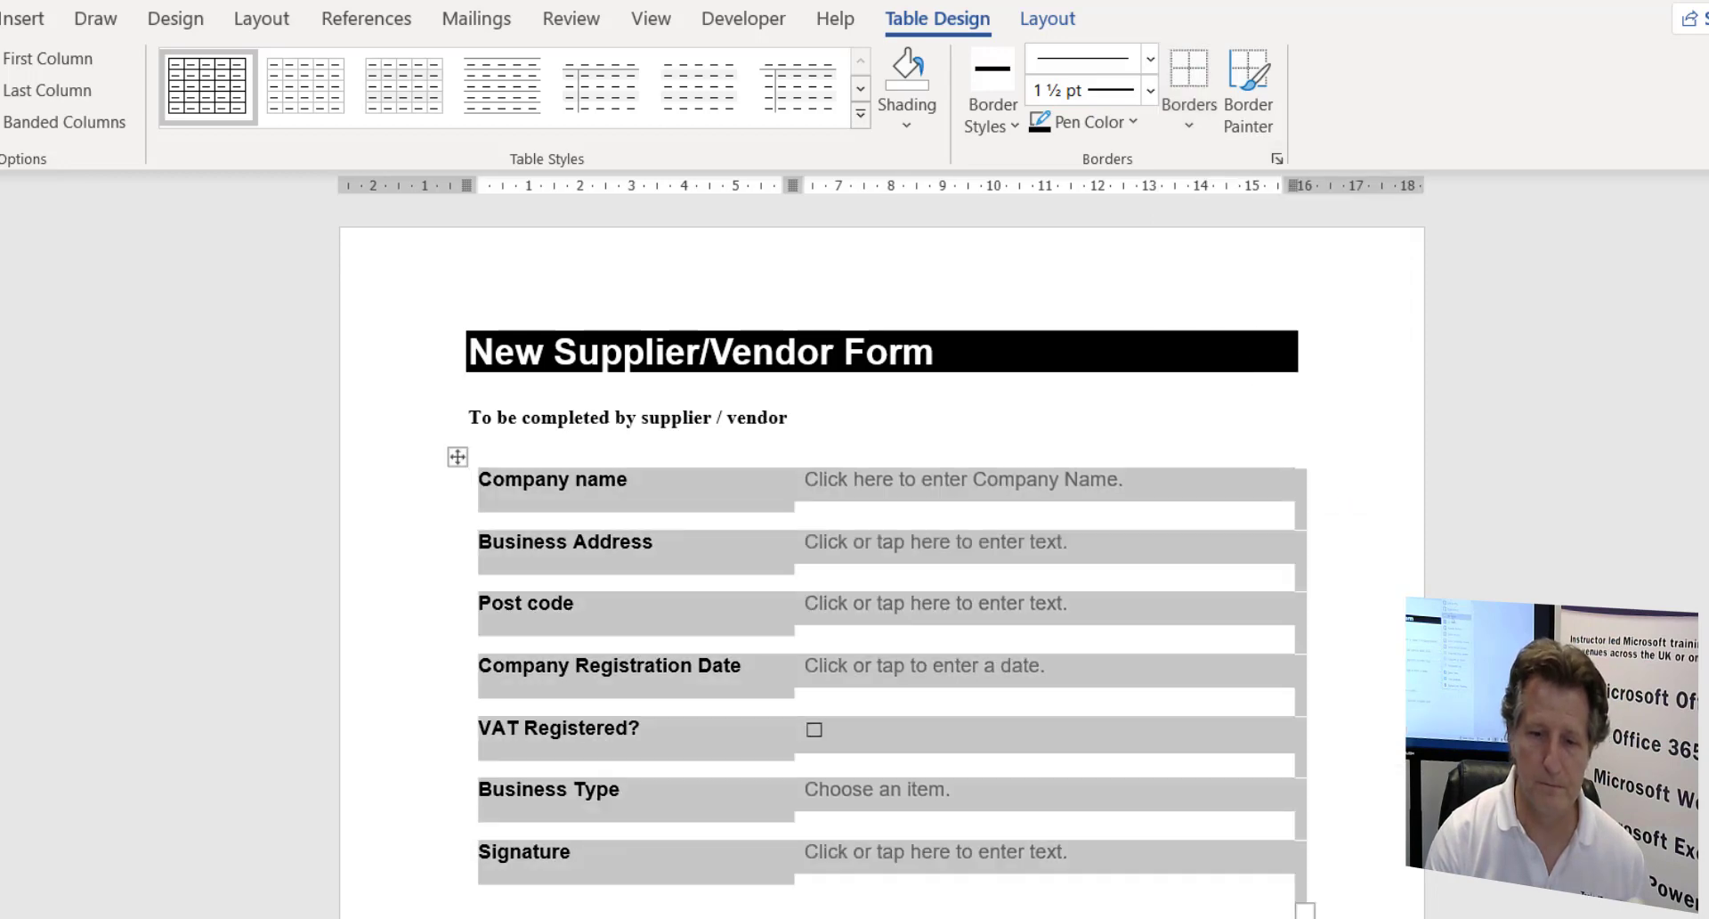
pyautogui.click(469, 908)
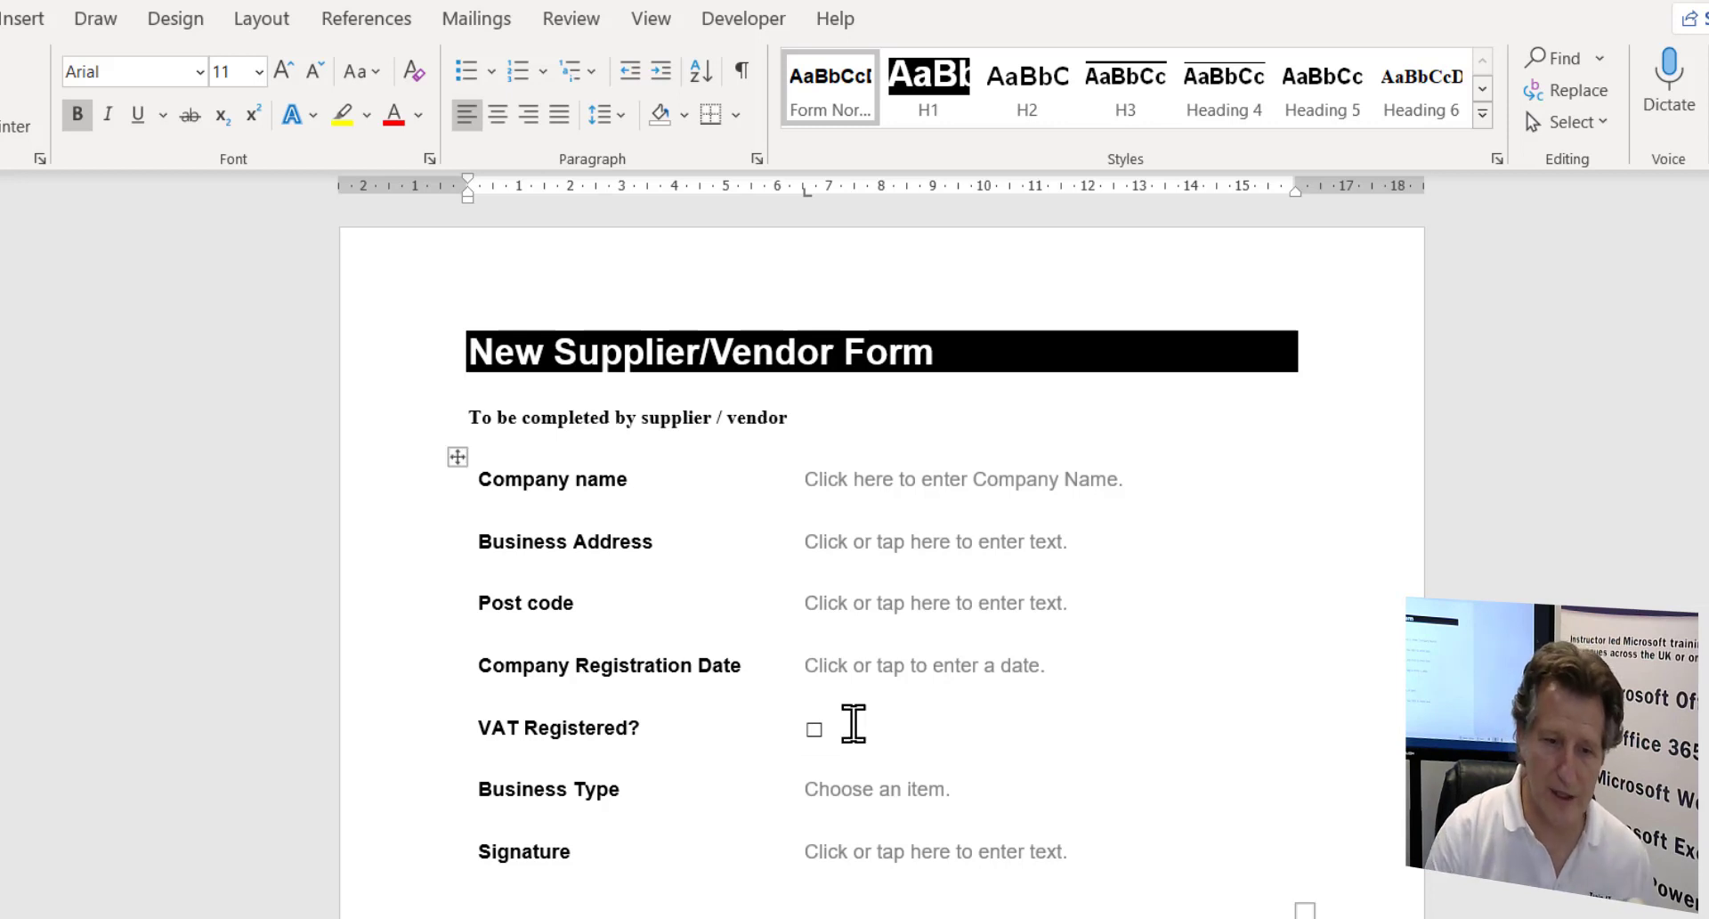
pyautogui.click(469, 455)
pyautogui.click(936, 19)
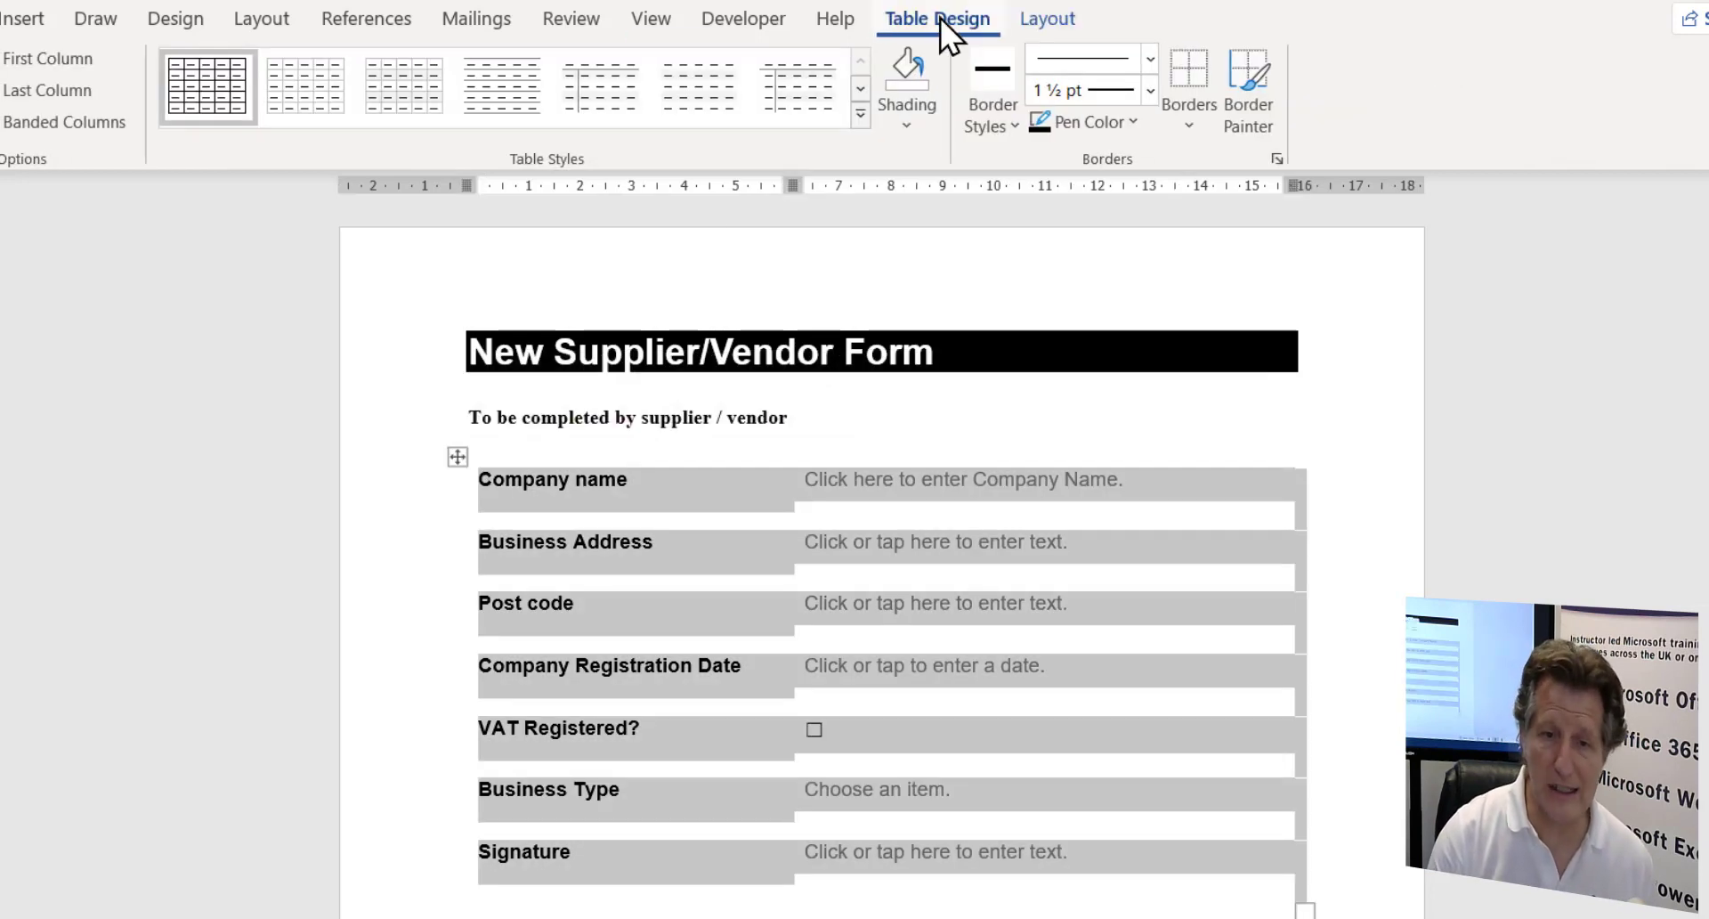
pyautogui.click(860, 91)
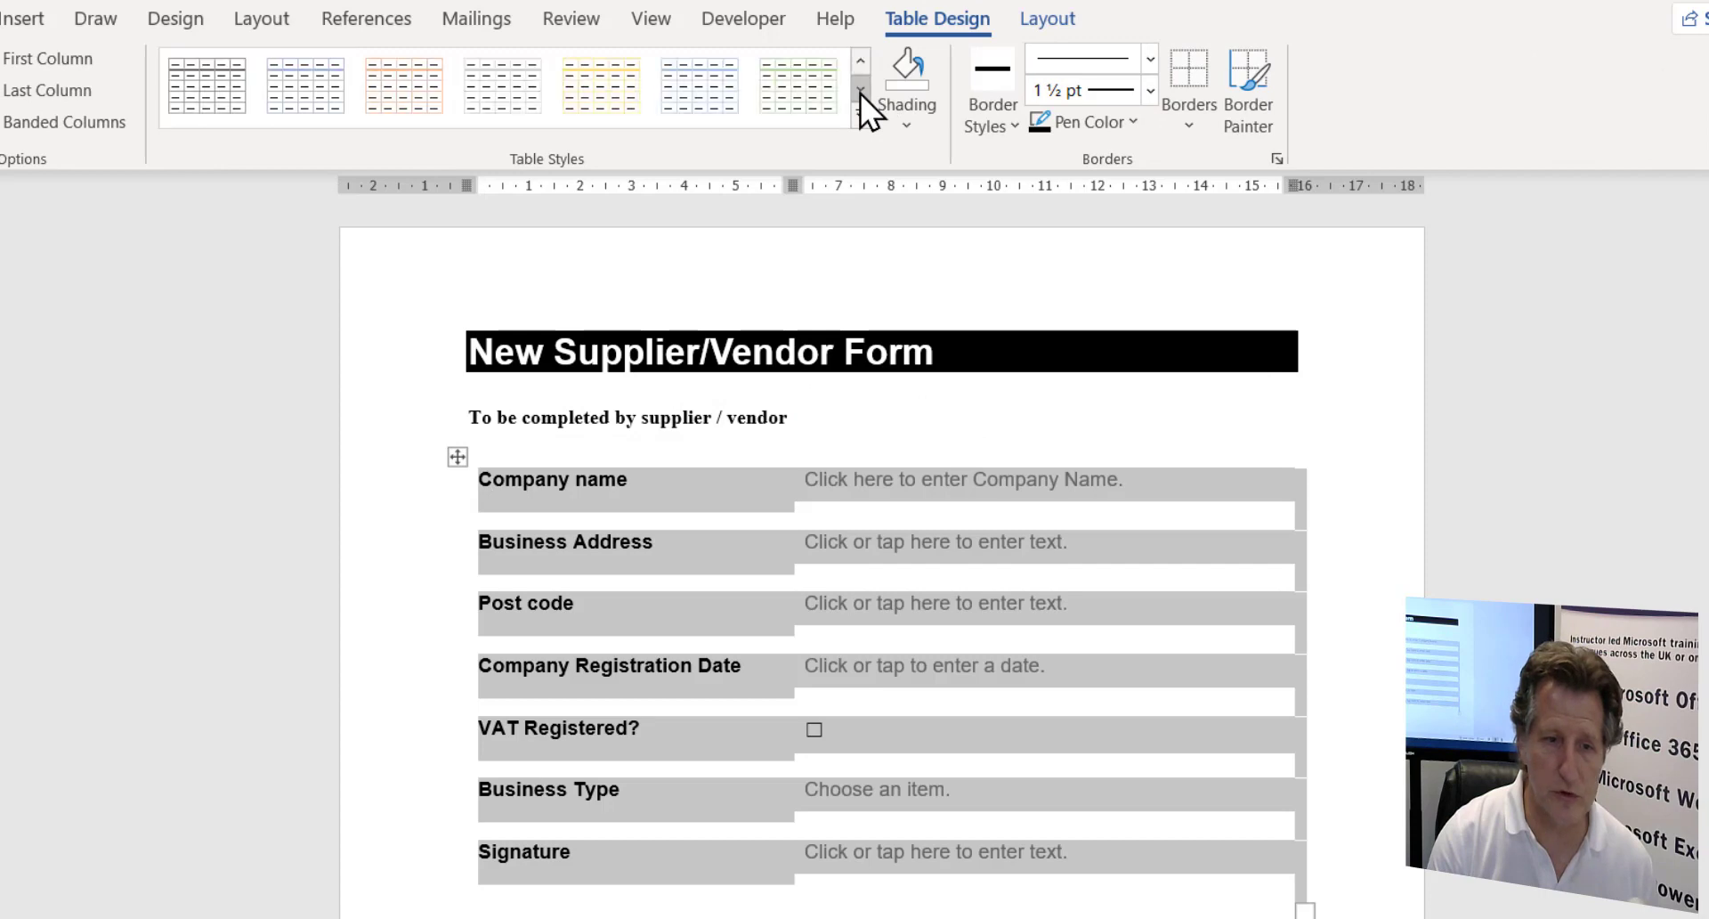
pyautogui.click(863, 114)
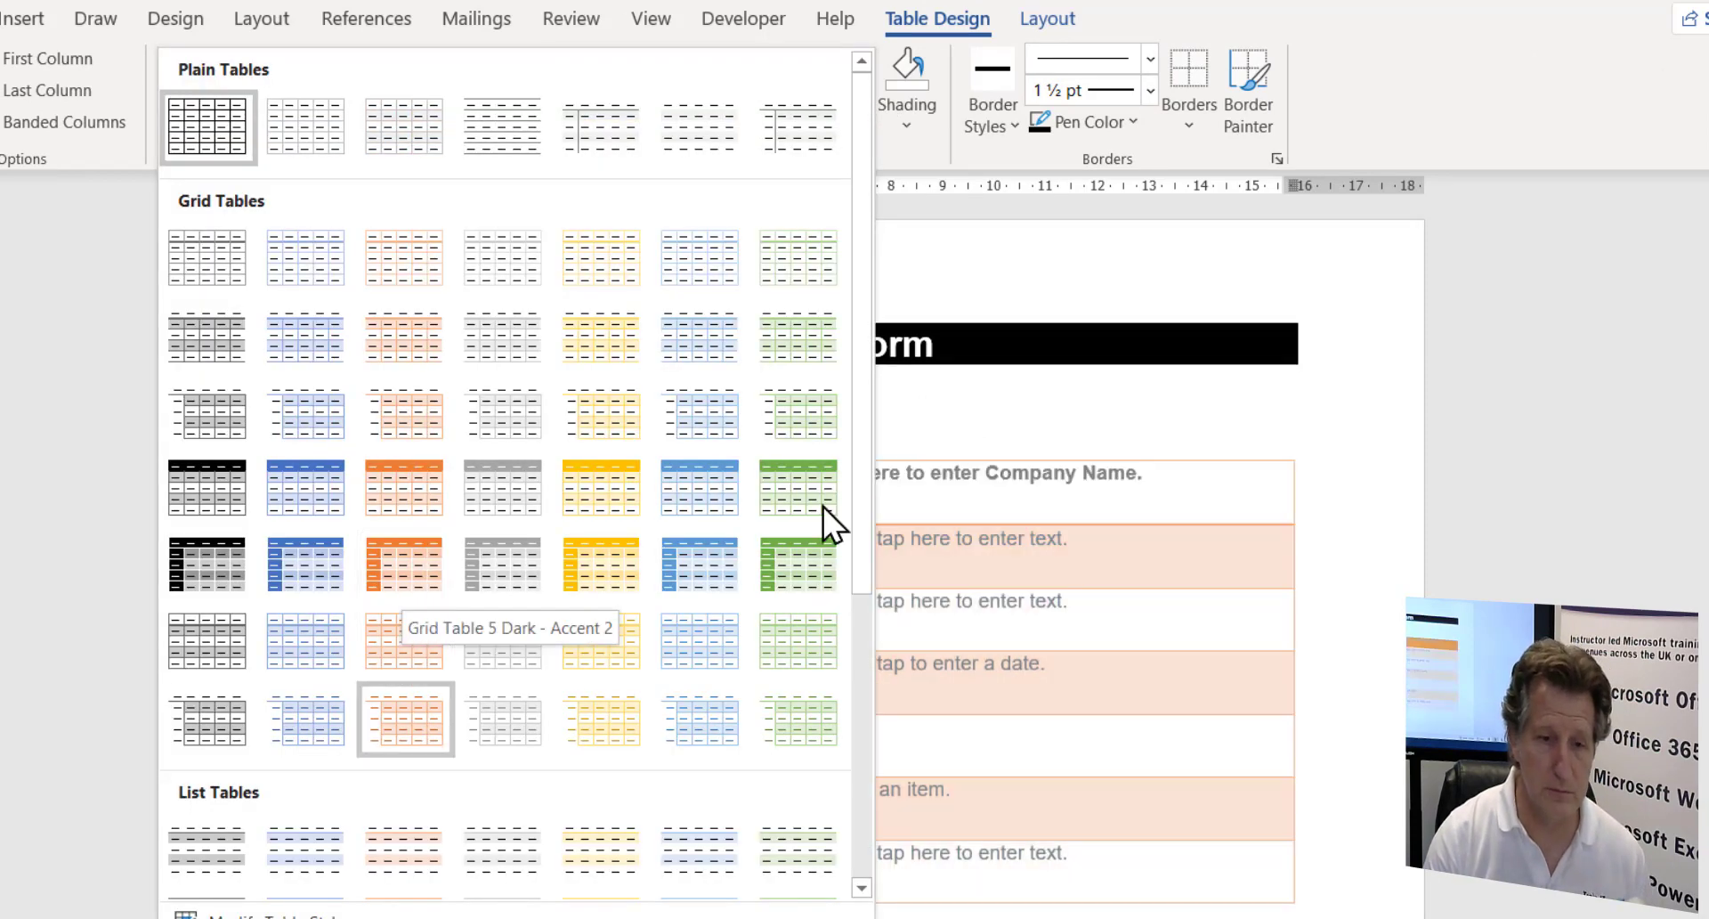
pyautogui.moveTo(860, 446); pyautogui.dragTo(851, 848)
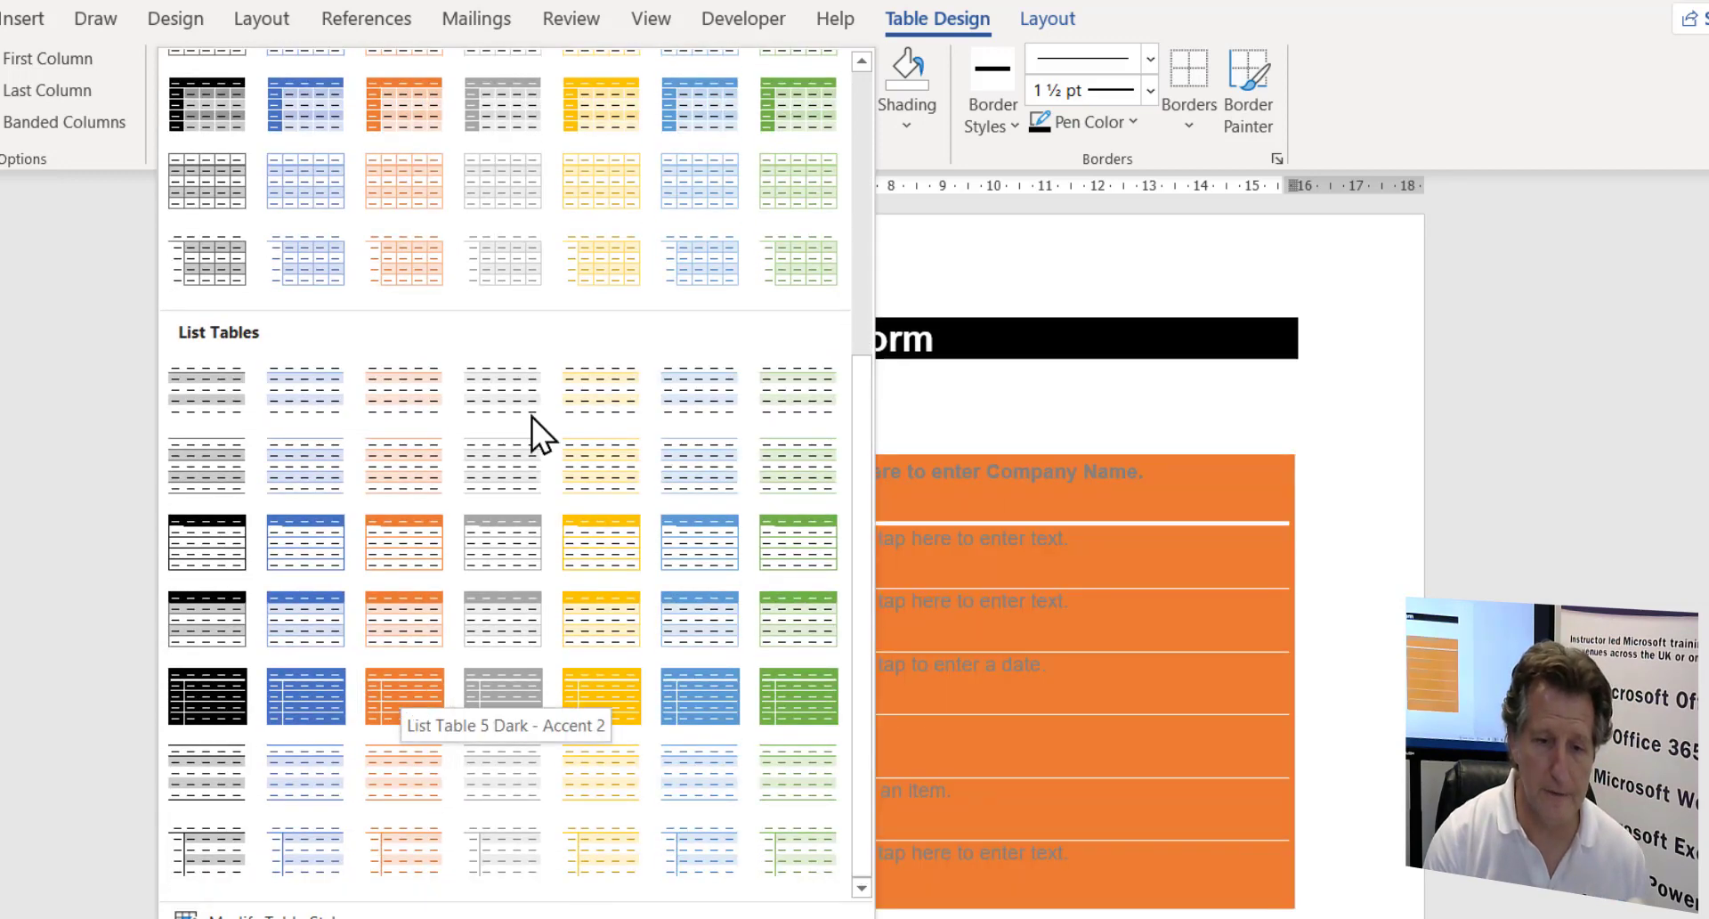
pyautogui.click(1505, 490)
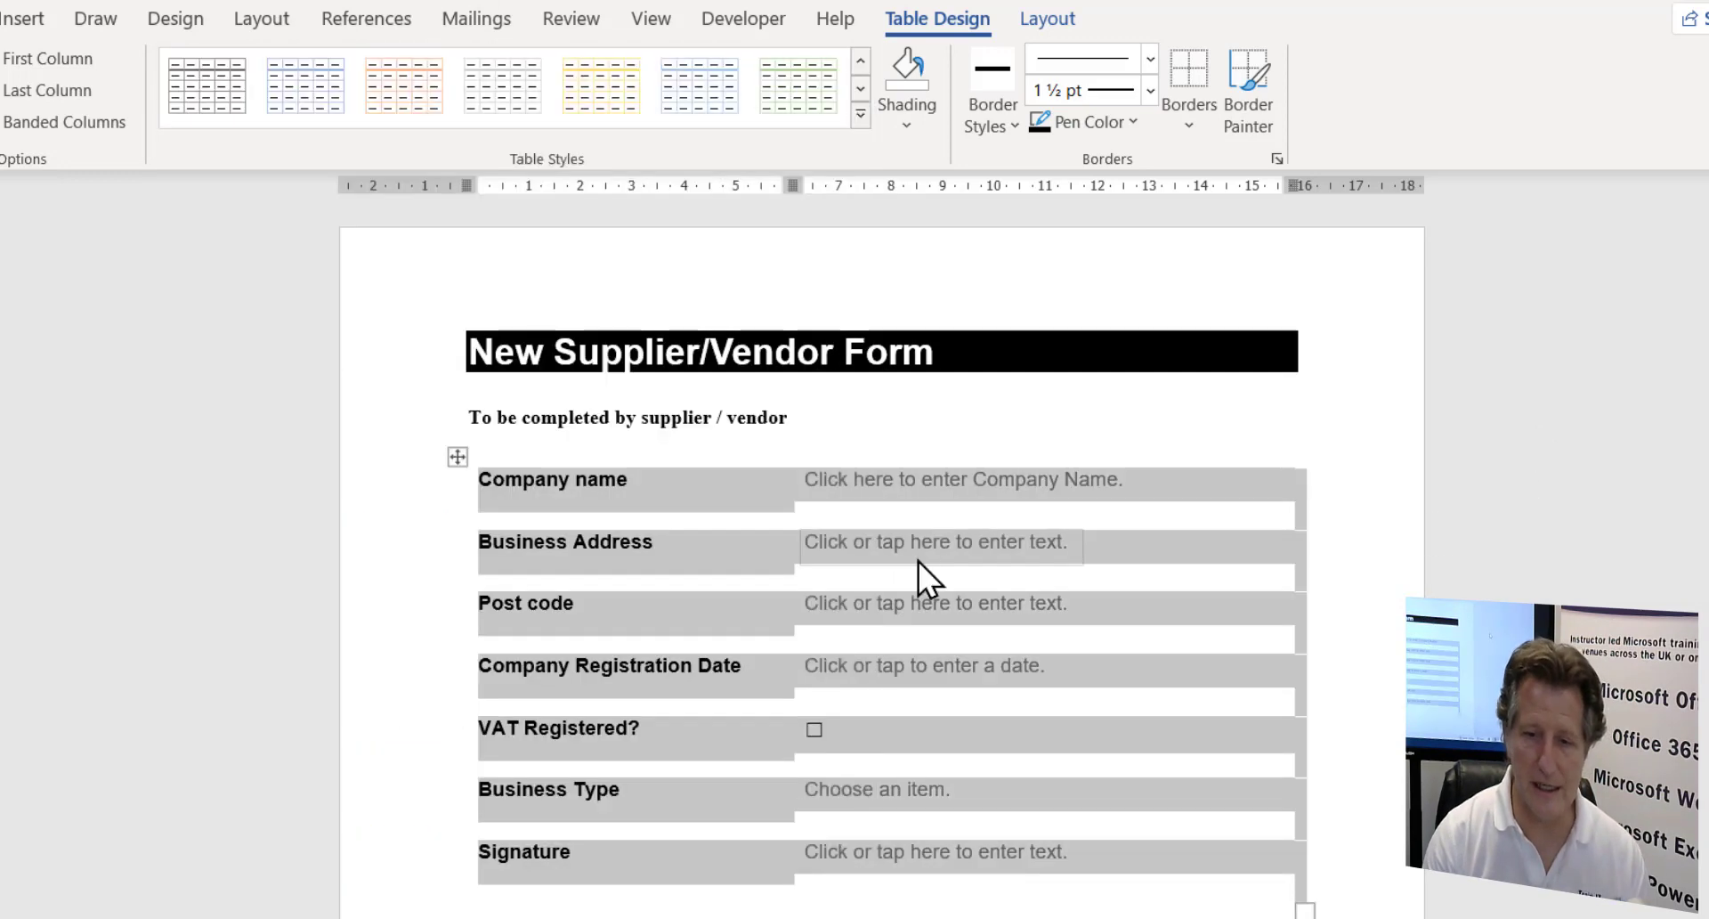
pyautogui.click(1011, 785)
pyautogui.click(1038, 908)
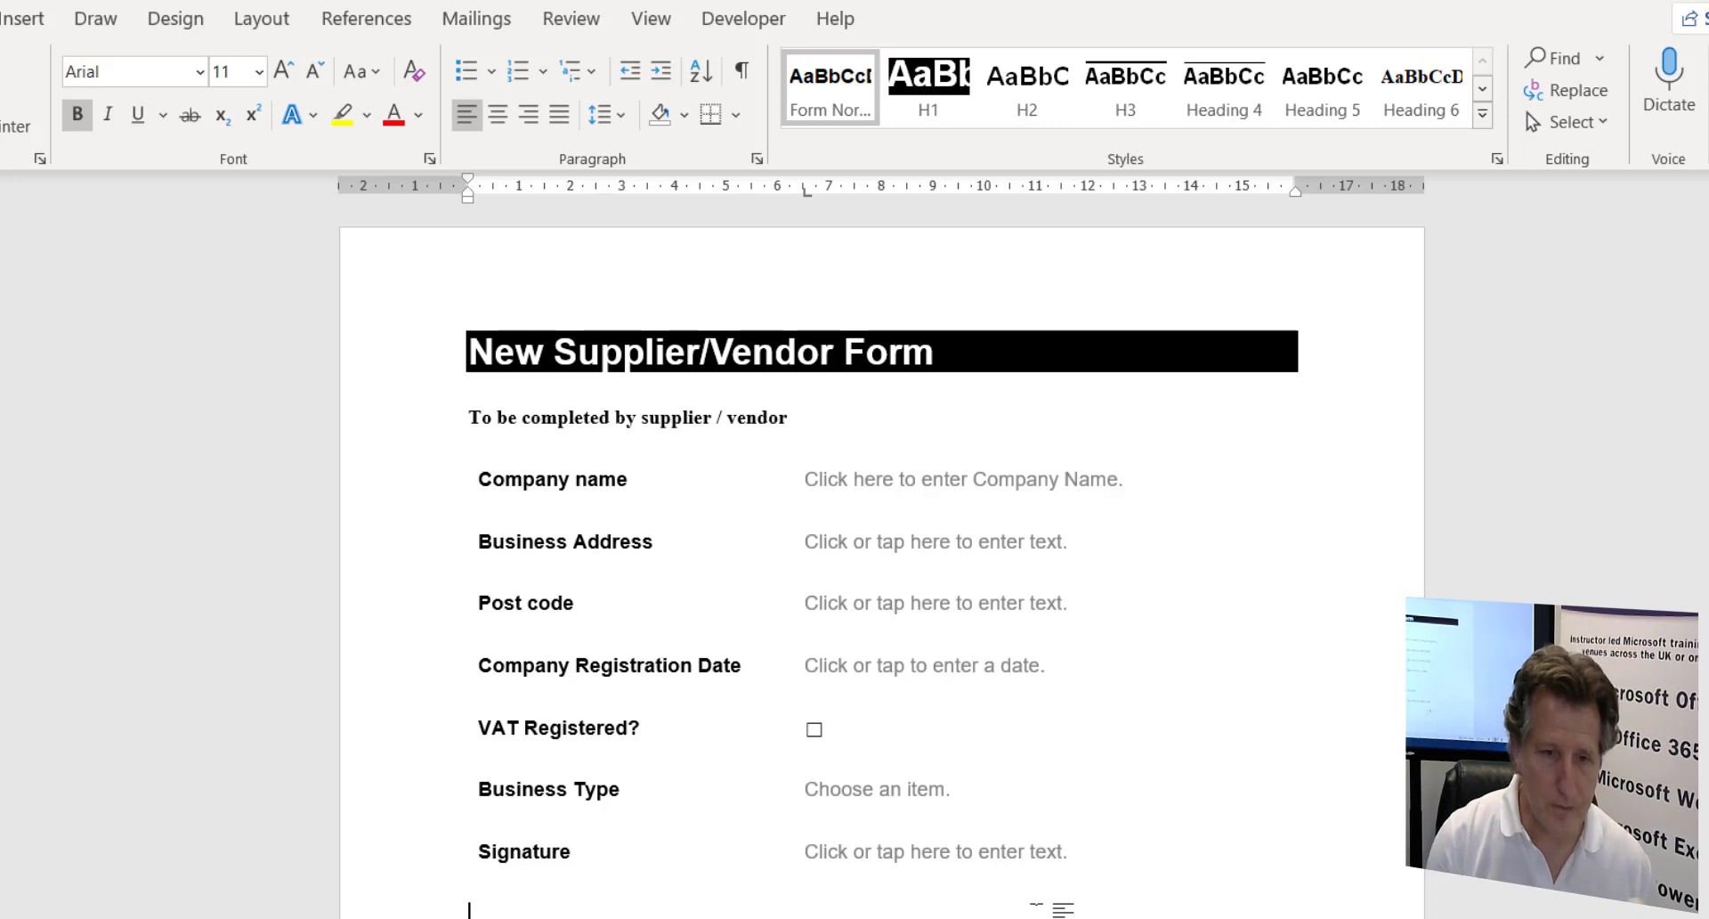
# - Open Restrict Editing from Developer, look at the formatting style settings, then leave Limit formatting unticked
pyautogui.click(723, 21)
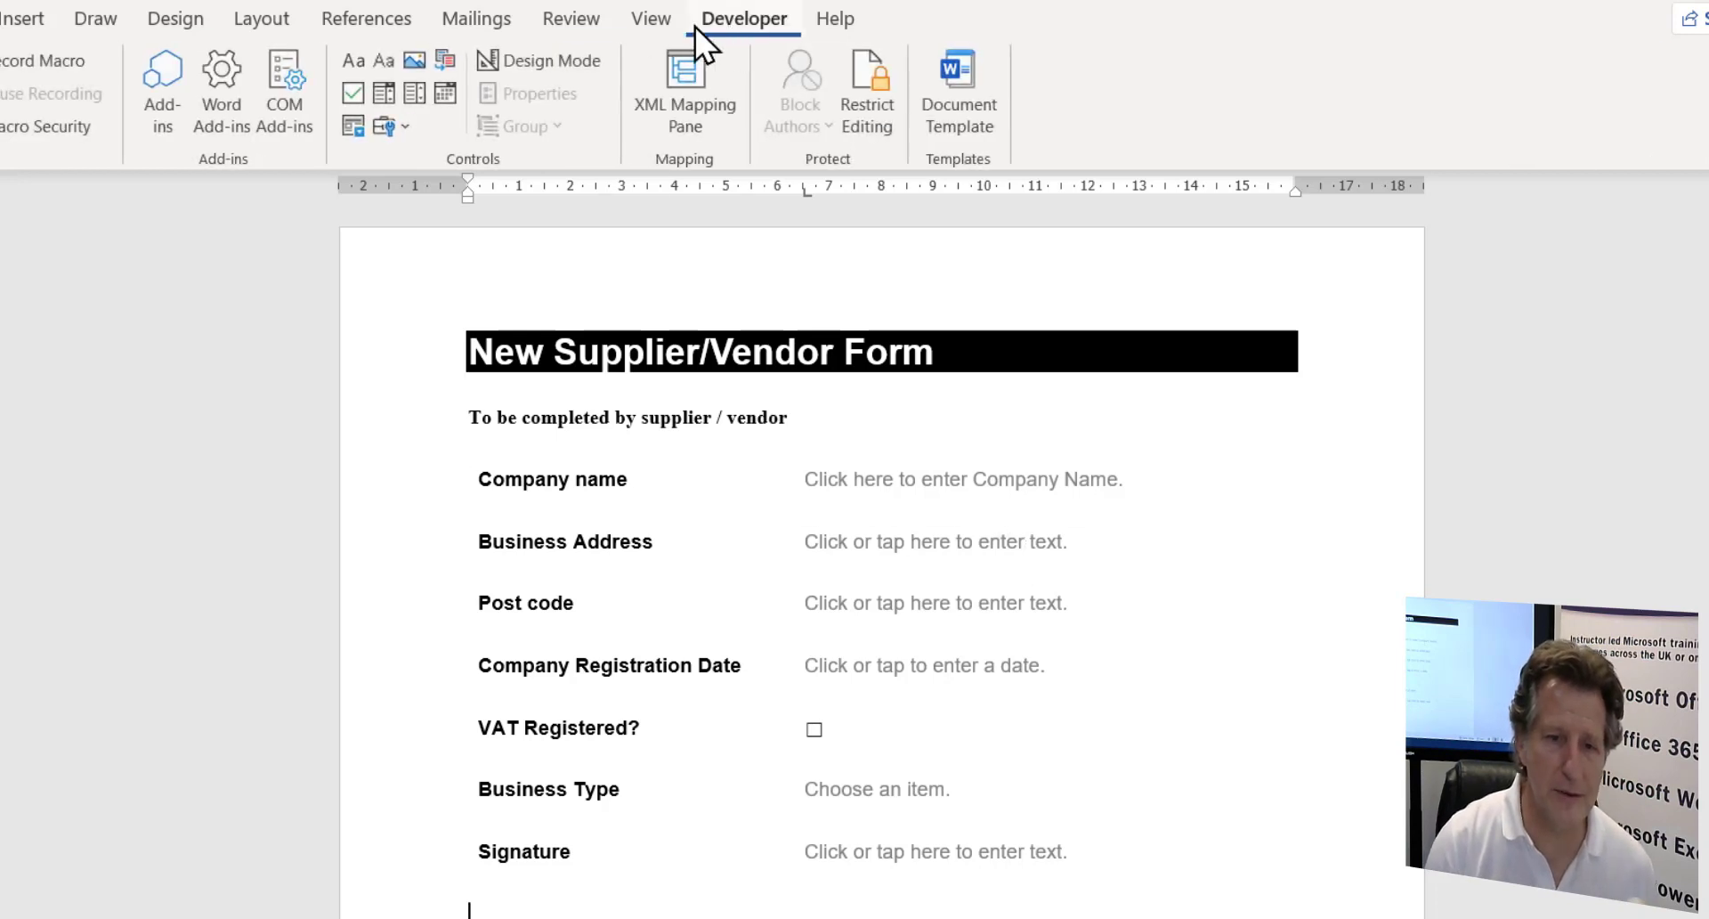
pyautogui.click(873, 99)
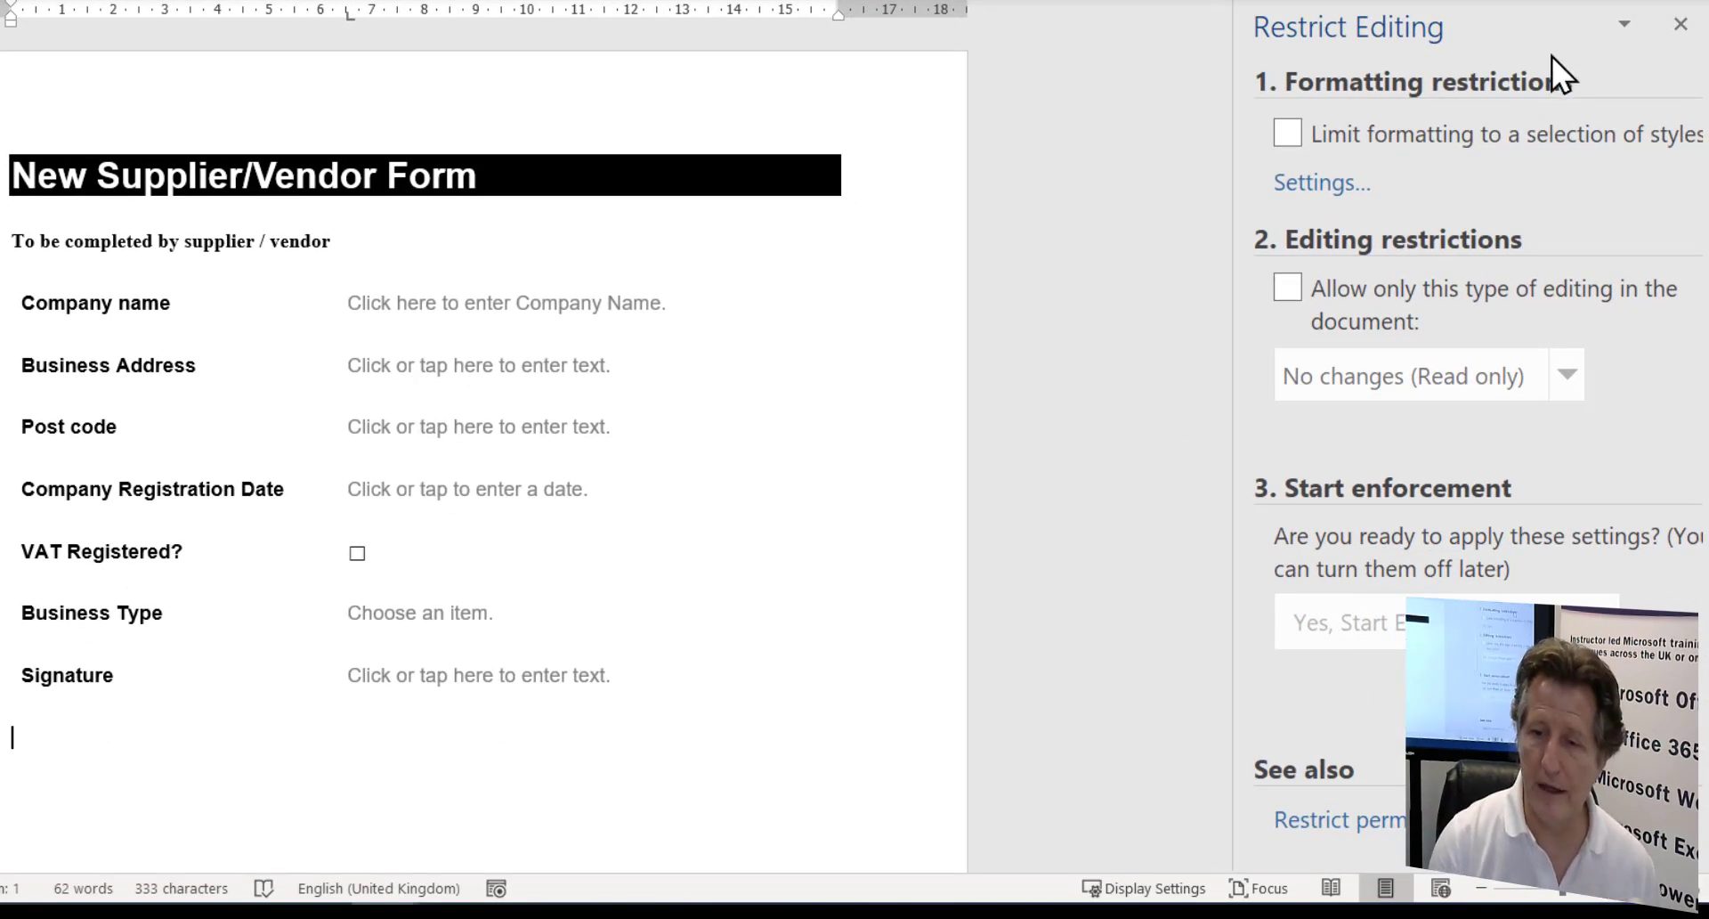
pyautogui.click(1291, 134)
pyautogui.click(1324, 183)
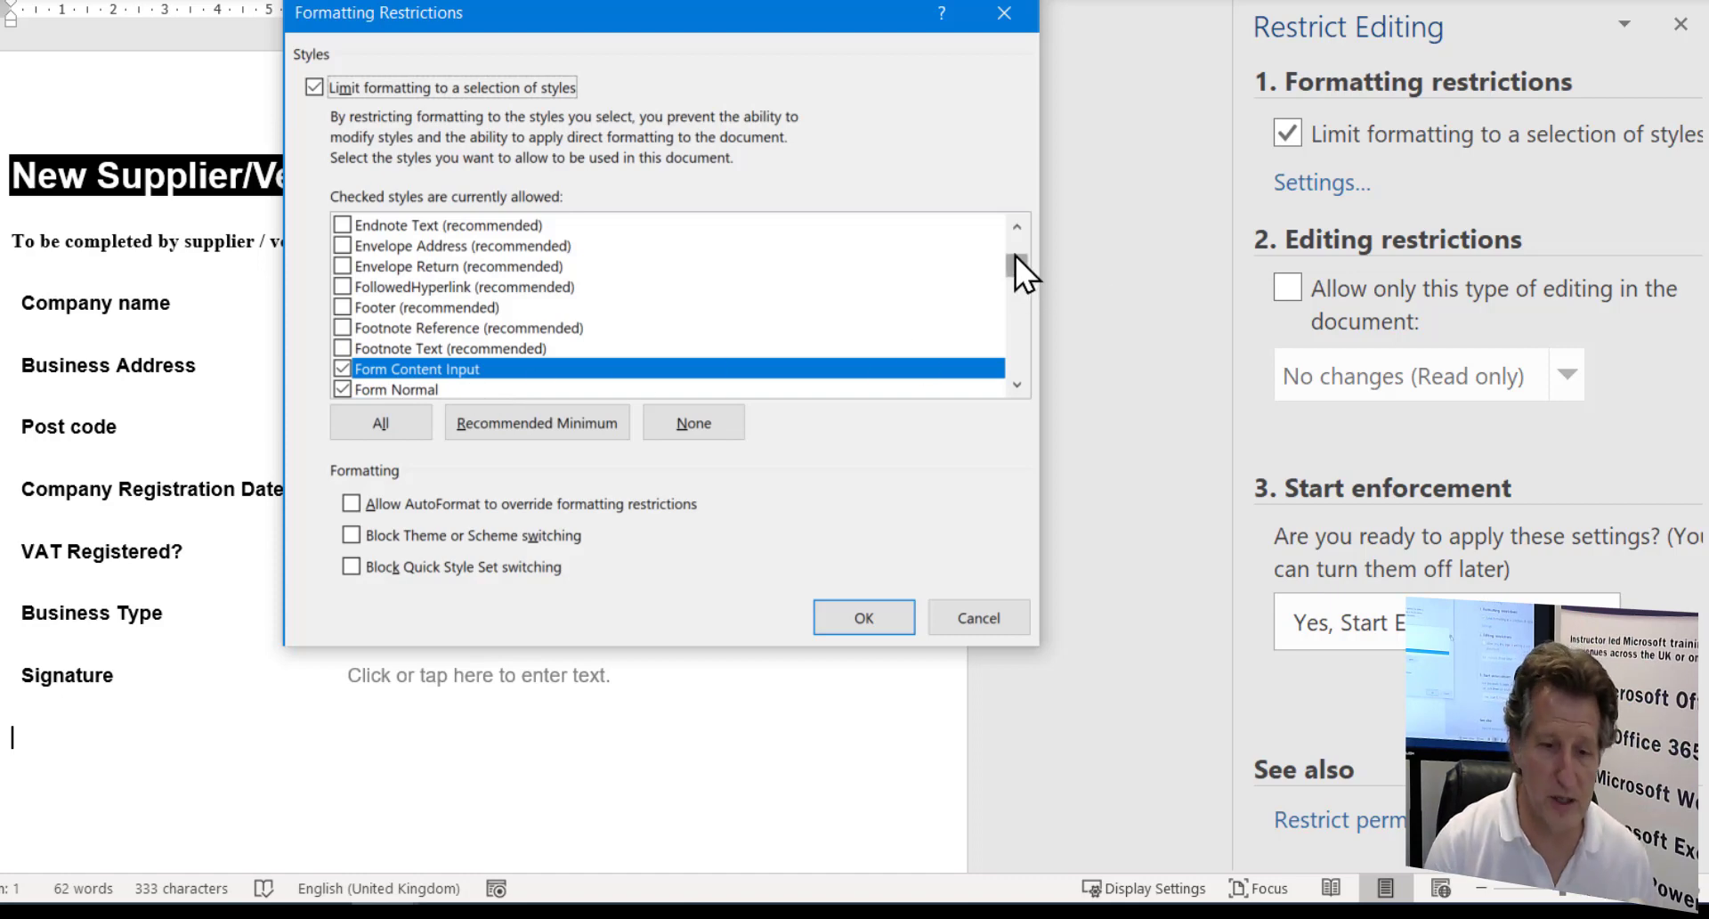
pyautogui.moveTo(1015, 255)
pyautogui.mouseDown()
pyautogui.moveTo(1015, 227)
pyautogui.moveTo(1013, 297)
pyautogui.mouseUp()
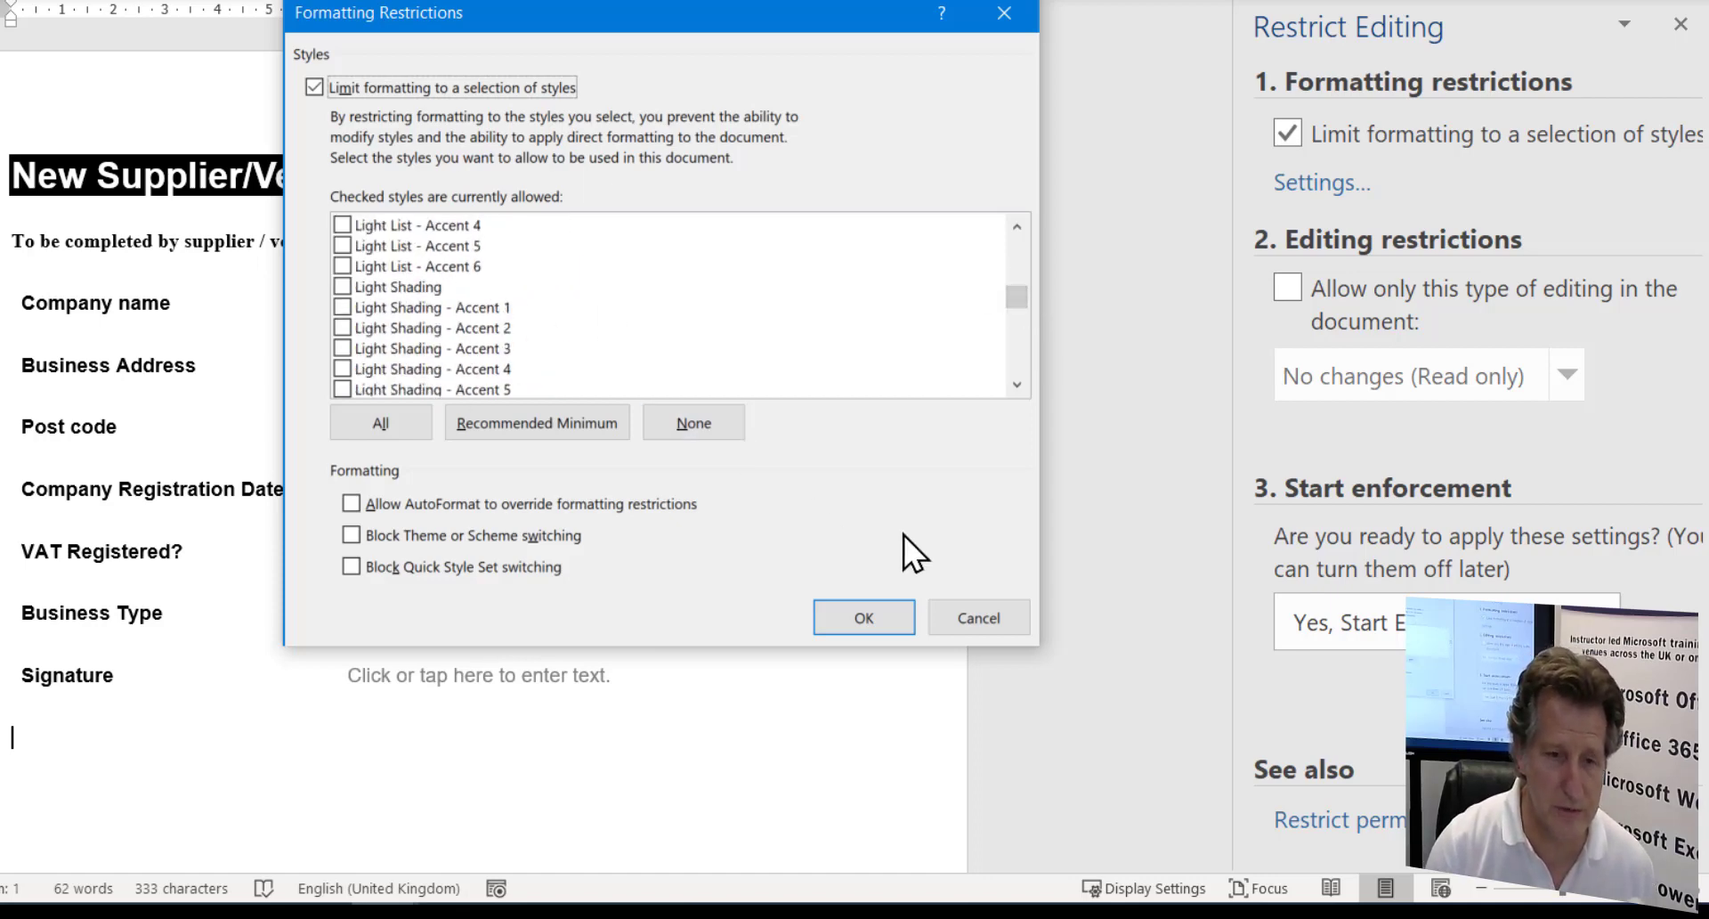
pyautogui.click(979, 618)
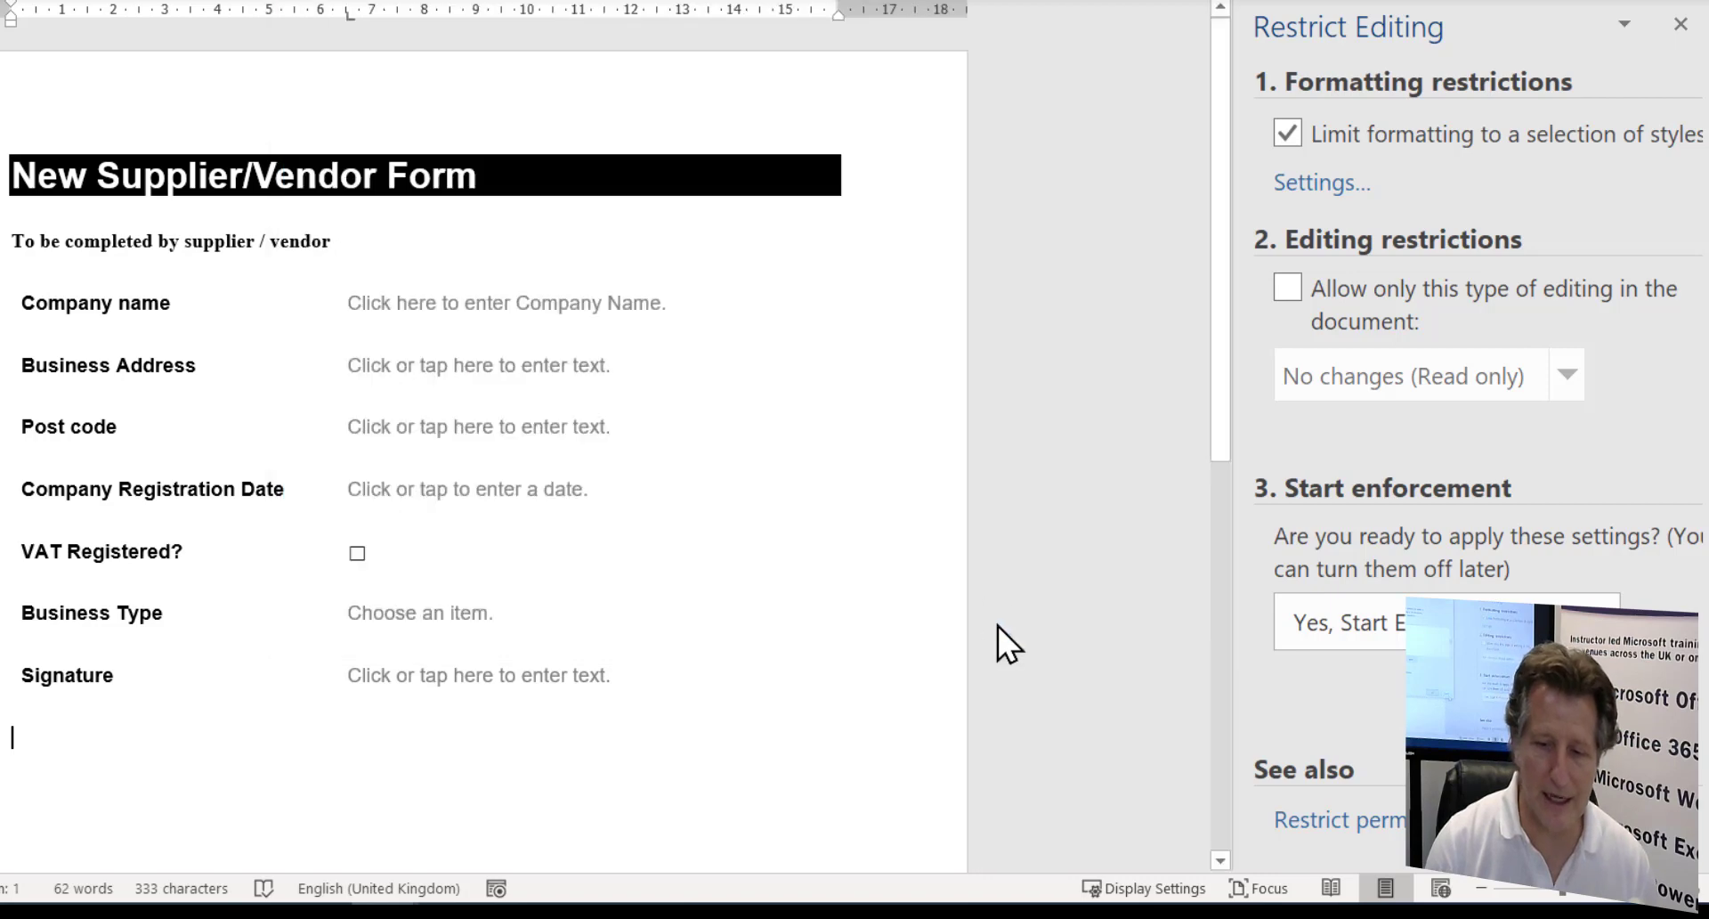
pyautogui.click(1288, 133)
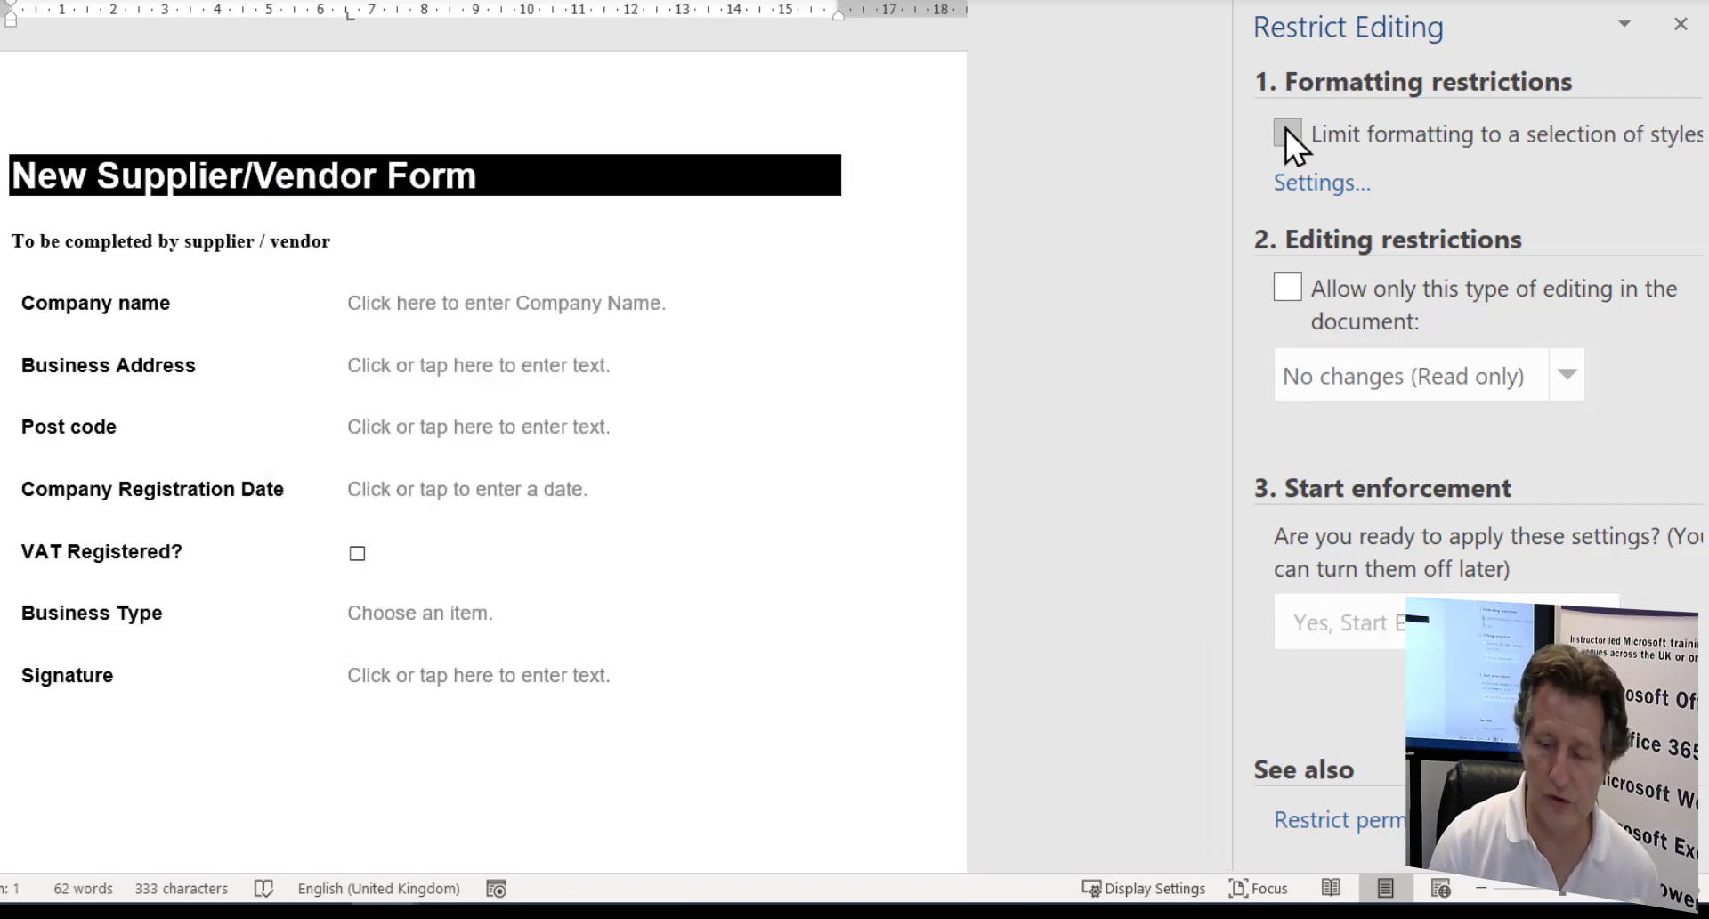
# - Tick 'Allow only this type of editing' and set the allowed editing to 'Filling in forms'
pyautogui.click(1295, 283)
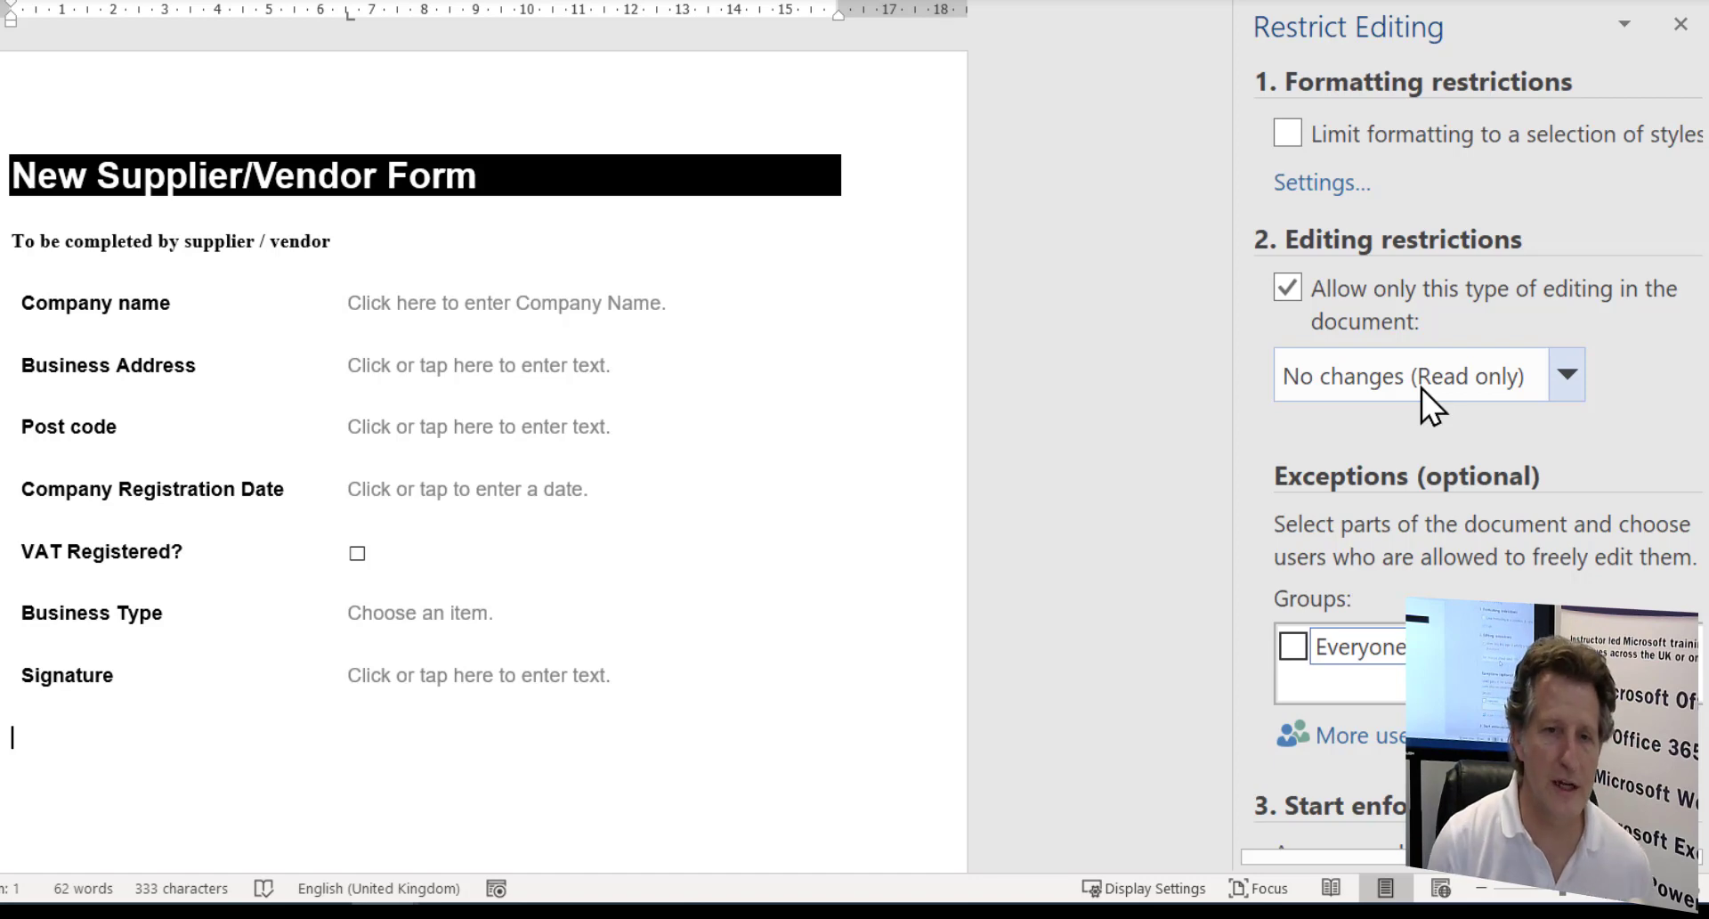
pyautogui.click(1568, 368)
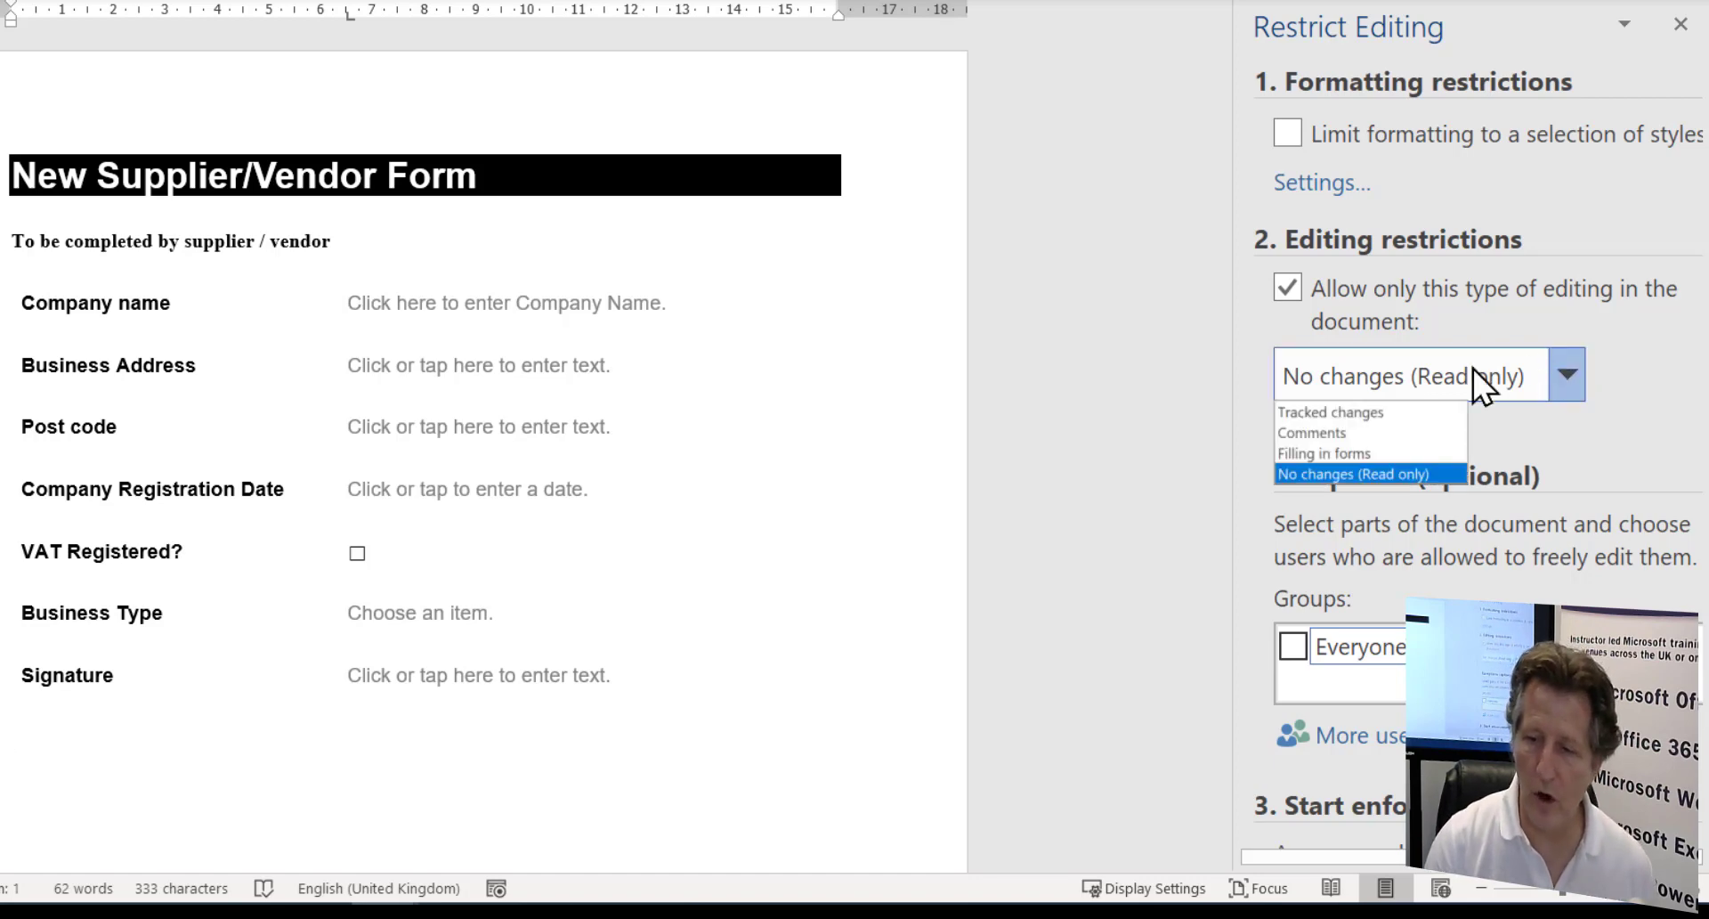
pyautogui.click(1312, 436)
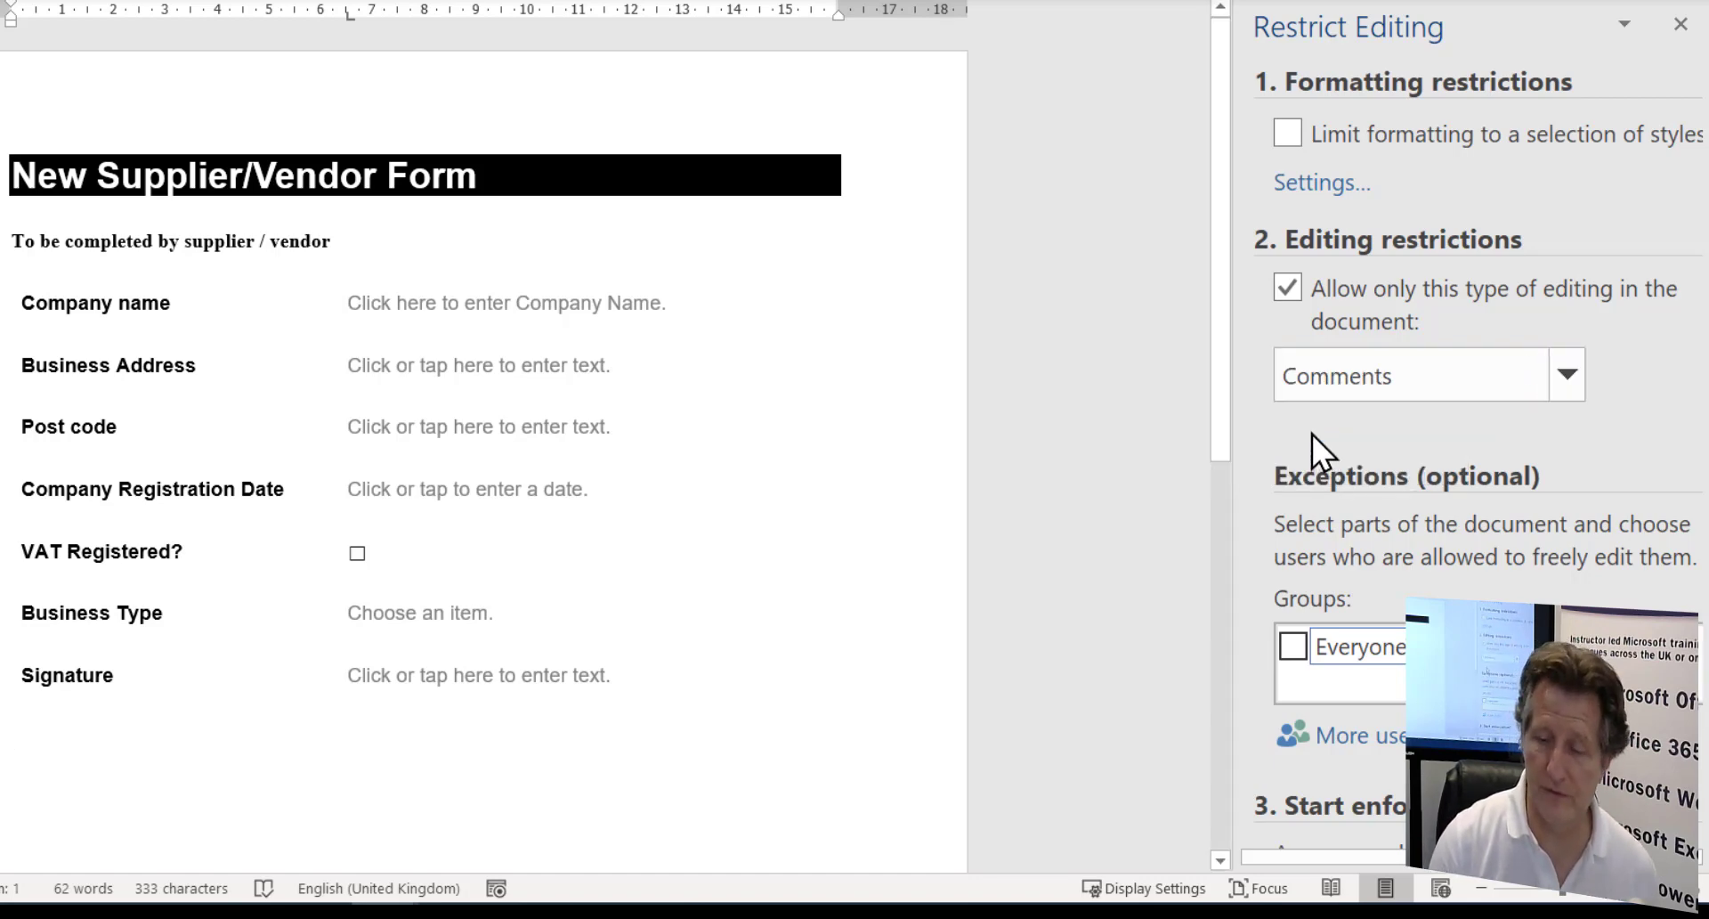
pyautogui.click(1566, 381)
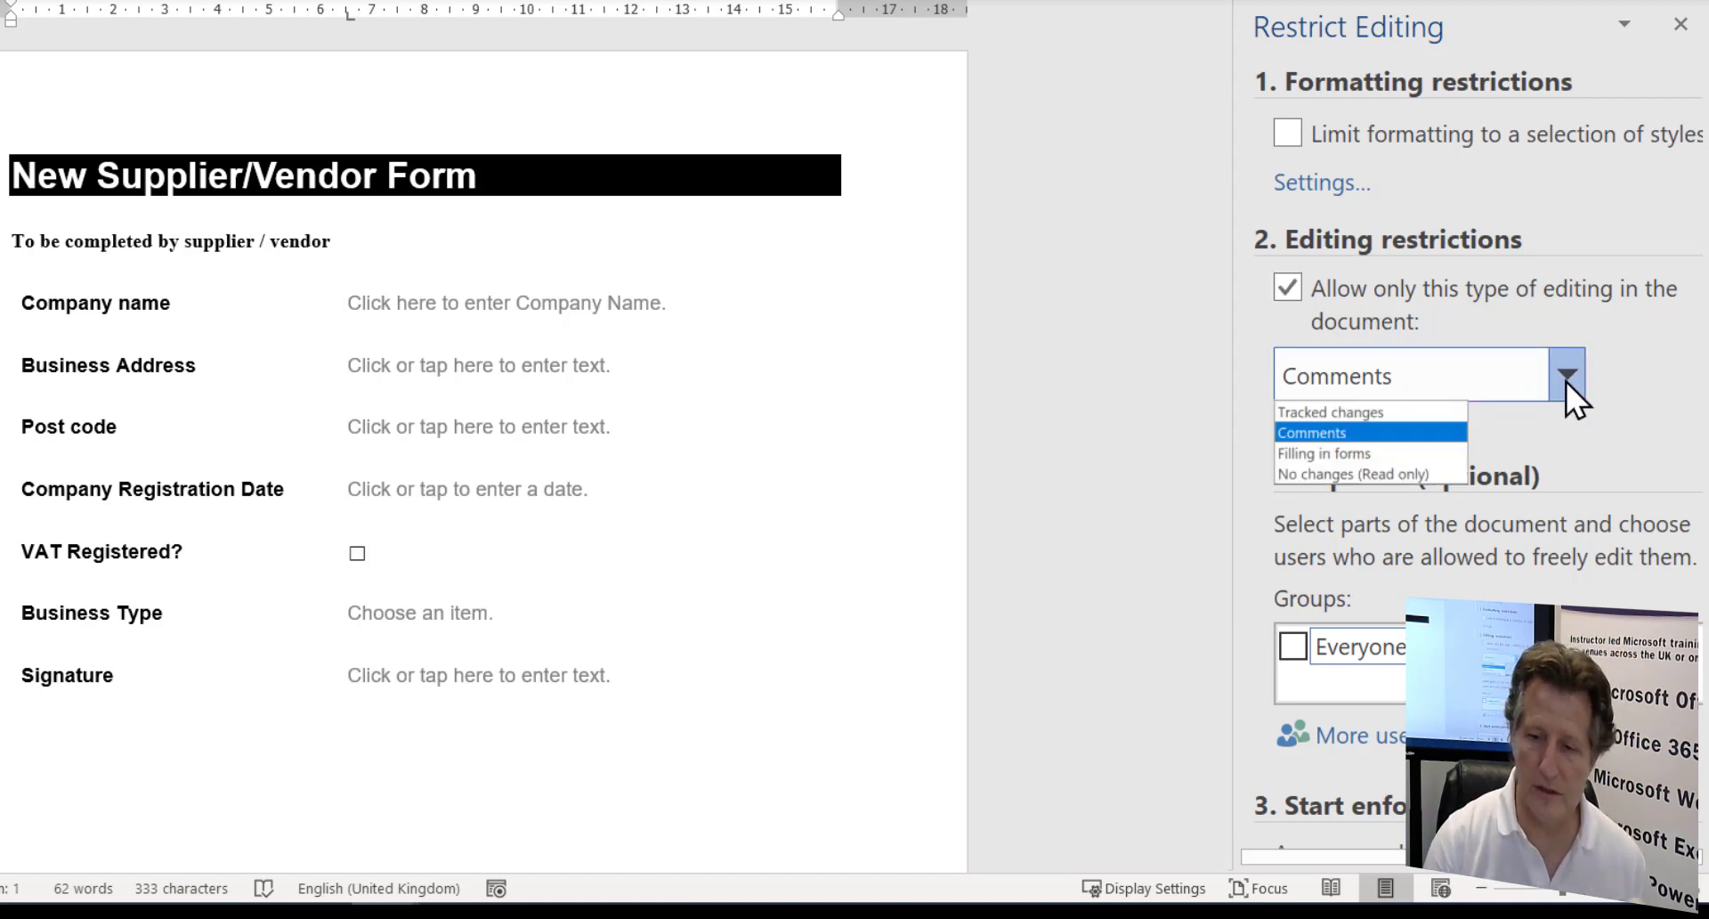
pyautogui.click(1305, 454)
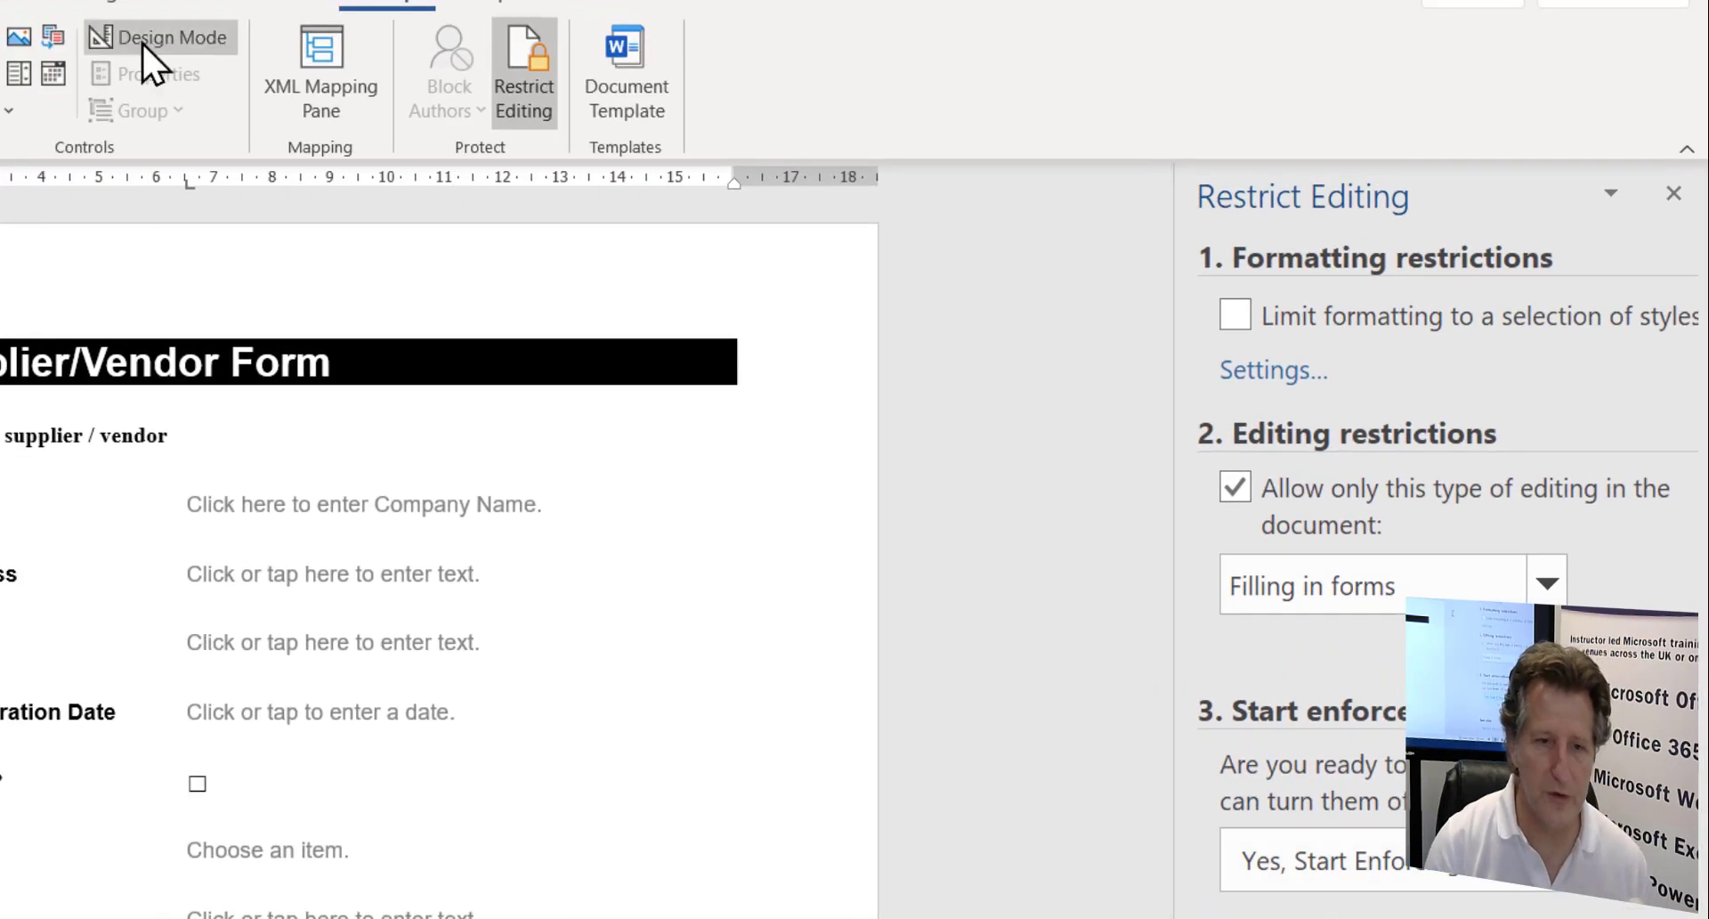
pyautogui.click(141, 43)
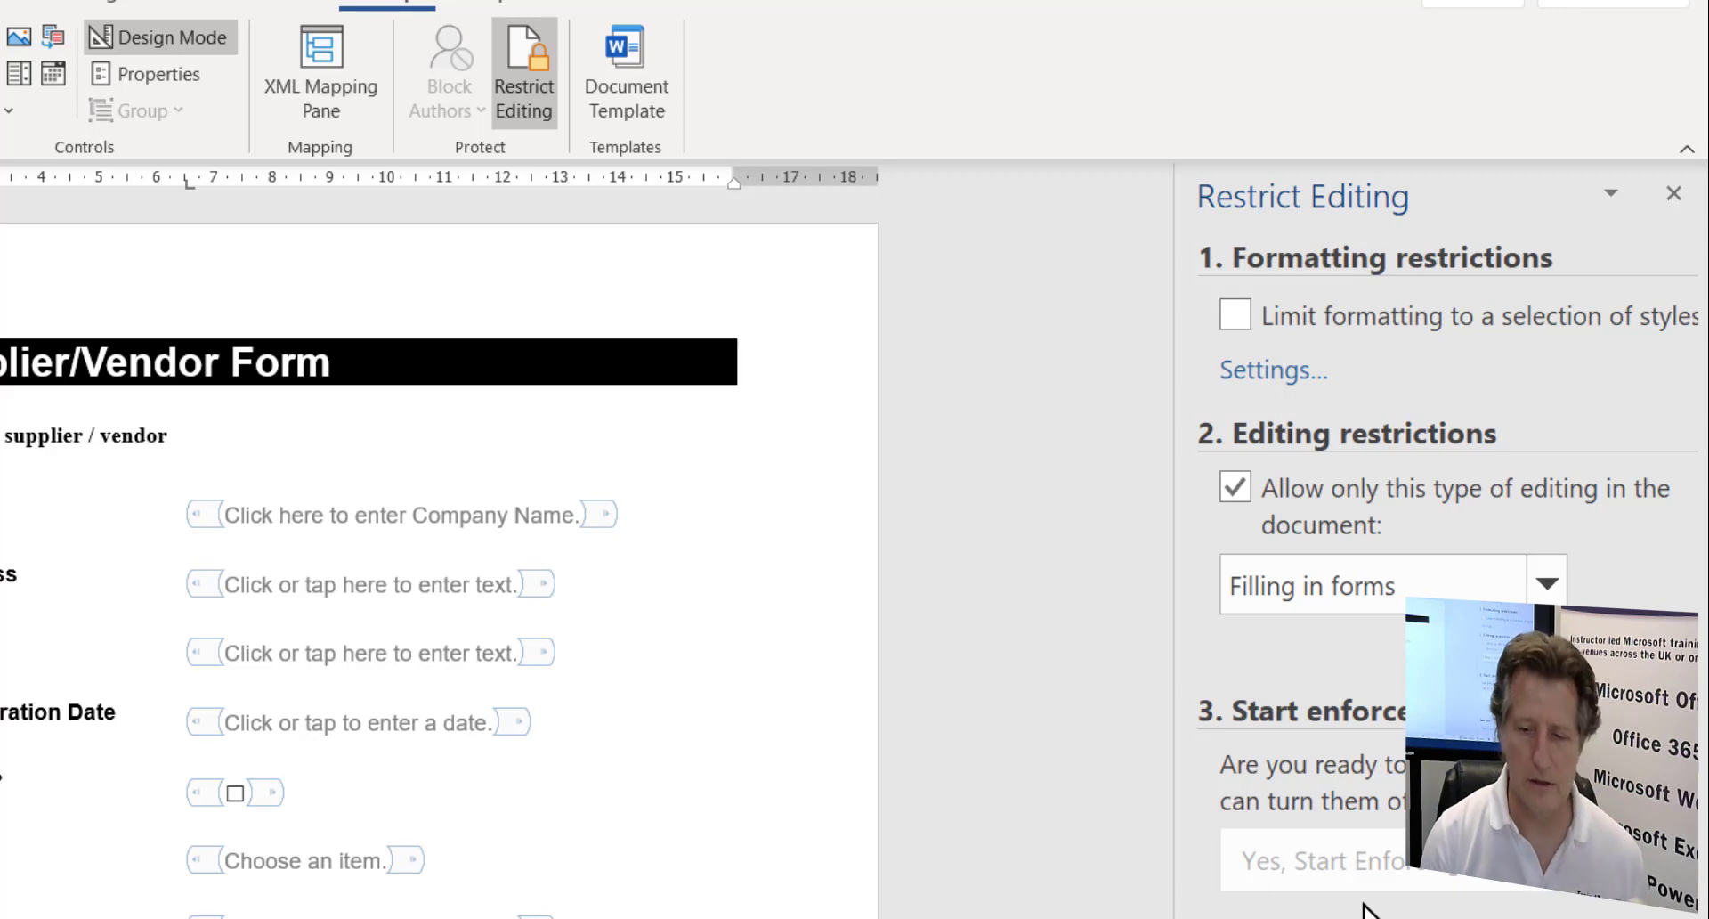
pyautogui.click(139, 46)
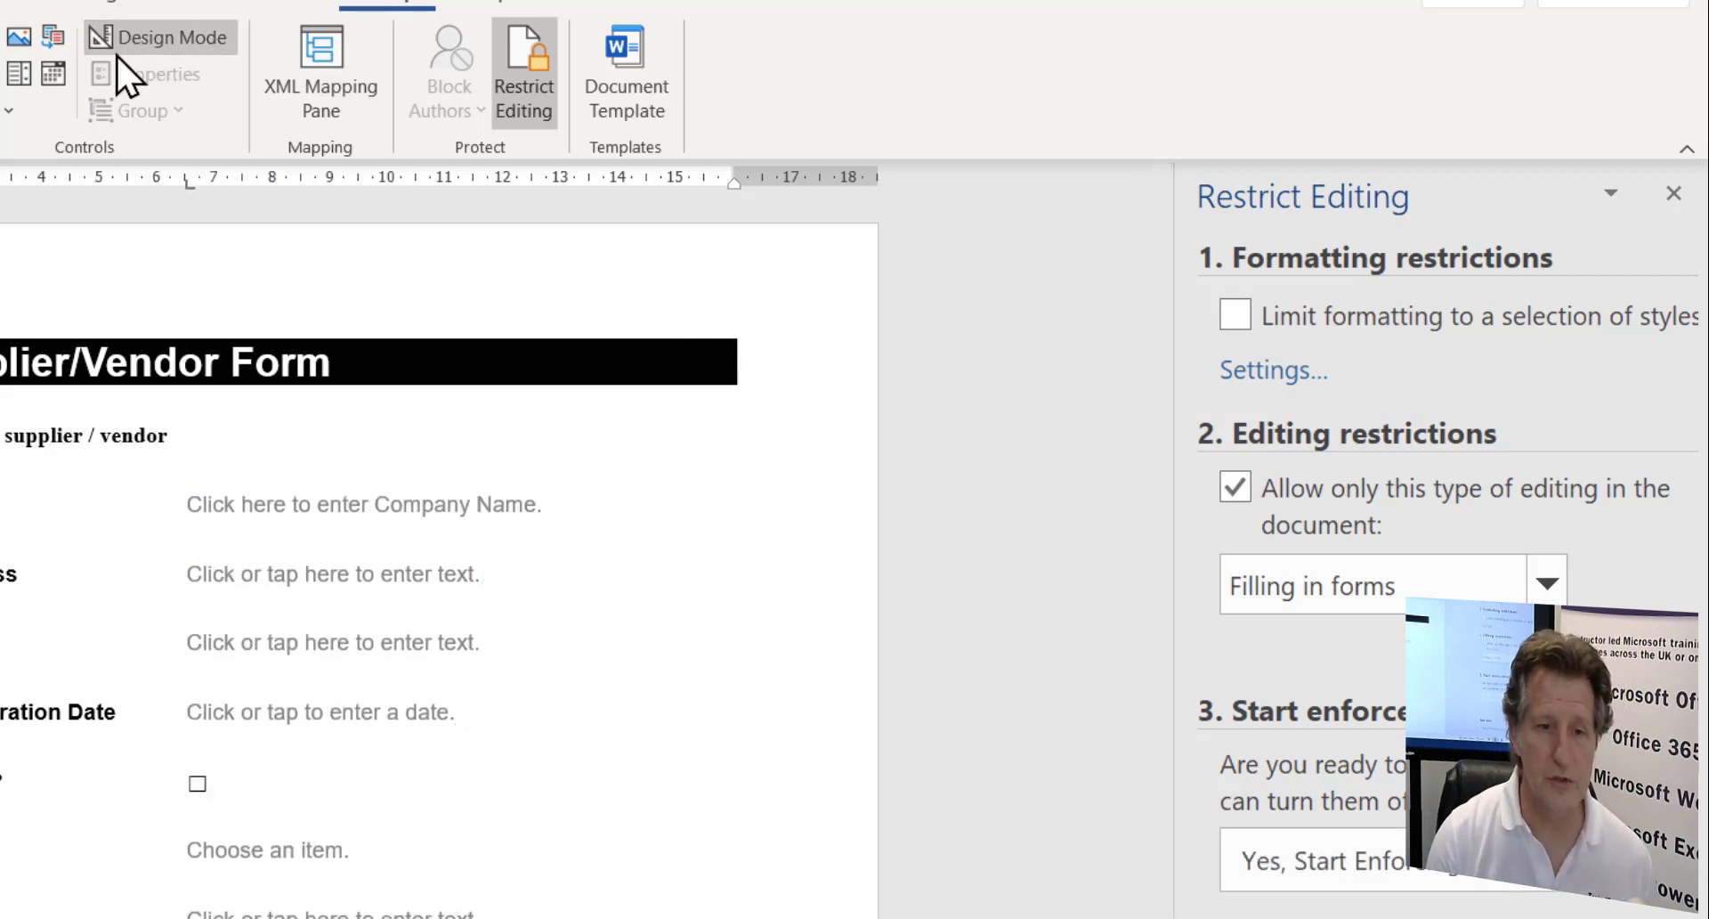
# - Start enforcing protection, entering and confirming a protection password
pyautogui.click(1434, 885)
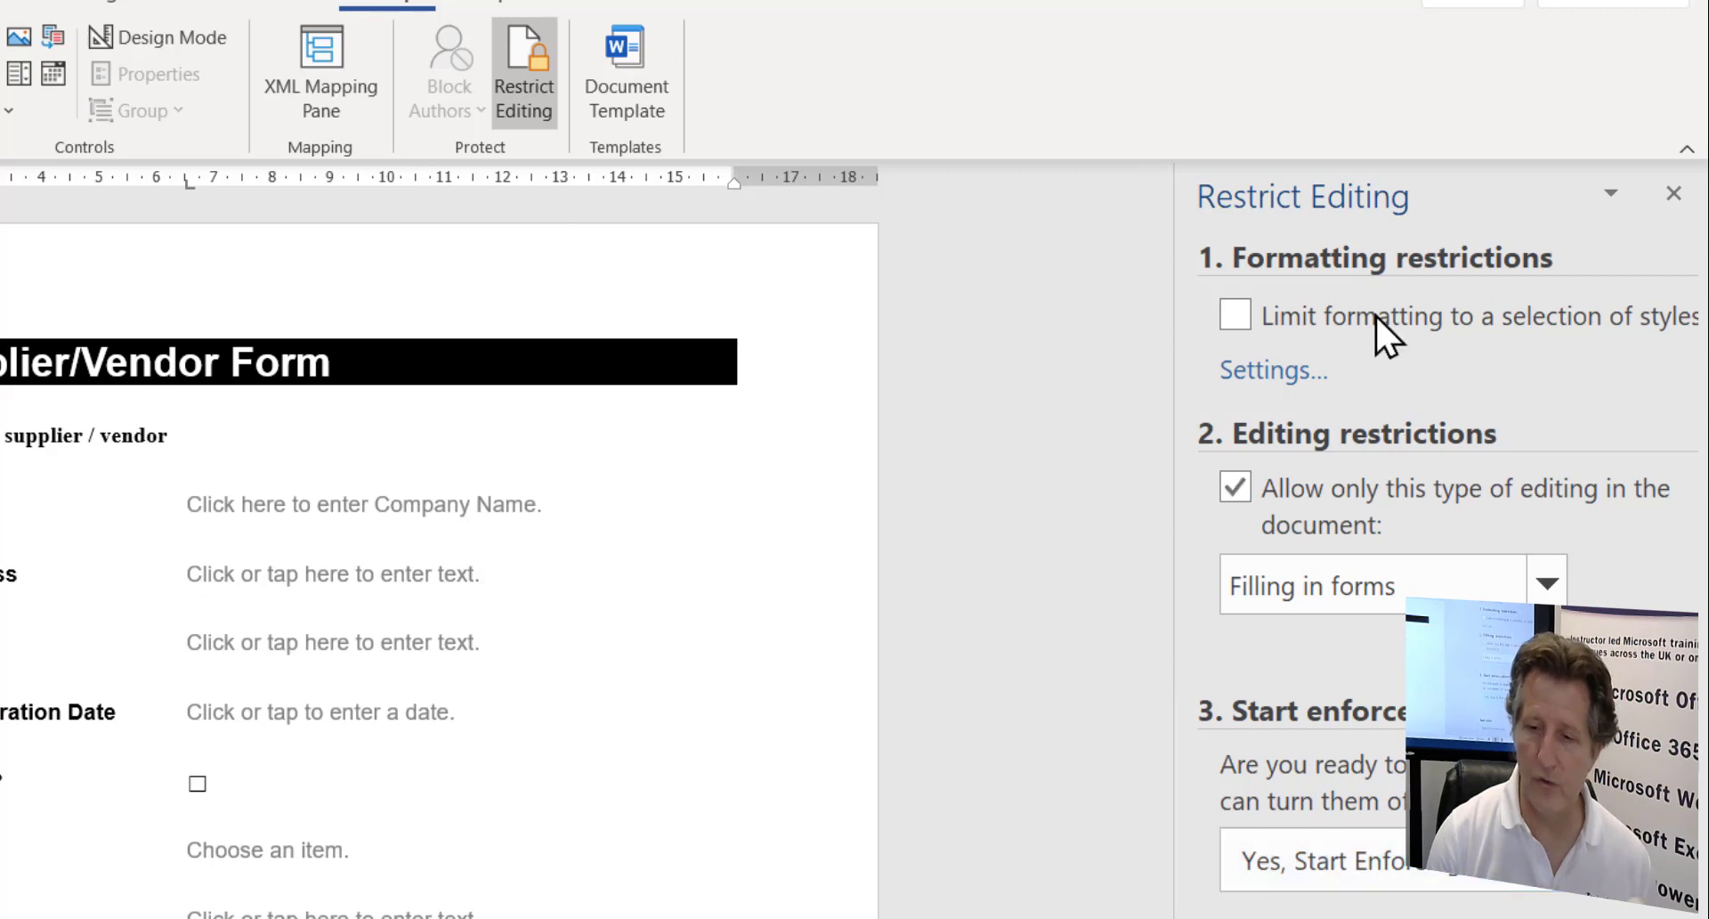
pyautogui.click(1362, 881)
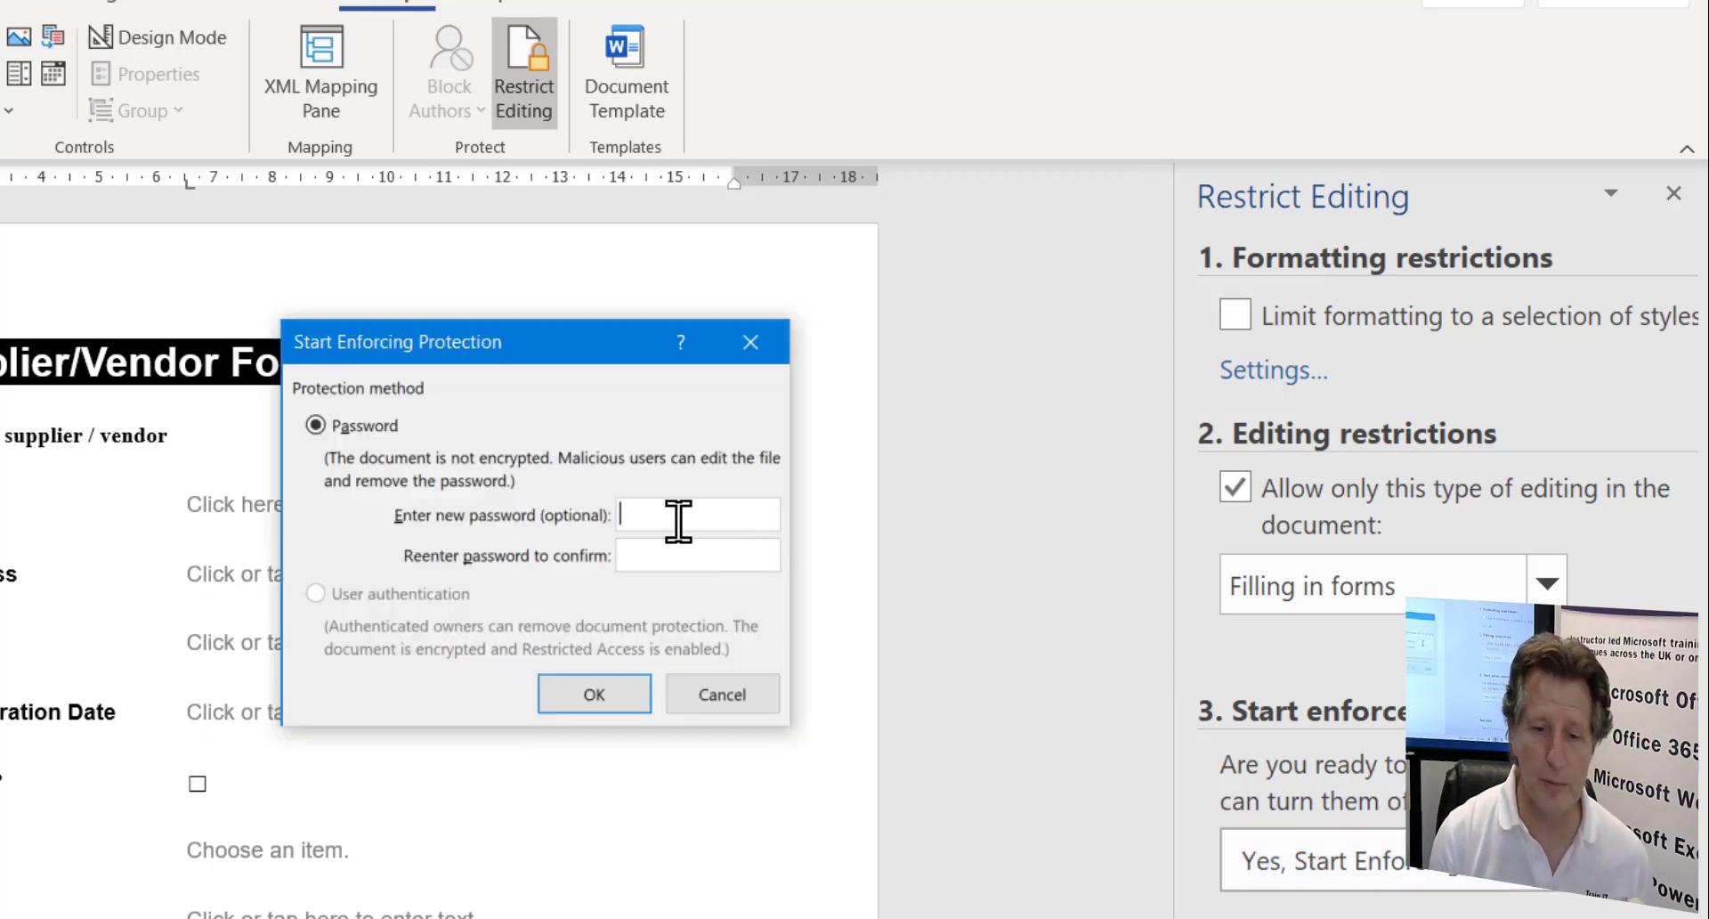
pyautogui.write('123')
pyautogui.press('Tab')
pyautogui.write('123')
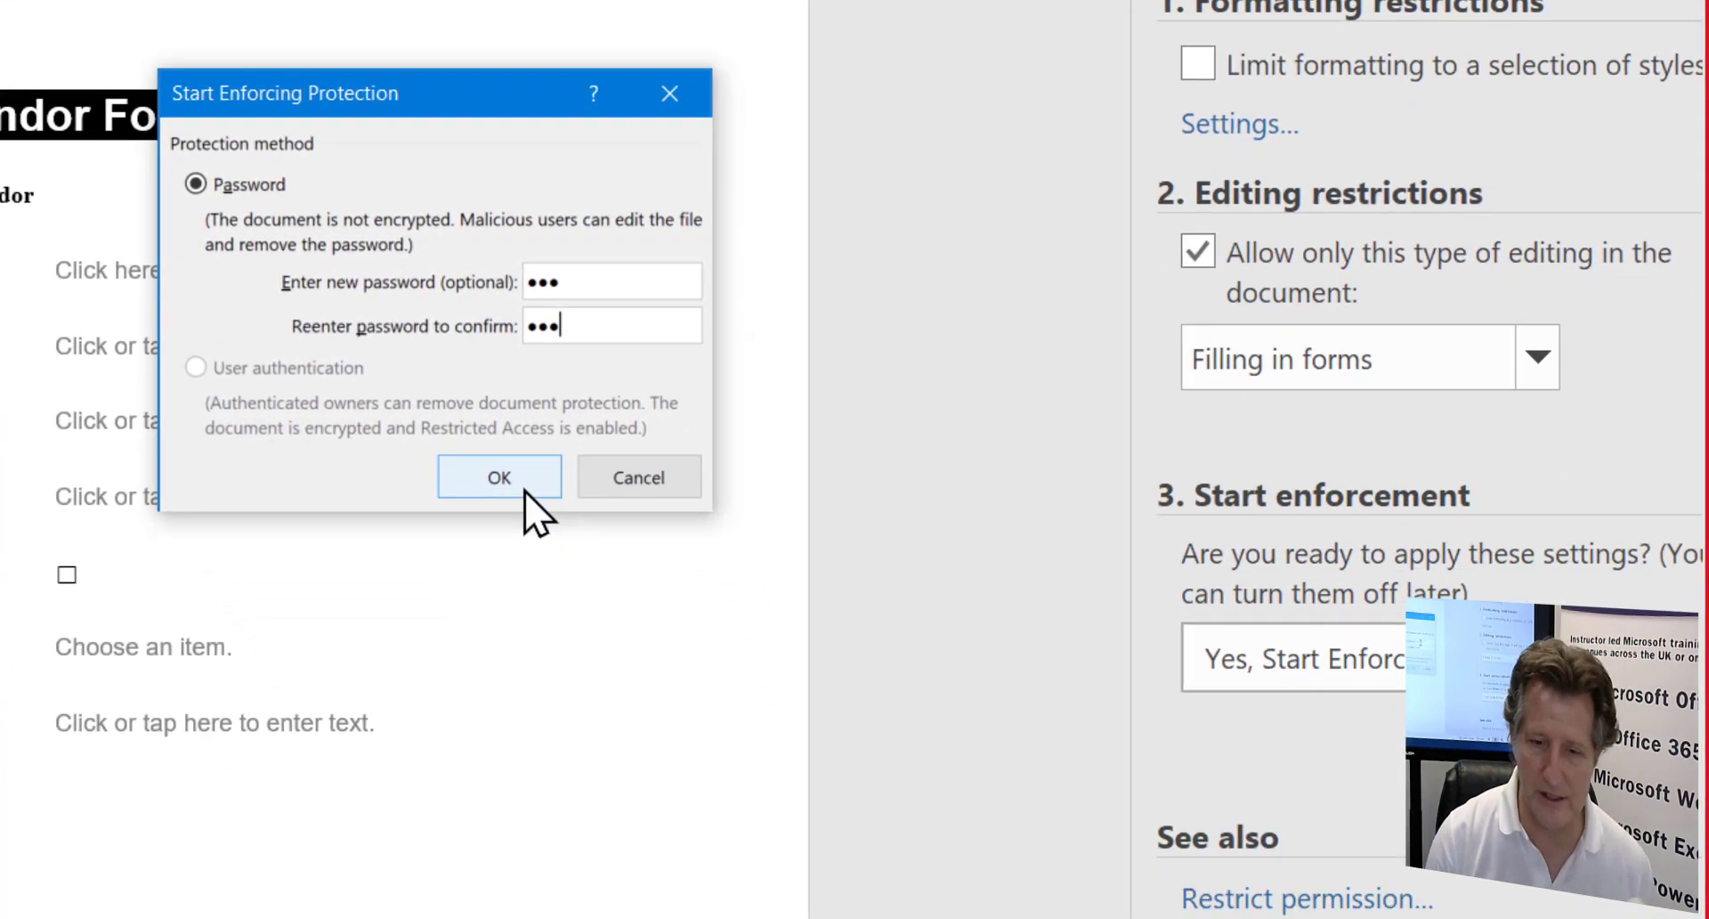
pyautogui.click(532, 503)
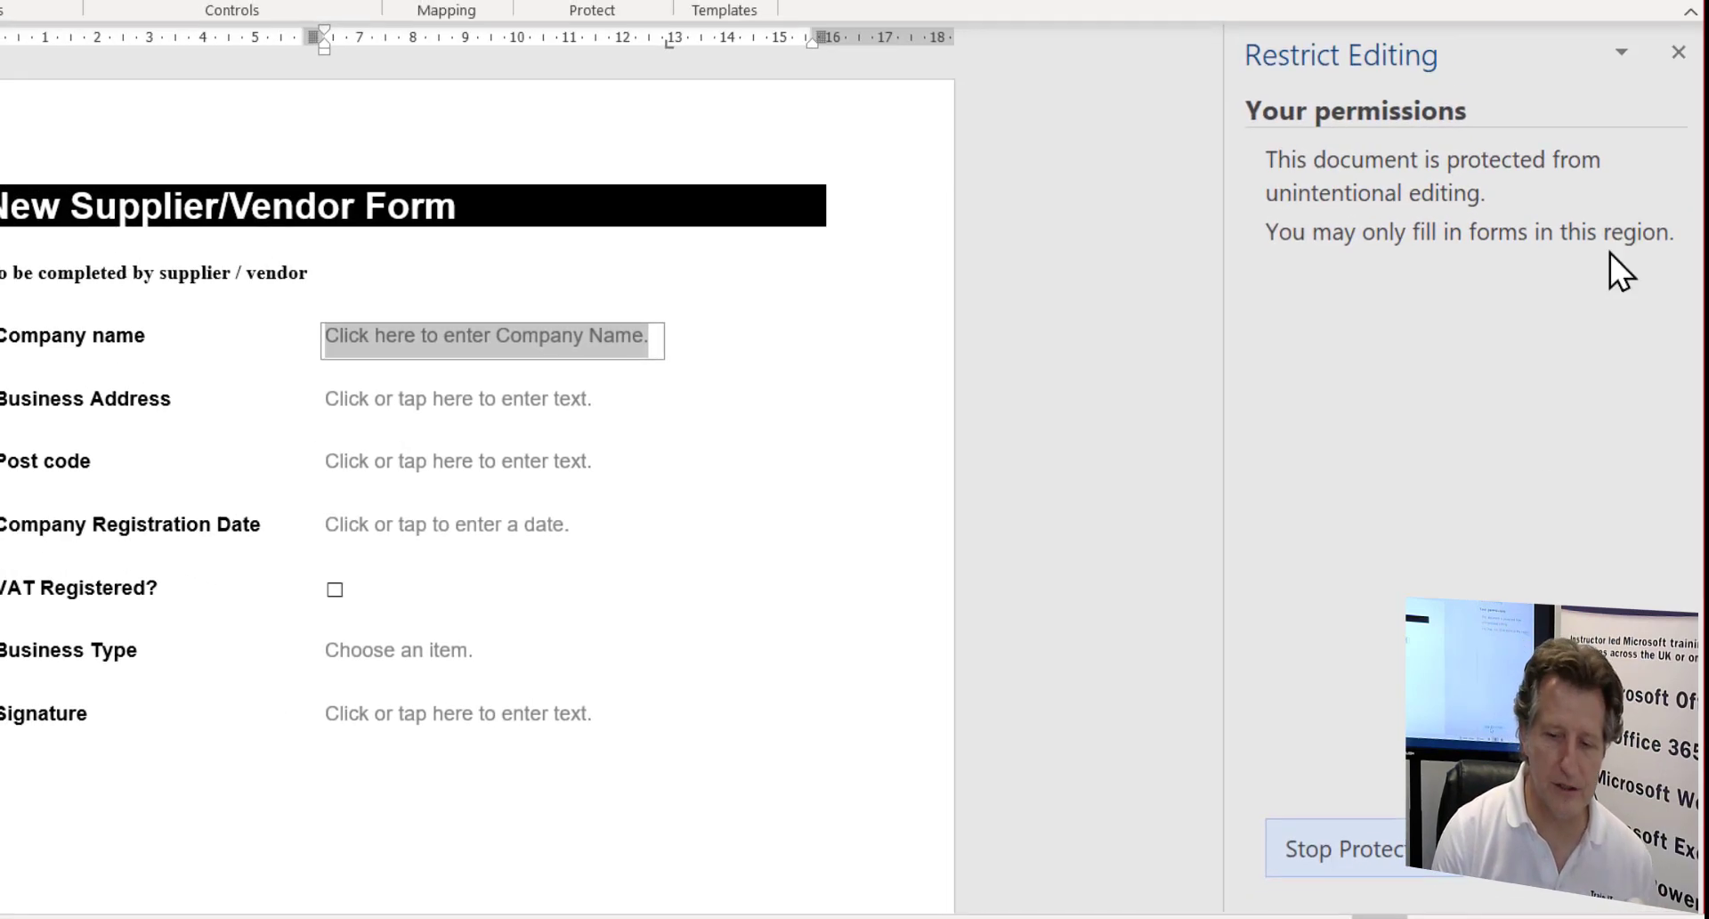
# - Close the restrictions pane and enter 'Train IT Midlands' as the Company name
pyautogui.click(1679, 53)
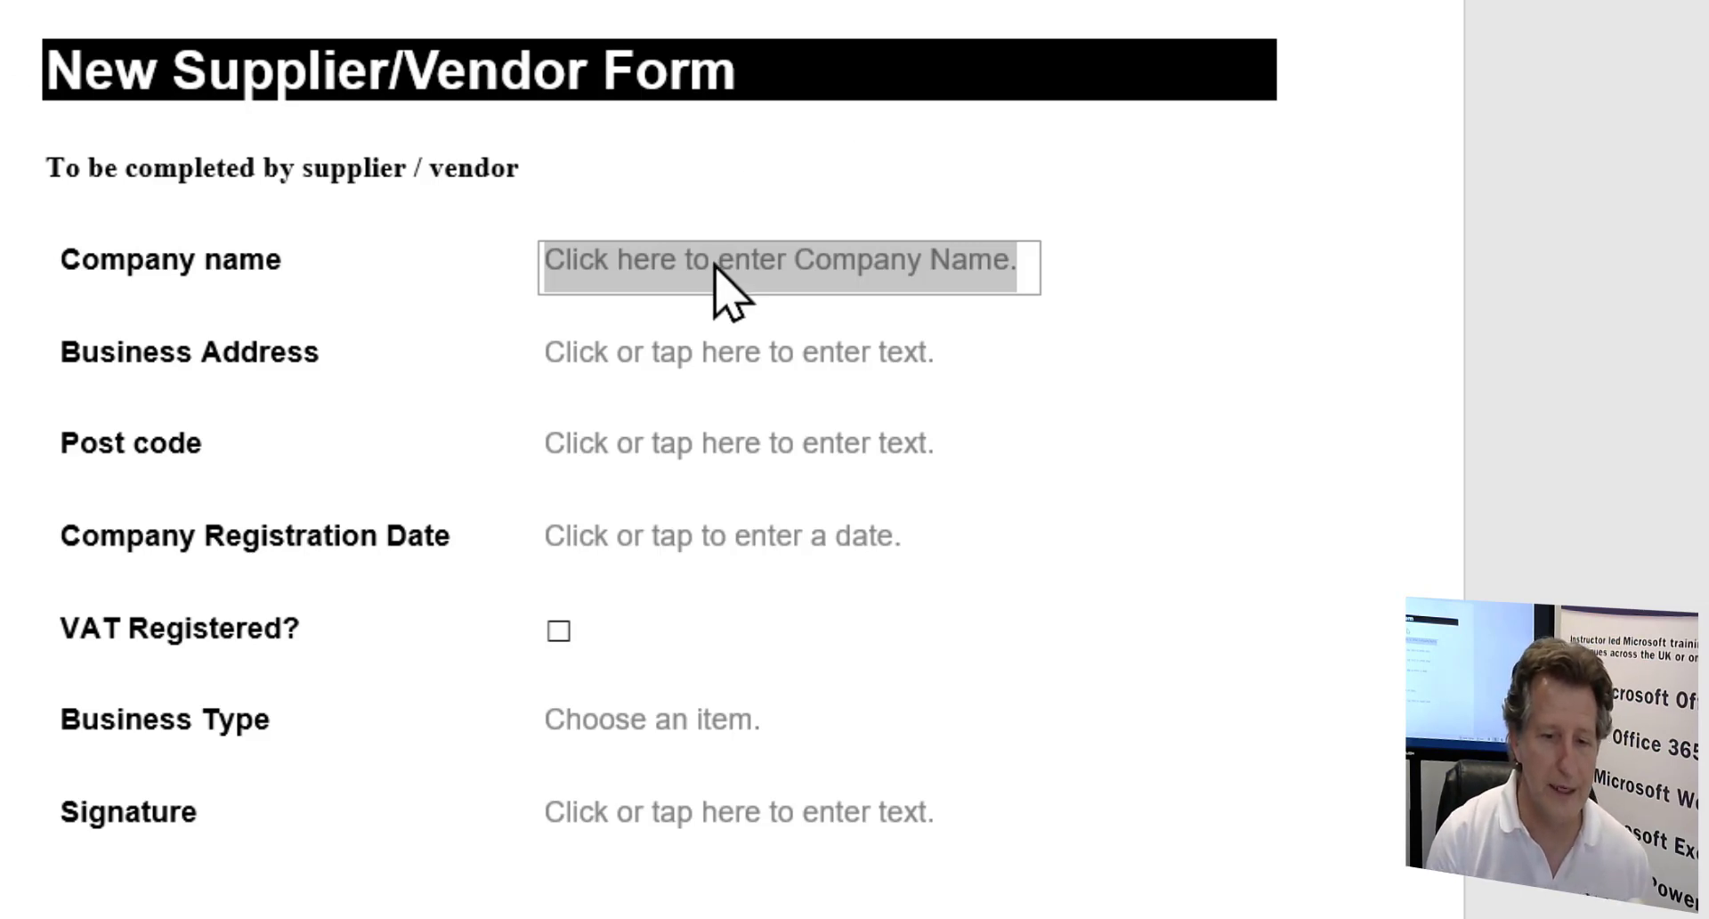
pyautogui.write('Tra')
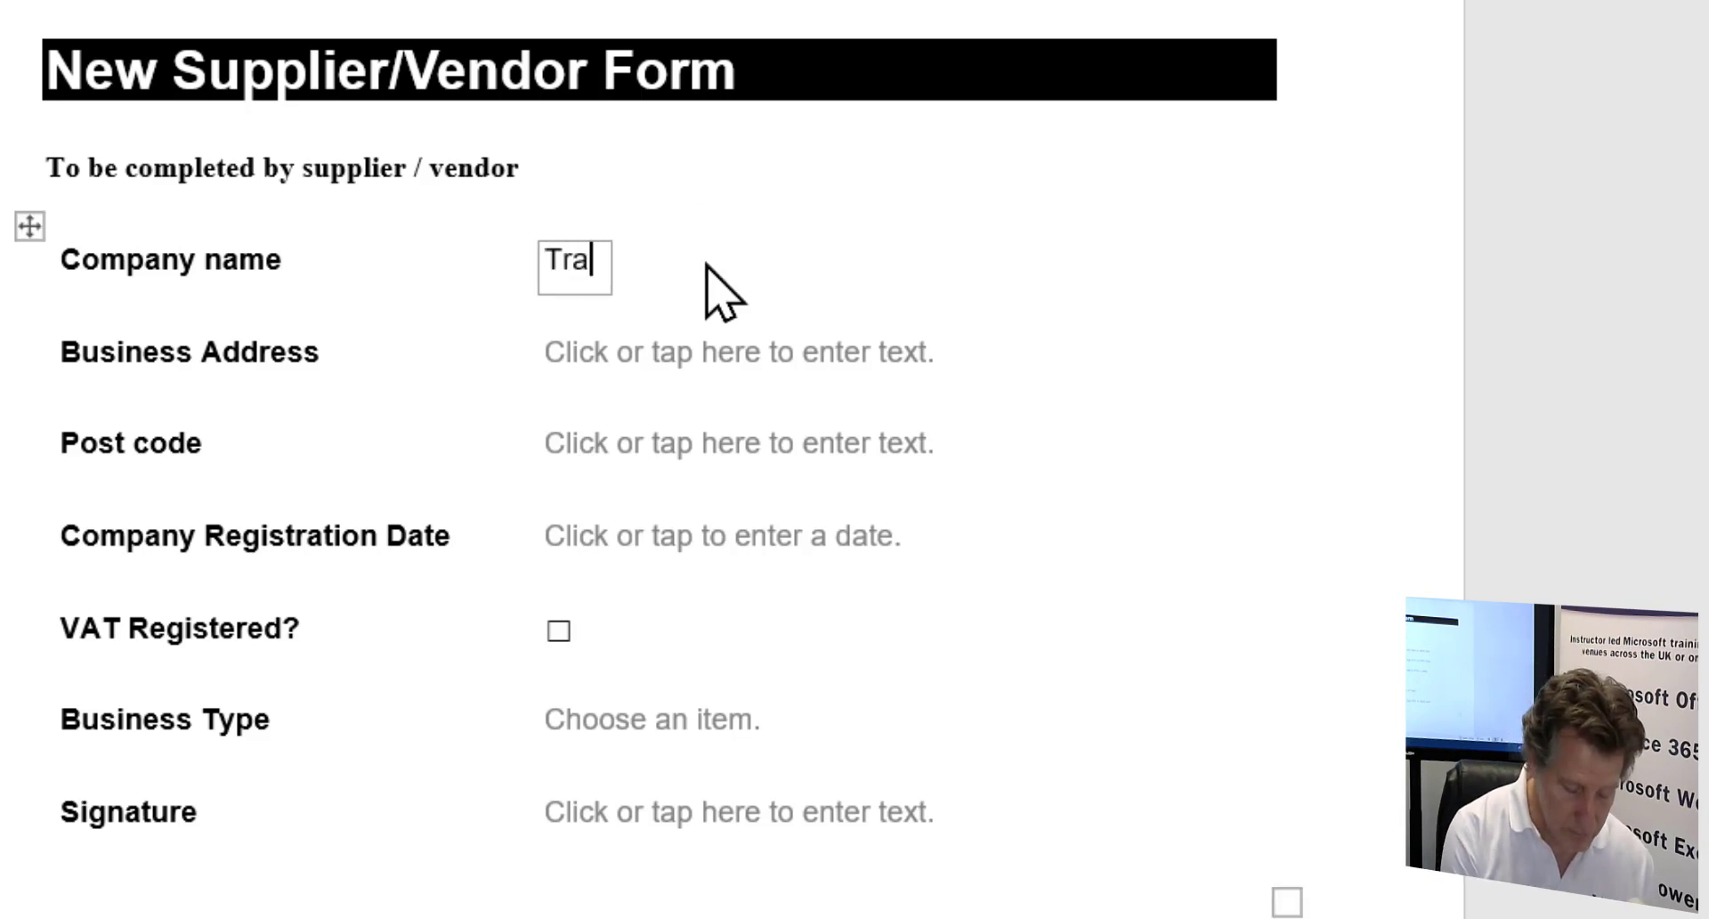
pyautogui.write('in IT Midlands')
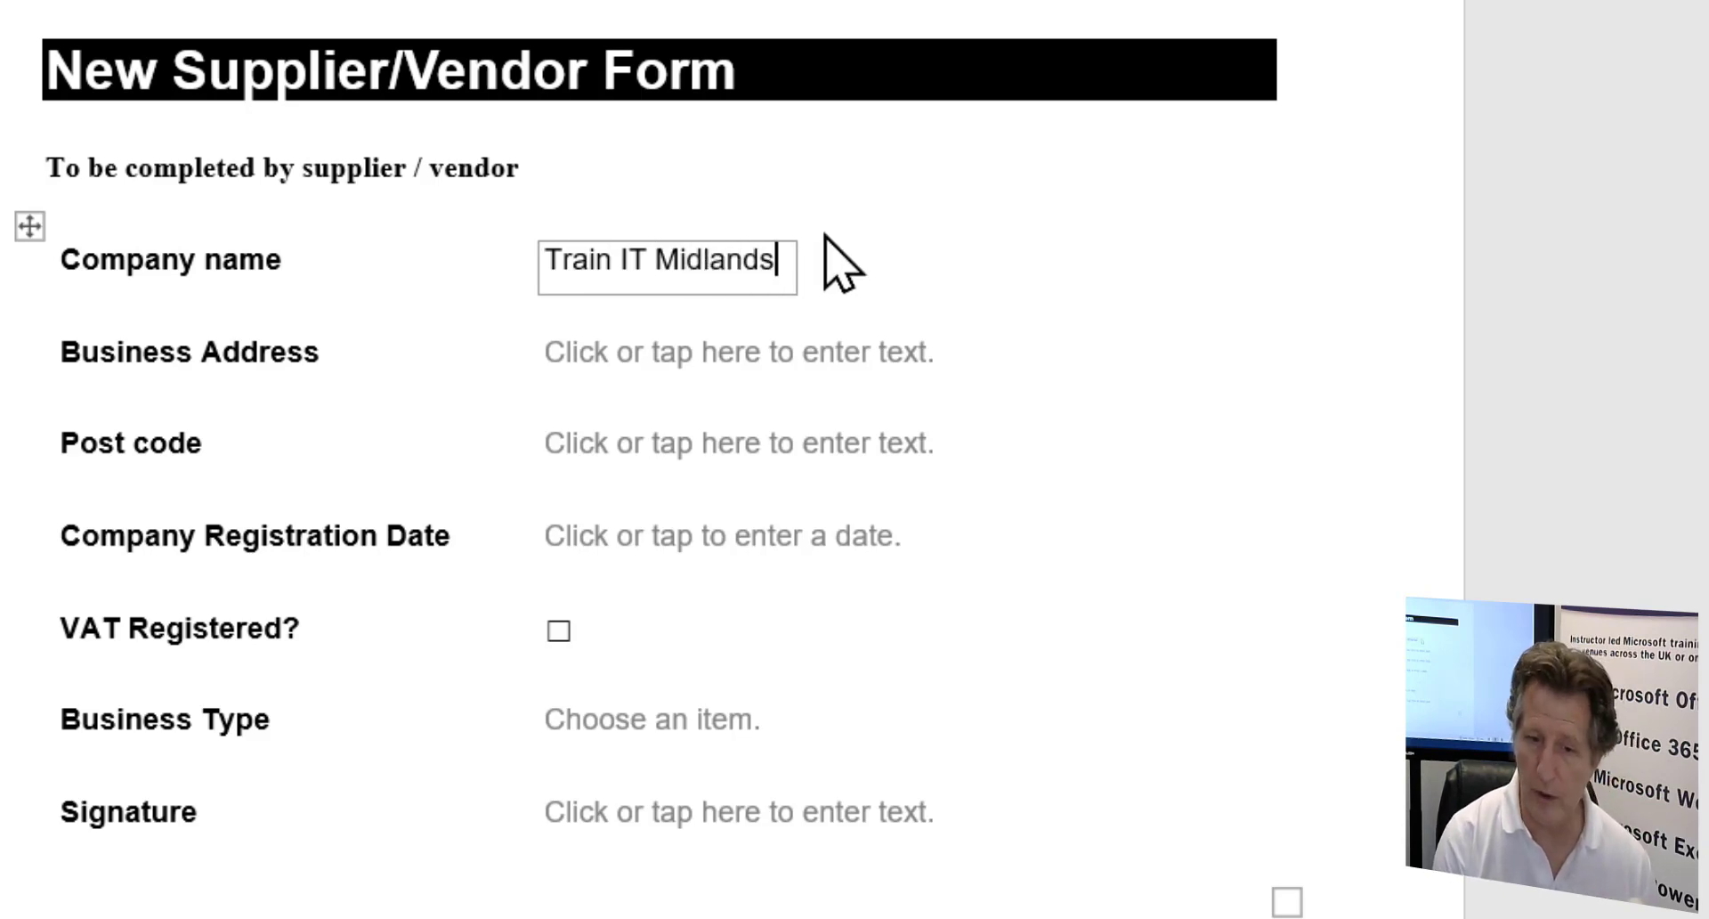
pyautogui.press('Tab')
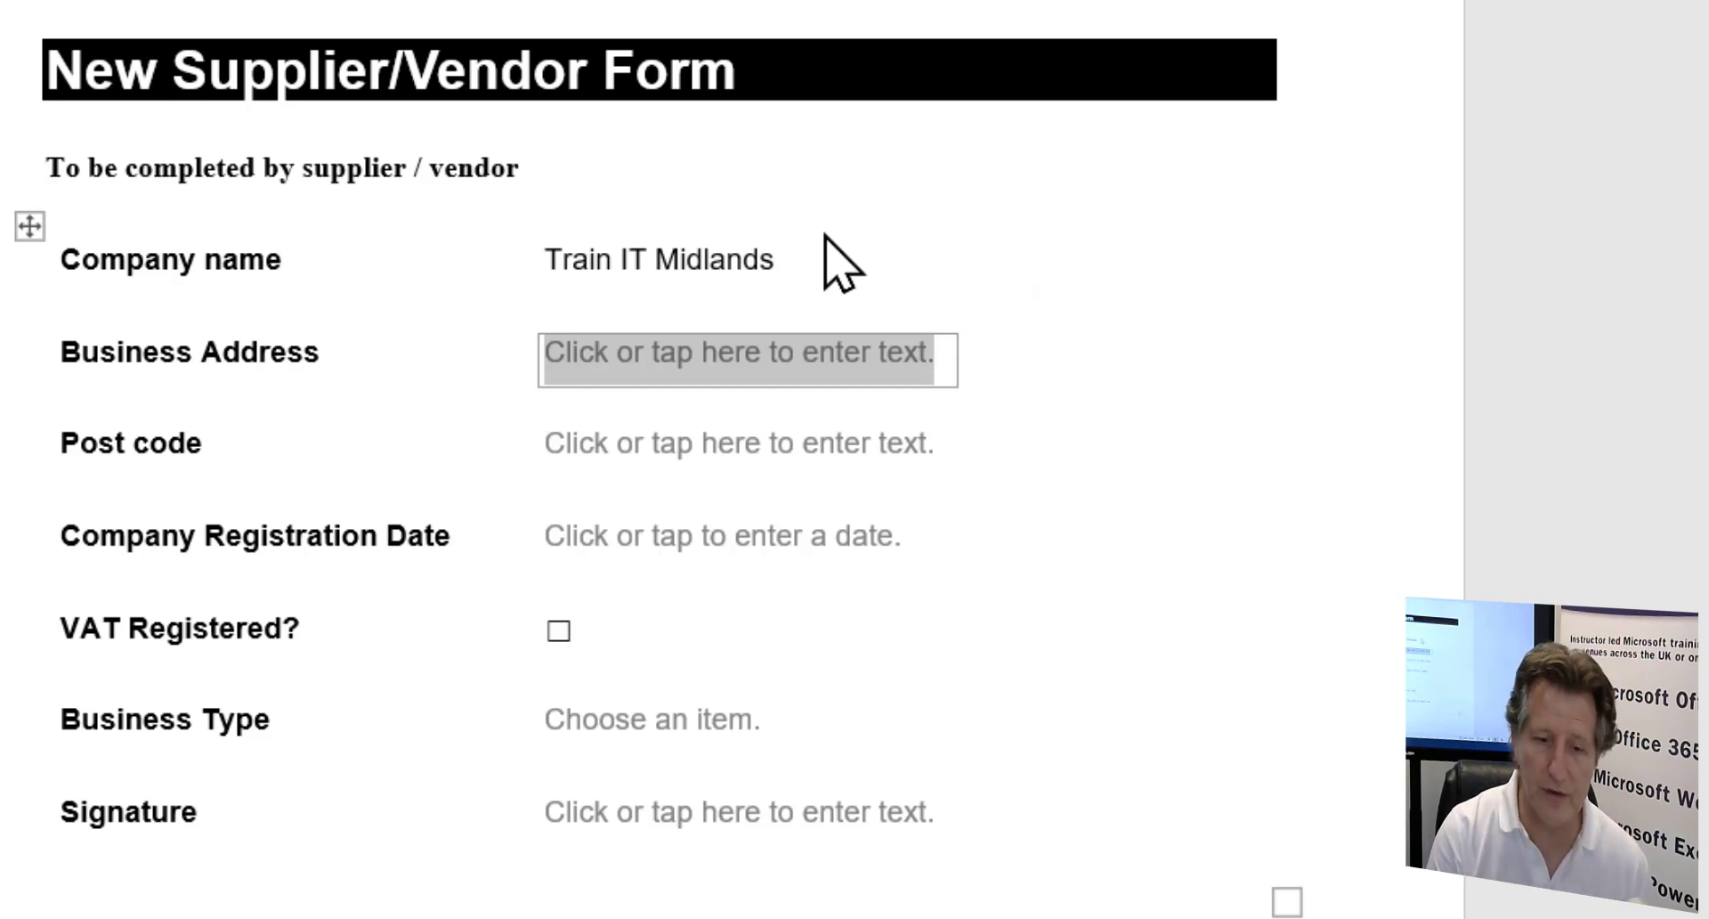
# - Enter the three-line business address and the post code, then move to the registration date
pyautogui.write('Loc')
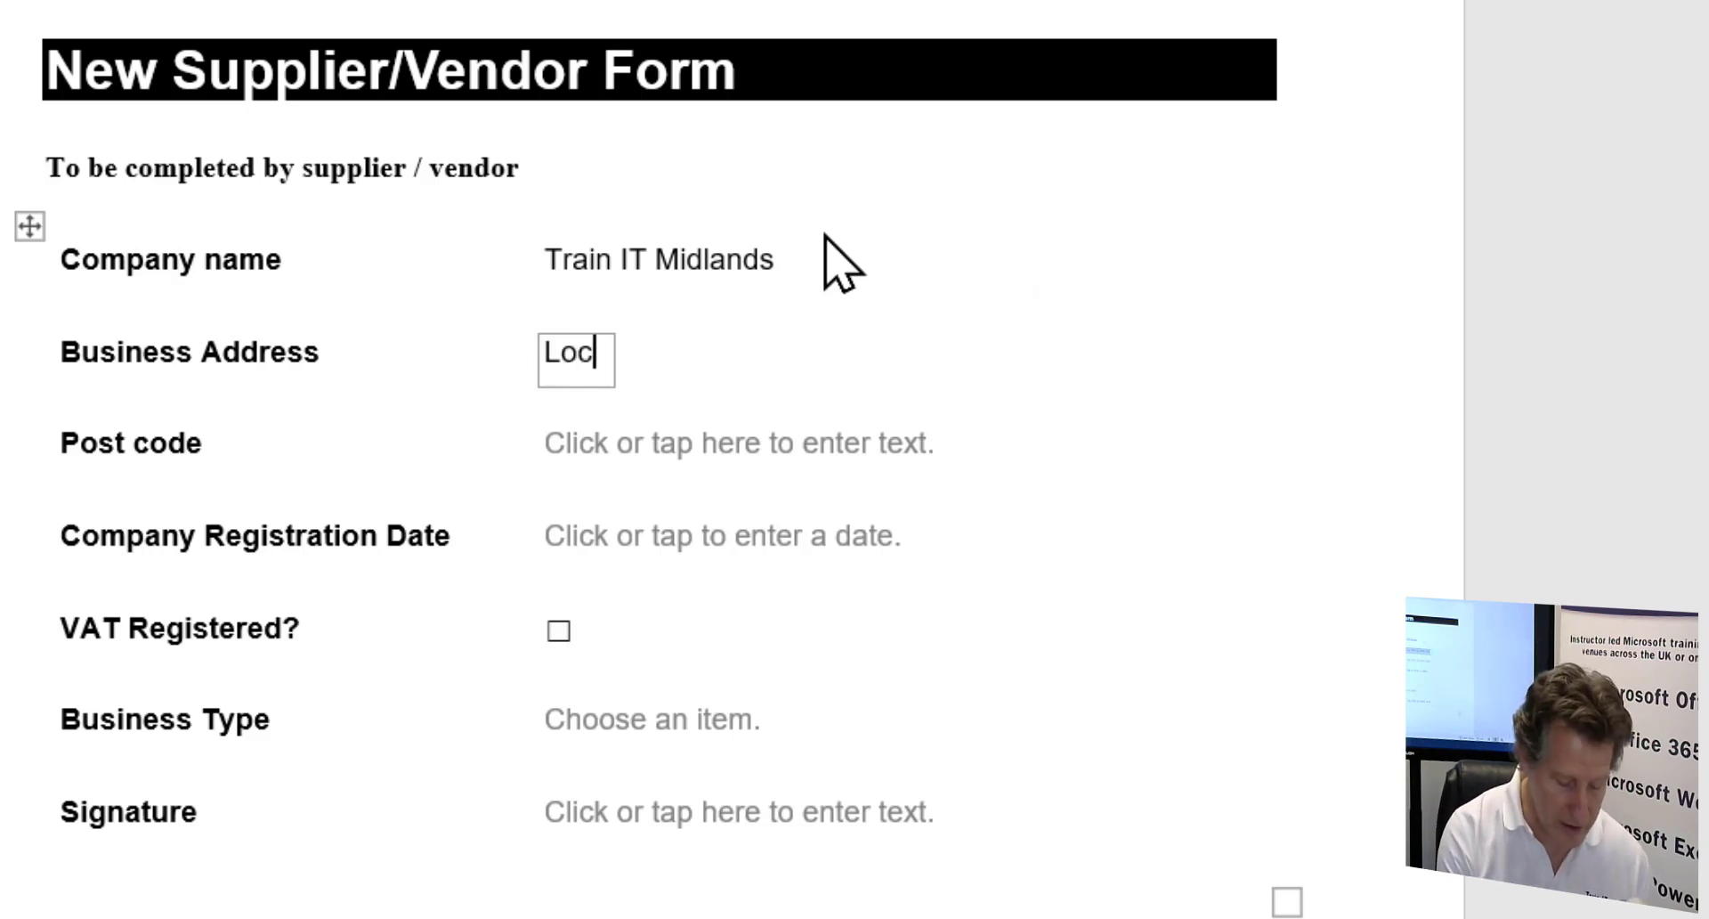
pyautogui.write('kside House')
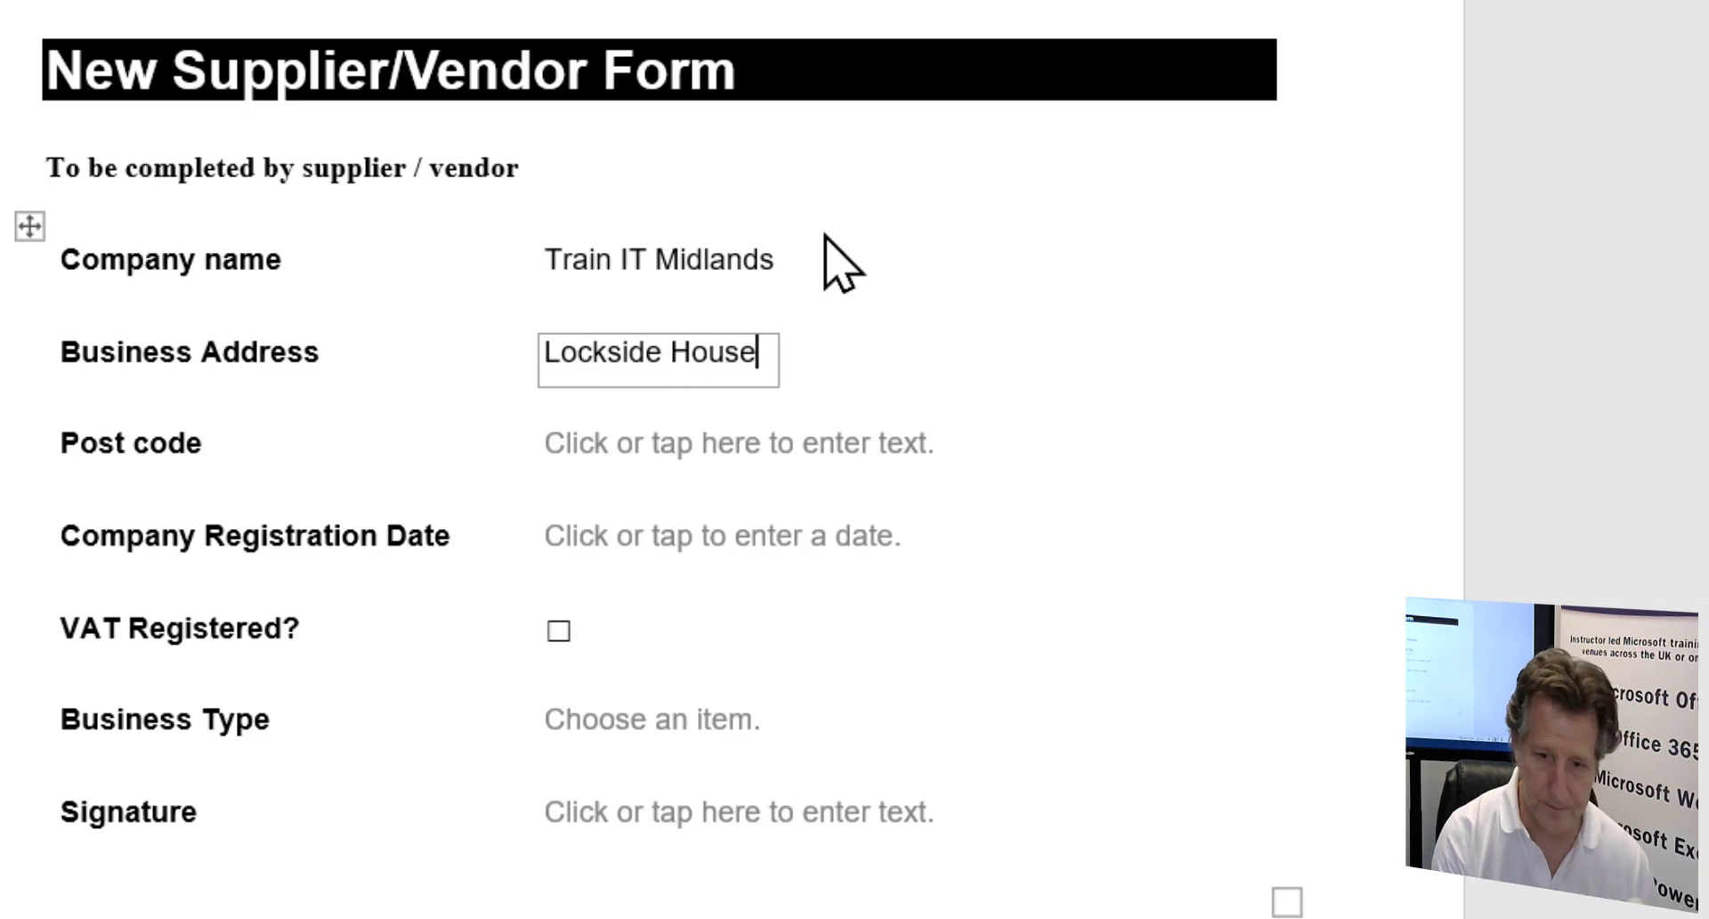
pyautogui.press('Return')
pyautogui.write('Kinver')
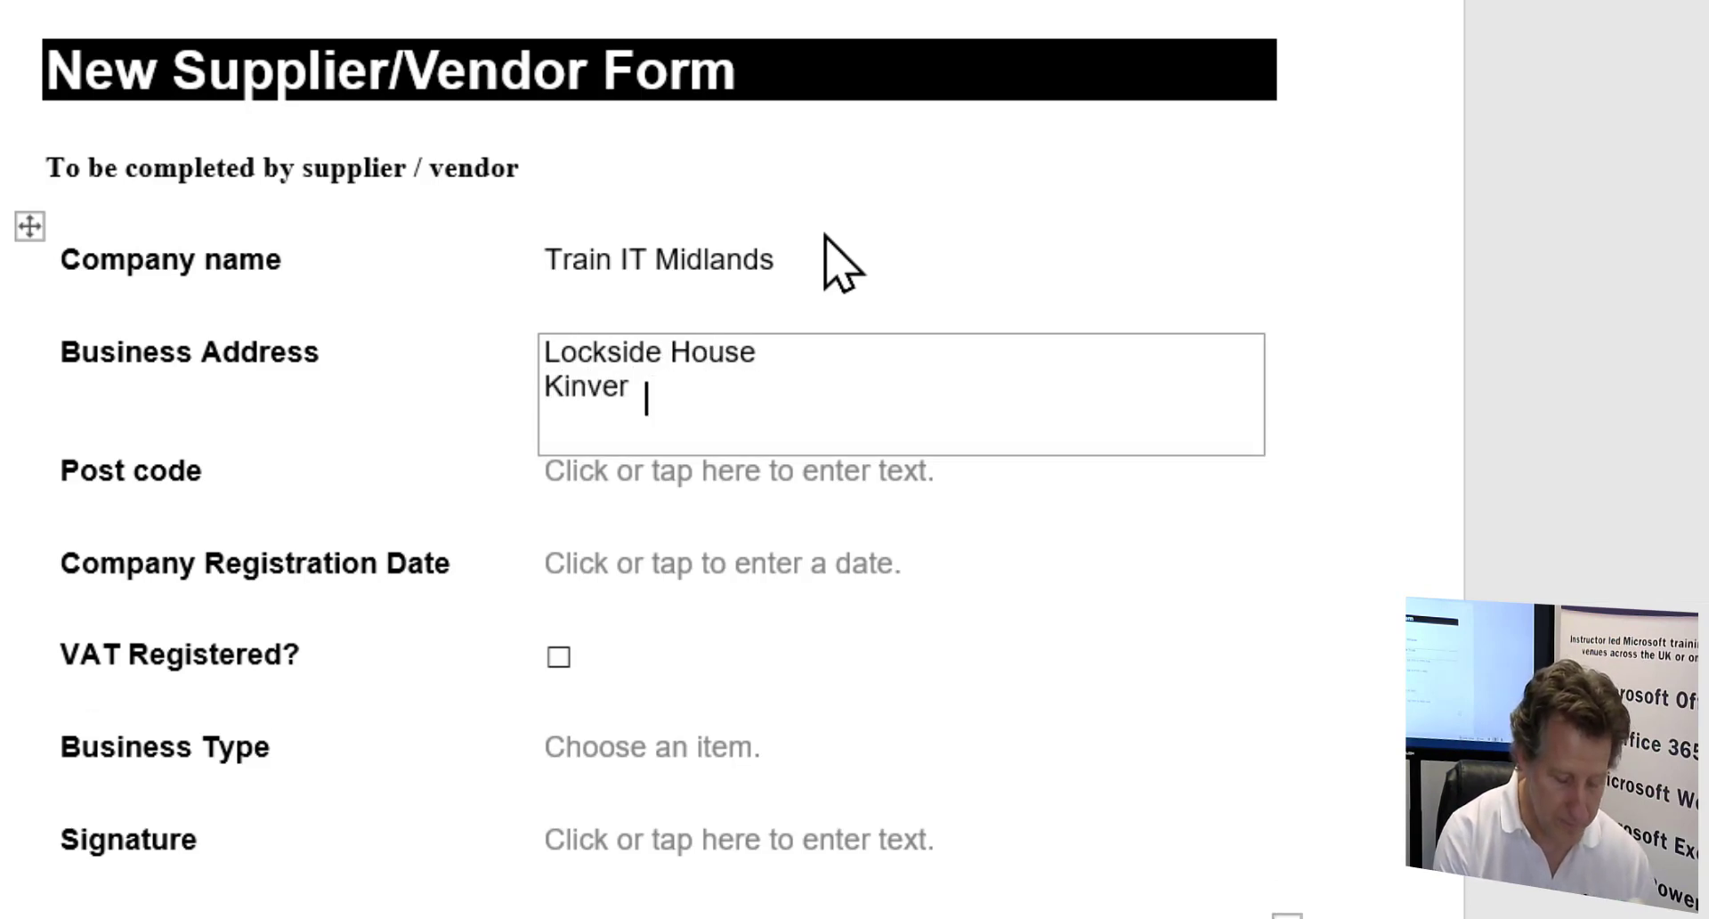
pyautogui.press('Return')
pyautogui.write('Staffs')
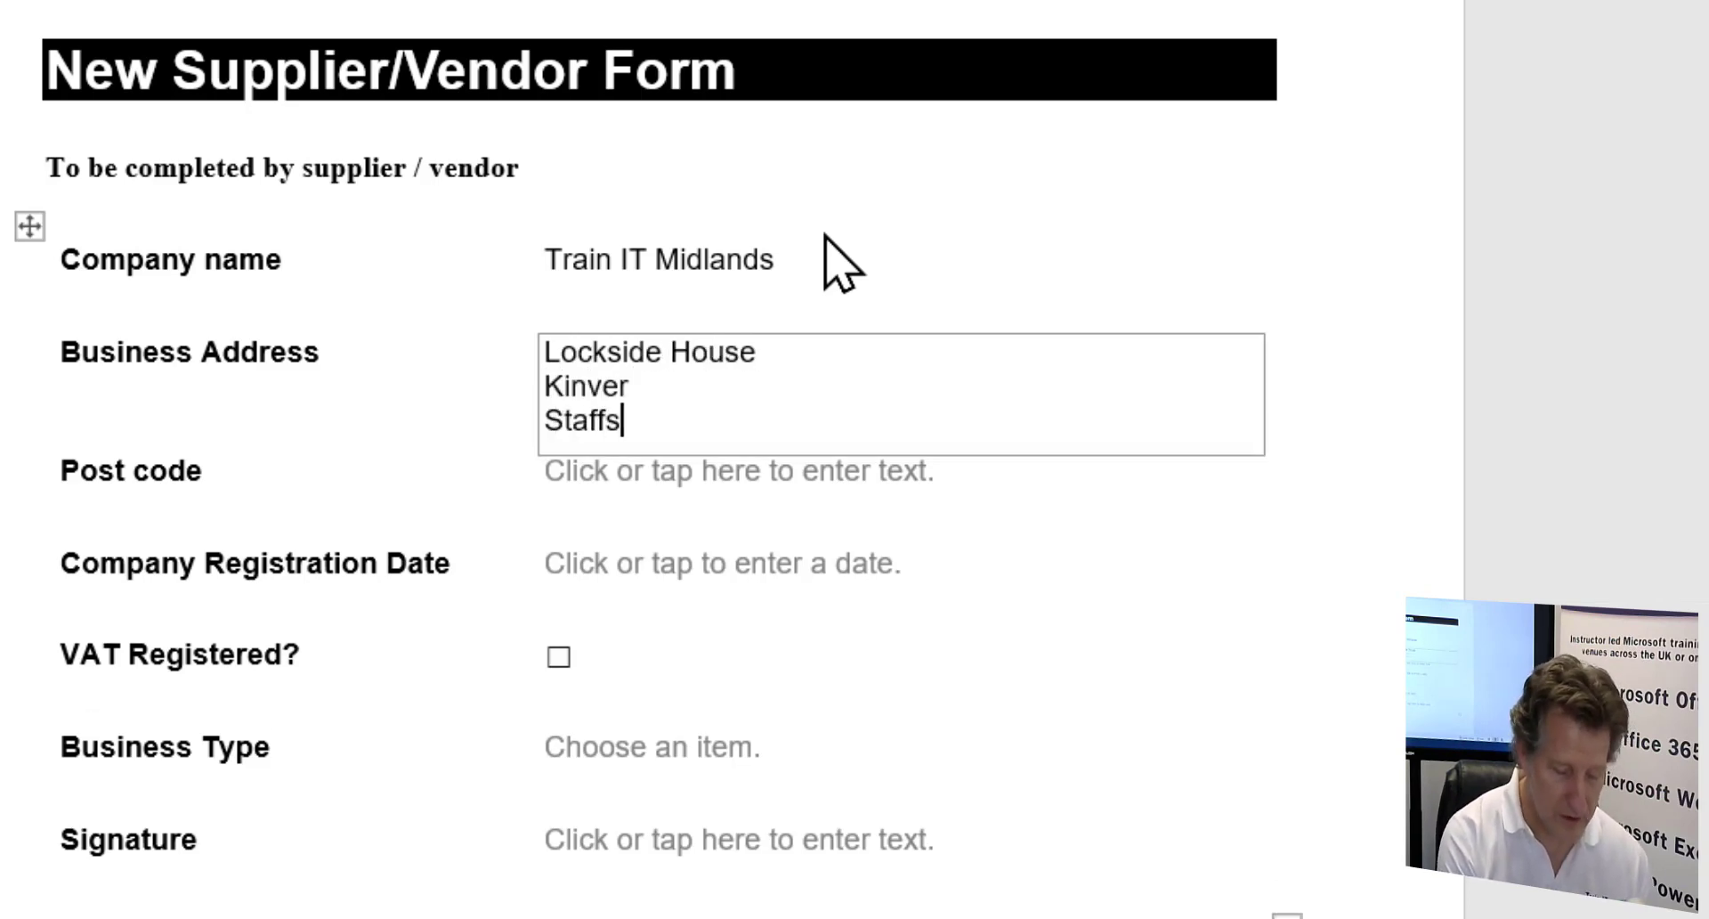
pyautogui.press('Tab')
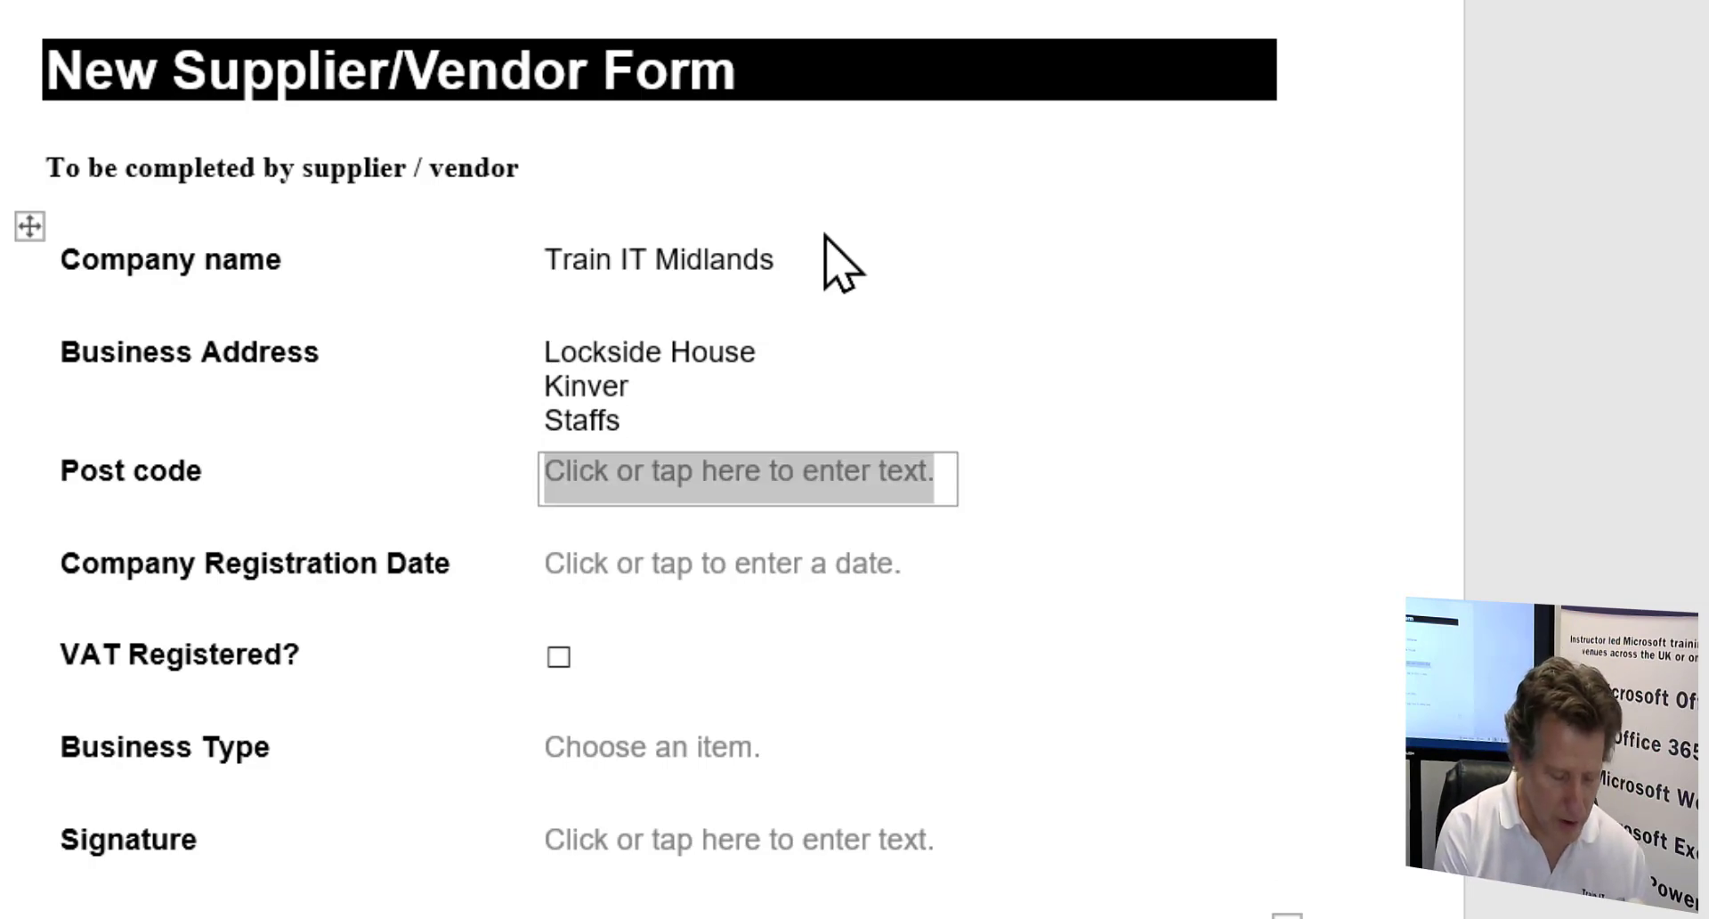
pyautogui.write('DY6')
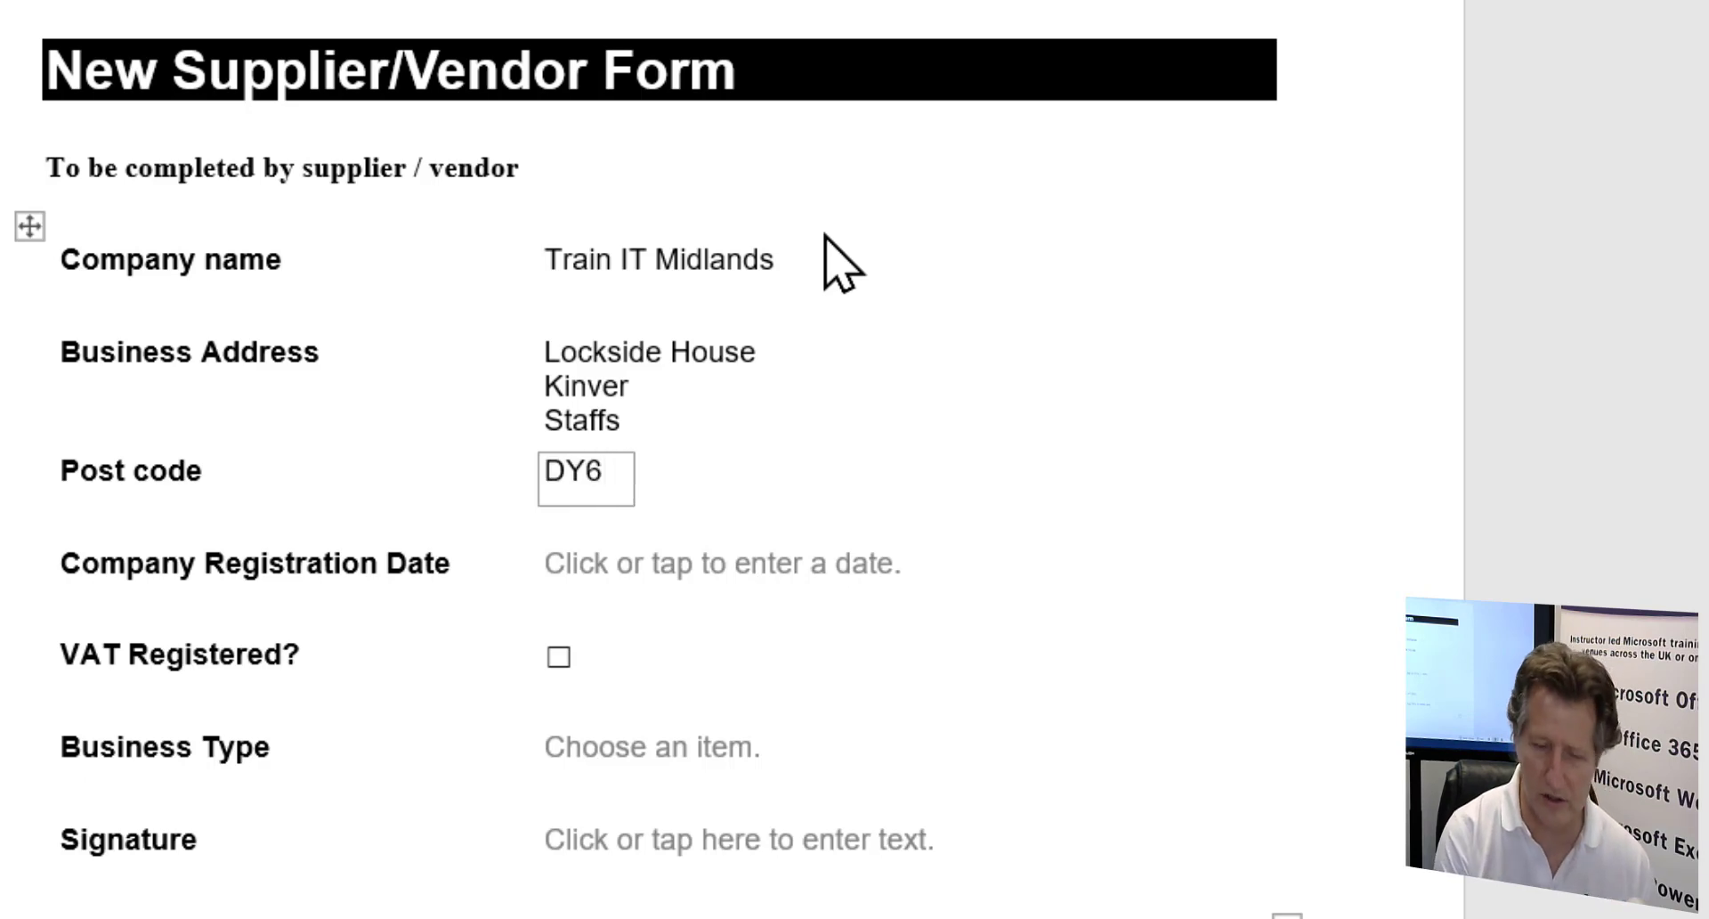
pyautogui.write(' 6LH')
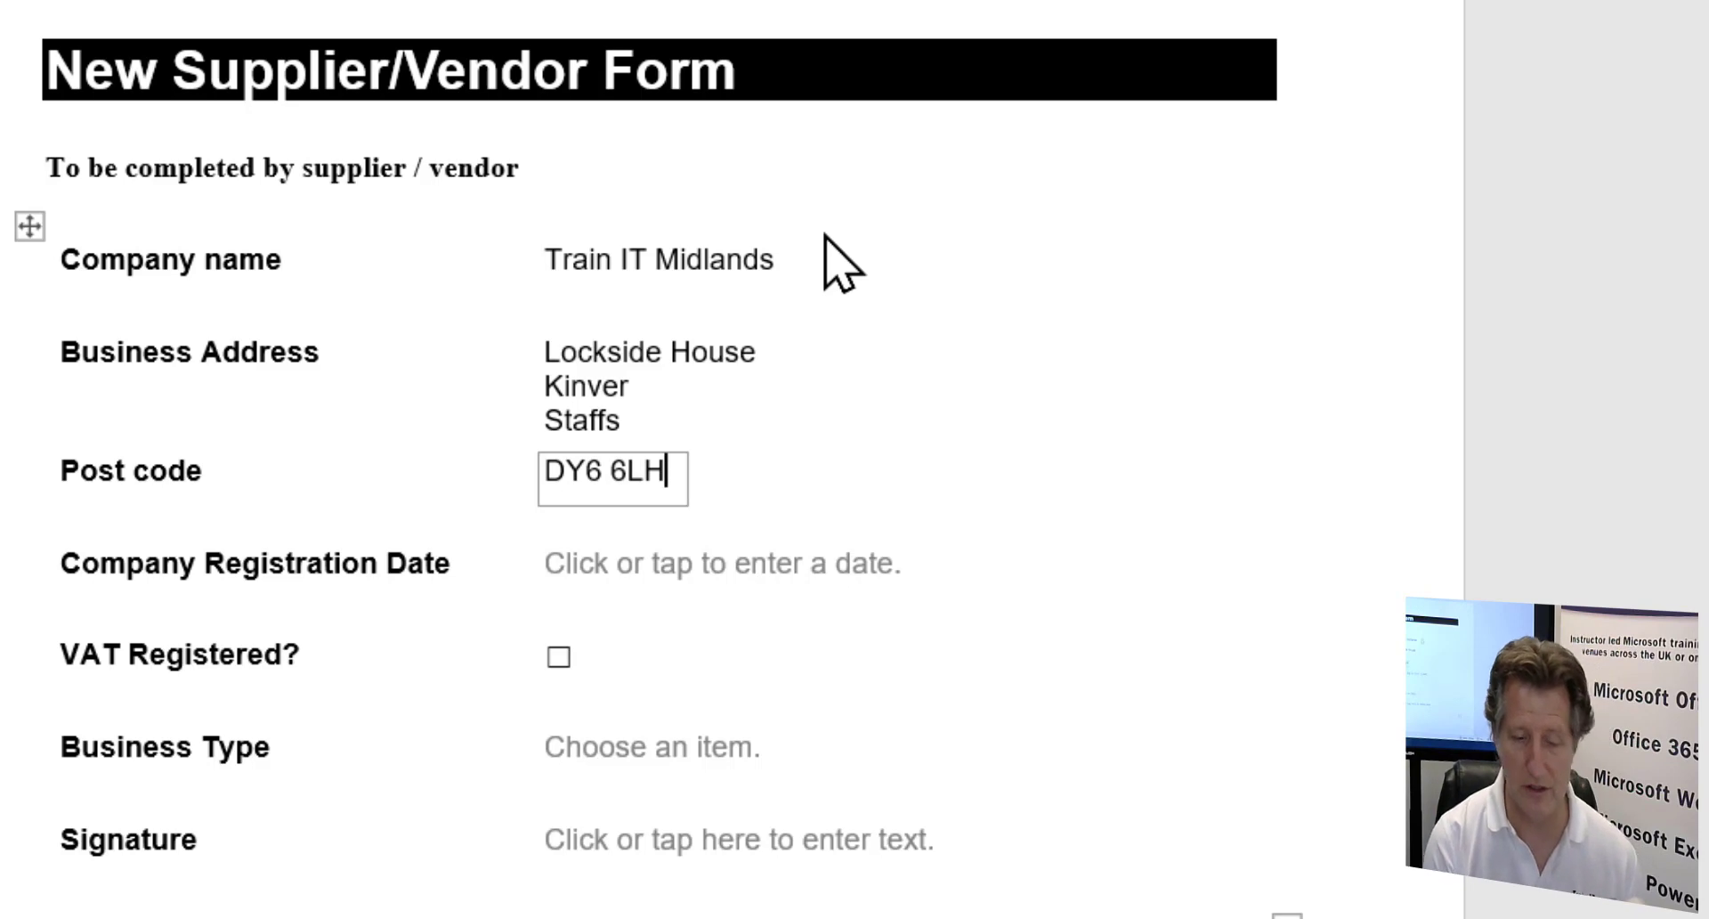
pyautogui.press('Tab')
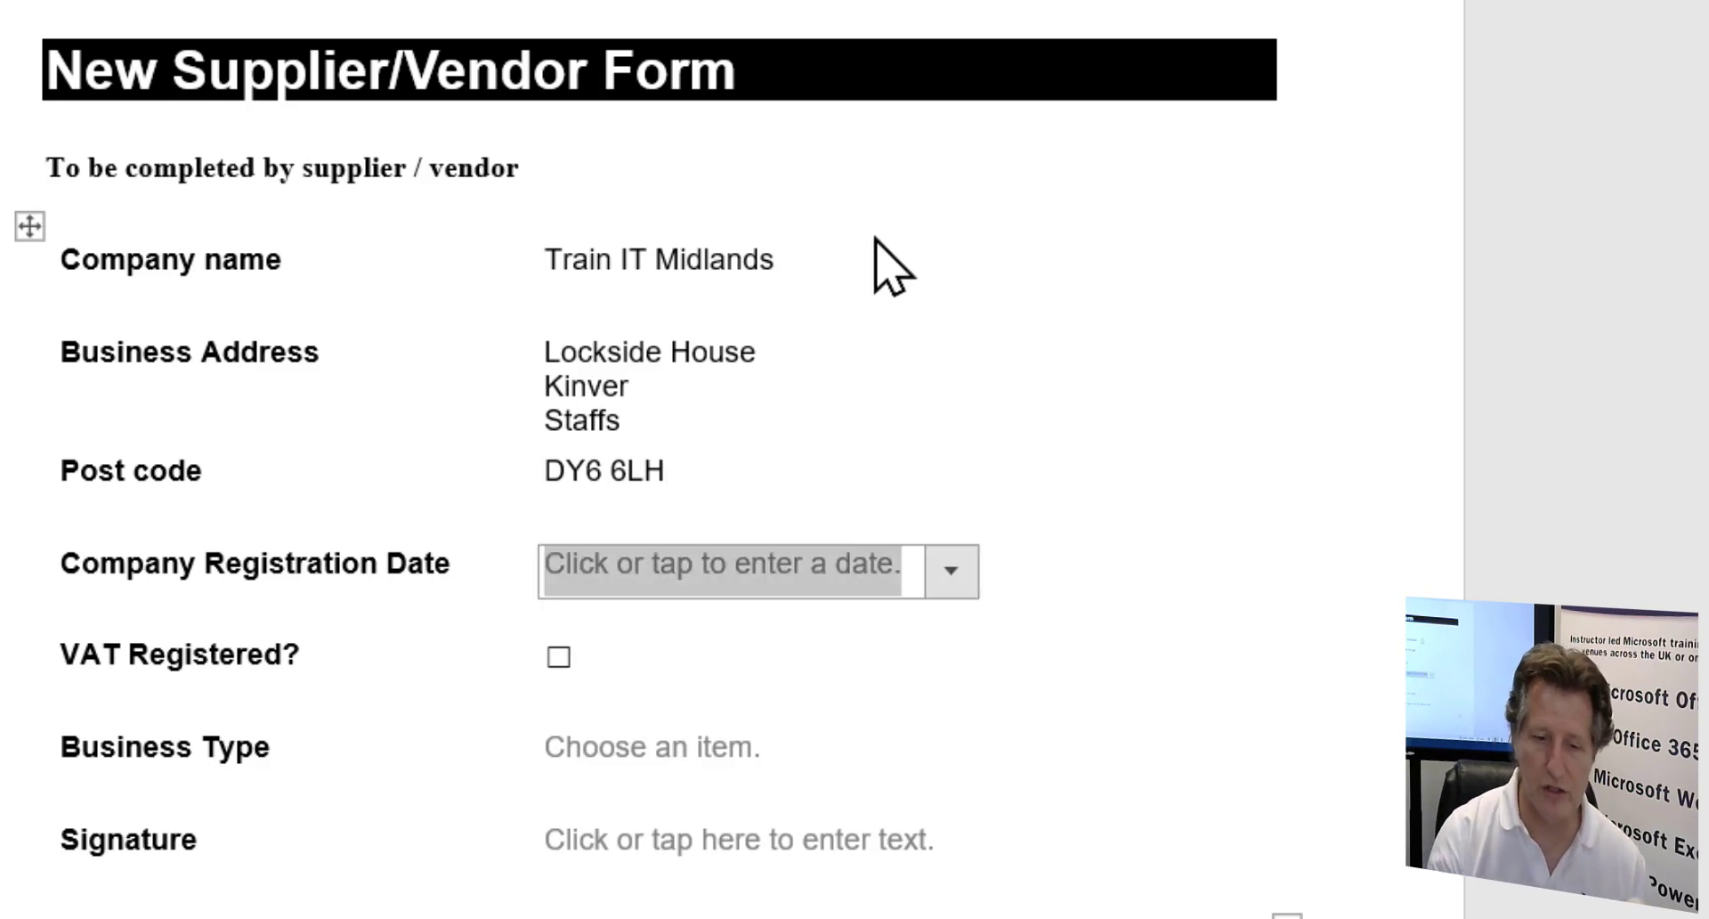
# - Pick 1 May 2020 from the registration date calendar
pyautogui.click(951, 571)
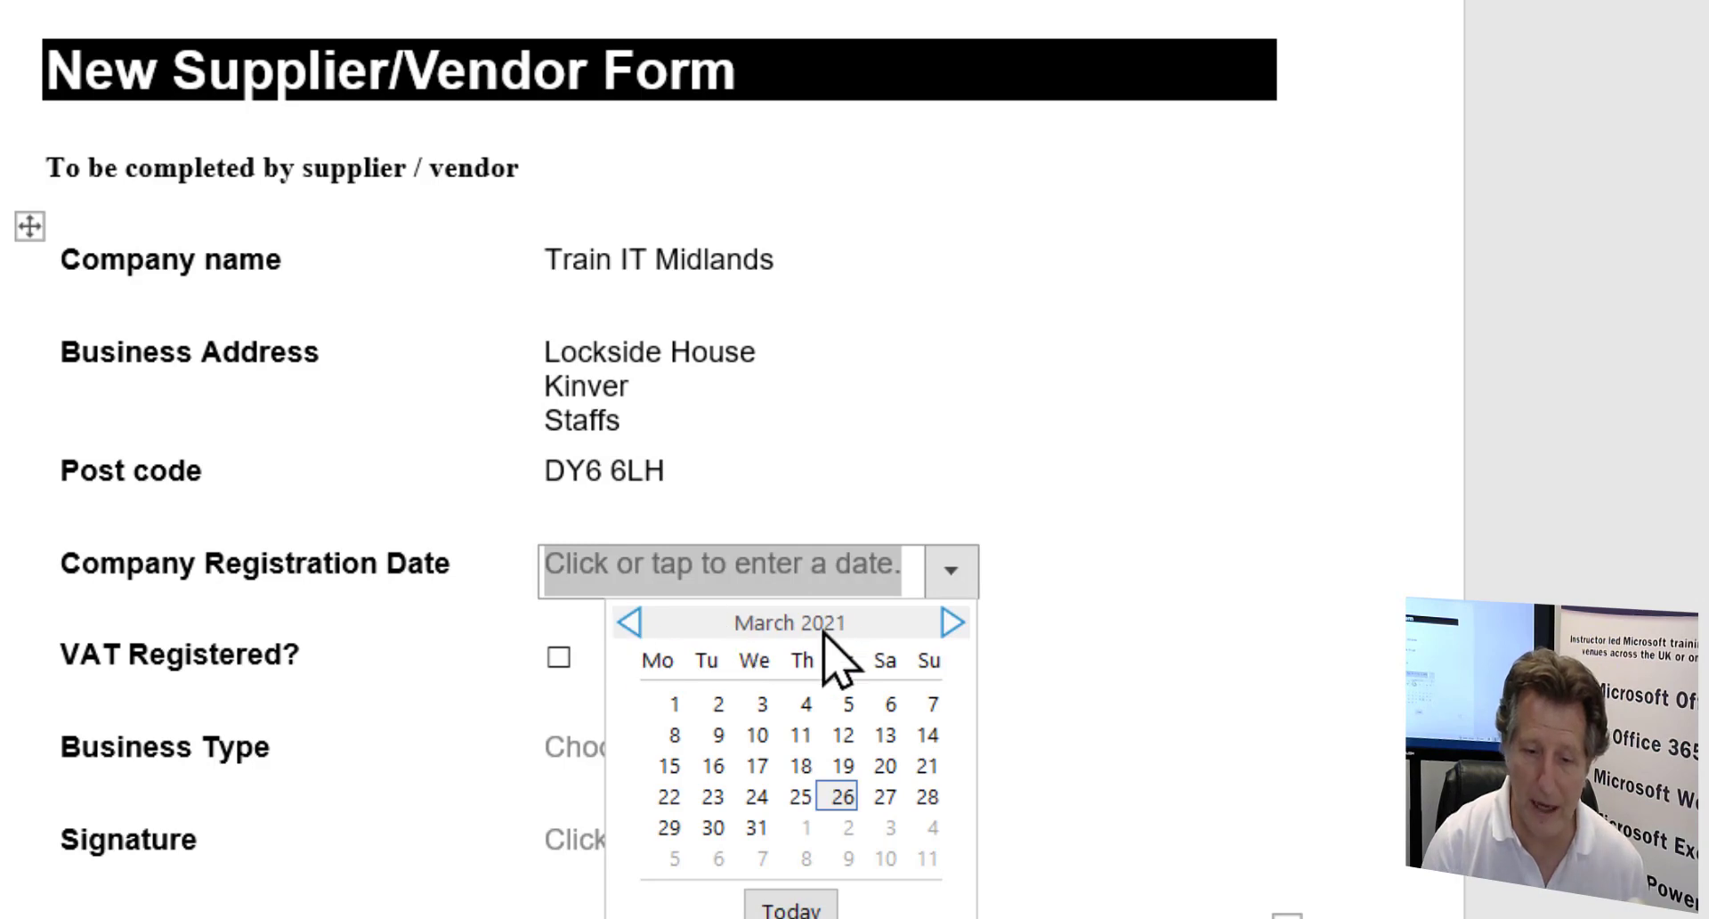
pyautogui.click(632, 622)
pyautogui.doubleClick(631, 623)
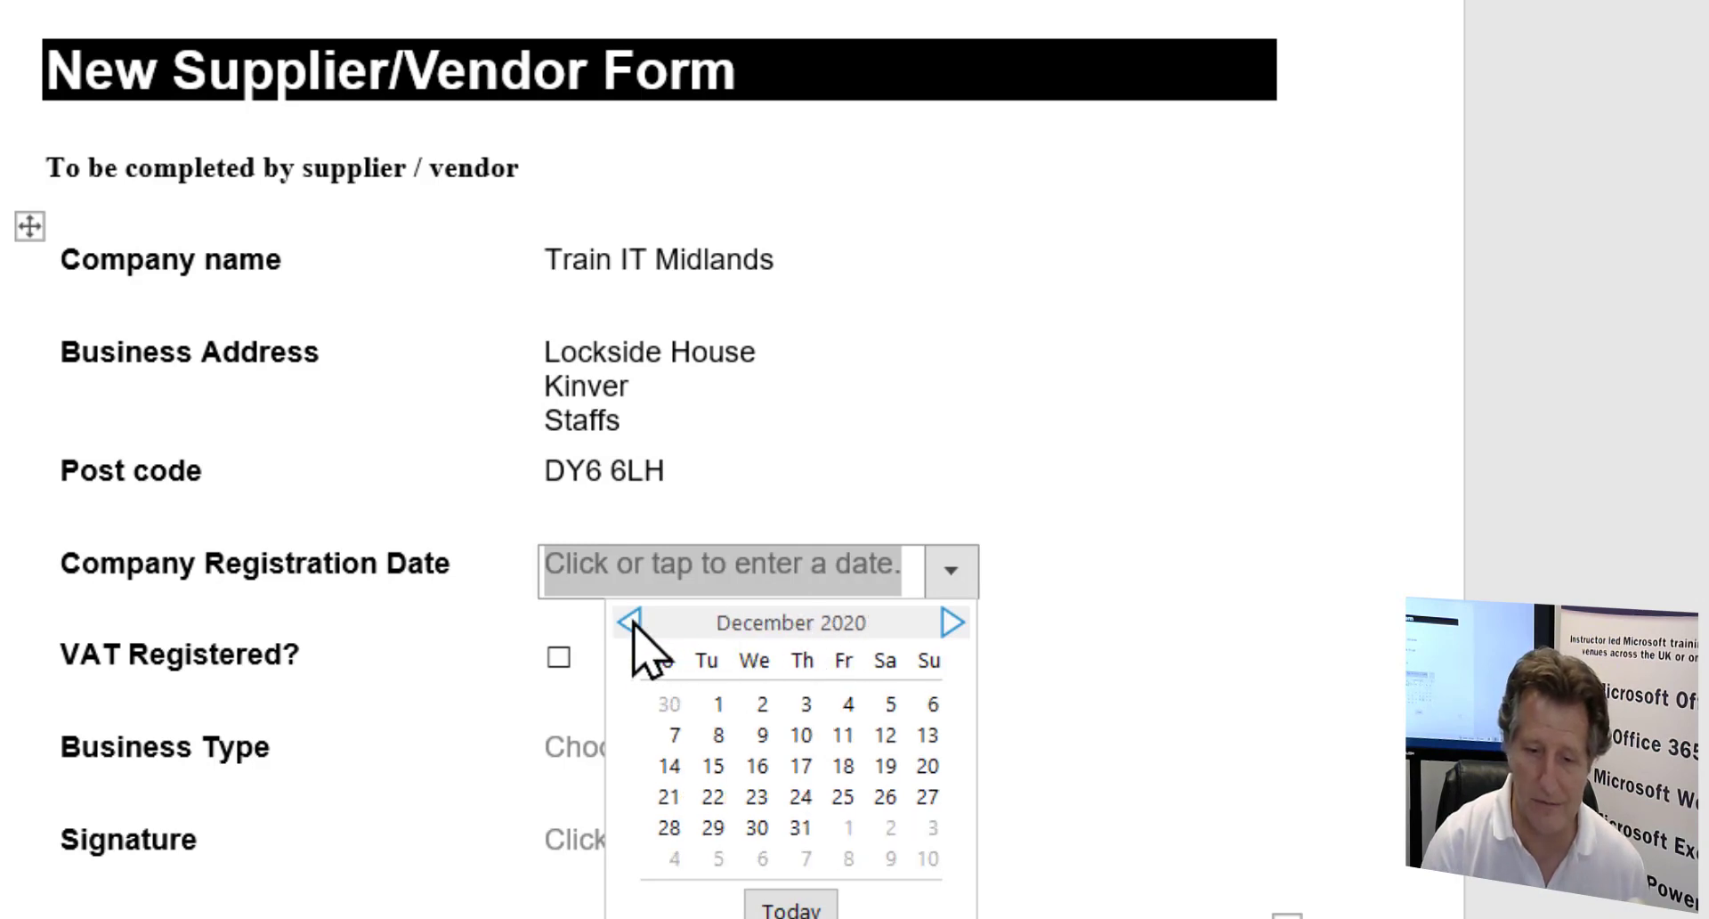
pyautogui.click(631, 622)
pyautogui.doubleClick(634, 622)
pyautogui.click(634, 622)
pyautogui.click(634, 622)
pyautogui.click(634, 623)
pyautogui.click(634, 622)
pyautogui.click(634, 623)
pyautogui.click(952, 620)
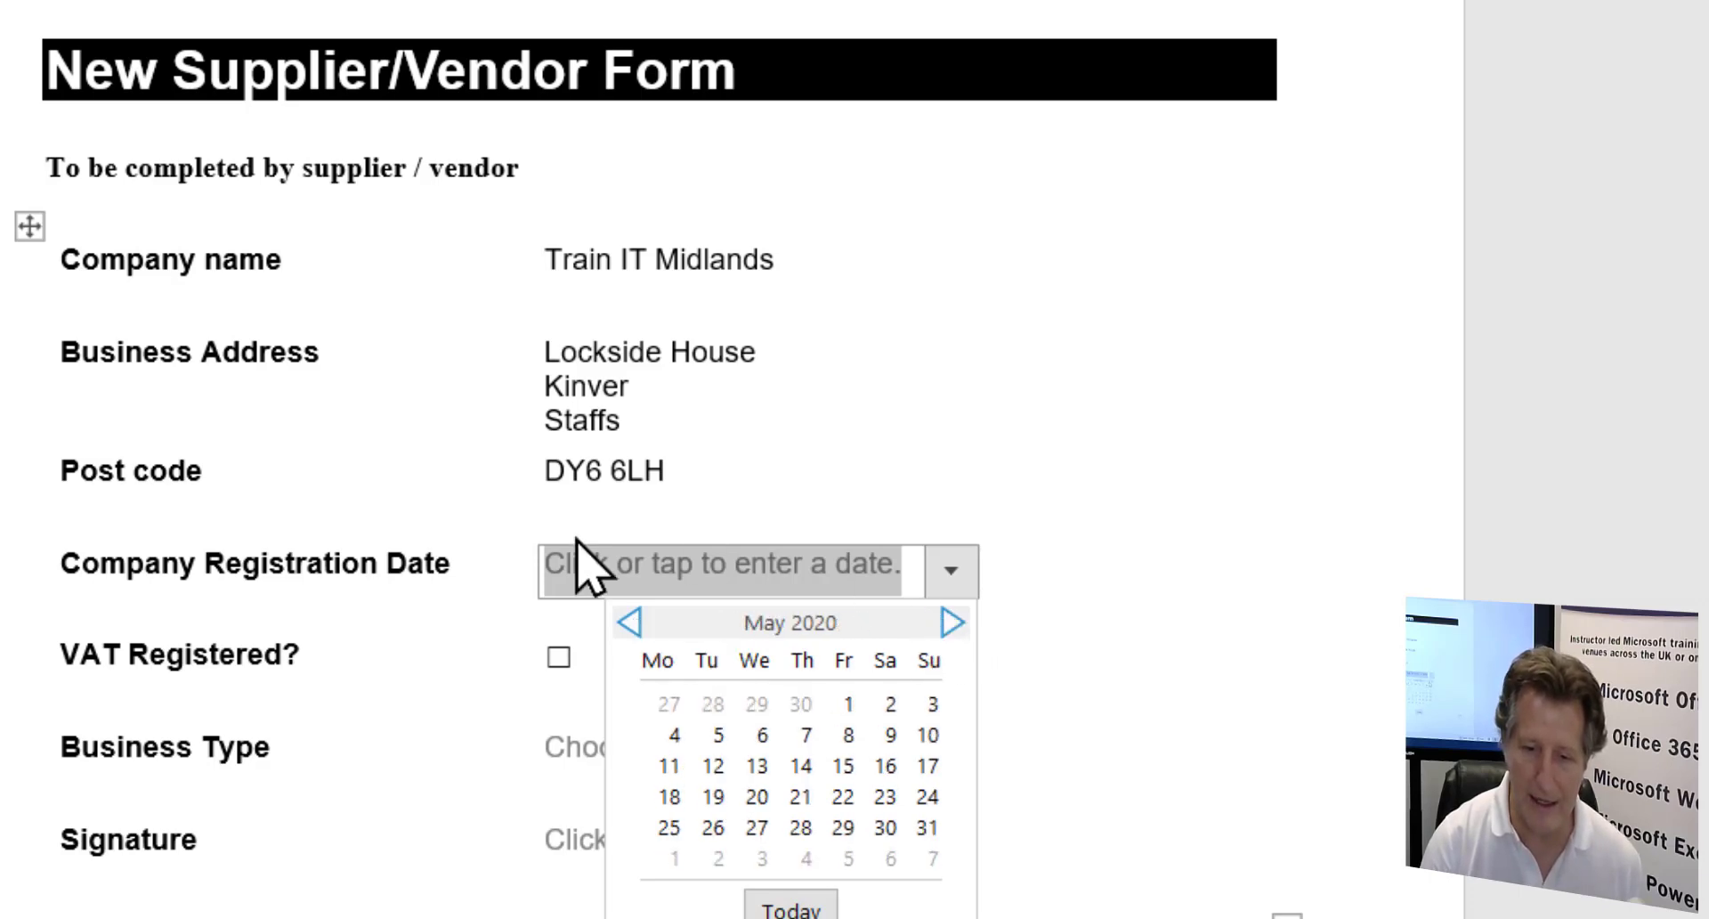
pyautogui.click(841, 704)
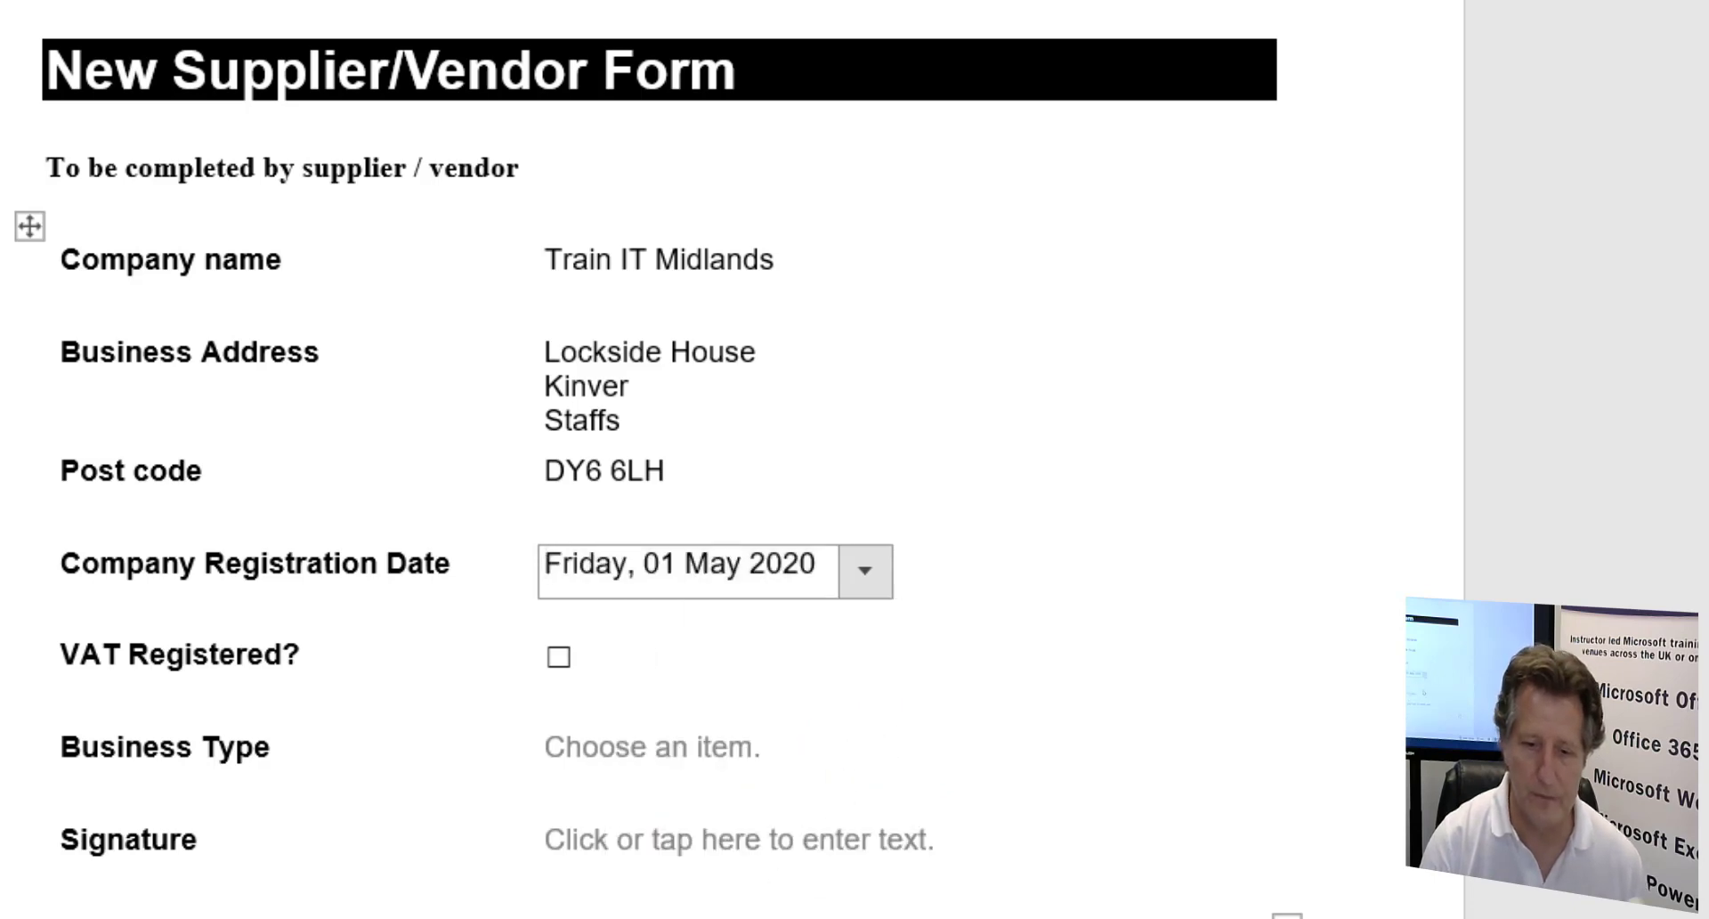
# - Change the date's year from 2020 to 2010
pyautogui.click(803, 564)
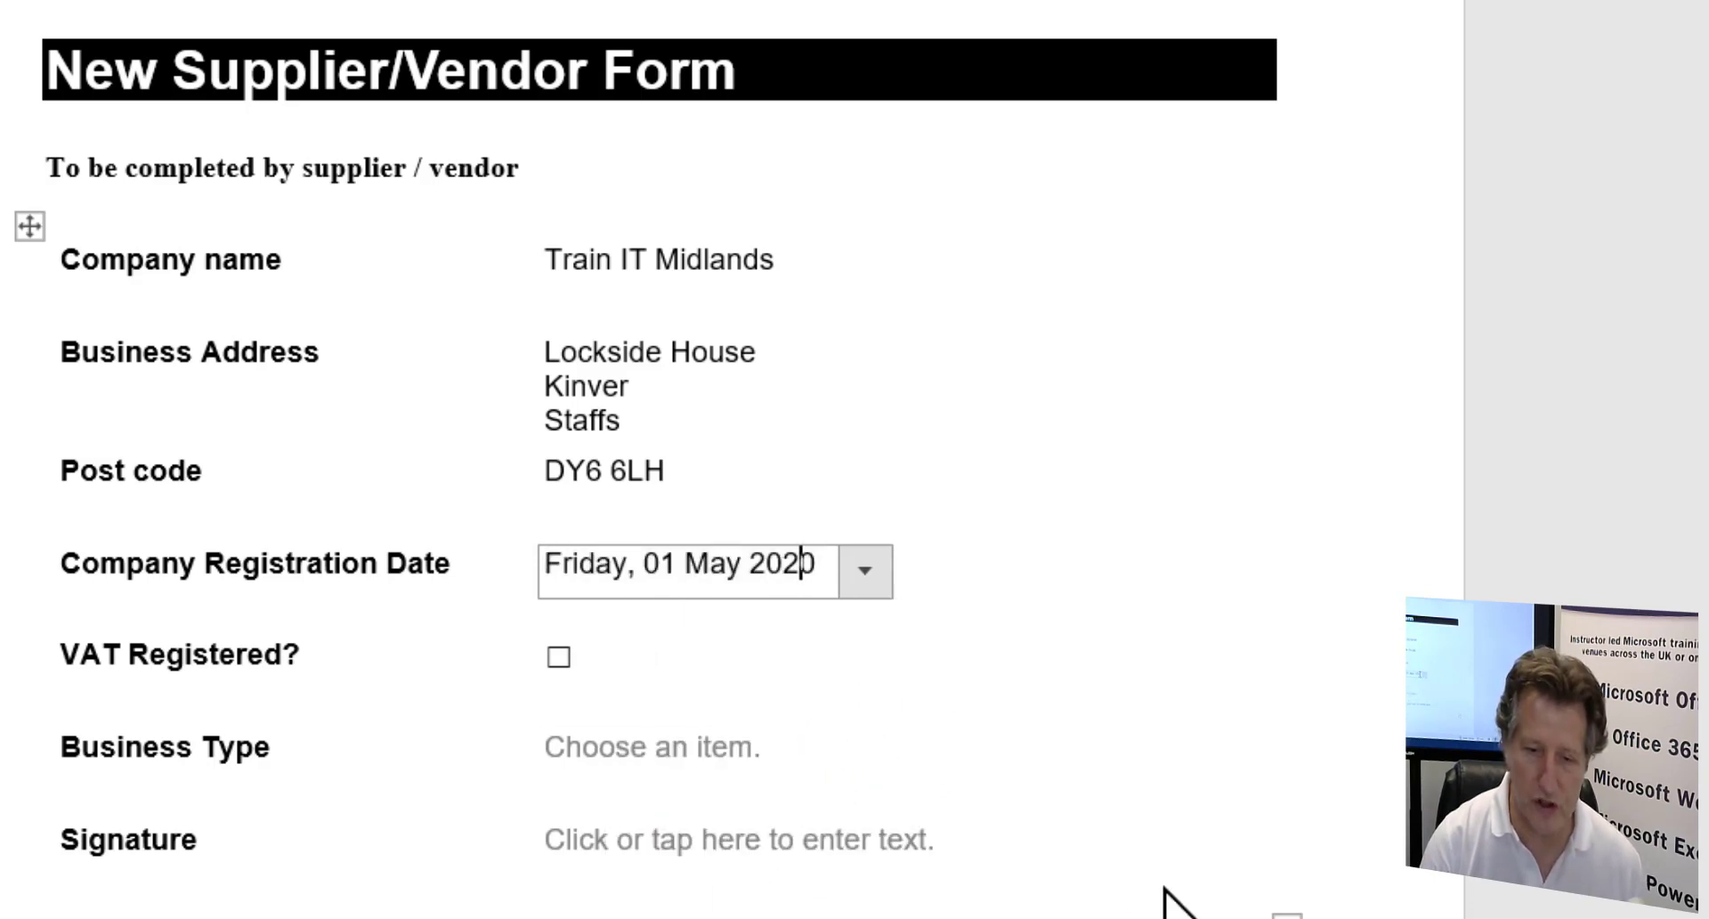
pyautogui.press('BackSpace')
pyautogui.press('BackSpace')
pyautogui.write('10')
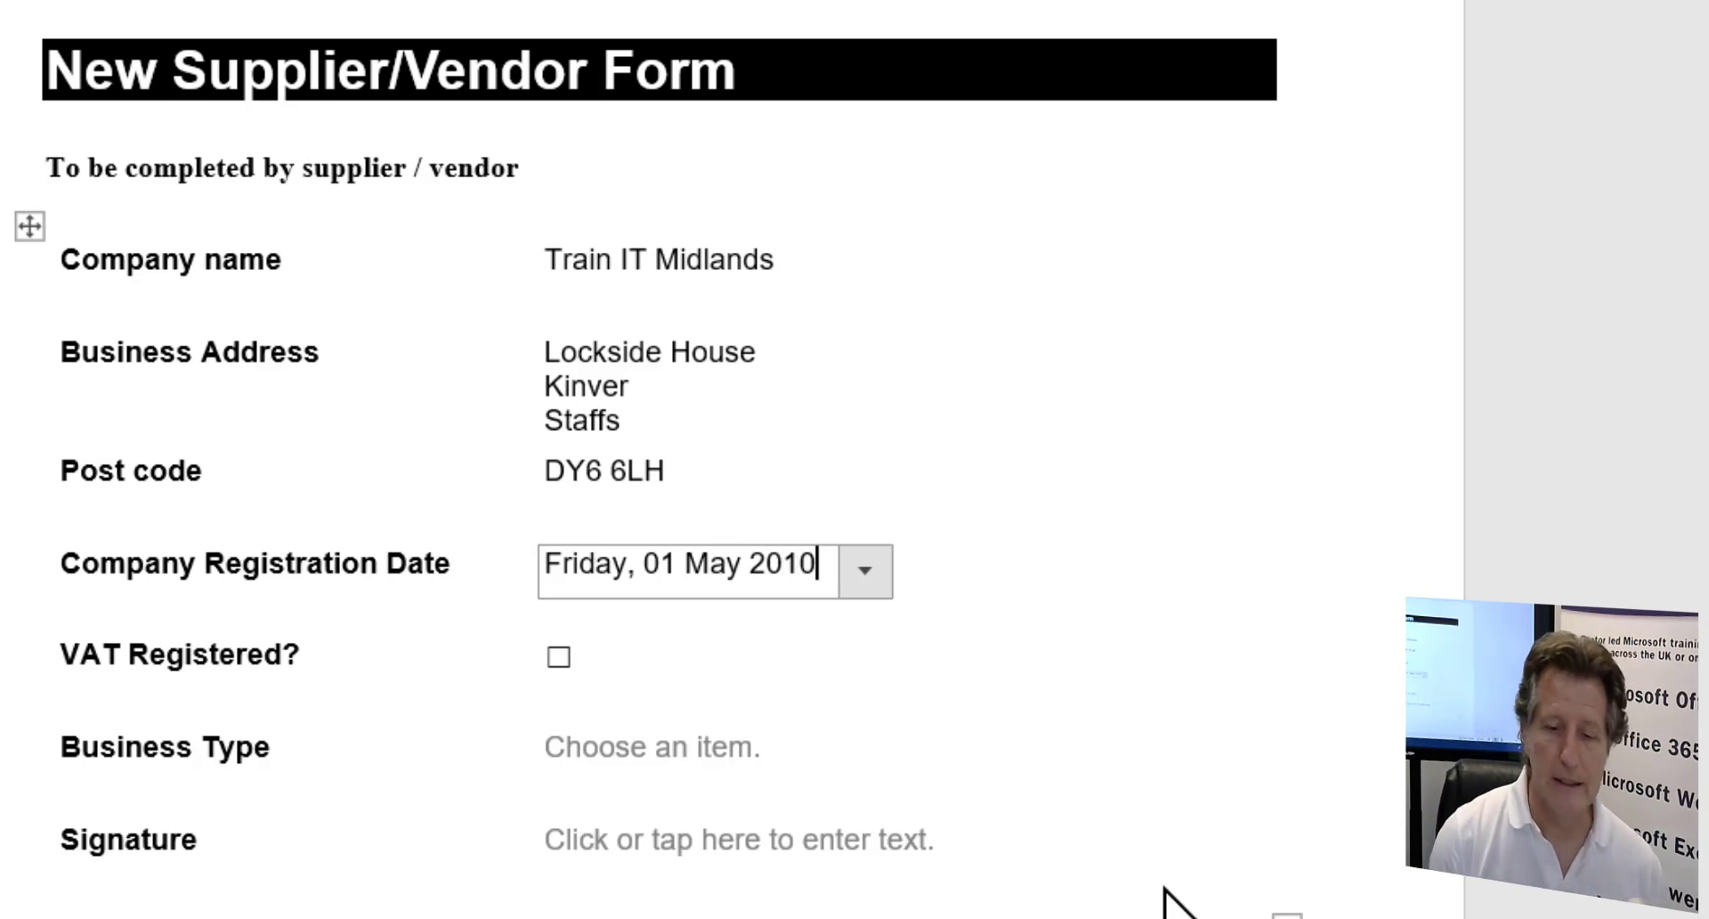
# - Tick VAT Registered and set Business Type to Limited Company
pyautogui.click(559, 657)
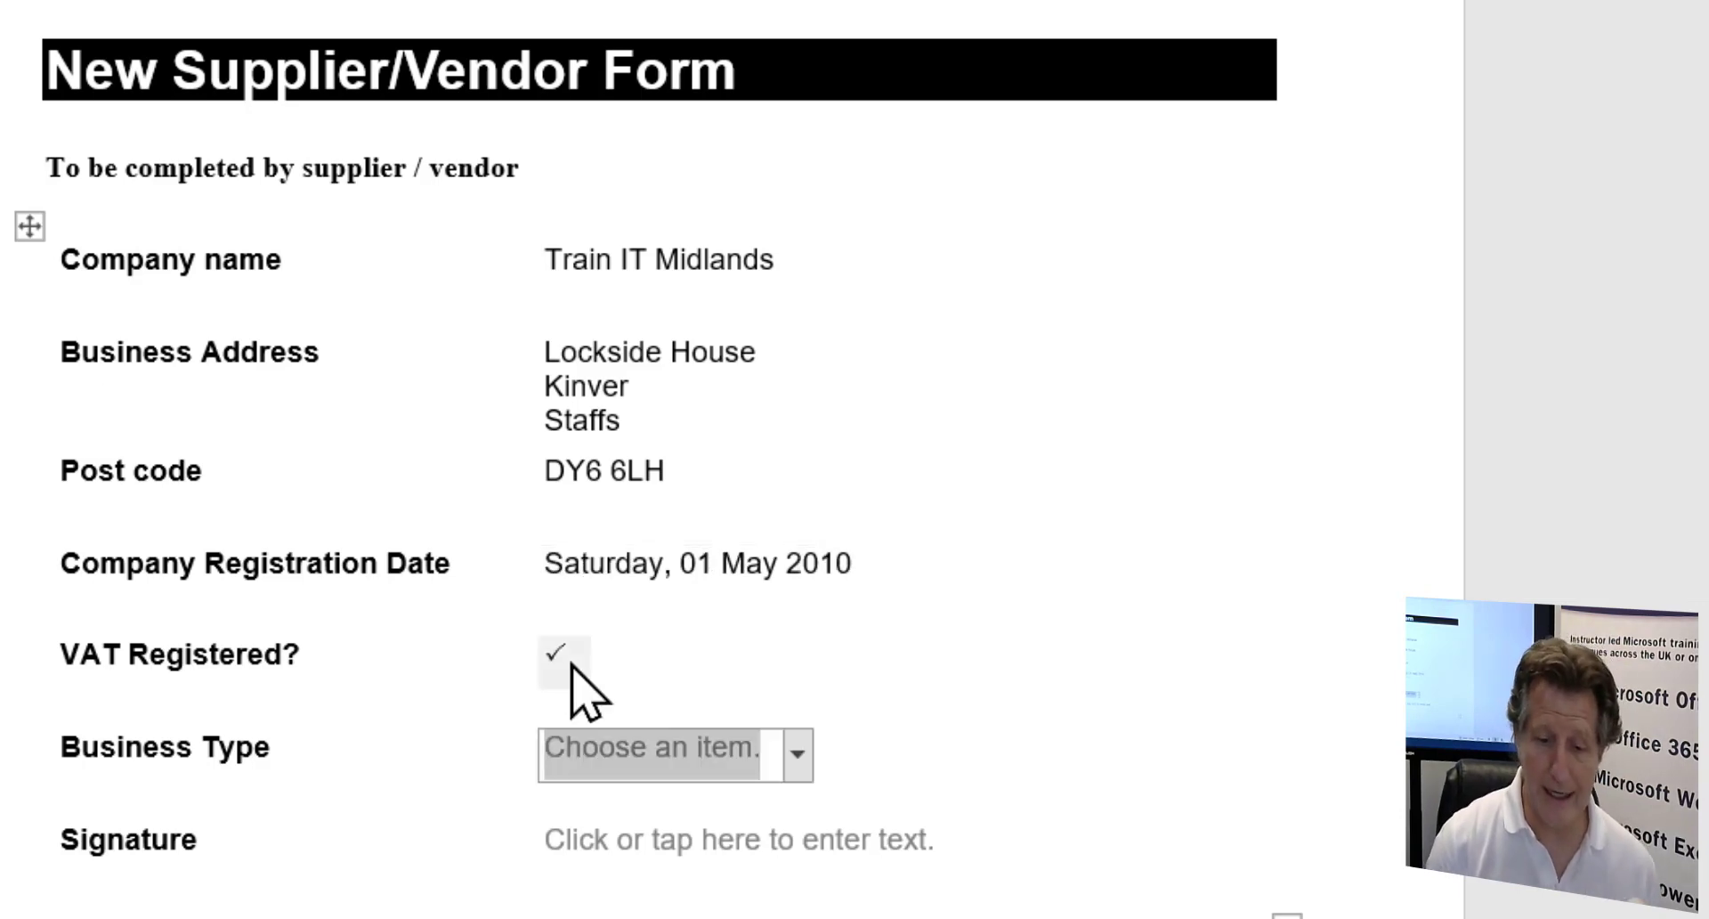
pyautogui.click(796, 759)
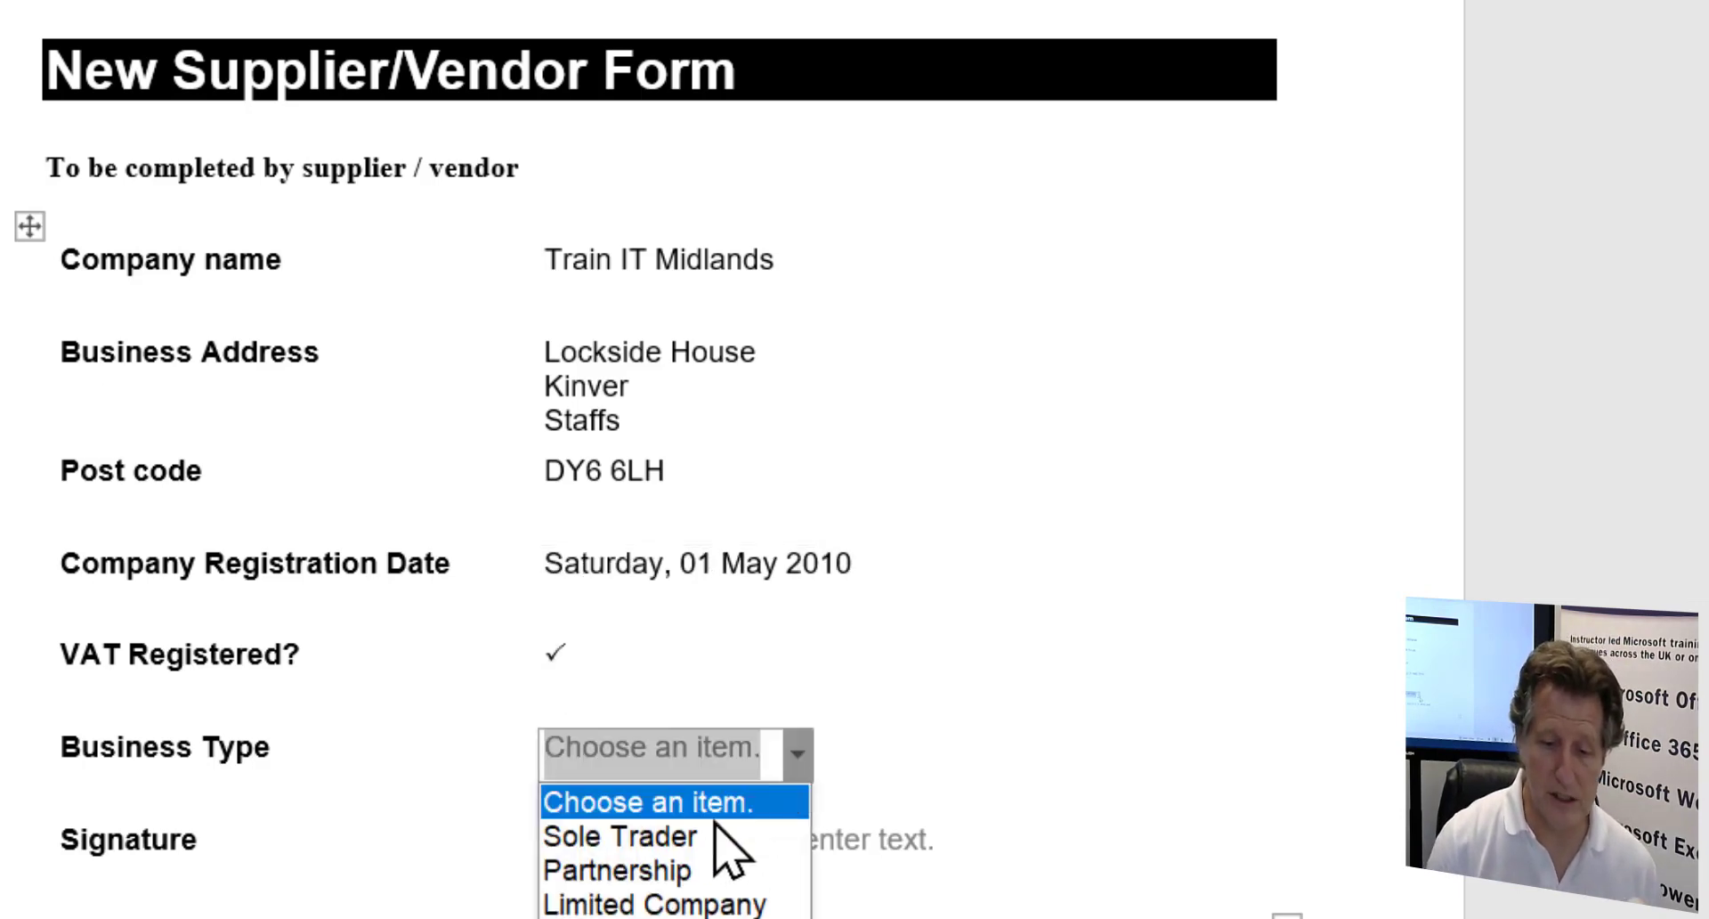
pyautogui.click(638, 749)
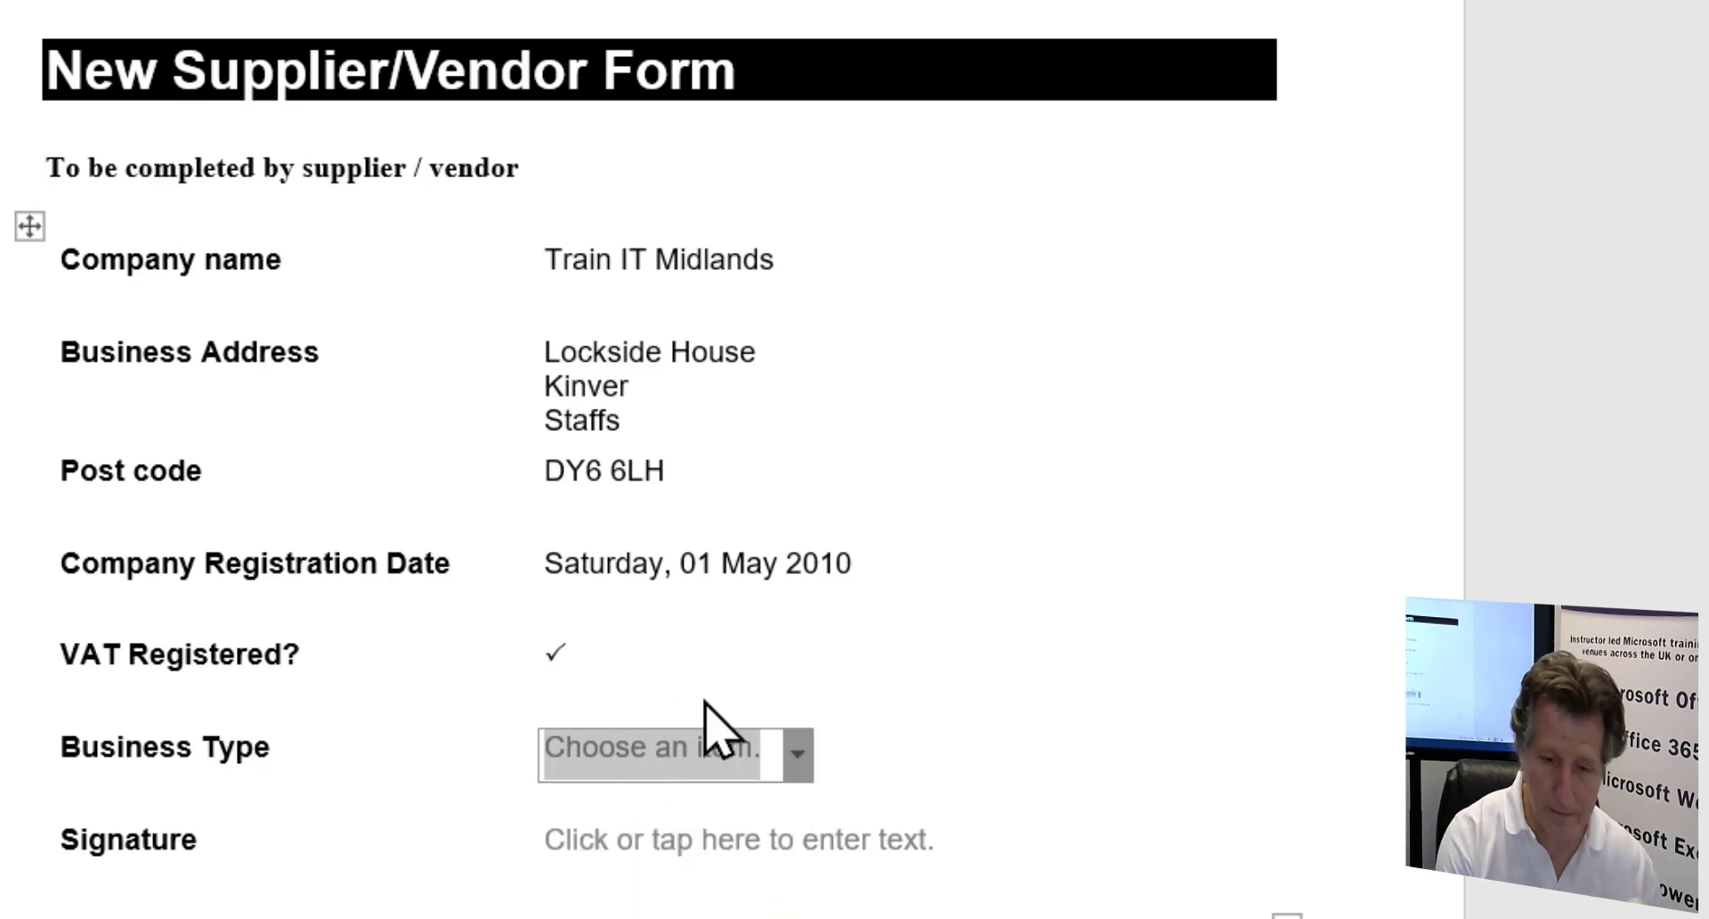
pyautogui.click(795, 754)
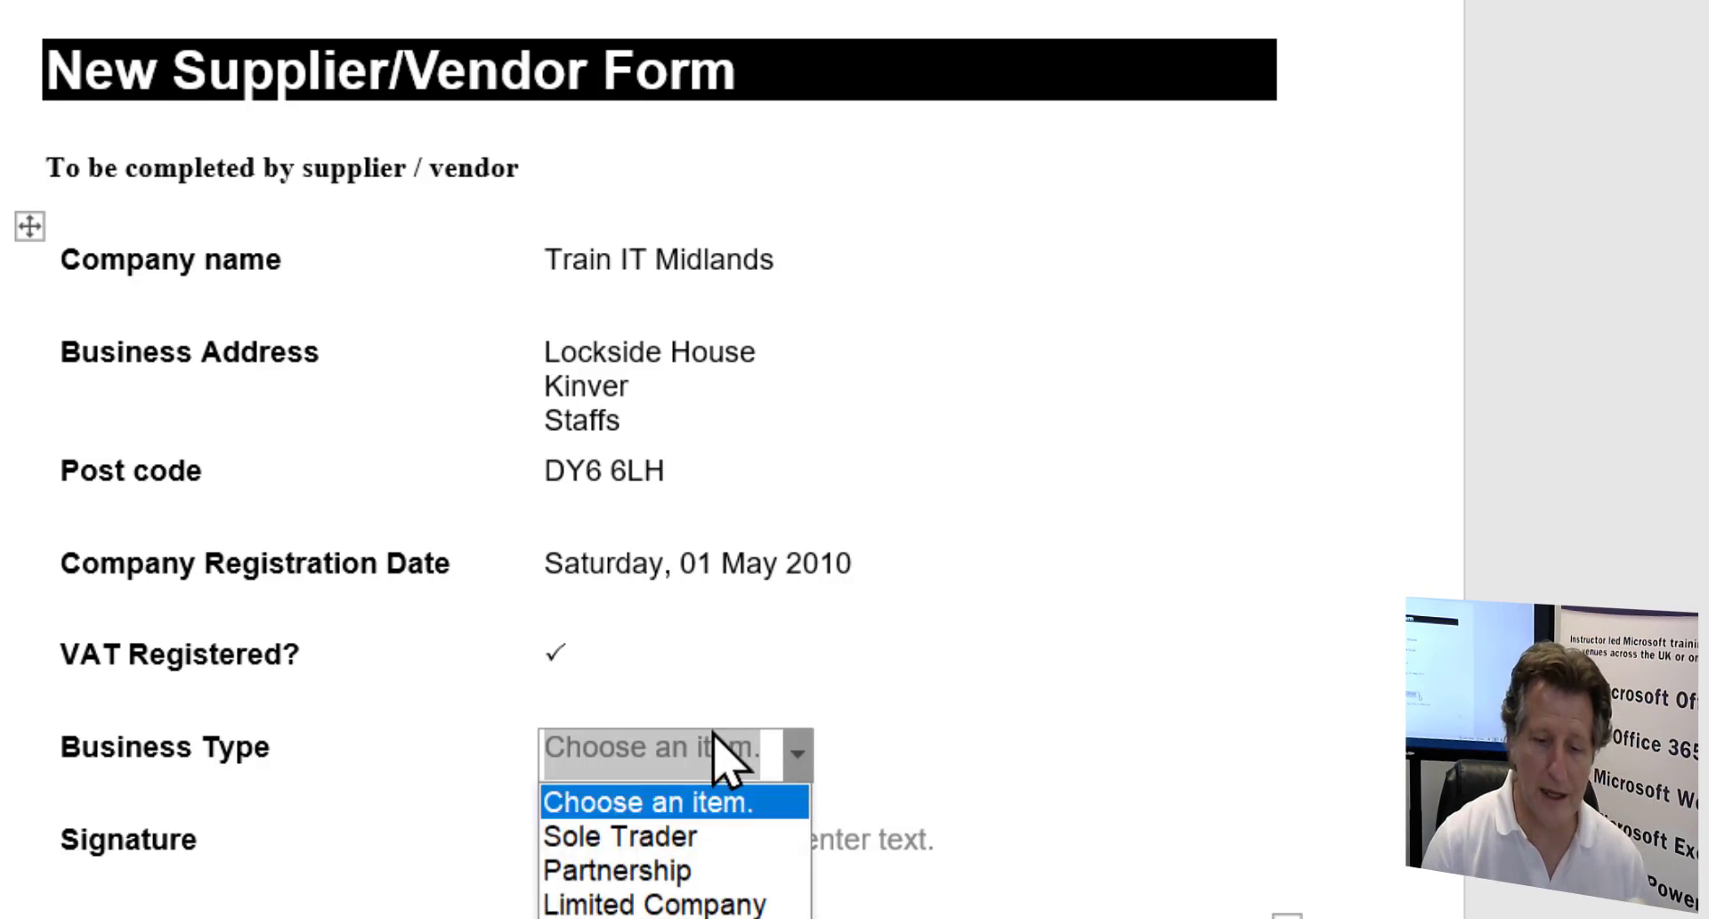
pyautogui.click(614, 903)
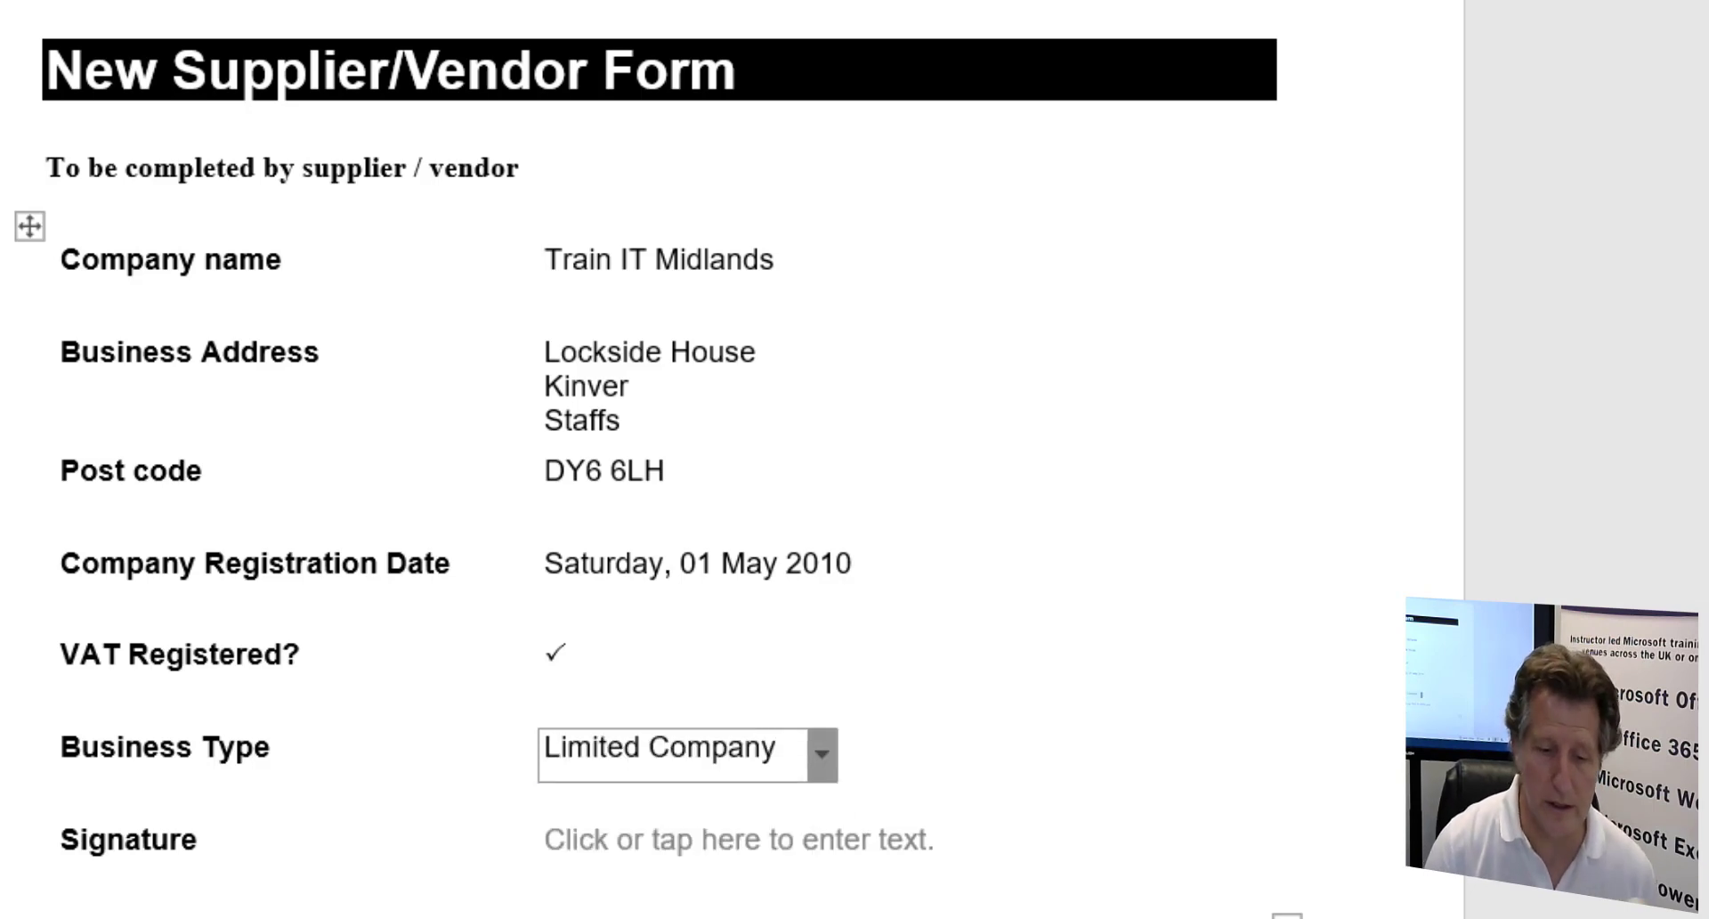
# - Type a test name into the Signature field, then erase it so Signature stays empty
pyautogui.click(628, 844)
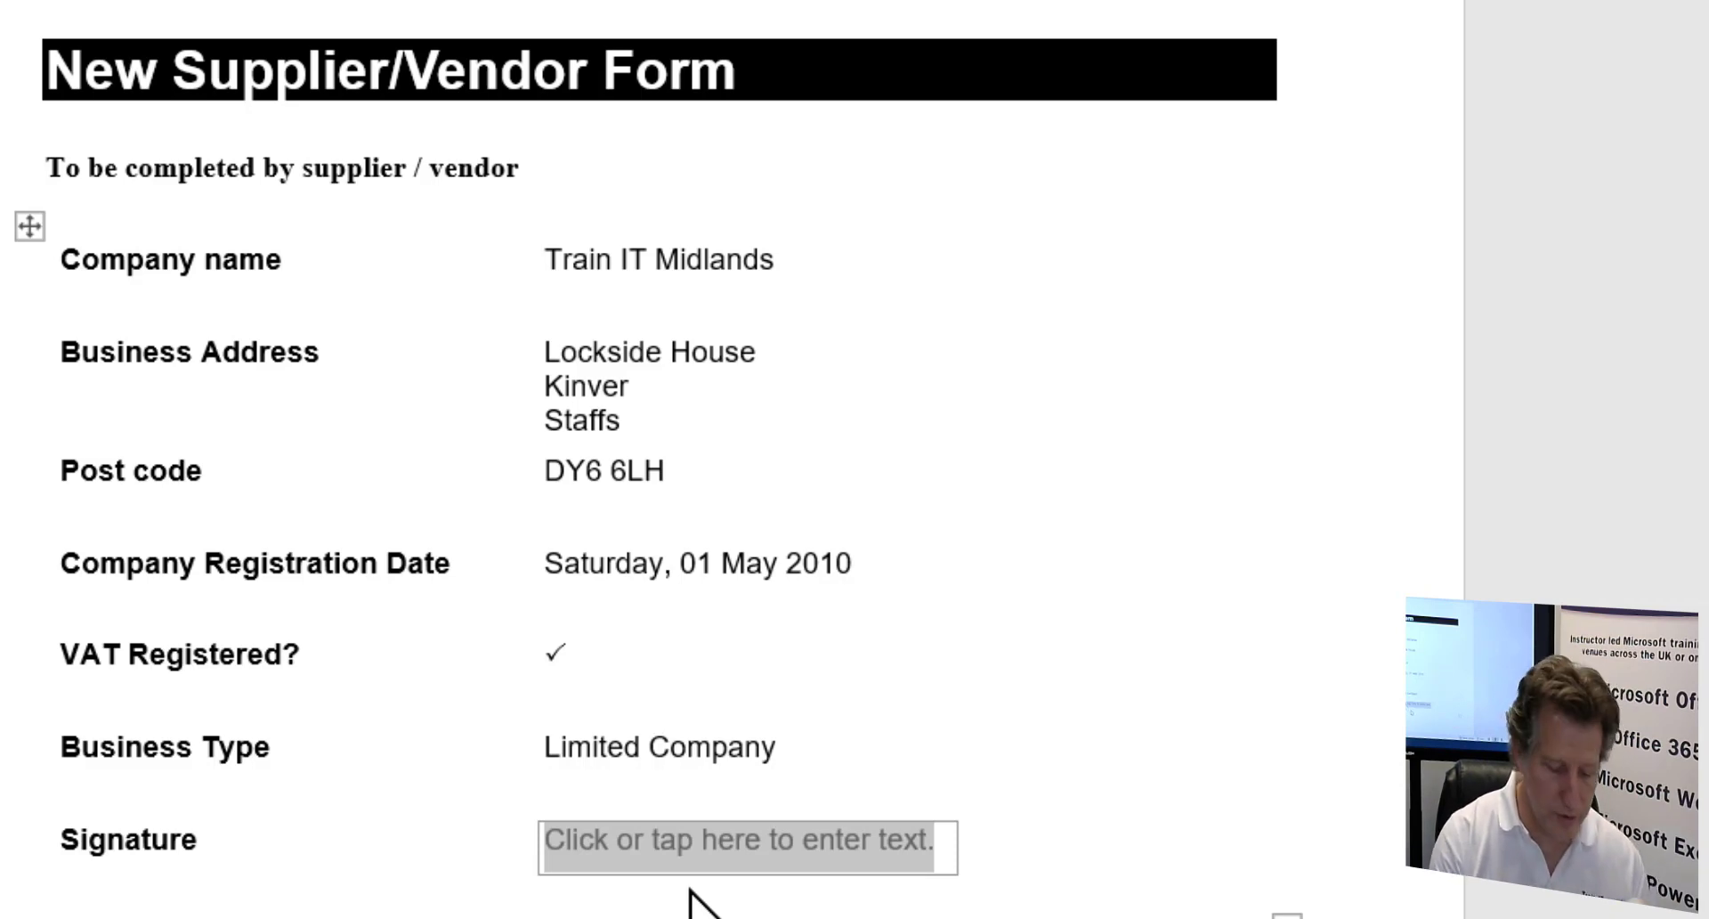
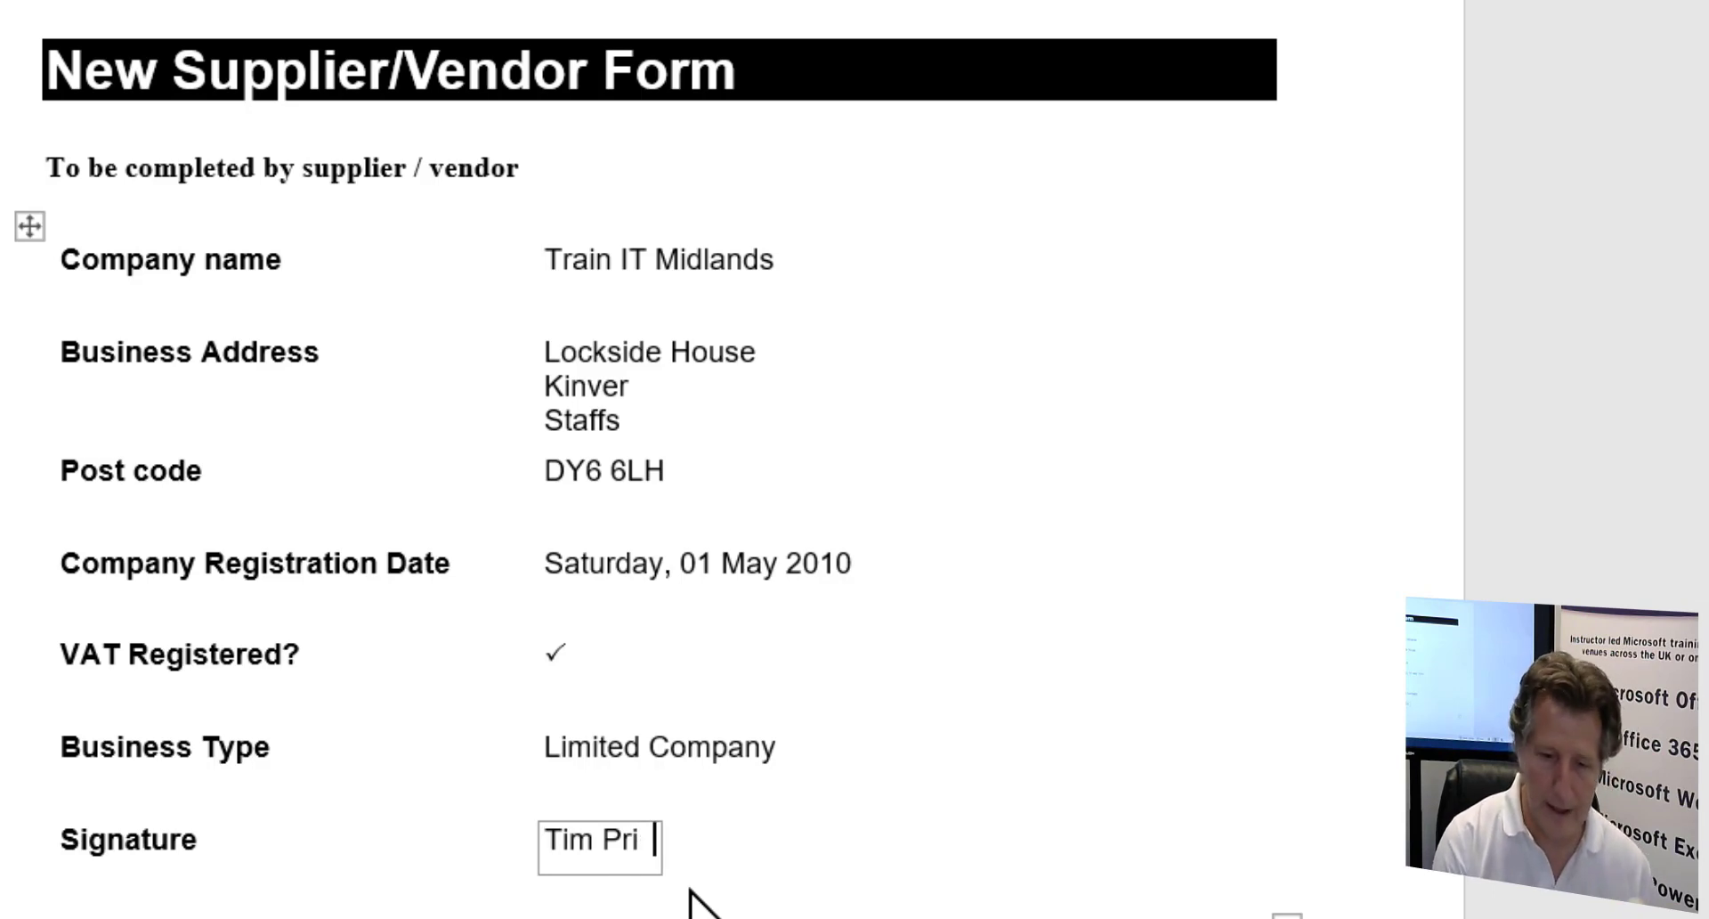
pyautogui.click(797, 750)
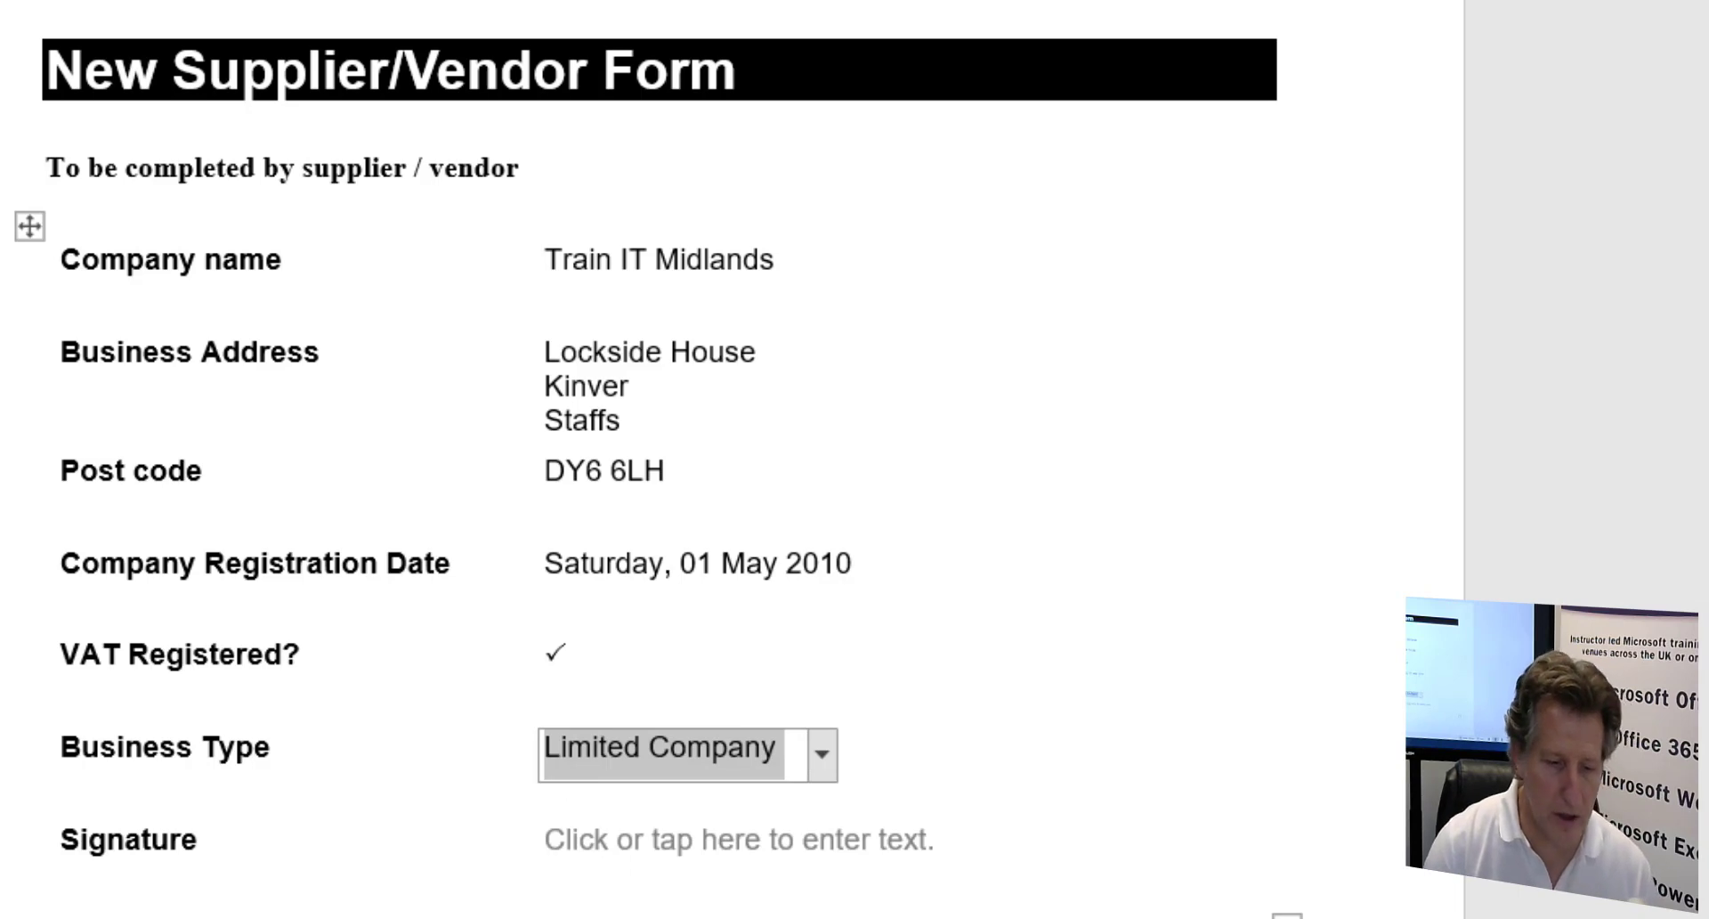
pyautogui.click(890, 908)
# - Copy the signature.gif image from the 15 Min Webinar folder to the clipboard
pyautogui.hotkey('alt', 'Tab')
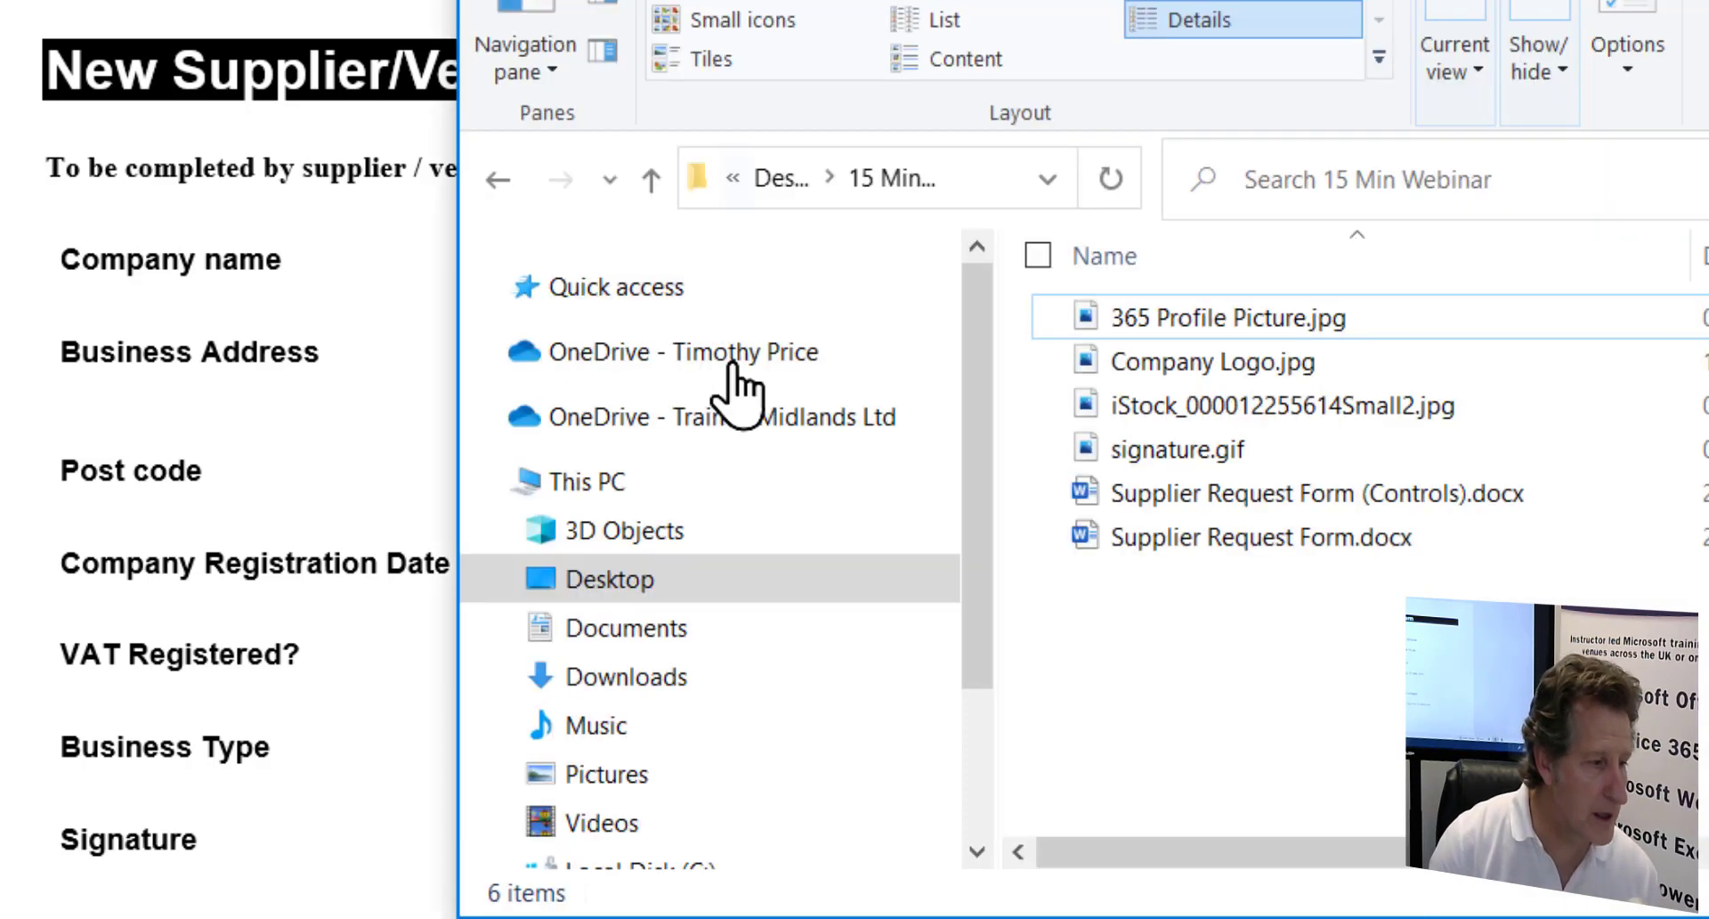
pyautogui.click(1184, 449)
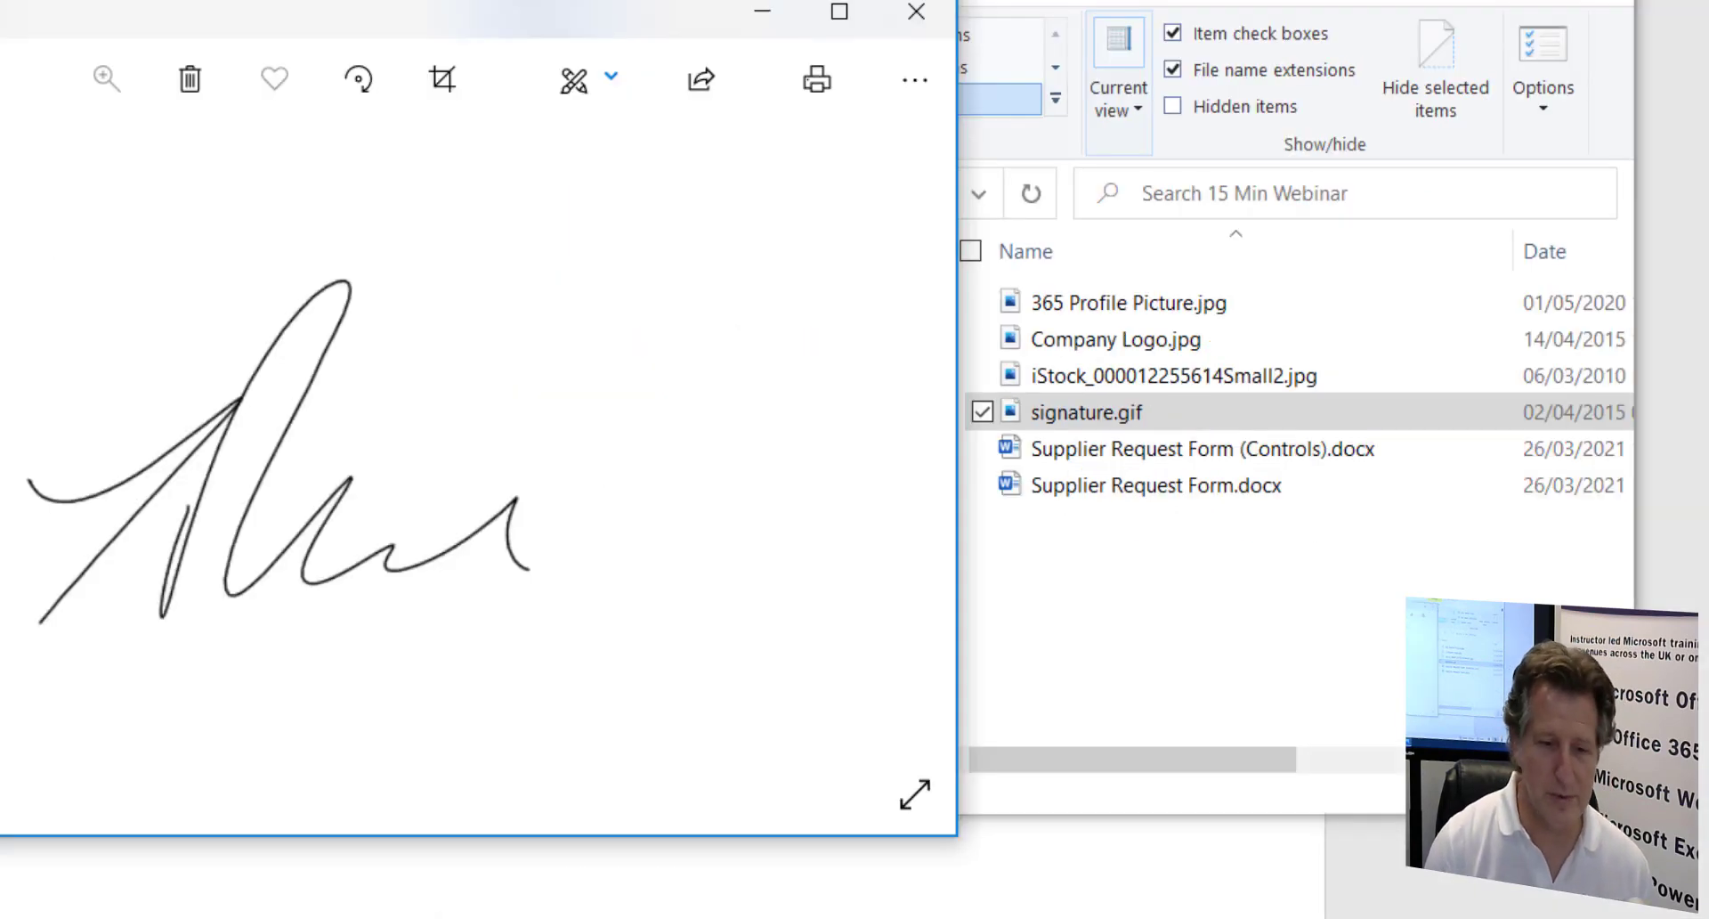
pyautogui.rightClick(268, 372)
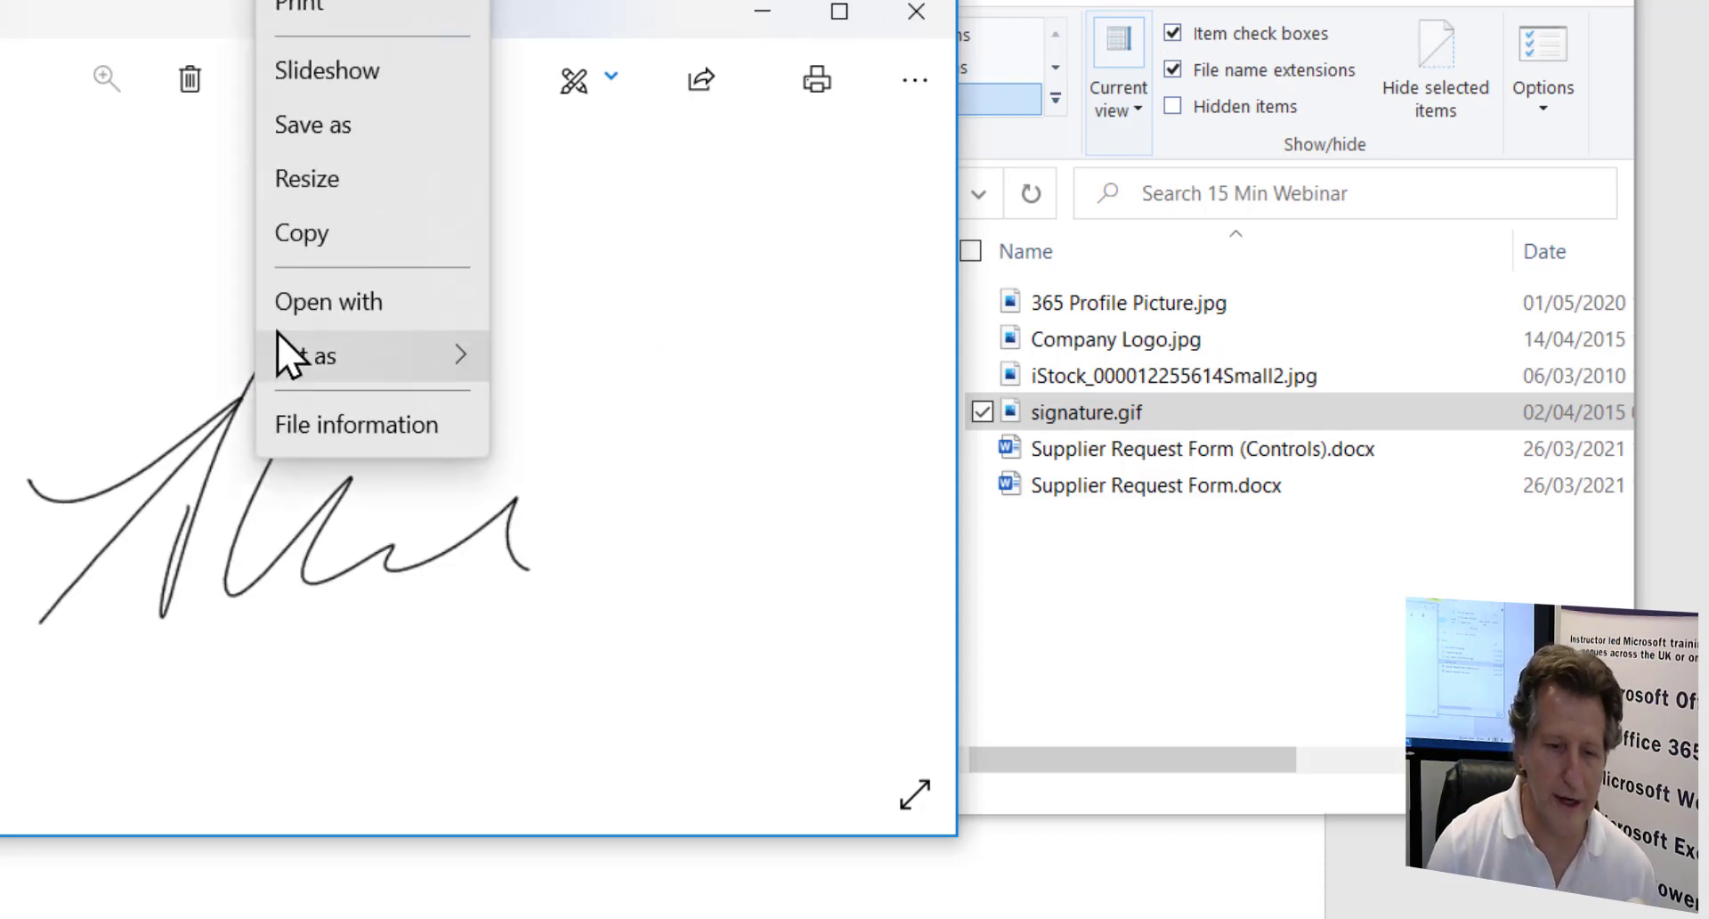
pyautogui.click(303, 237)
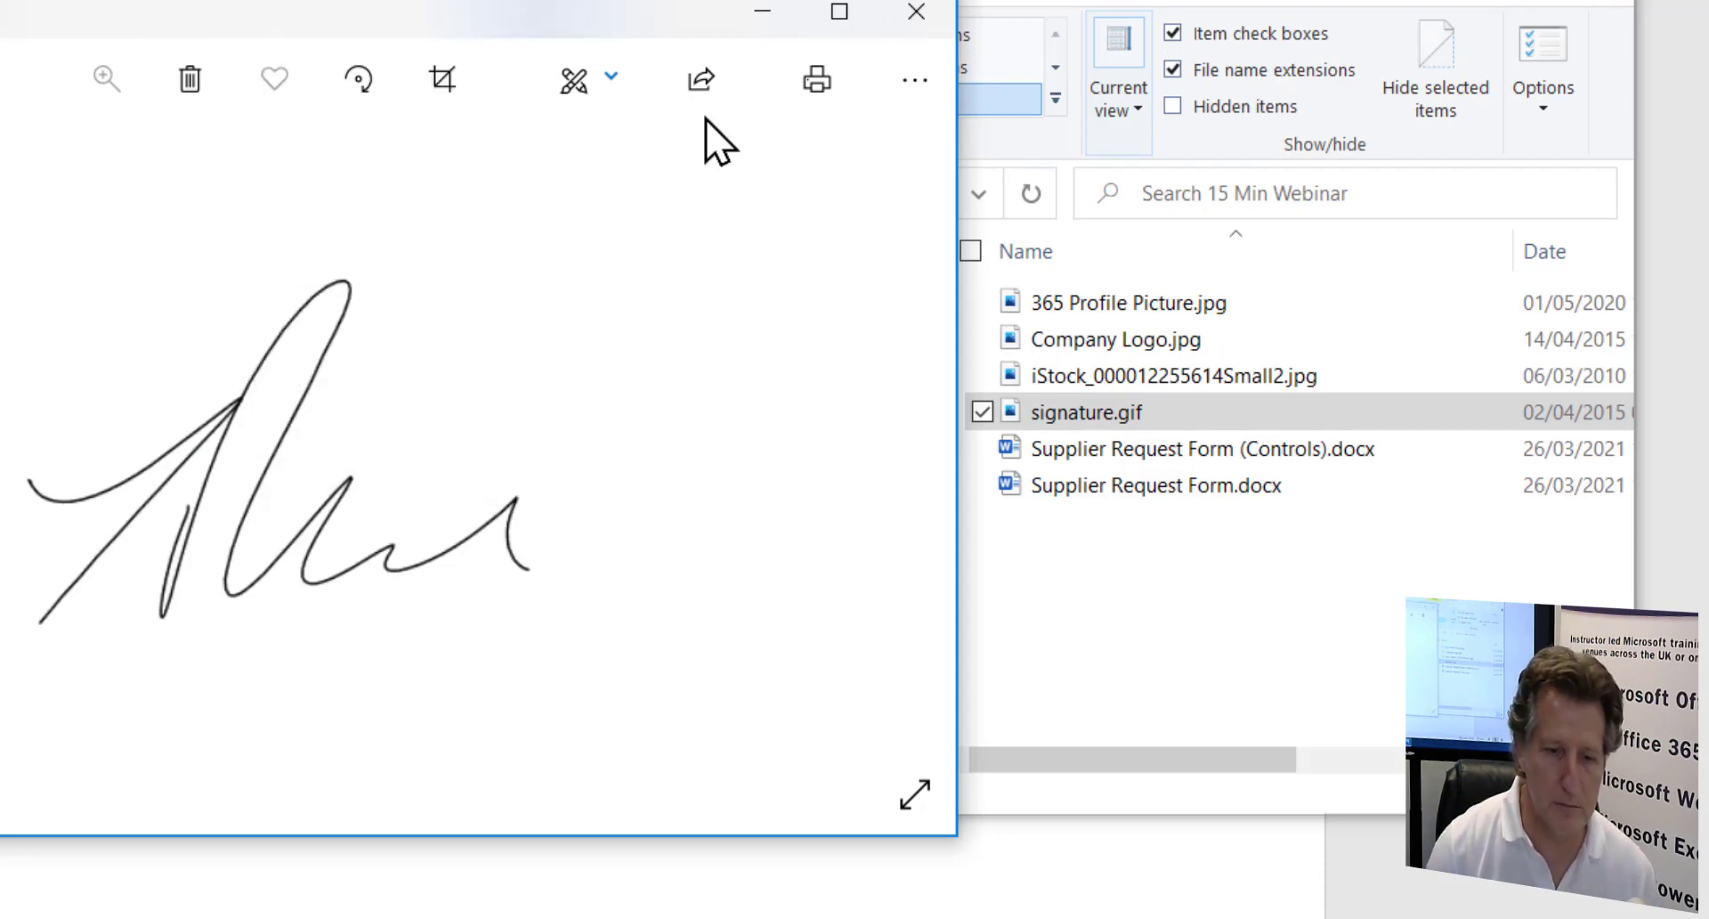
pyautogui.click(915, 18)
pyautogui.click(1442, 0)
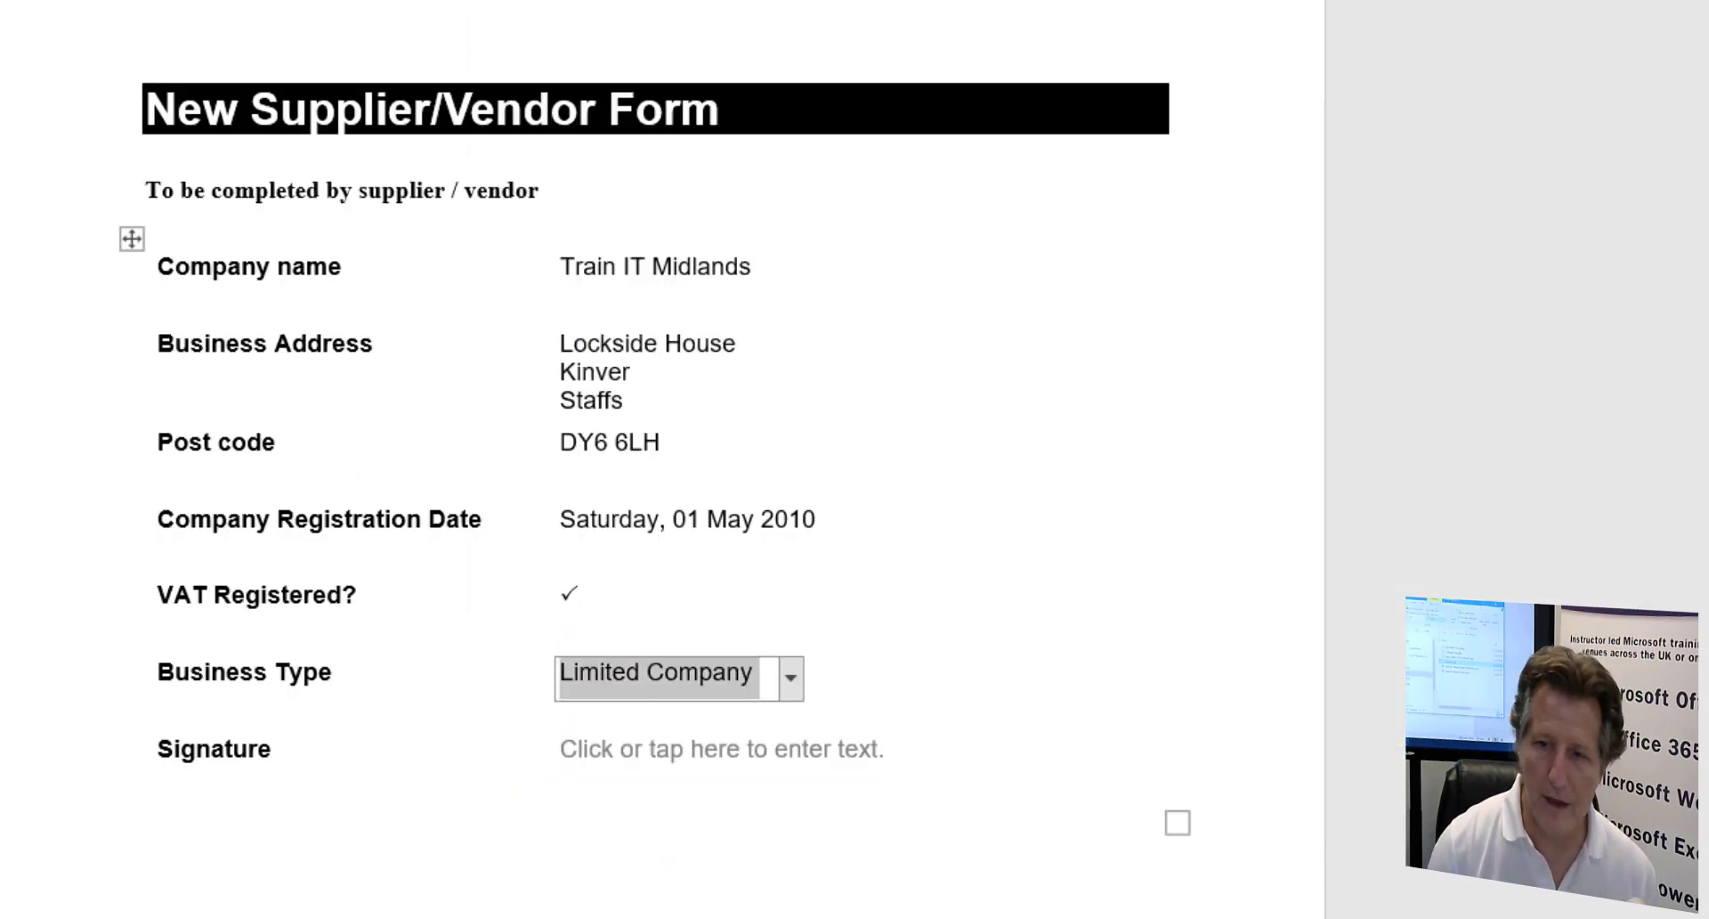
# - Paste the signature image into the Signature field as a picture and shrink it
pyautogui.click(668, 752)
pyautogui.rightClick(668, 753)
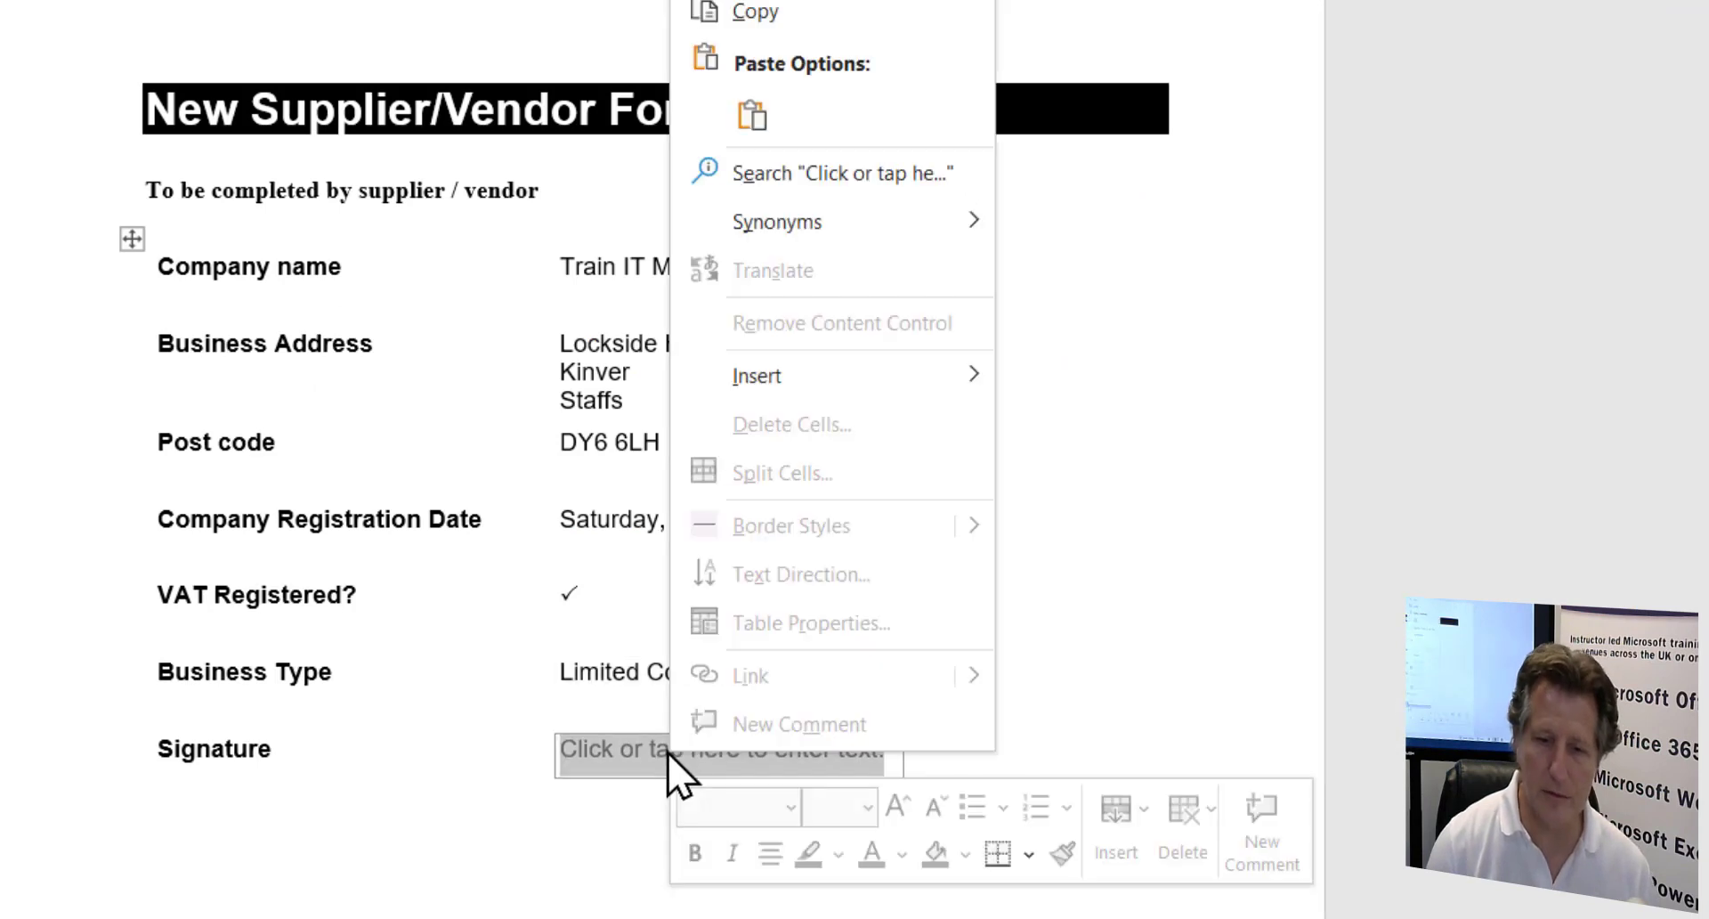
pyautogui.click(751, 149)
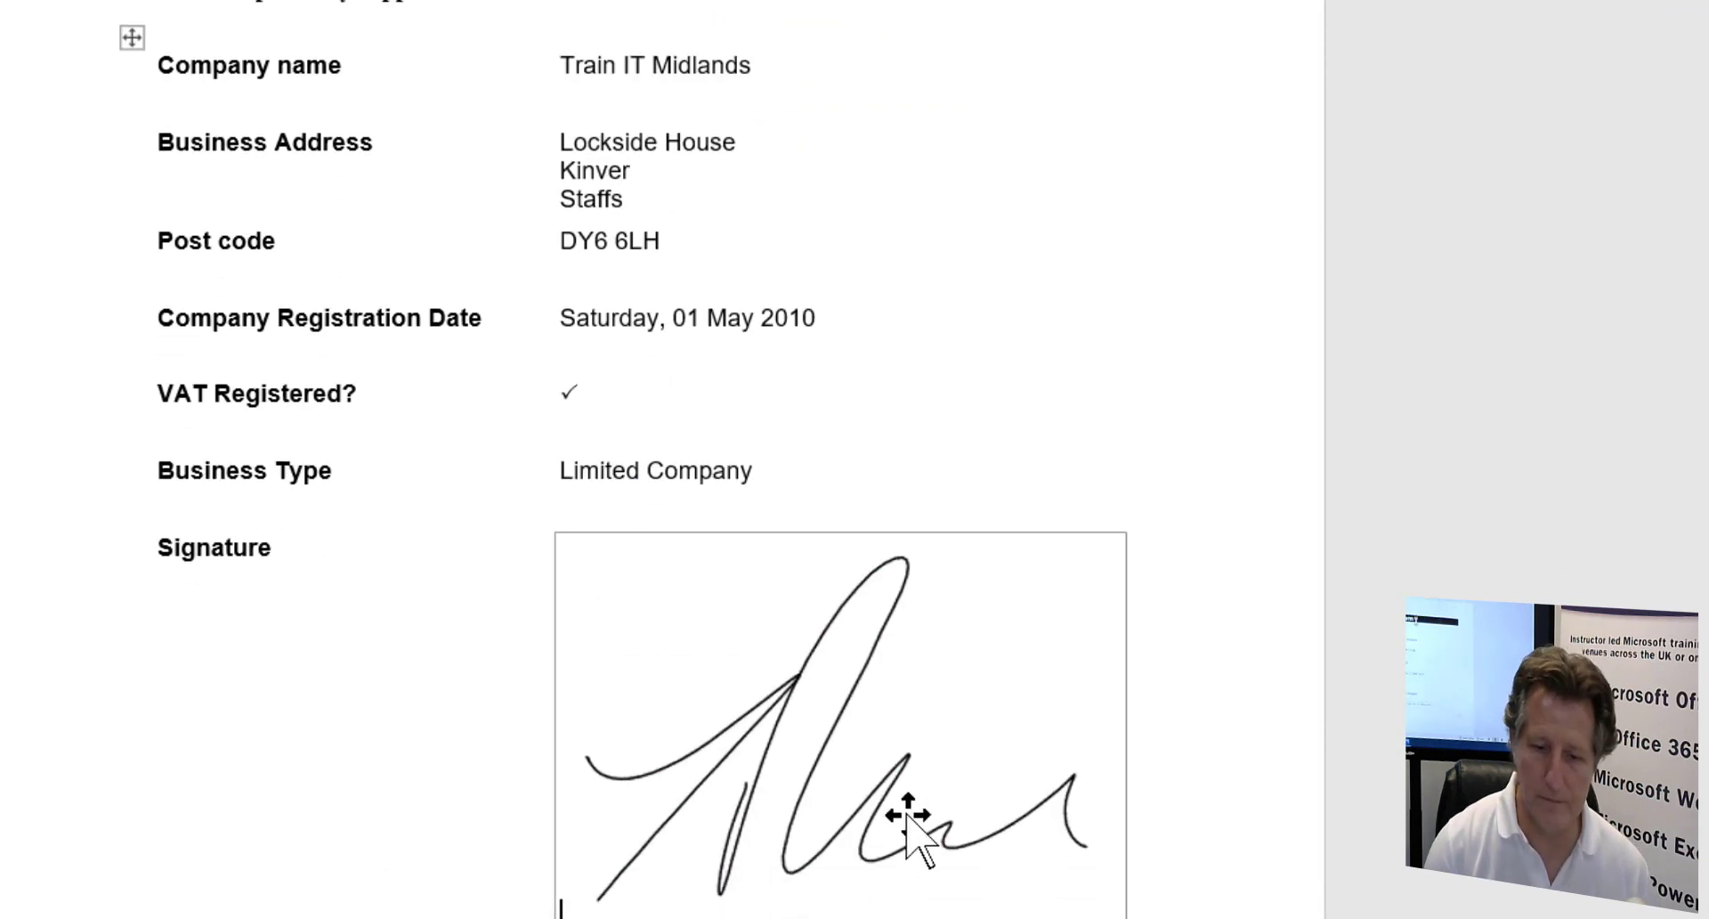
pyautogui.click(1072, 841)
pyautogui.moveTo(1102, 912); pyautogui.dragTo(652, 556)
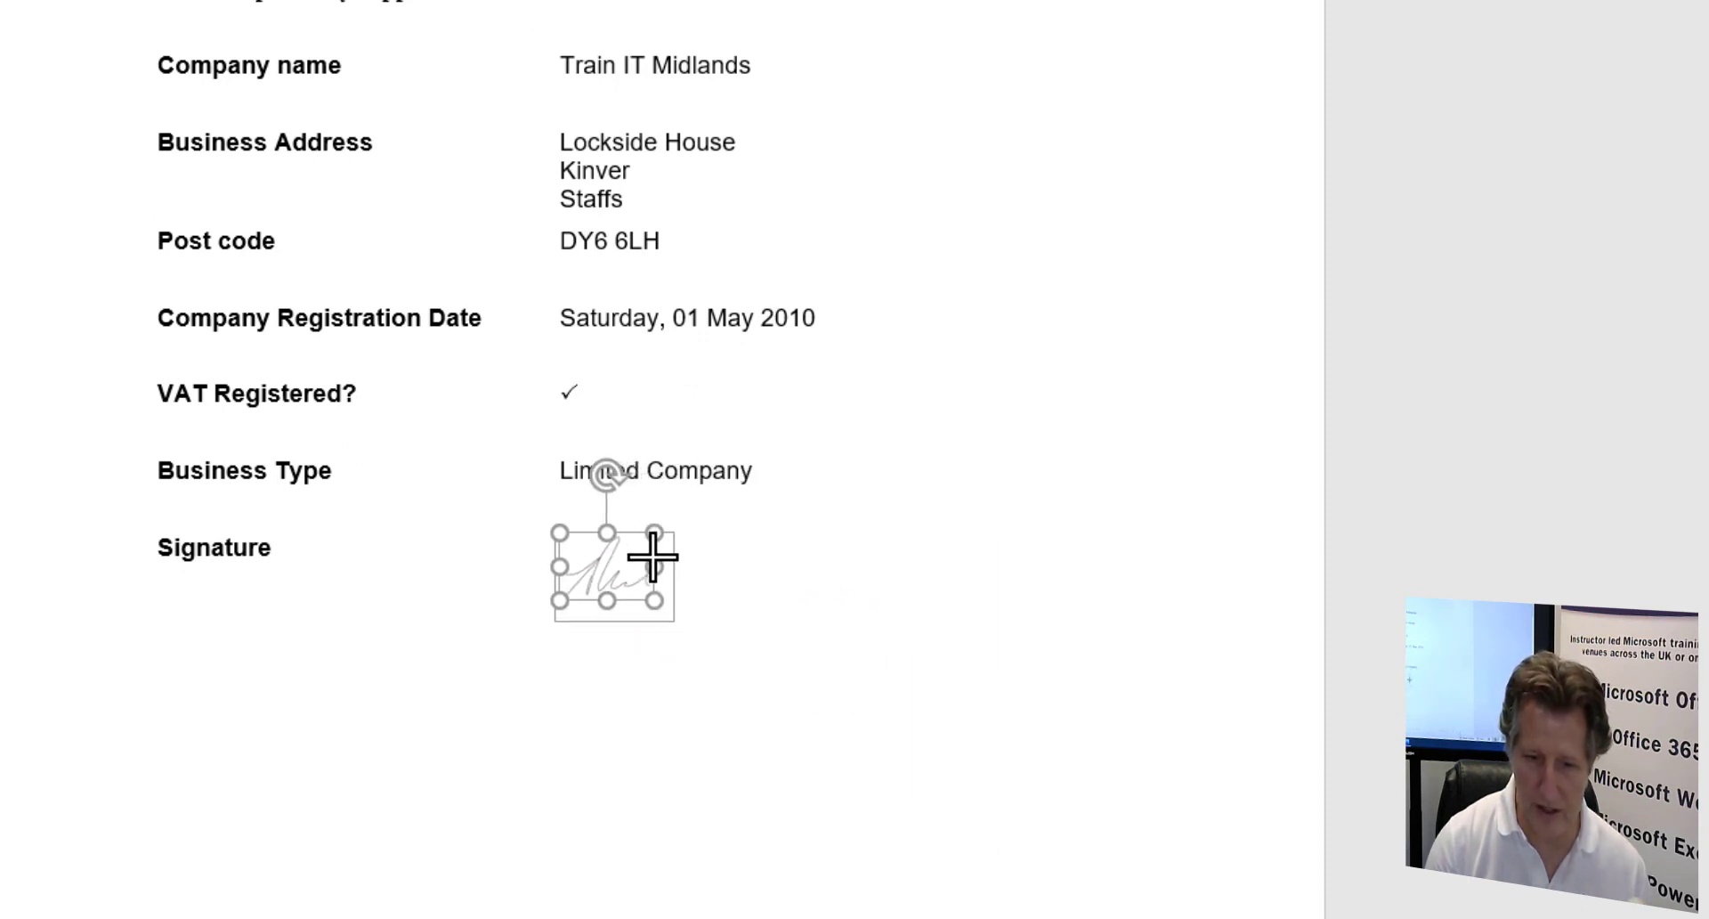
pyautogui.click(965, 736)
pyautogui.scroll(1, 965, 737)
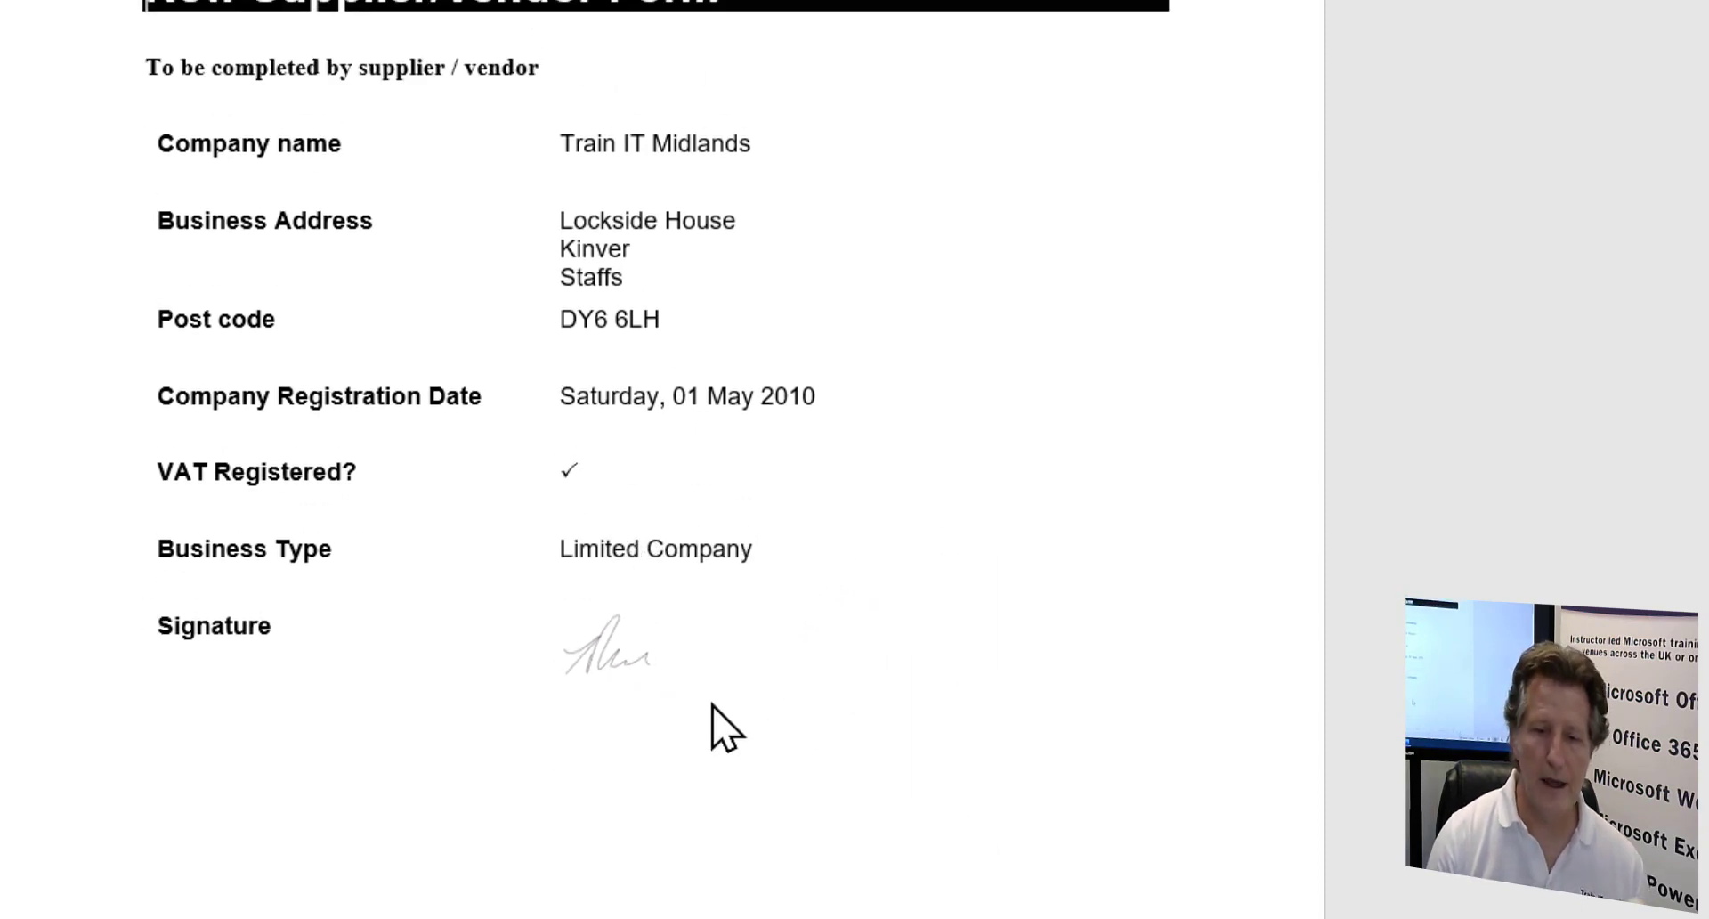
pyautogui.scroll(2, 711, 703)
pyautogui.click(407, 96)
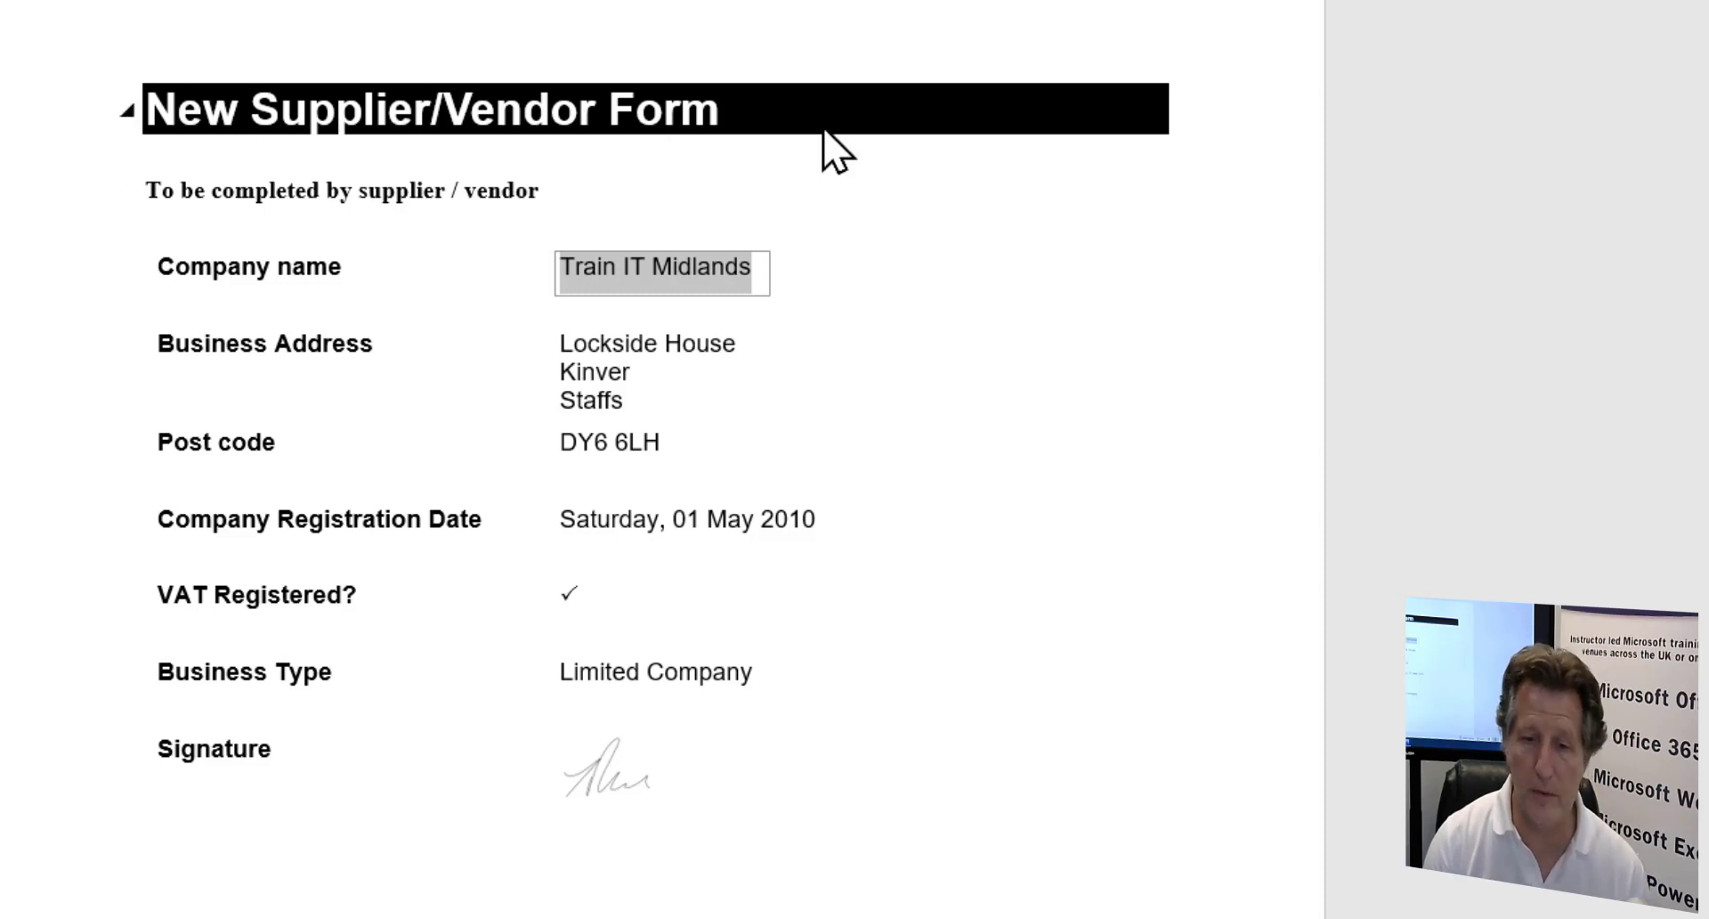
pyautogui.click(677, 367)
pyautogui.click(670, 464)
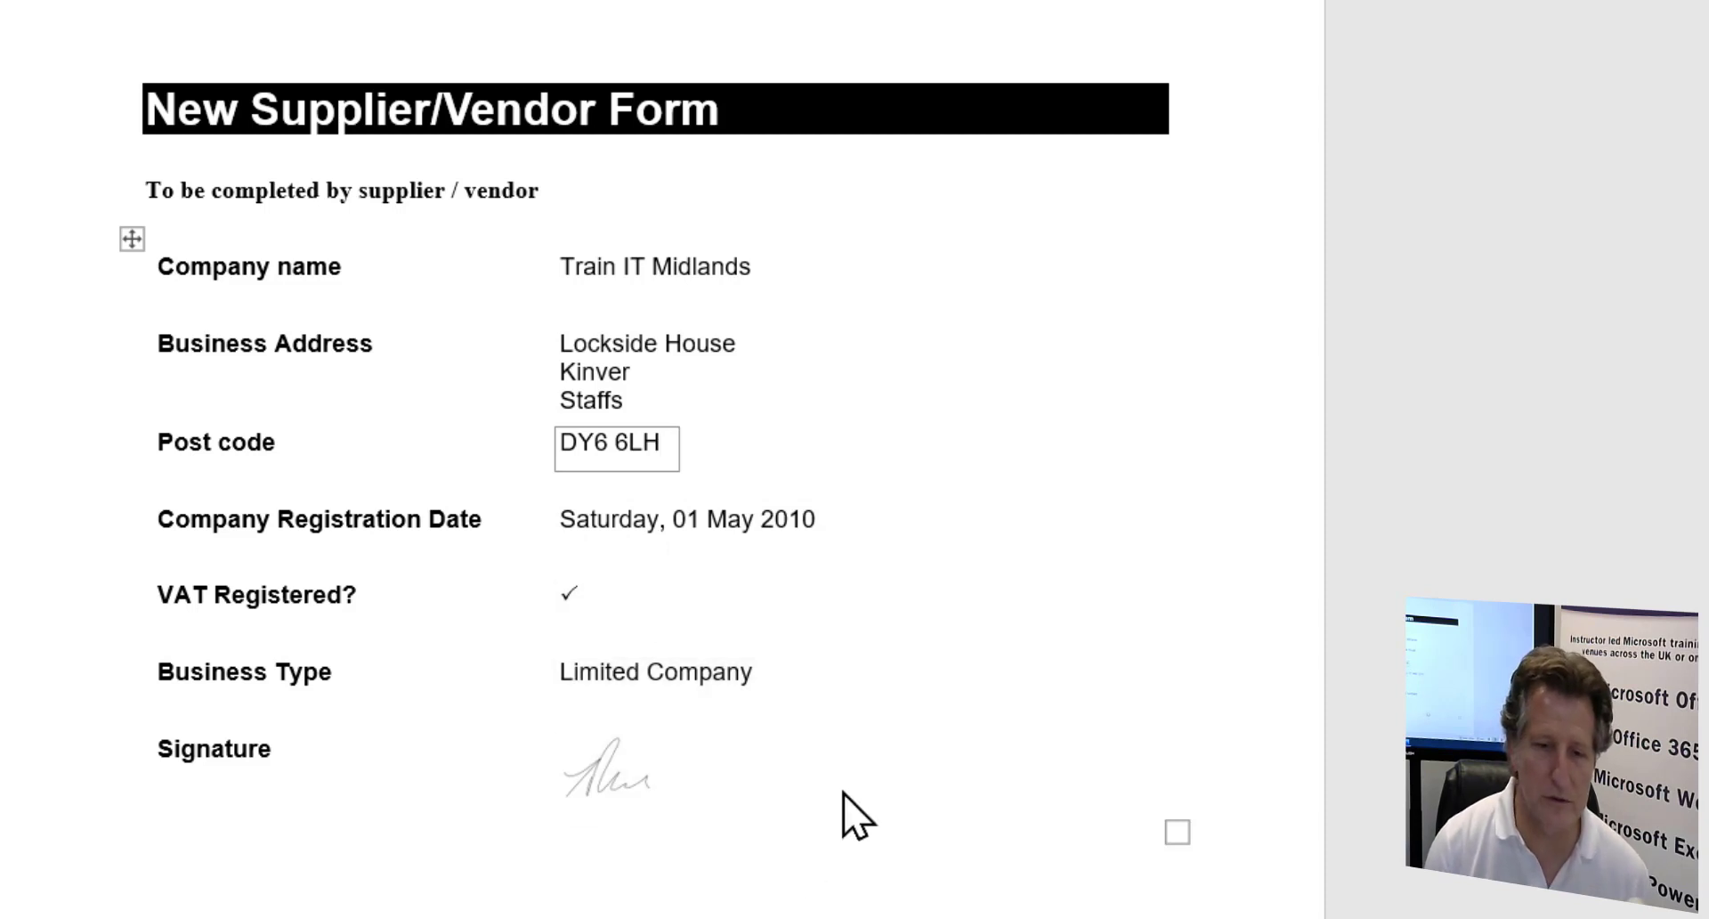
pyautogui.hotkey('ctrl', 's')
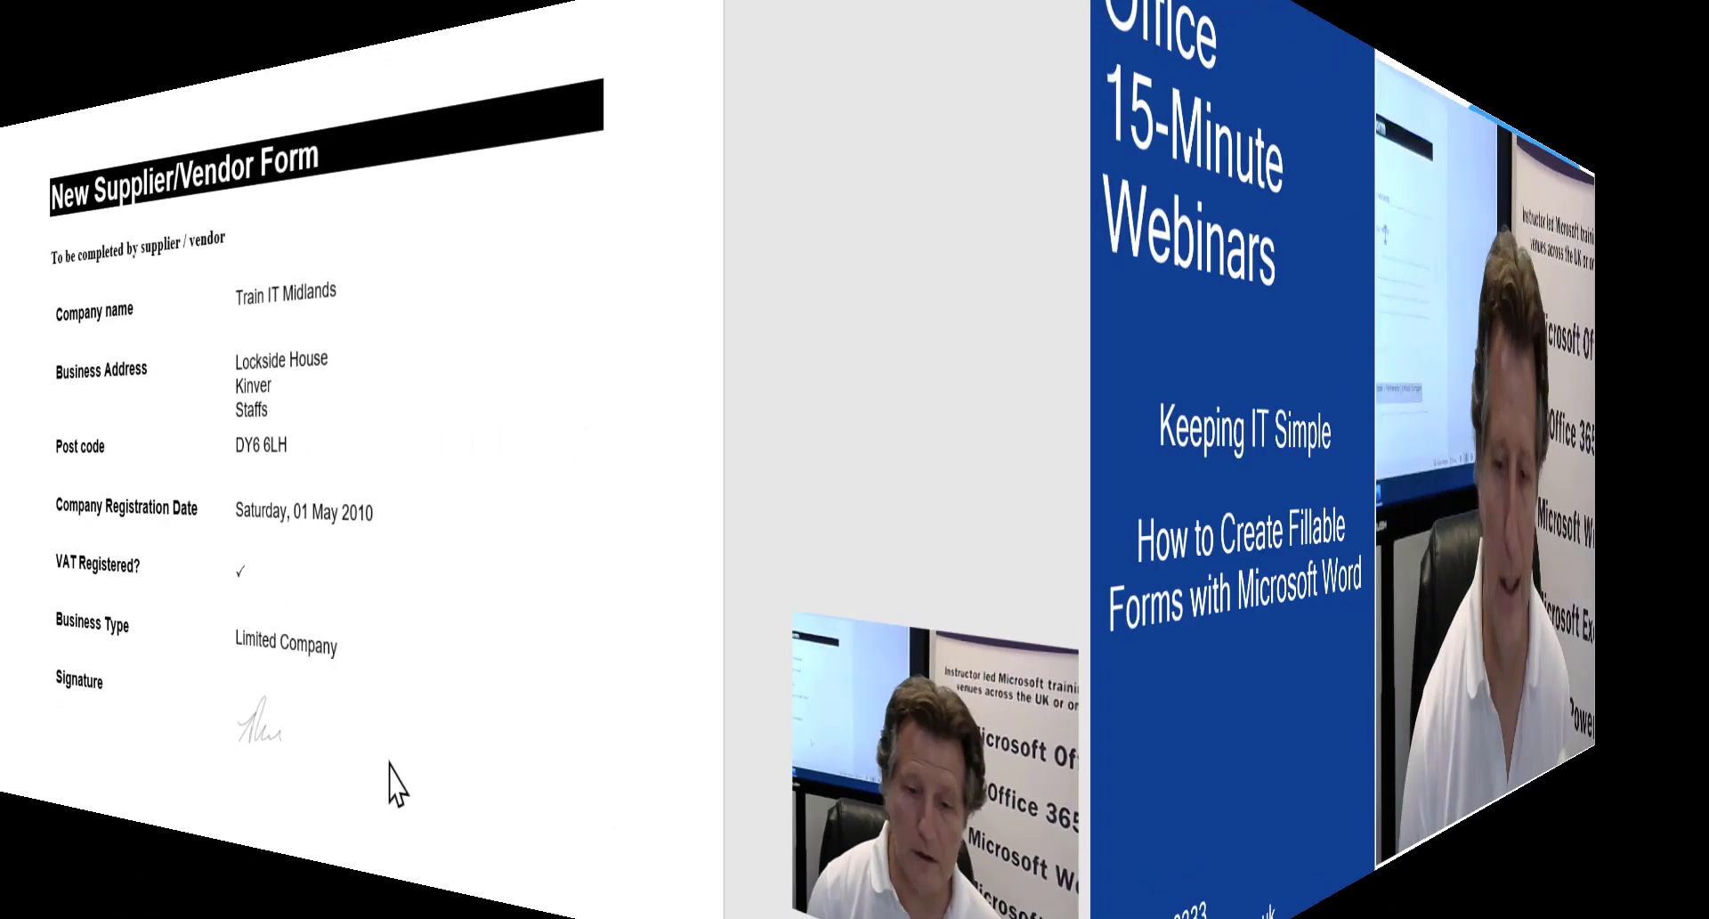